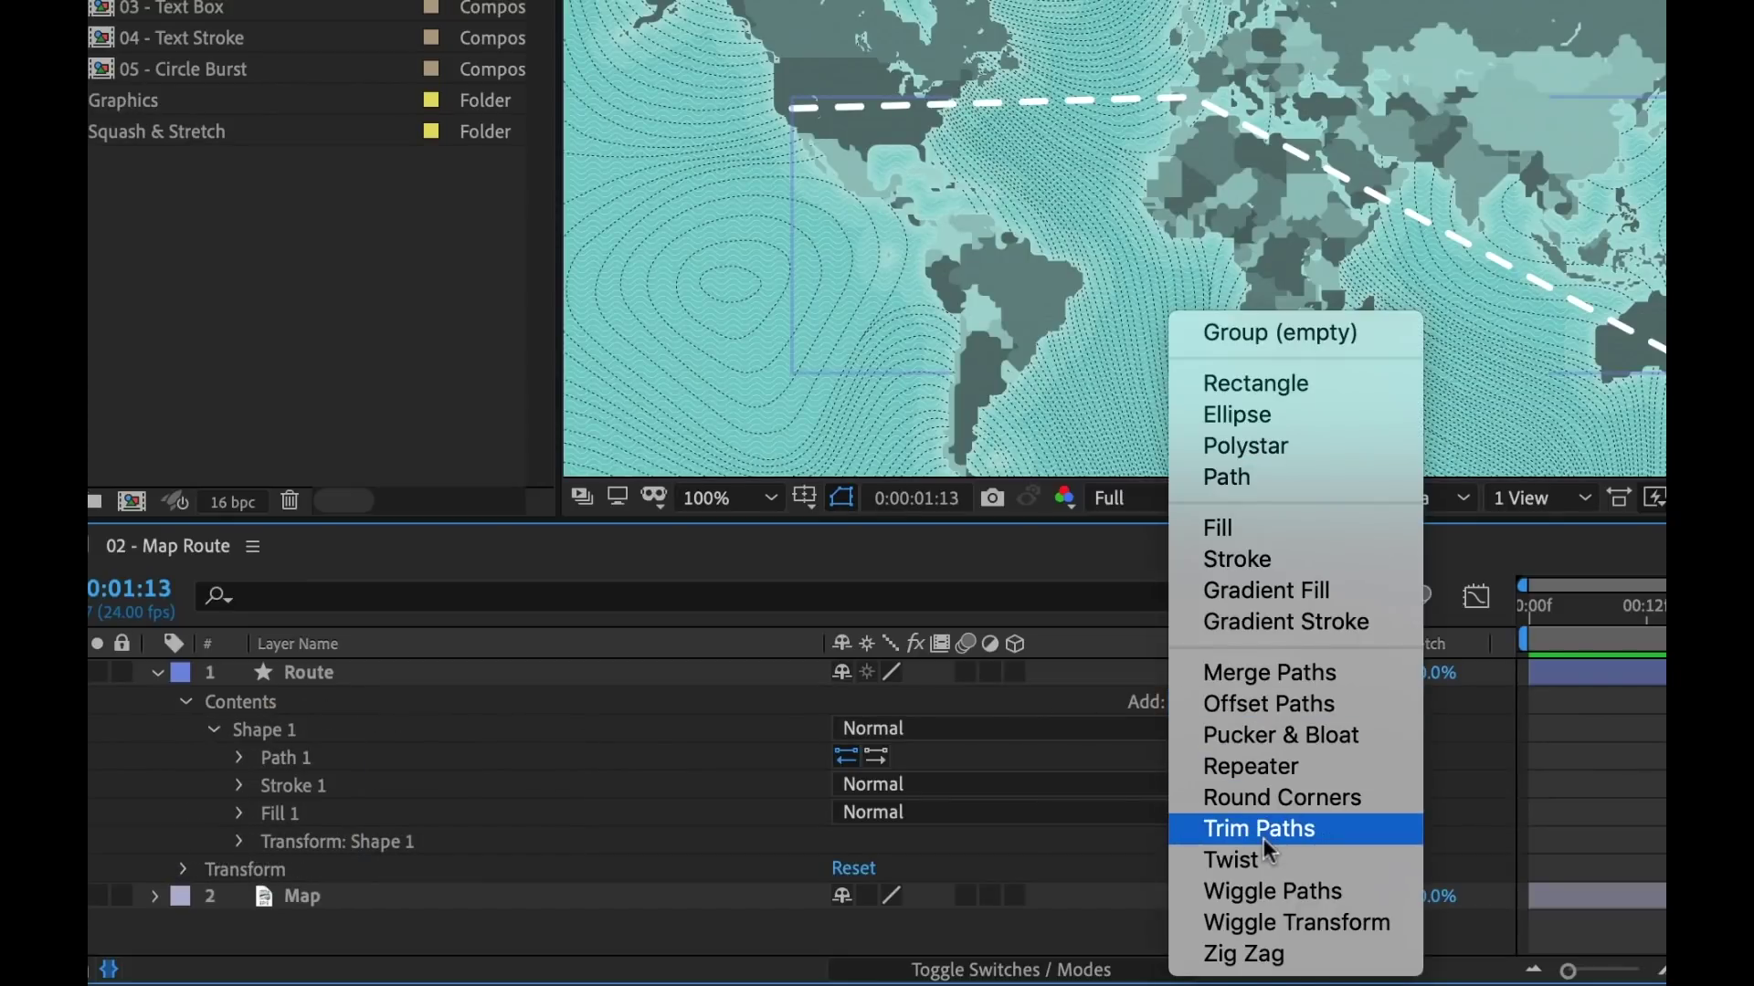
# Step: Add Trim Paths to the Map Route shape and reveal its Start, End and Offset
pyautogui.click(1269, 830)
pyautogui.click(213, 866)
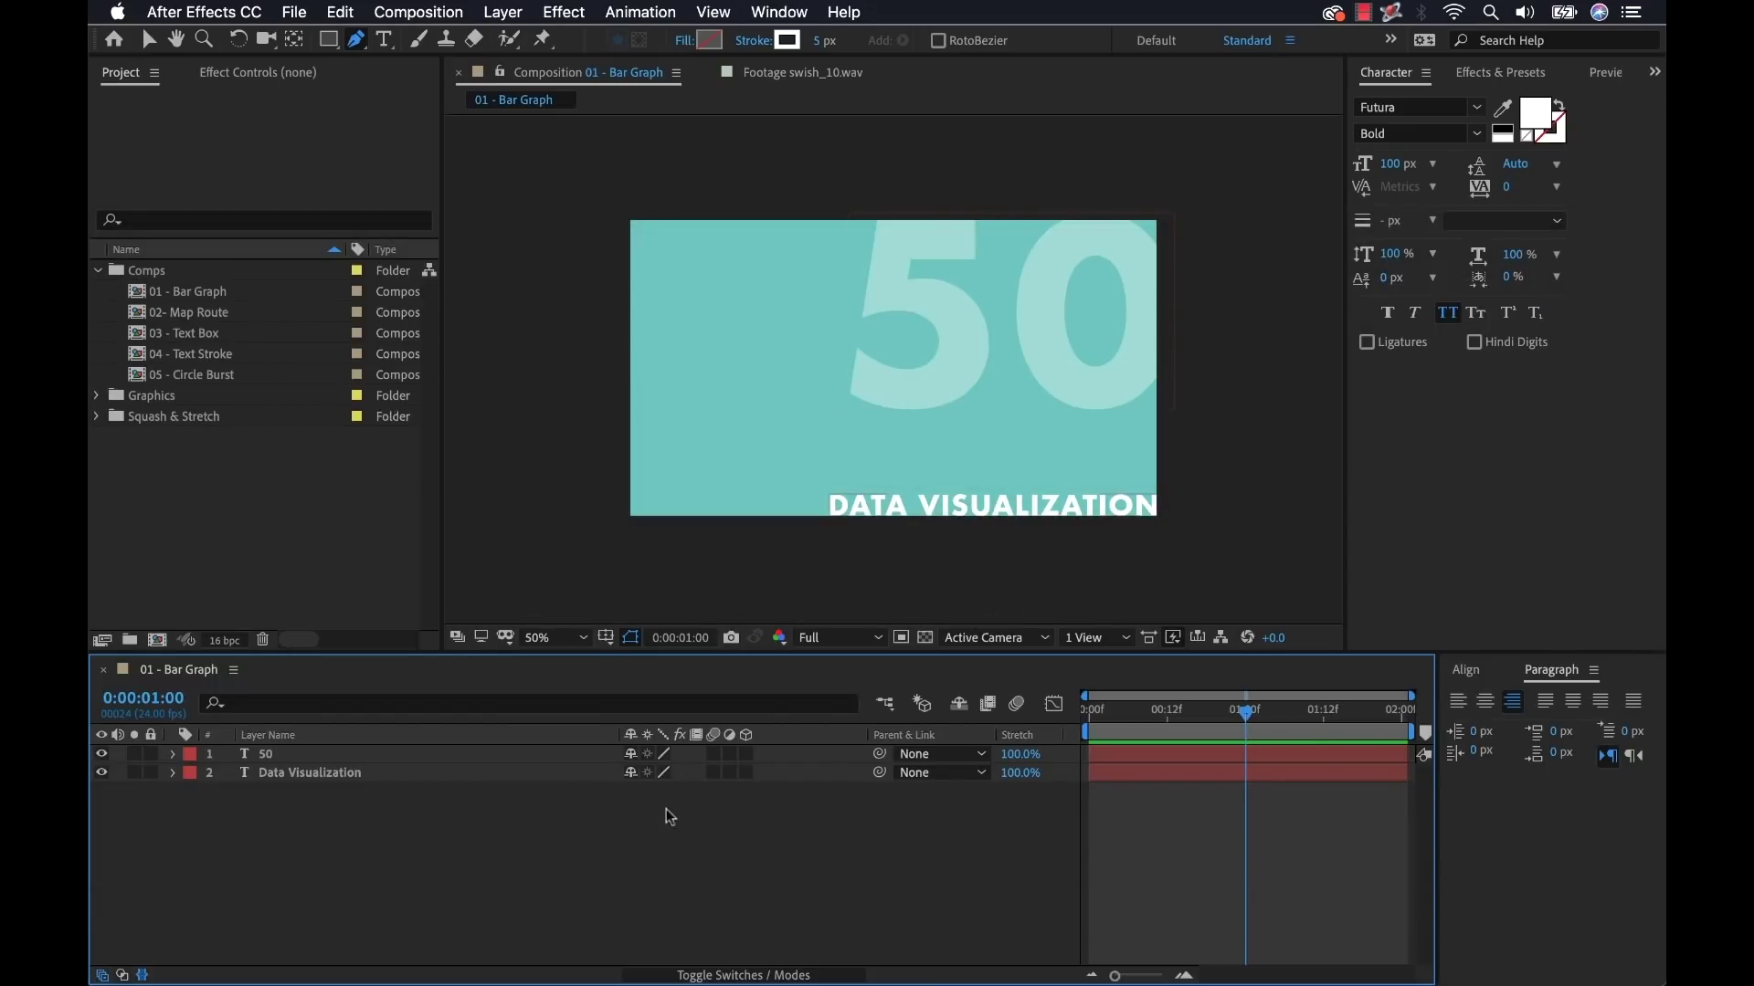
pyautogui.press('v')
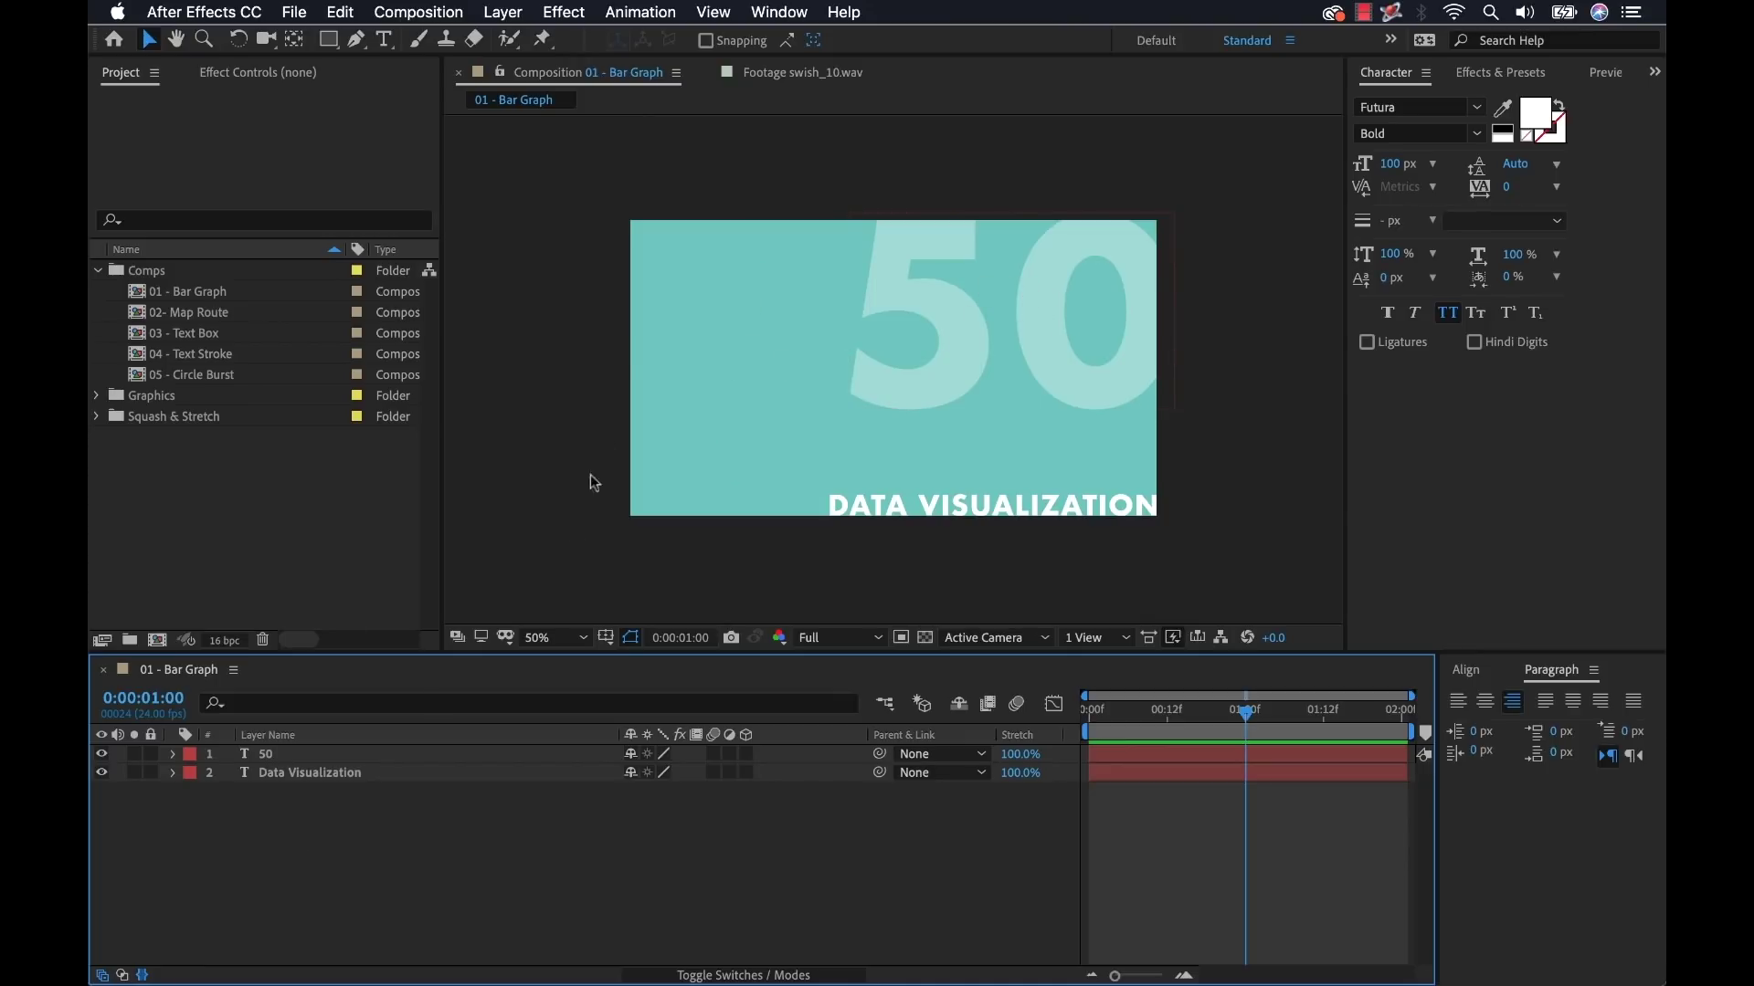
# Step: Draw a vertical bar with the Pen tool using a 250 px stroke, bottom to top
pyautogui.click(356, 40)
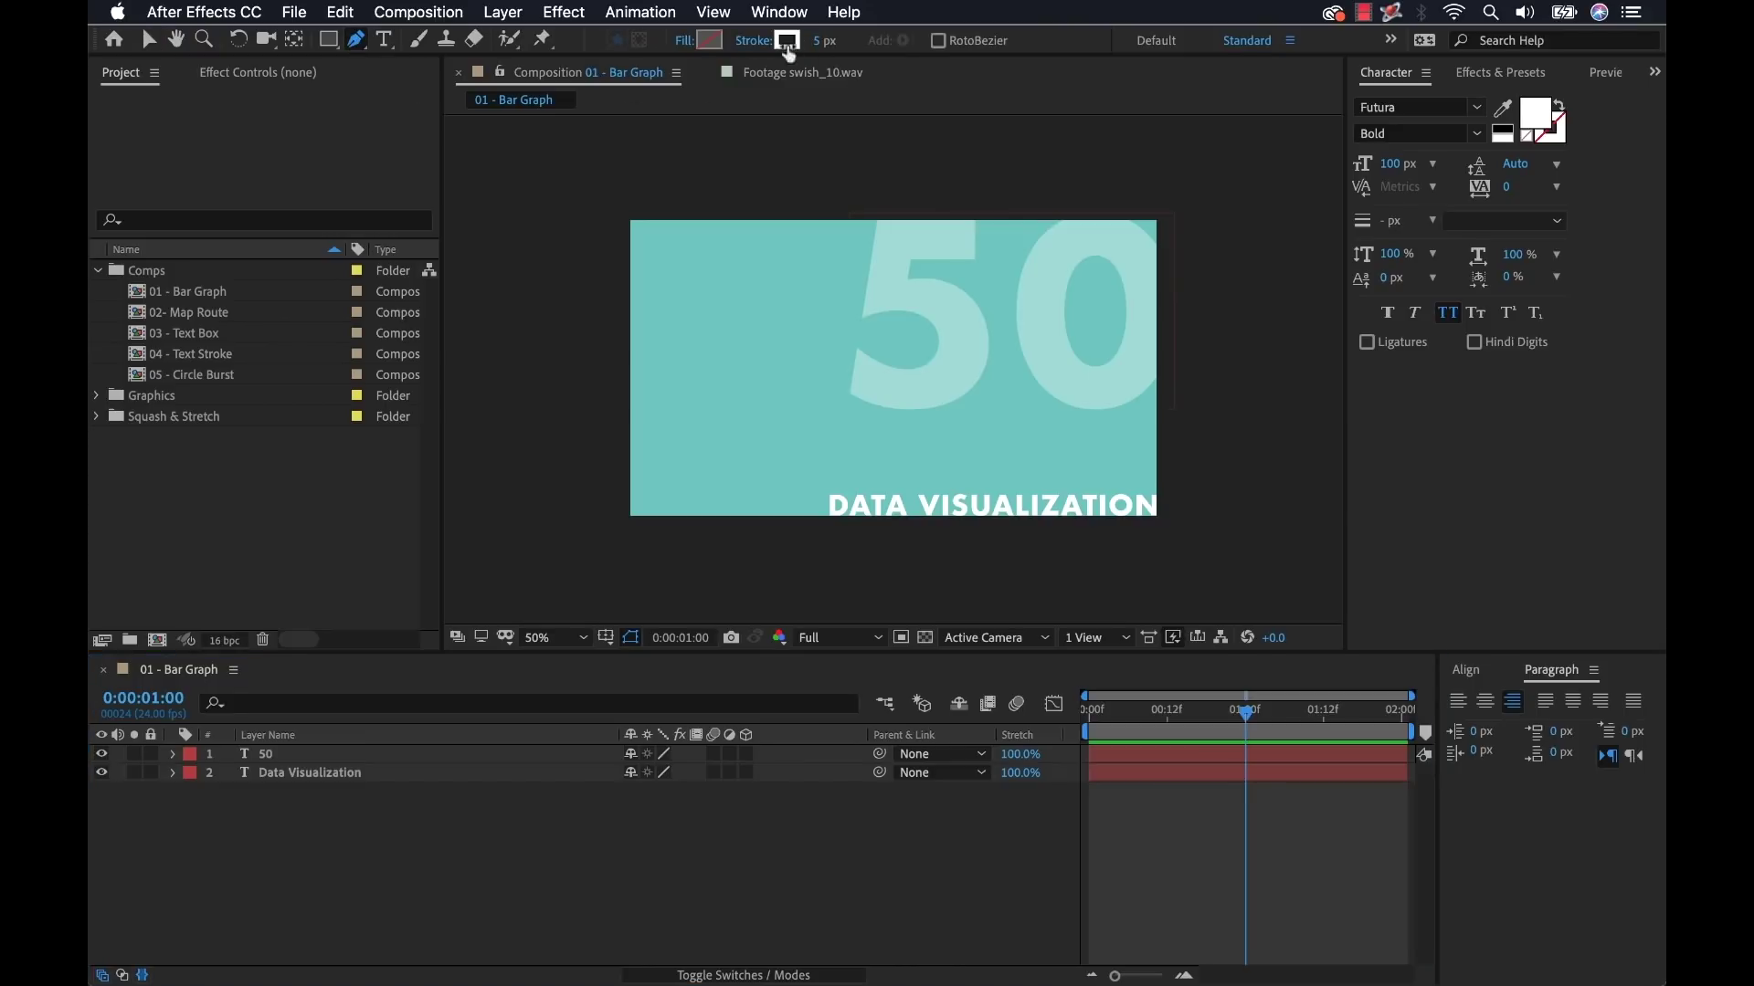
pyautogui.click(823, 40)
pyautogui.write('250')
pyautogui.press('Return')
pyautogui.click(711, 519)
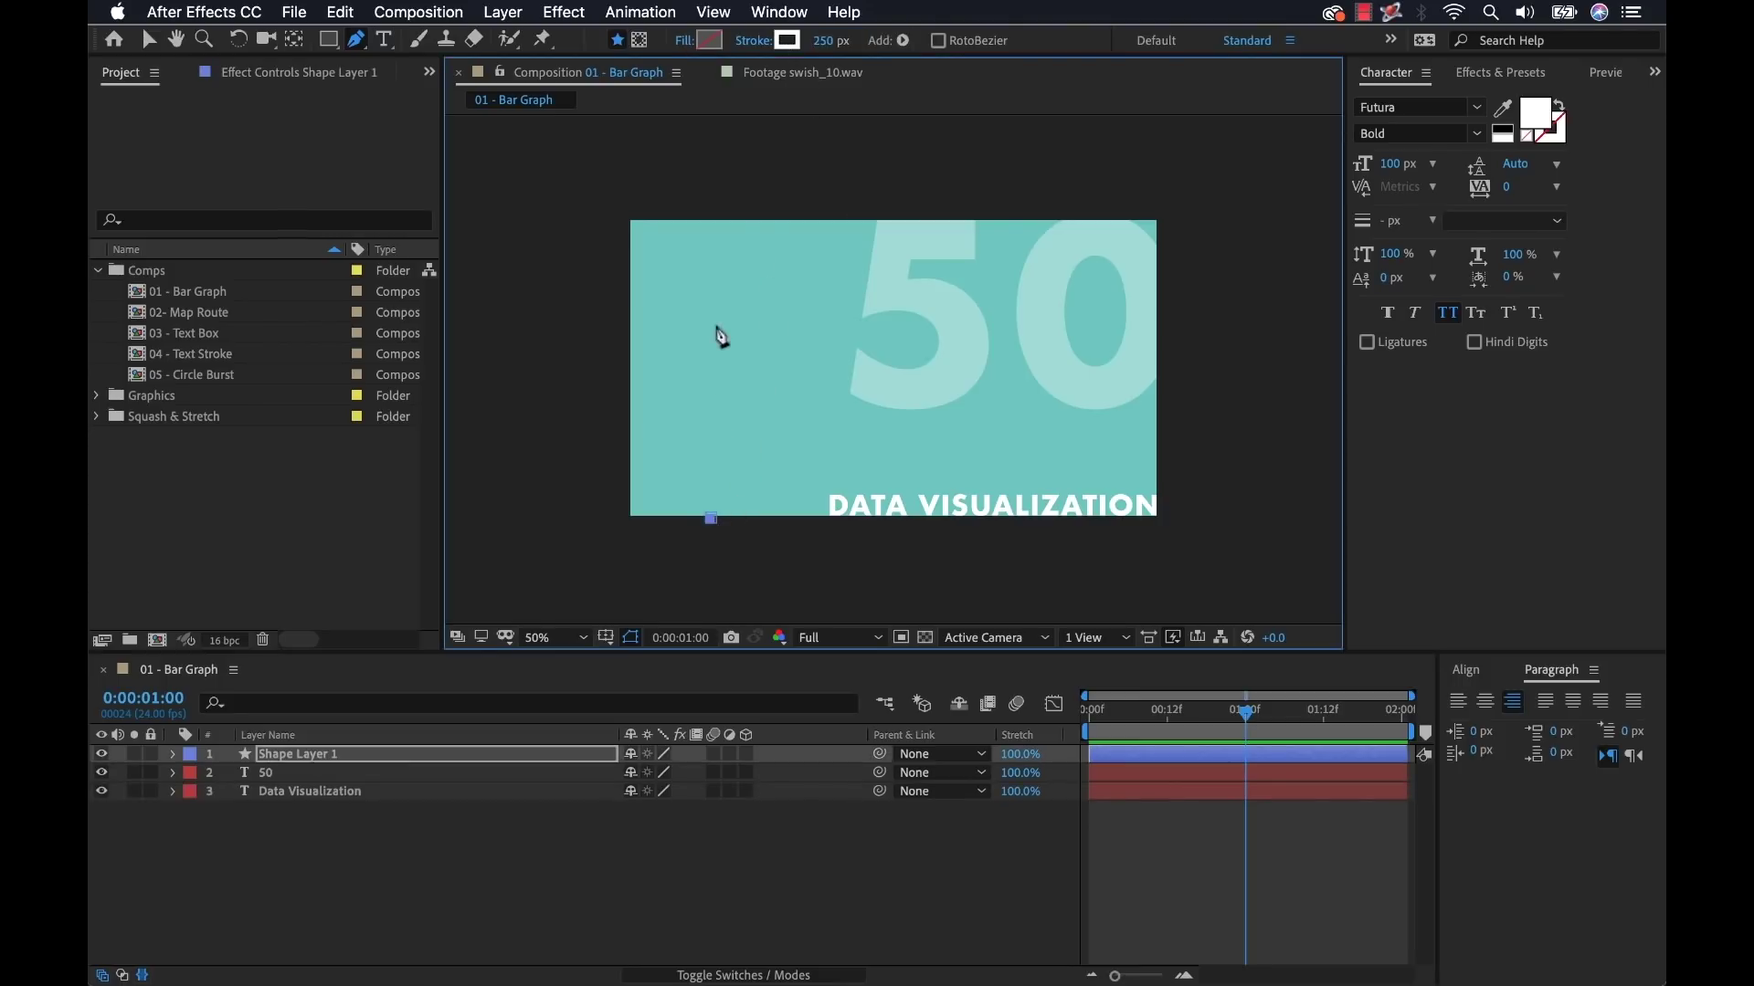
pyautogui.click(711, 264)
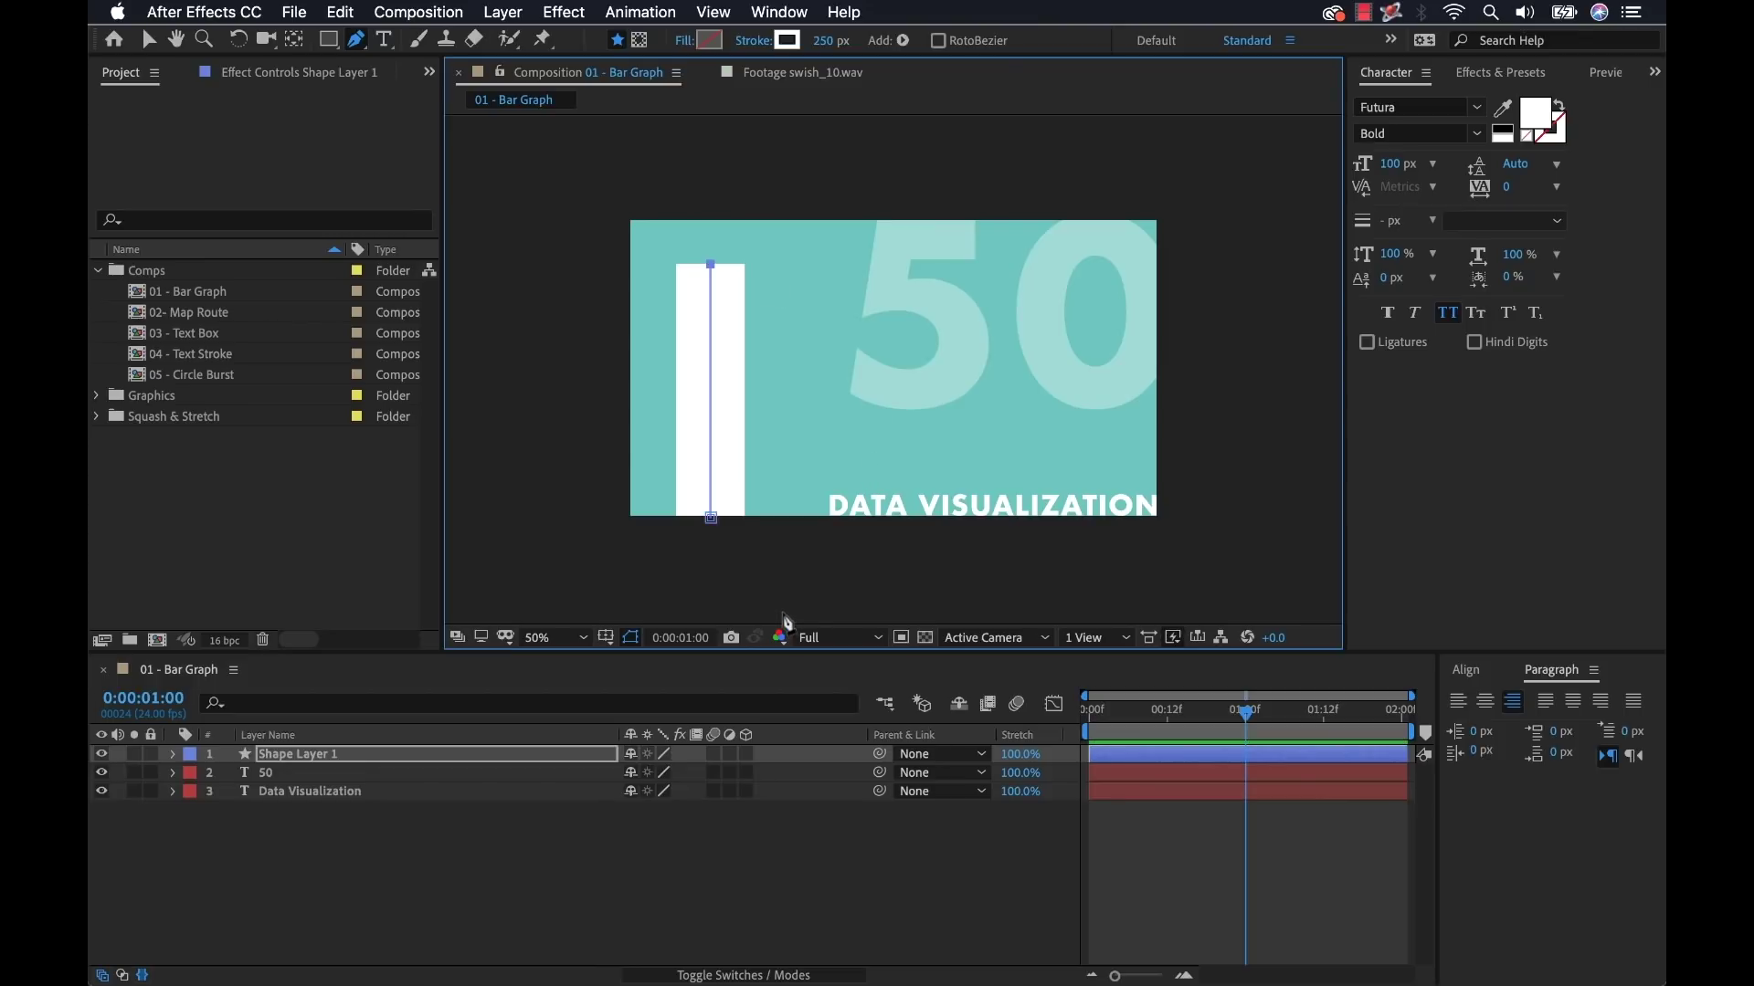
pyautogui.press('v')
# Step: Rename the new shape layer to Bar Graph
pyautogui.click(459, 847)
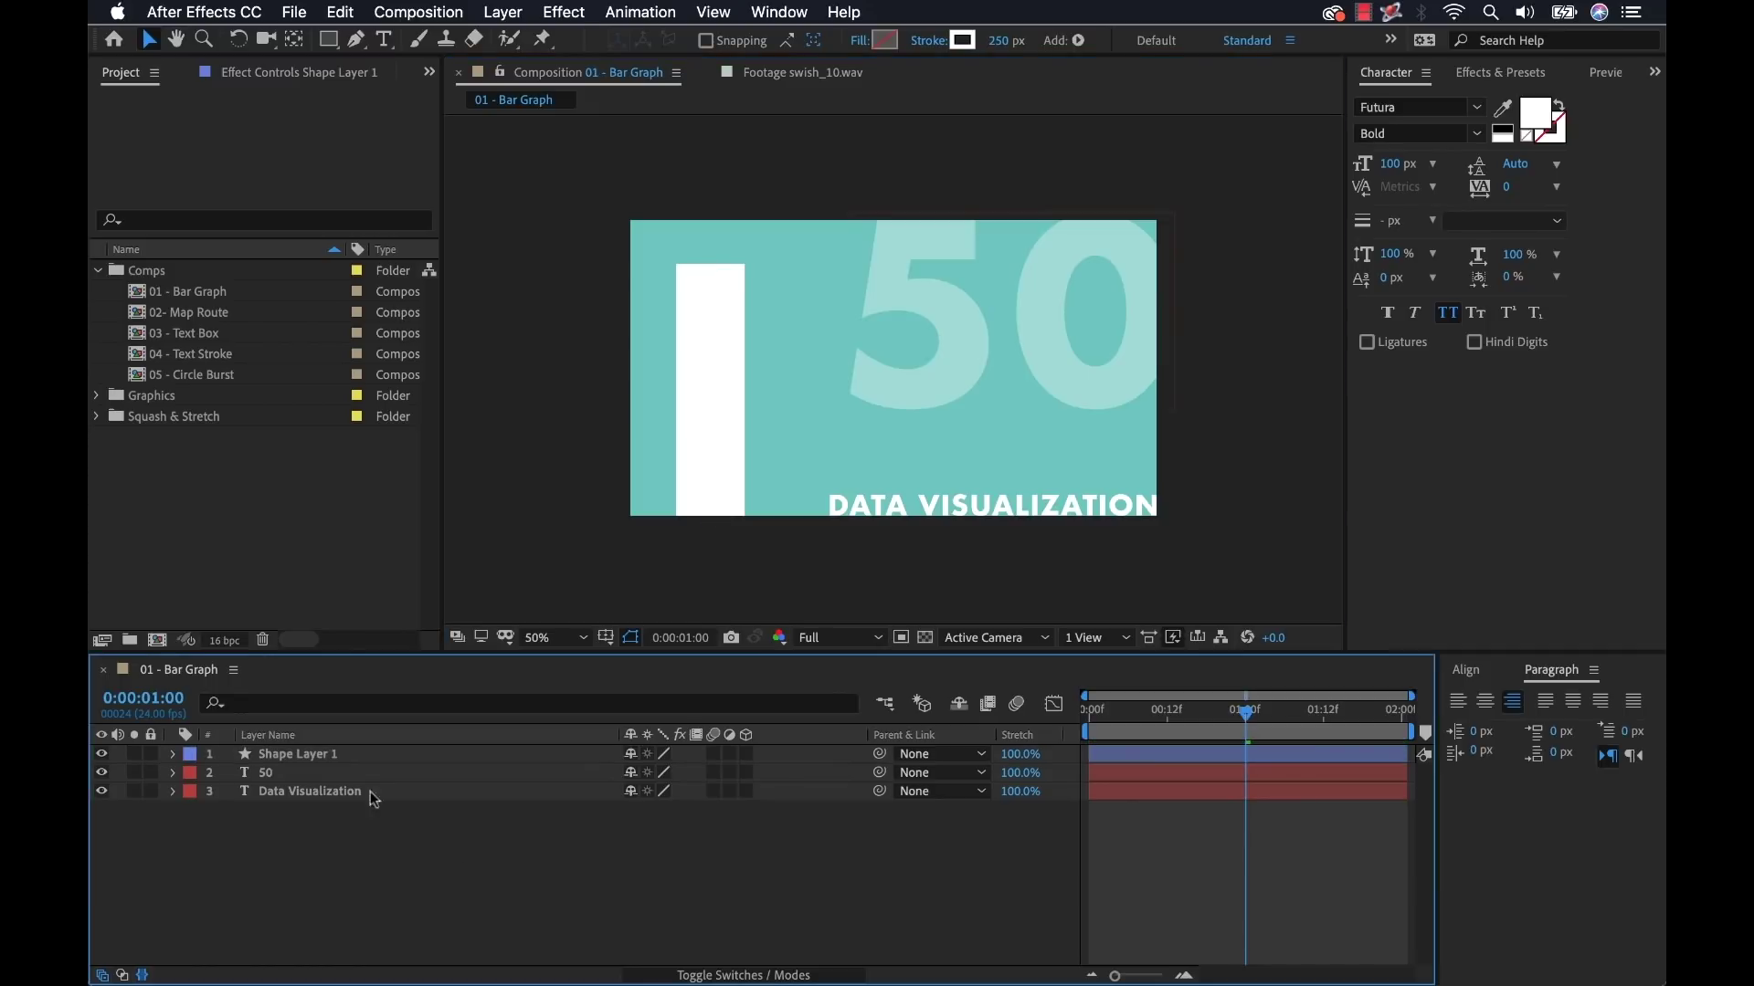
pyautogui.click(314, 758)
pyautogui.press('Return')
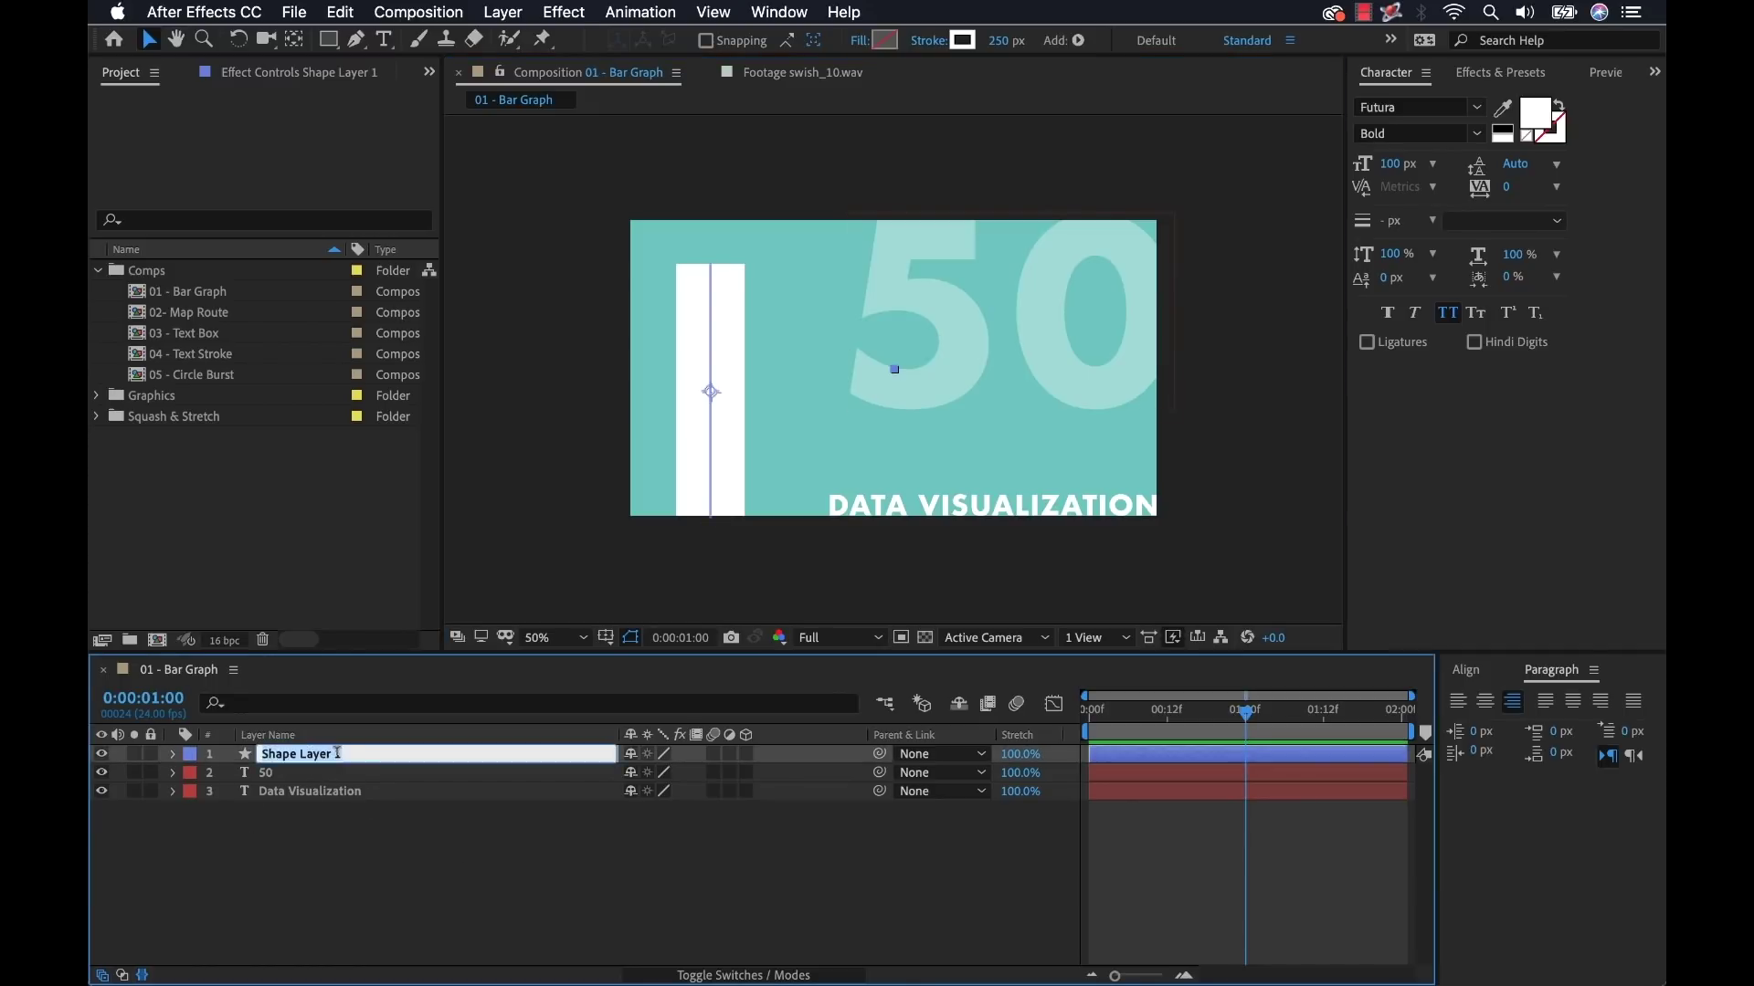
pyautogui.write('Bar Graph')
pyautogui.press('Return')
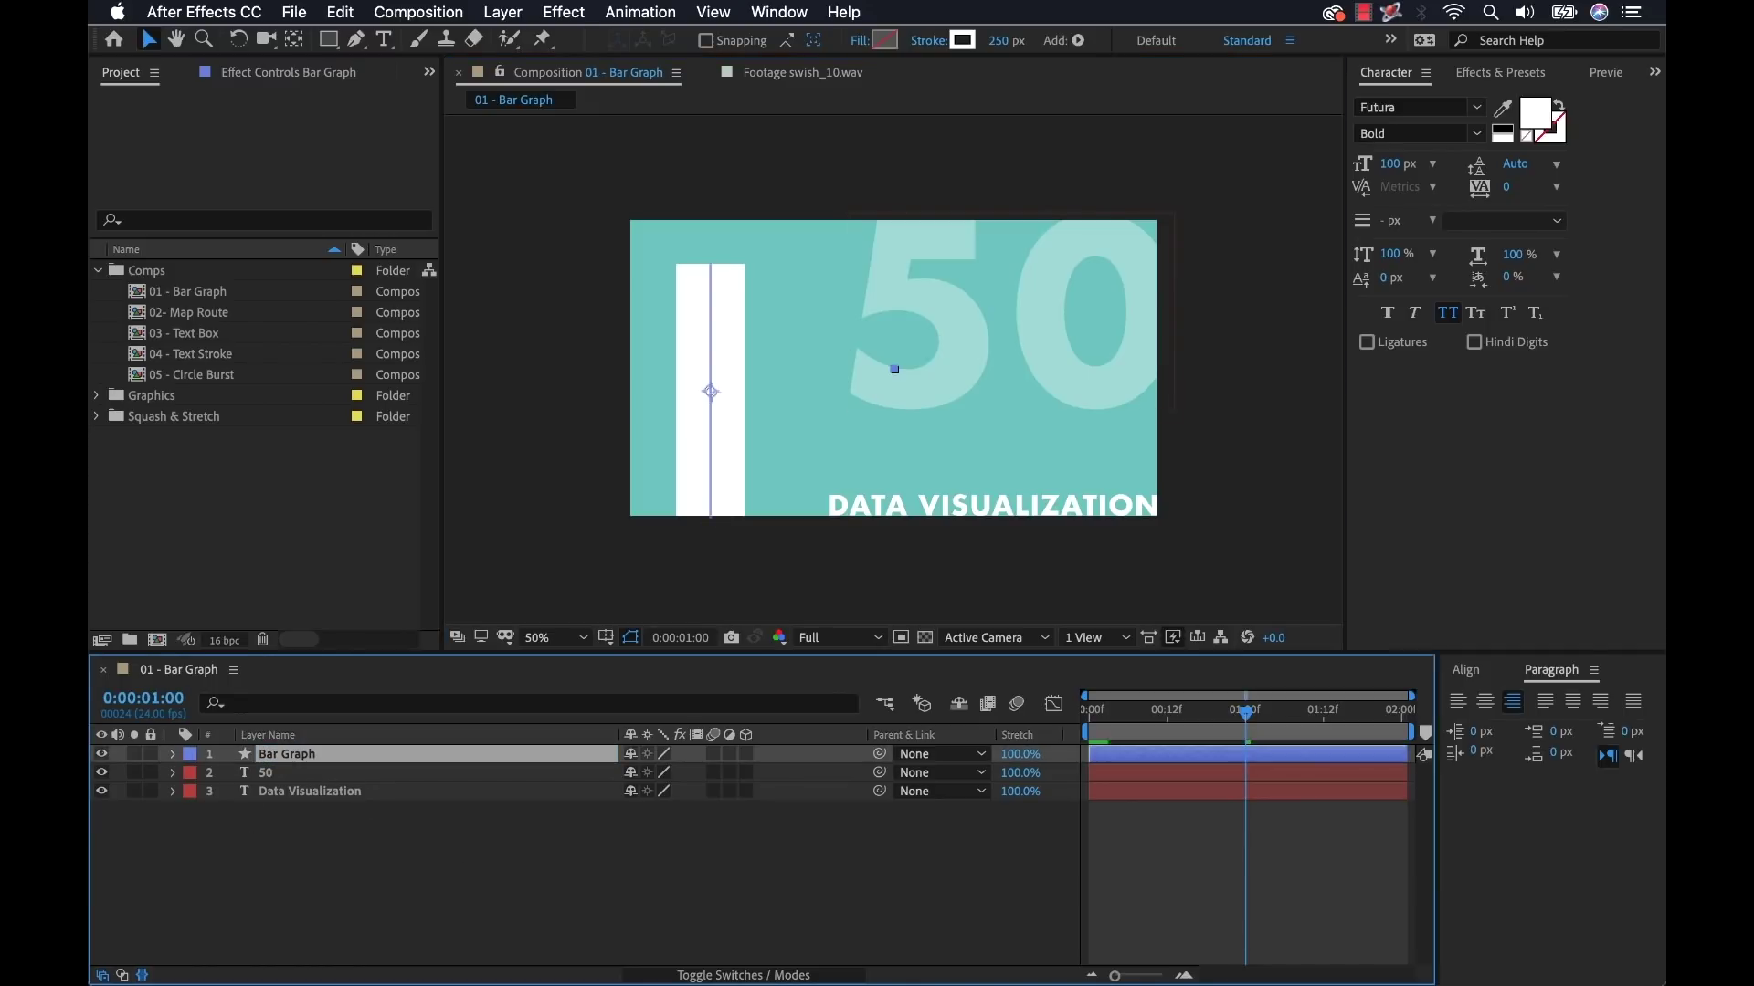
# Step: Add Trim Paths to the Bar Graph layer and reveal its Start, End and Offset
pyautogui.click(174, 760)
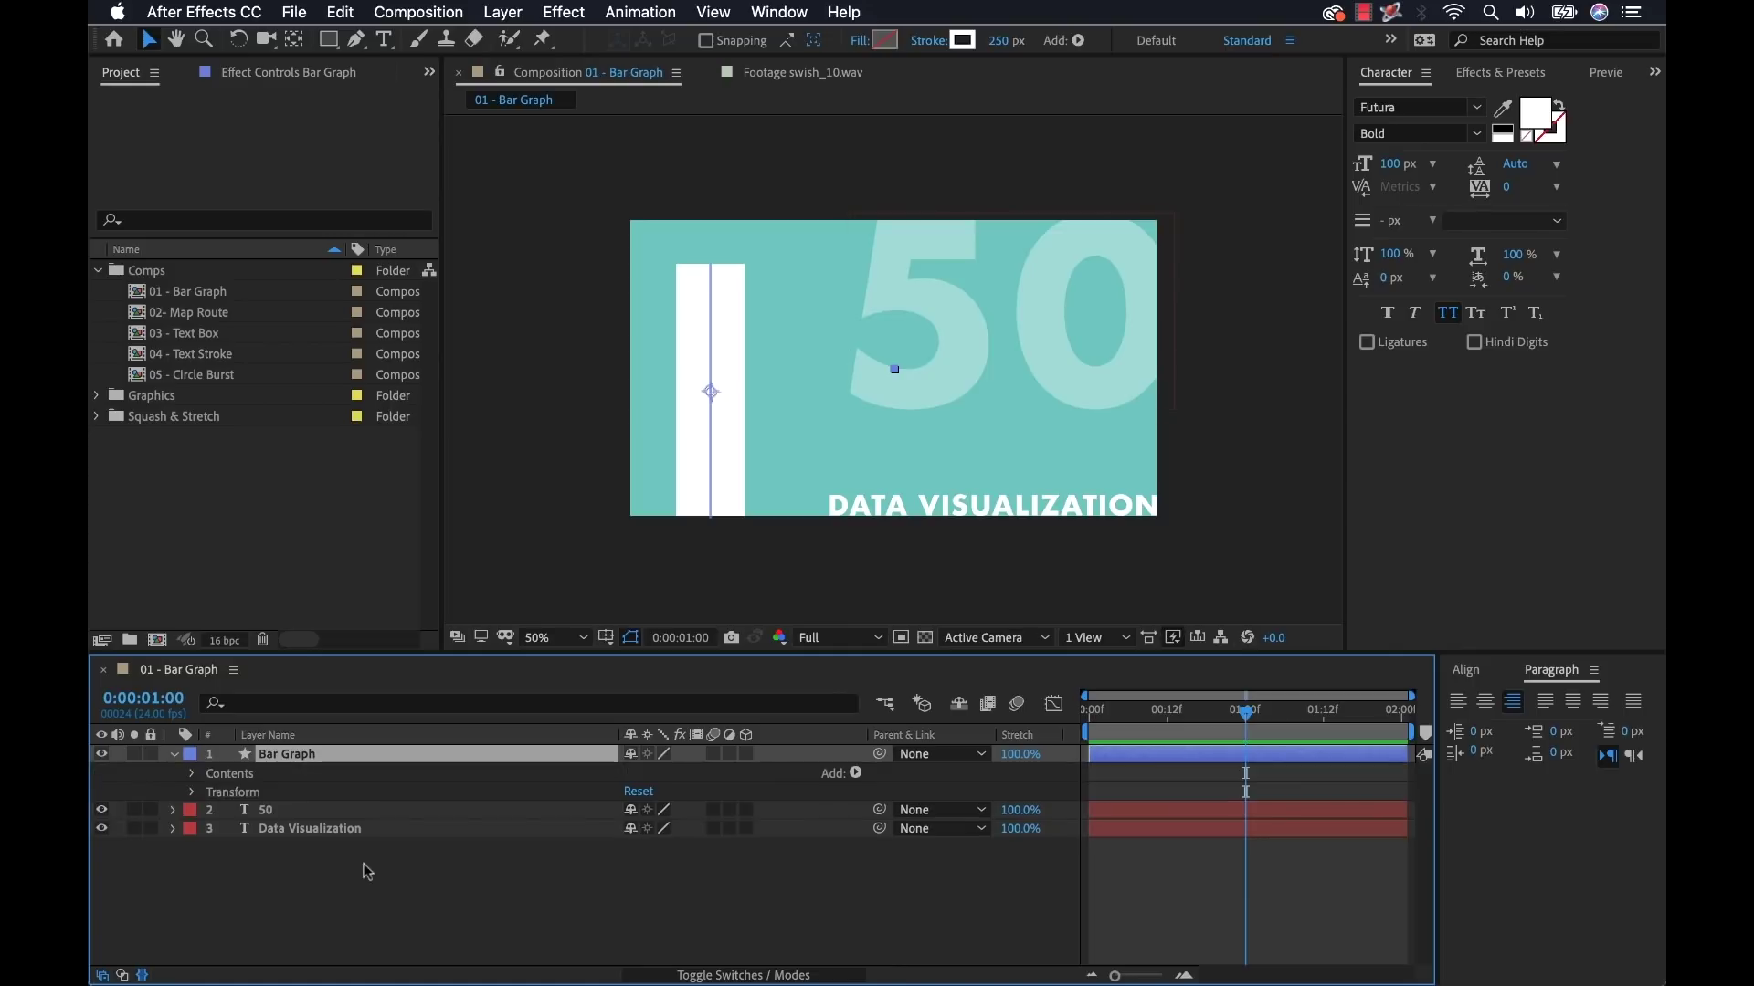
pyautogui.click(855, 775)
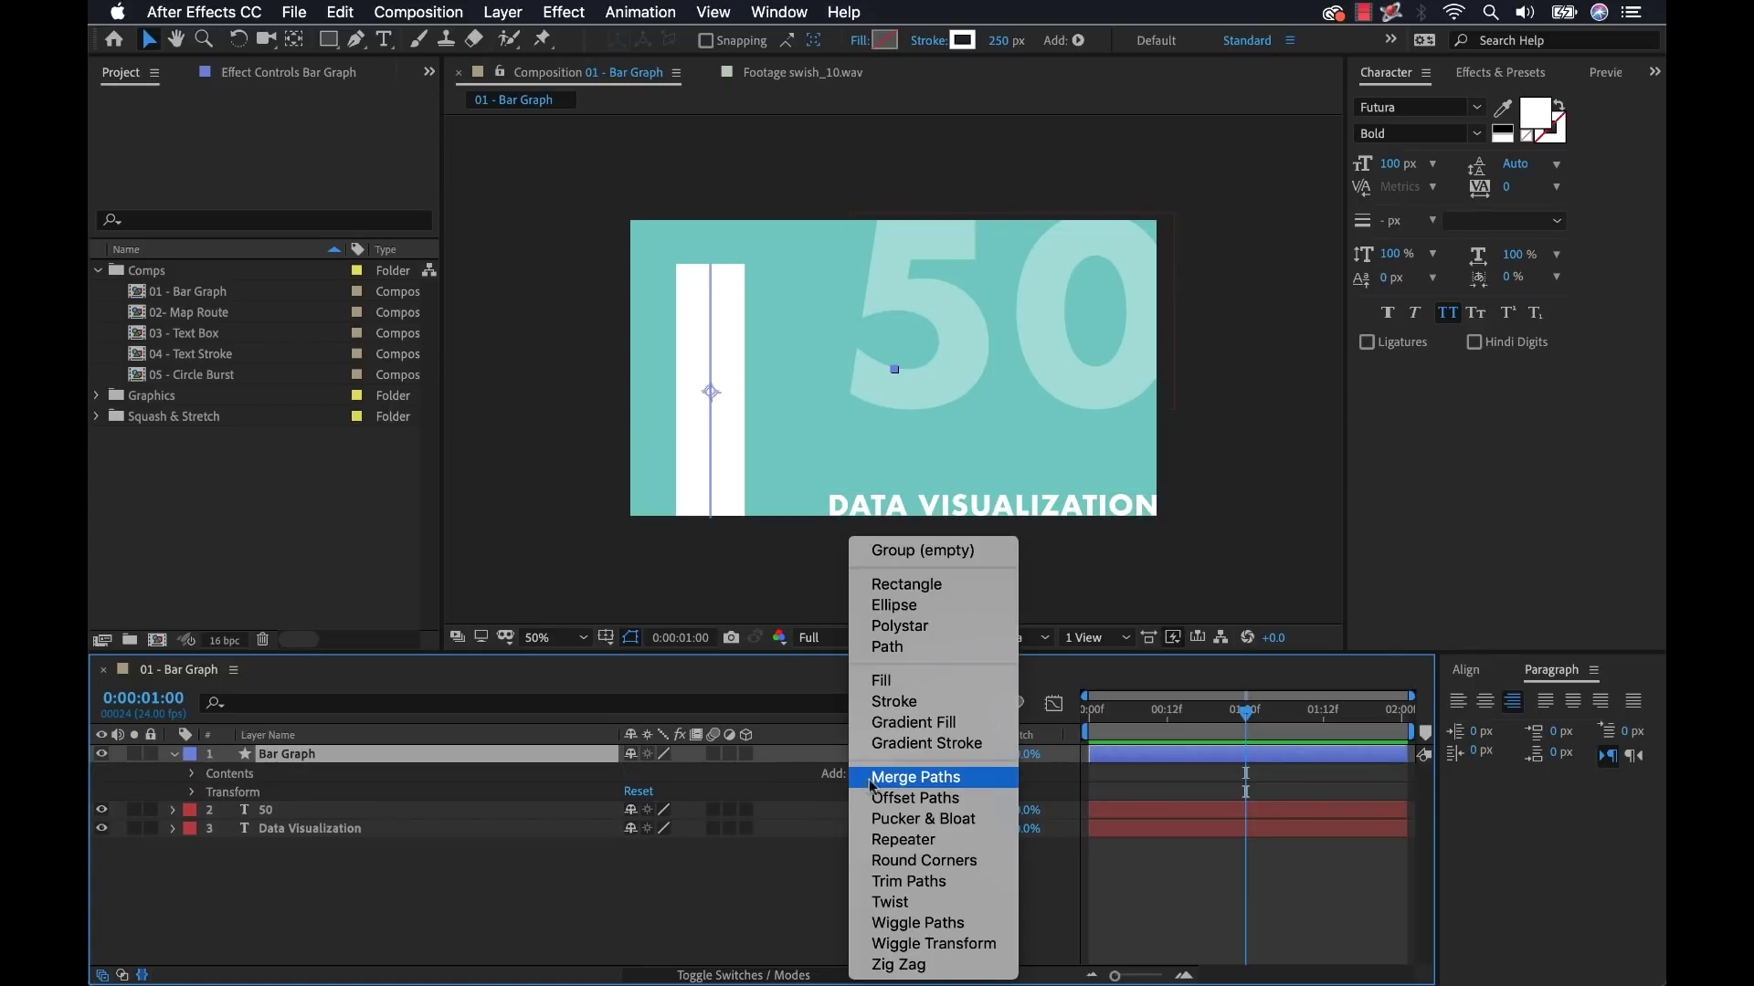
pyautogui.click(954, 882)
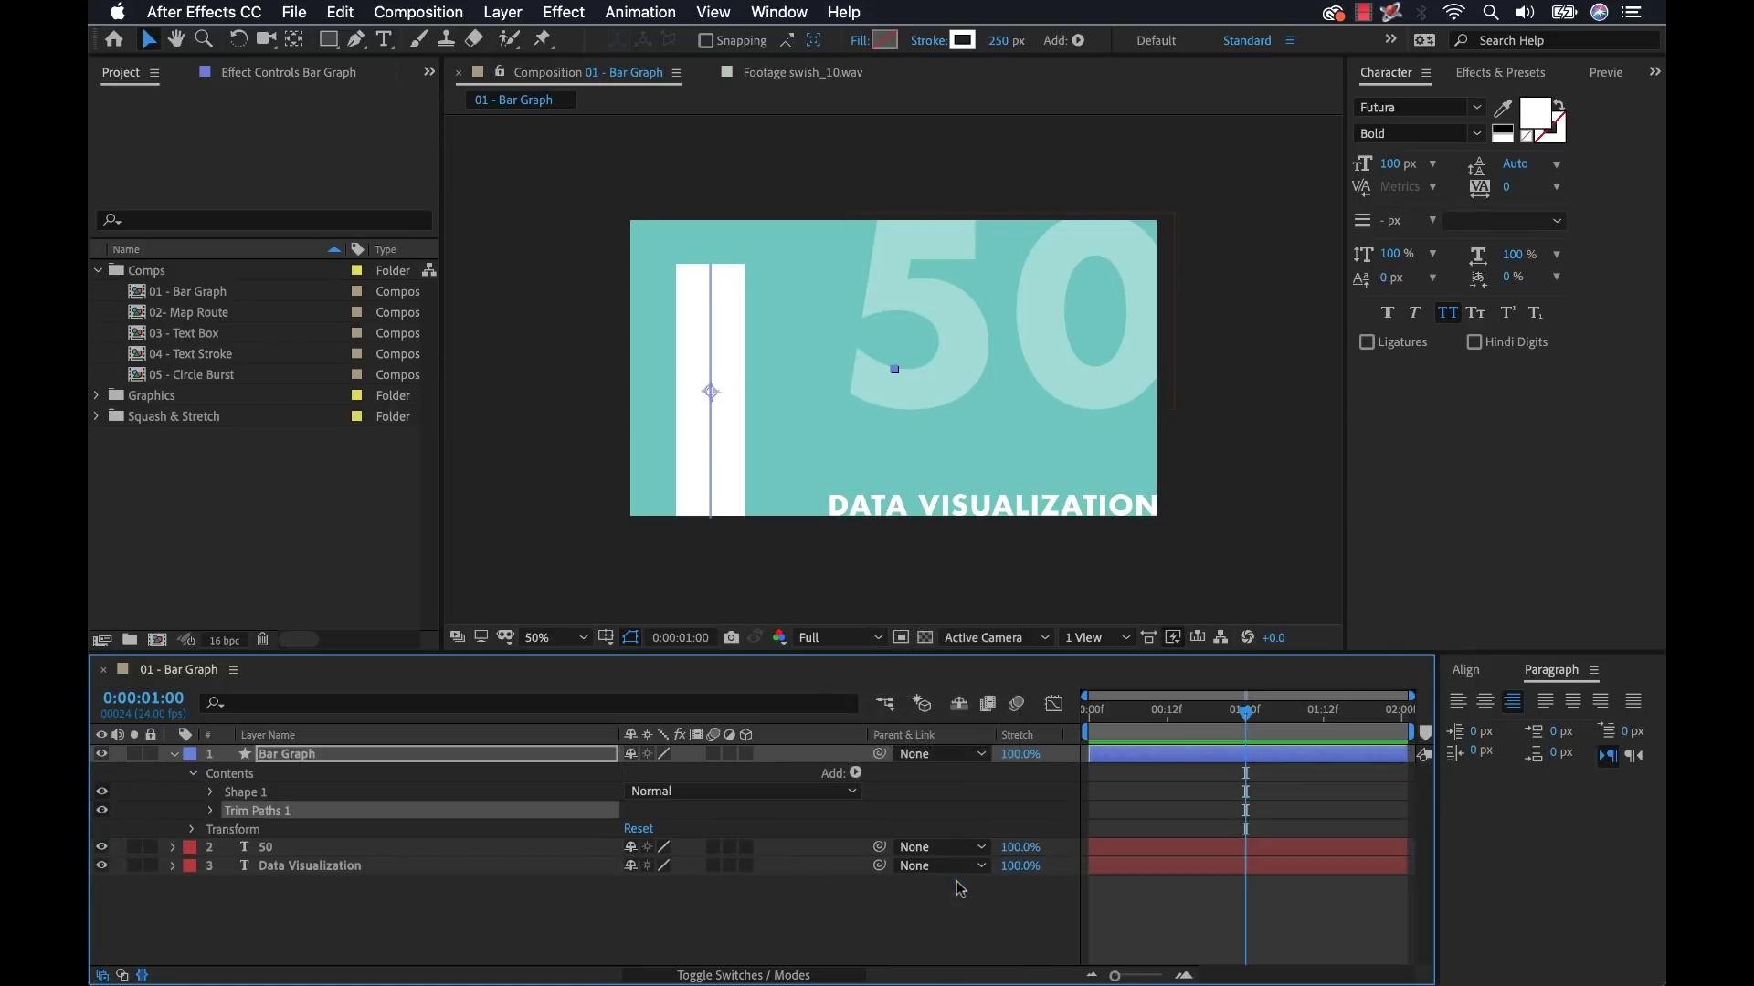
pyautogui.click(211, 813)
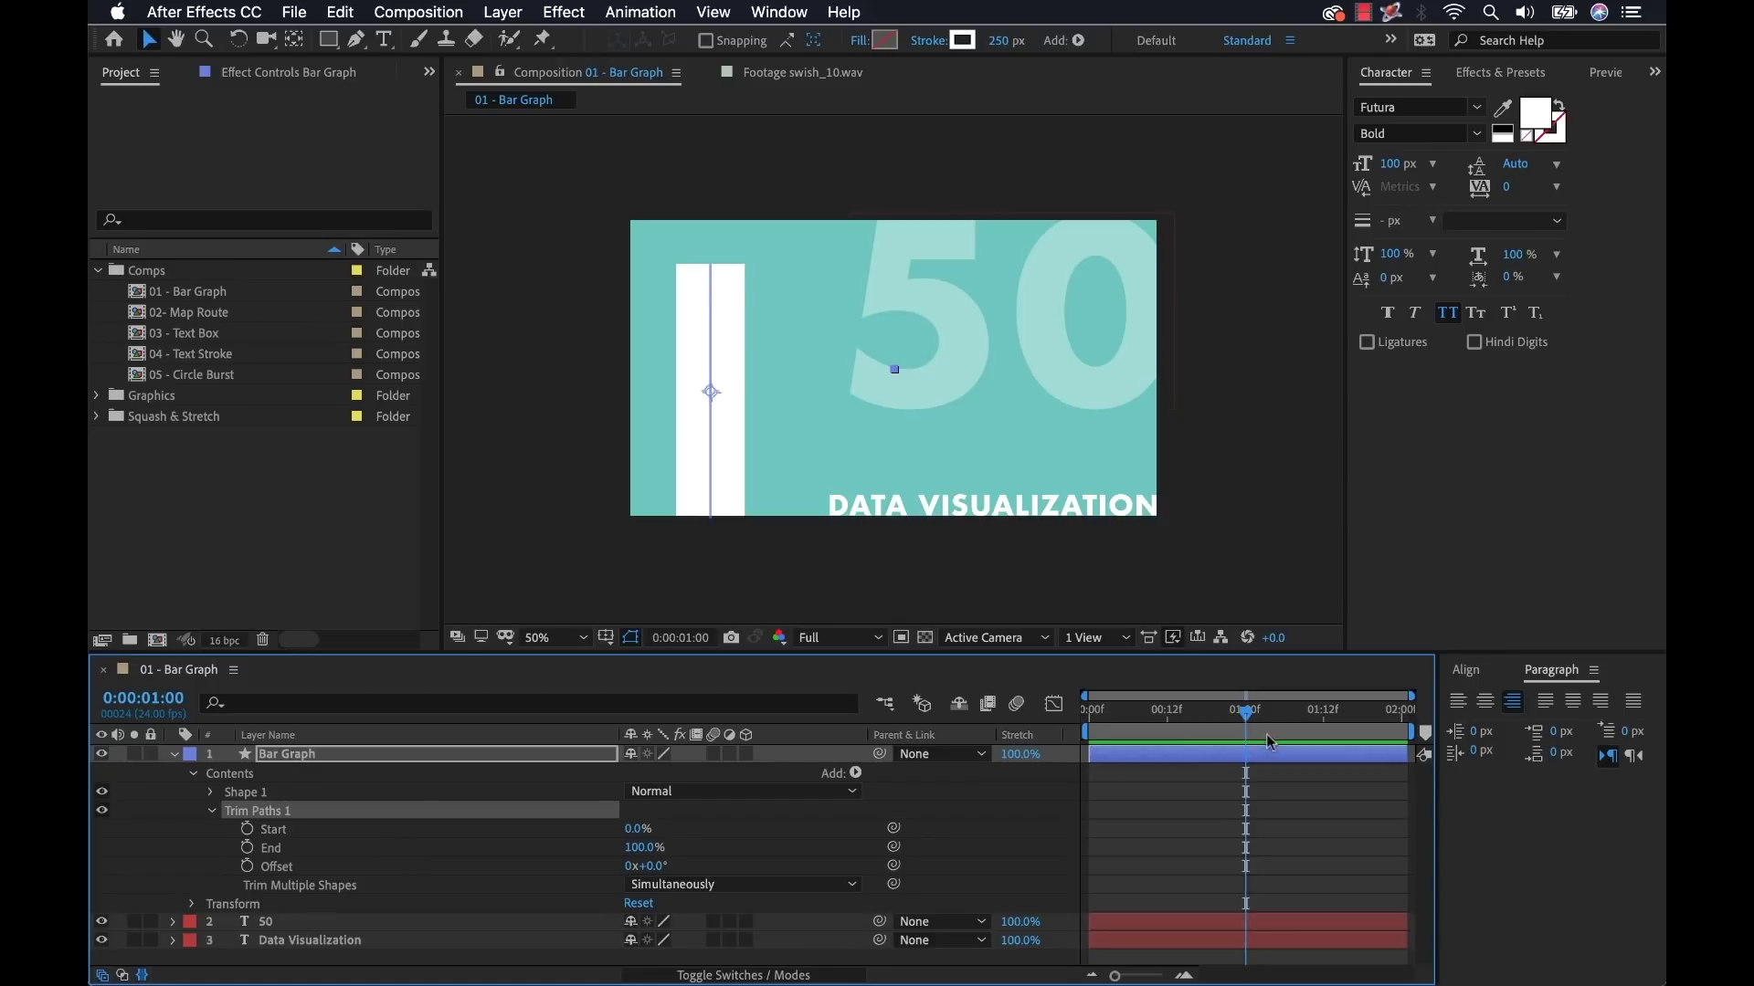
# Step: Keyframe Trim Paths End from 0% at frame 0 to 100% at one second
pyautogui.moveTo(1255, 717)
pyautogui.mouseDown()
pyautogui.moveTo(1115, 730)
pyautogui.moveTo(1246, 727)
pyautogui.mouseUp()
pyautogui.click(248, 849)
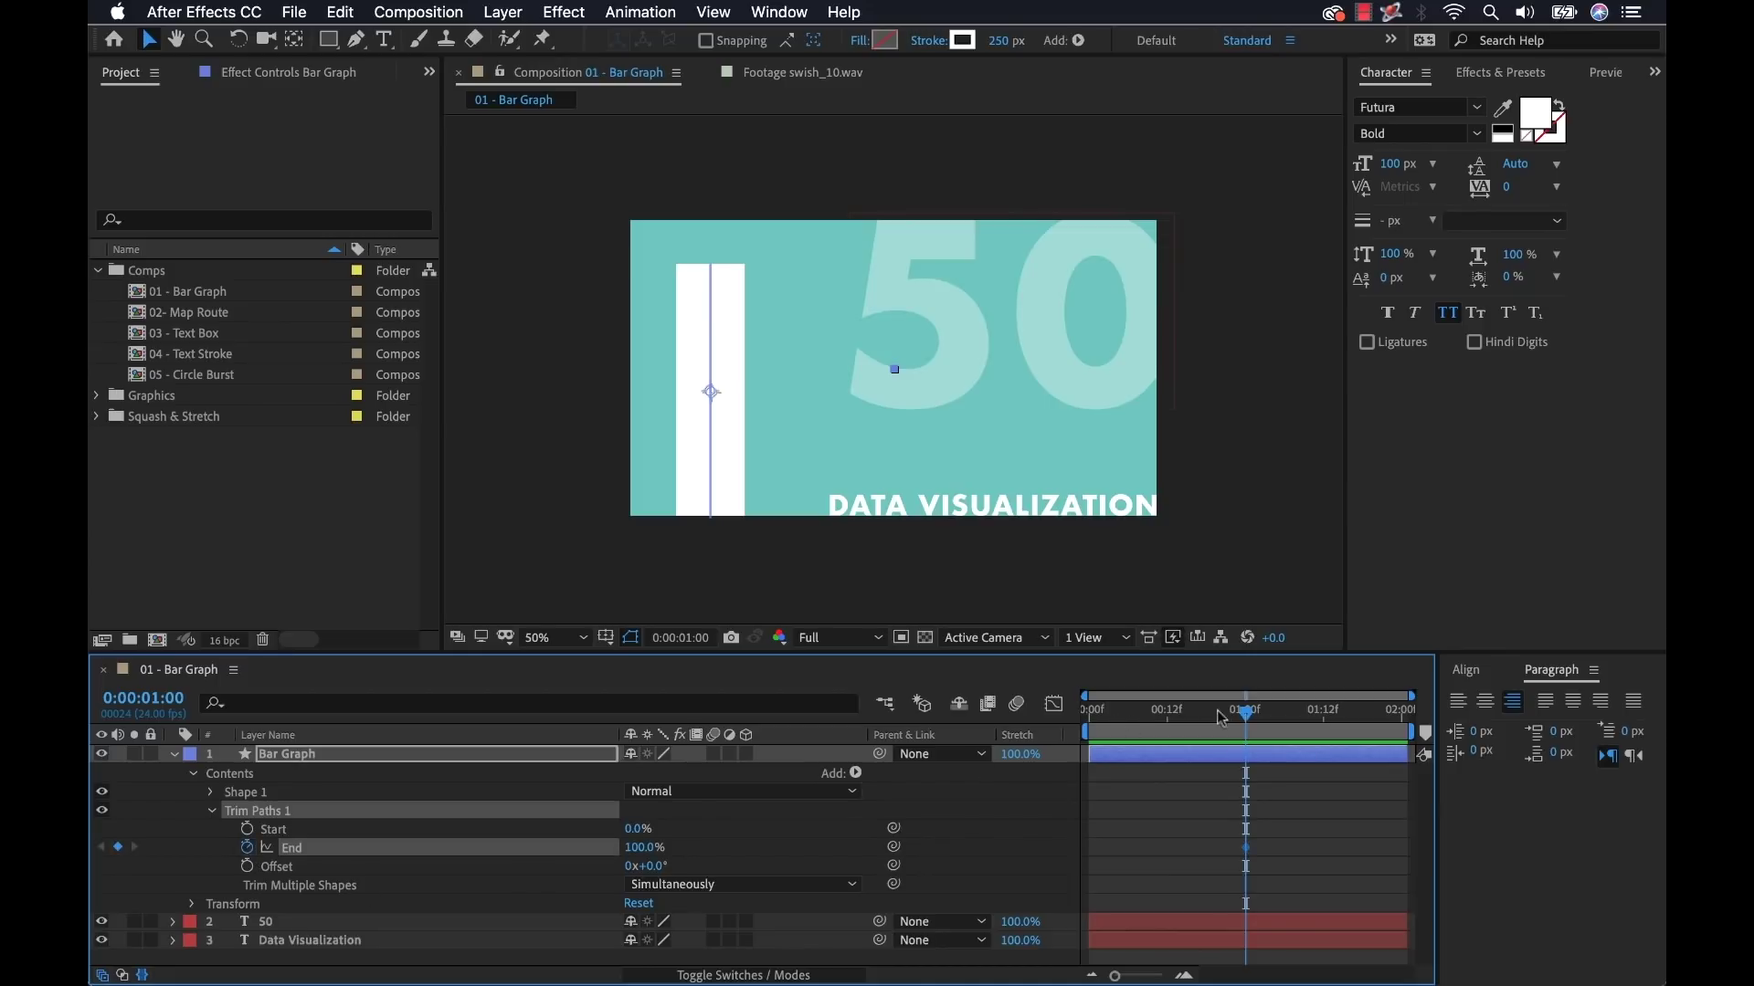
pyautogui.moveTo(1242, 724); pyautogui.dragTo(1089, 726)
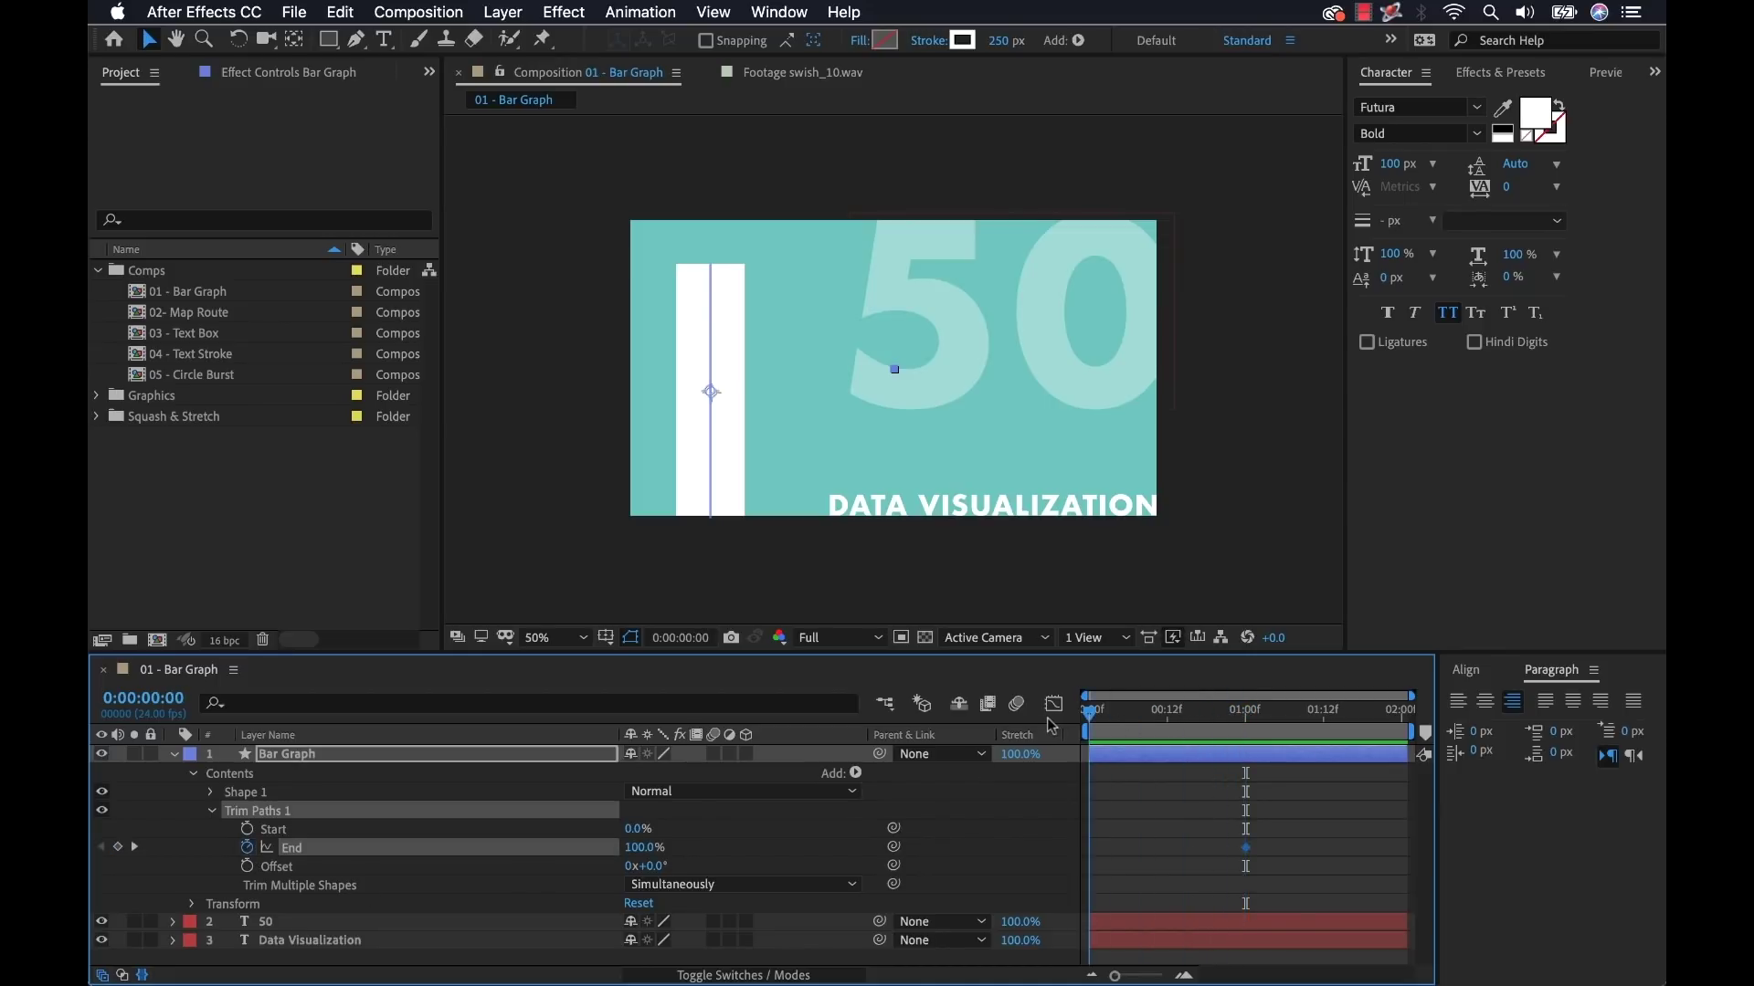
pyautogui.click(638, 847)
pyautogui.write('0')
pyautogui.press('Return')
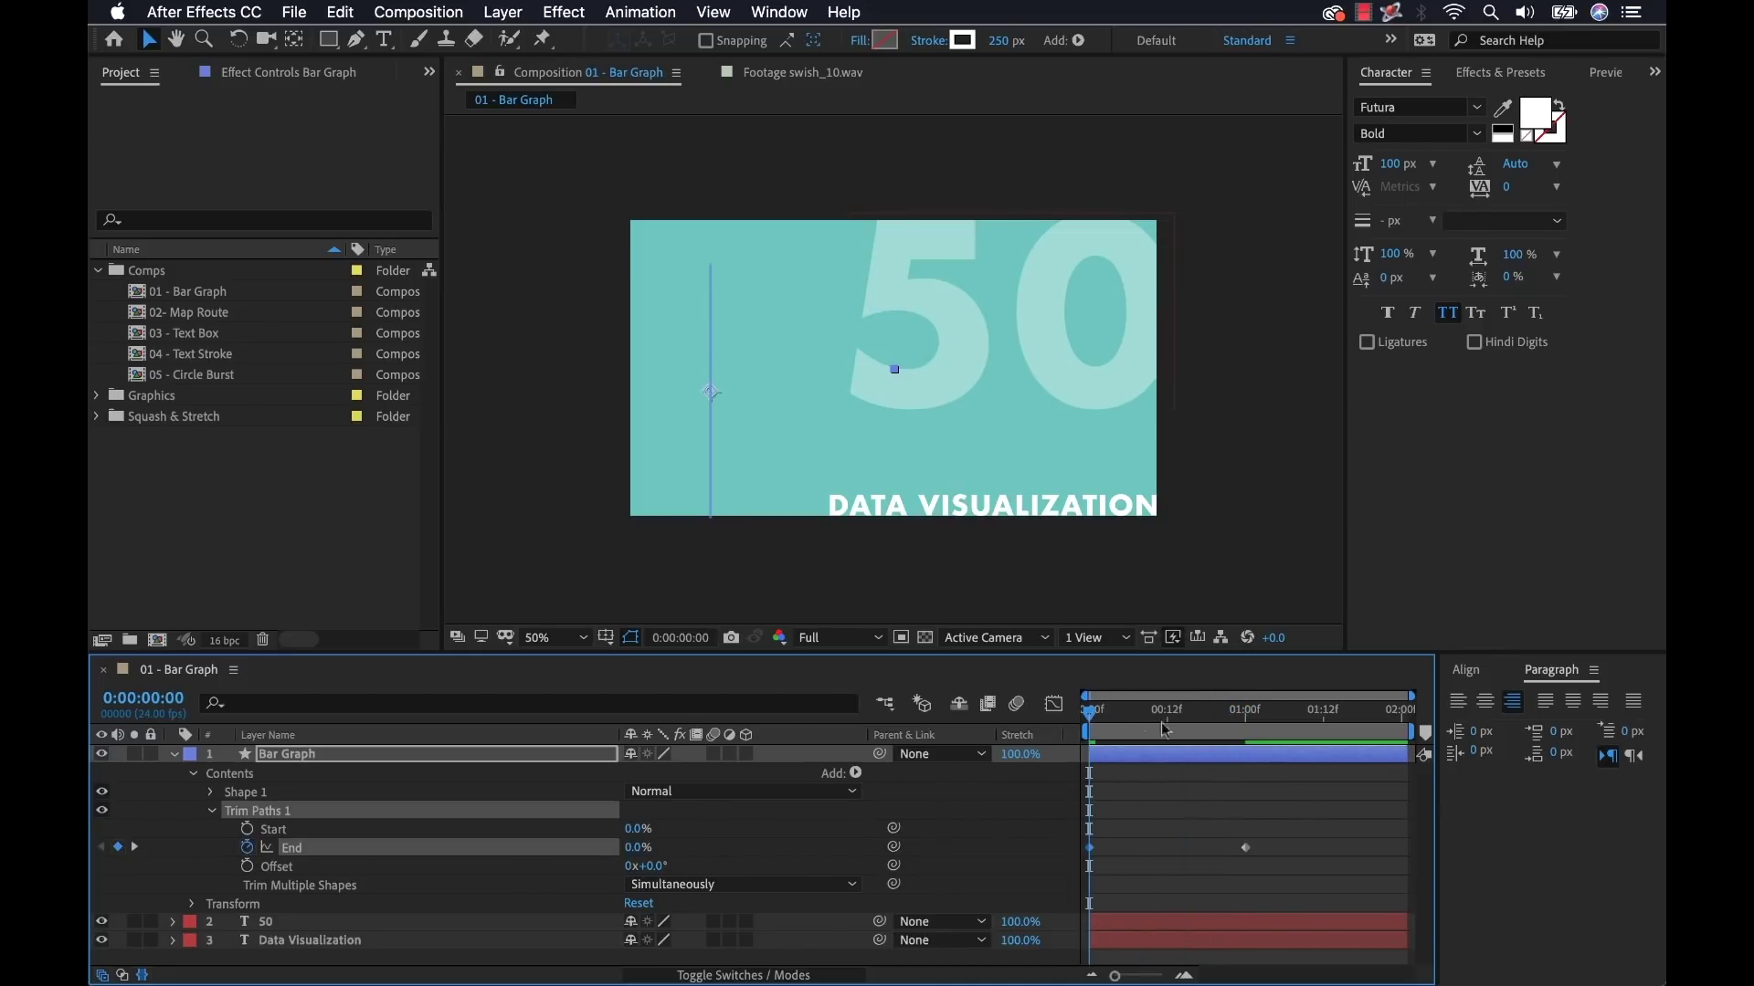
pyautogui.moveTo(1092, 717); pyautogui.dragTo(1180, 717)
pyautogui.click(1187, 783)
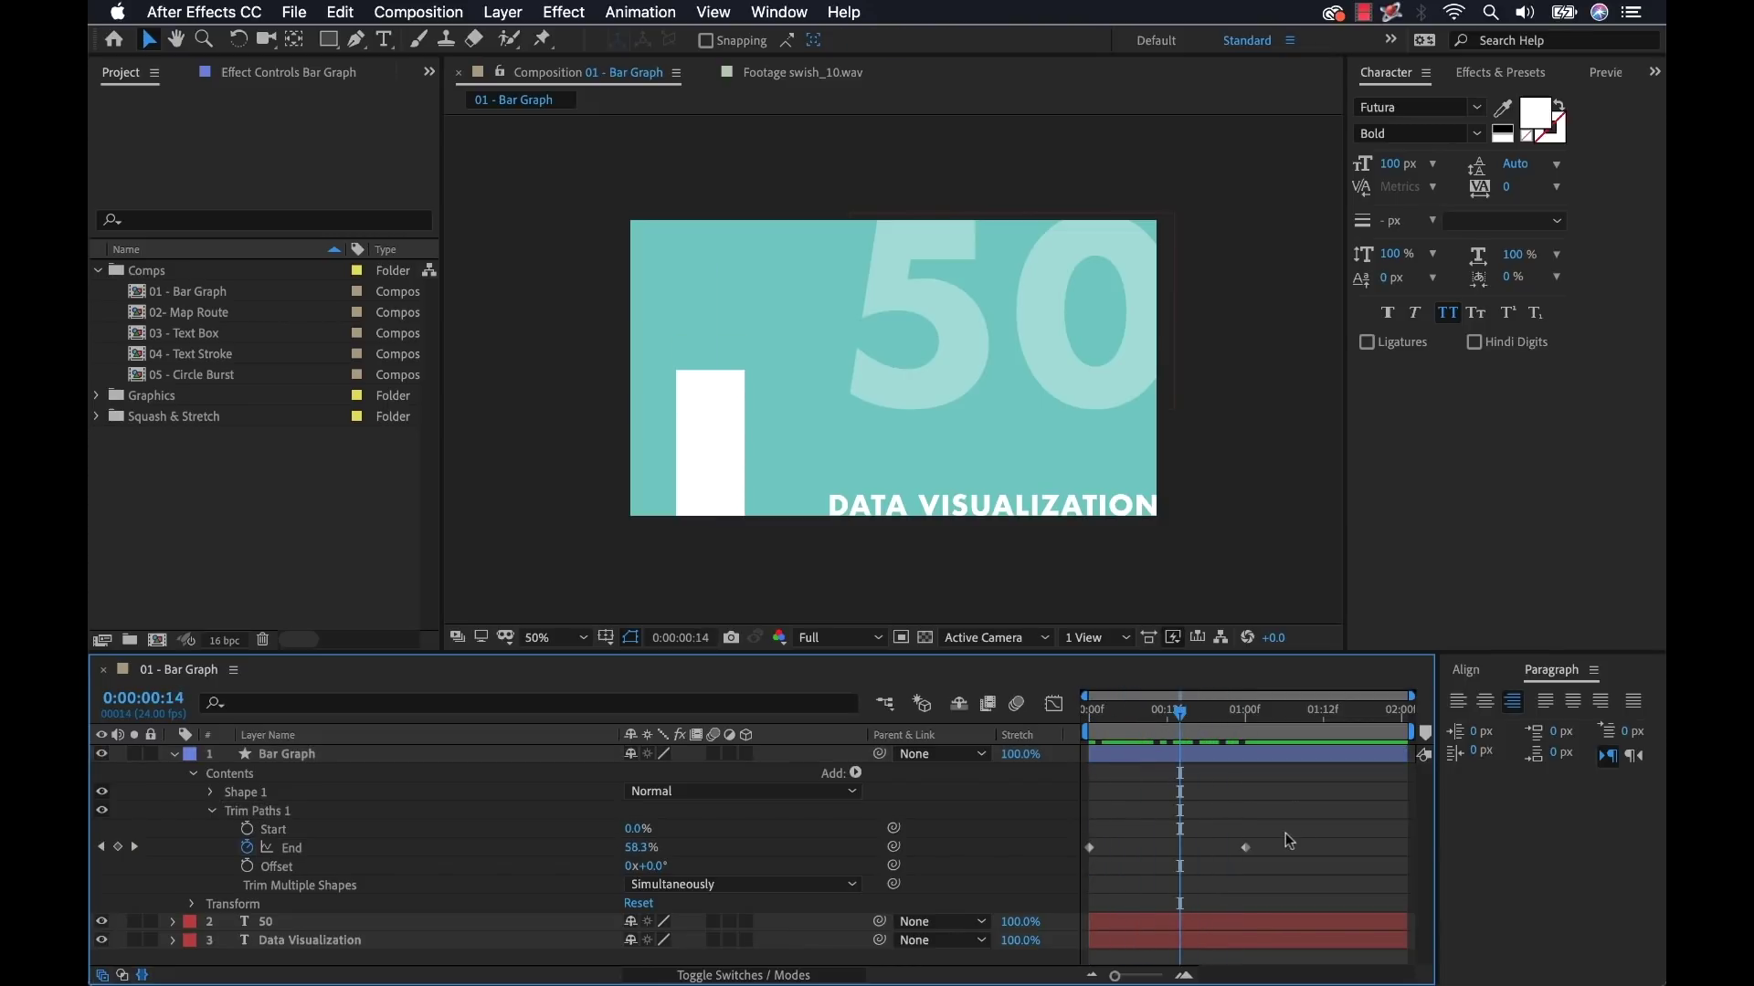
# Step: Easy Ease both End keyframes, soften the finish in the Graph Editor, and preview
pyautogui.moveTo(1285, 833); pyautogui.dragTo(1075, 859)
pyautogui.press('F9')
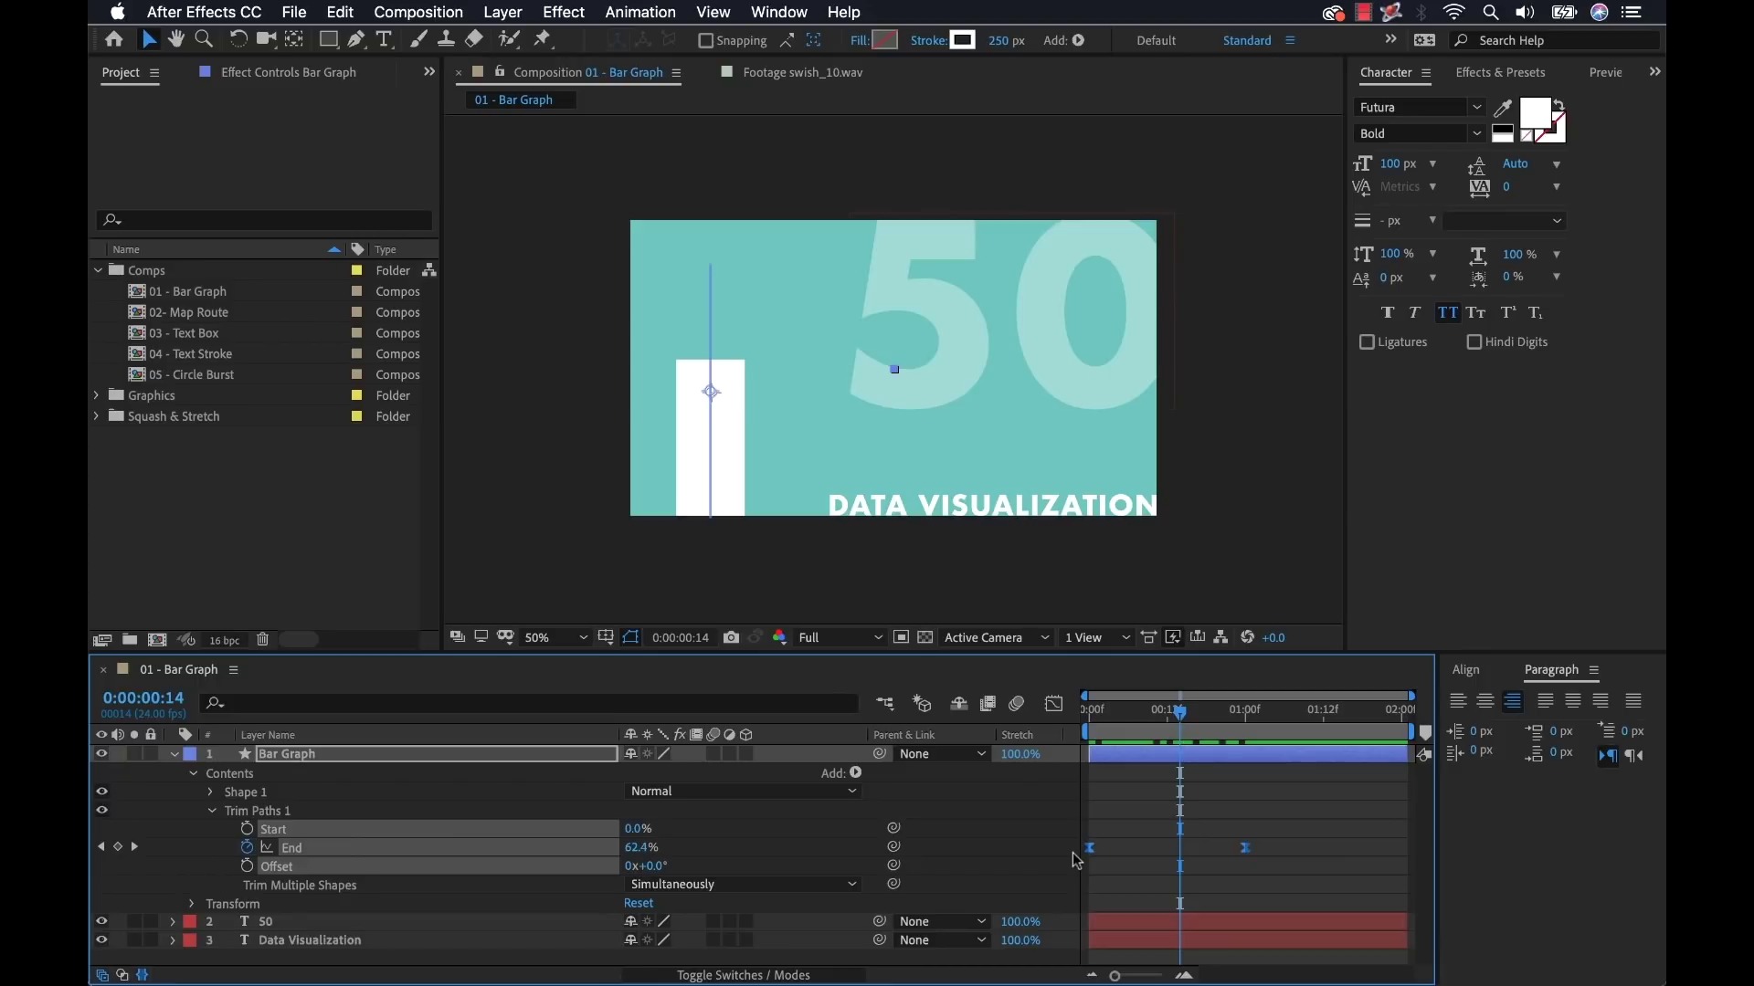
pyautogui.click(1054, 704)
pyautogui.moveTo(1219, 912); pyautogui.dragTo(1119, 912)
pyautogui.click(1054, 705)
pyautogui.press('space')
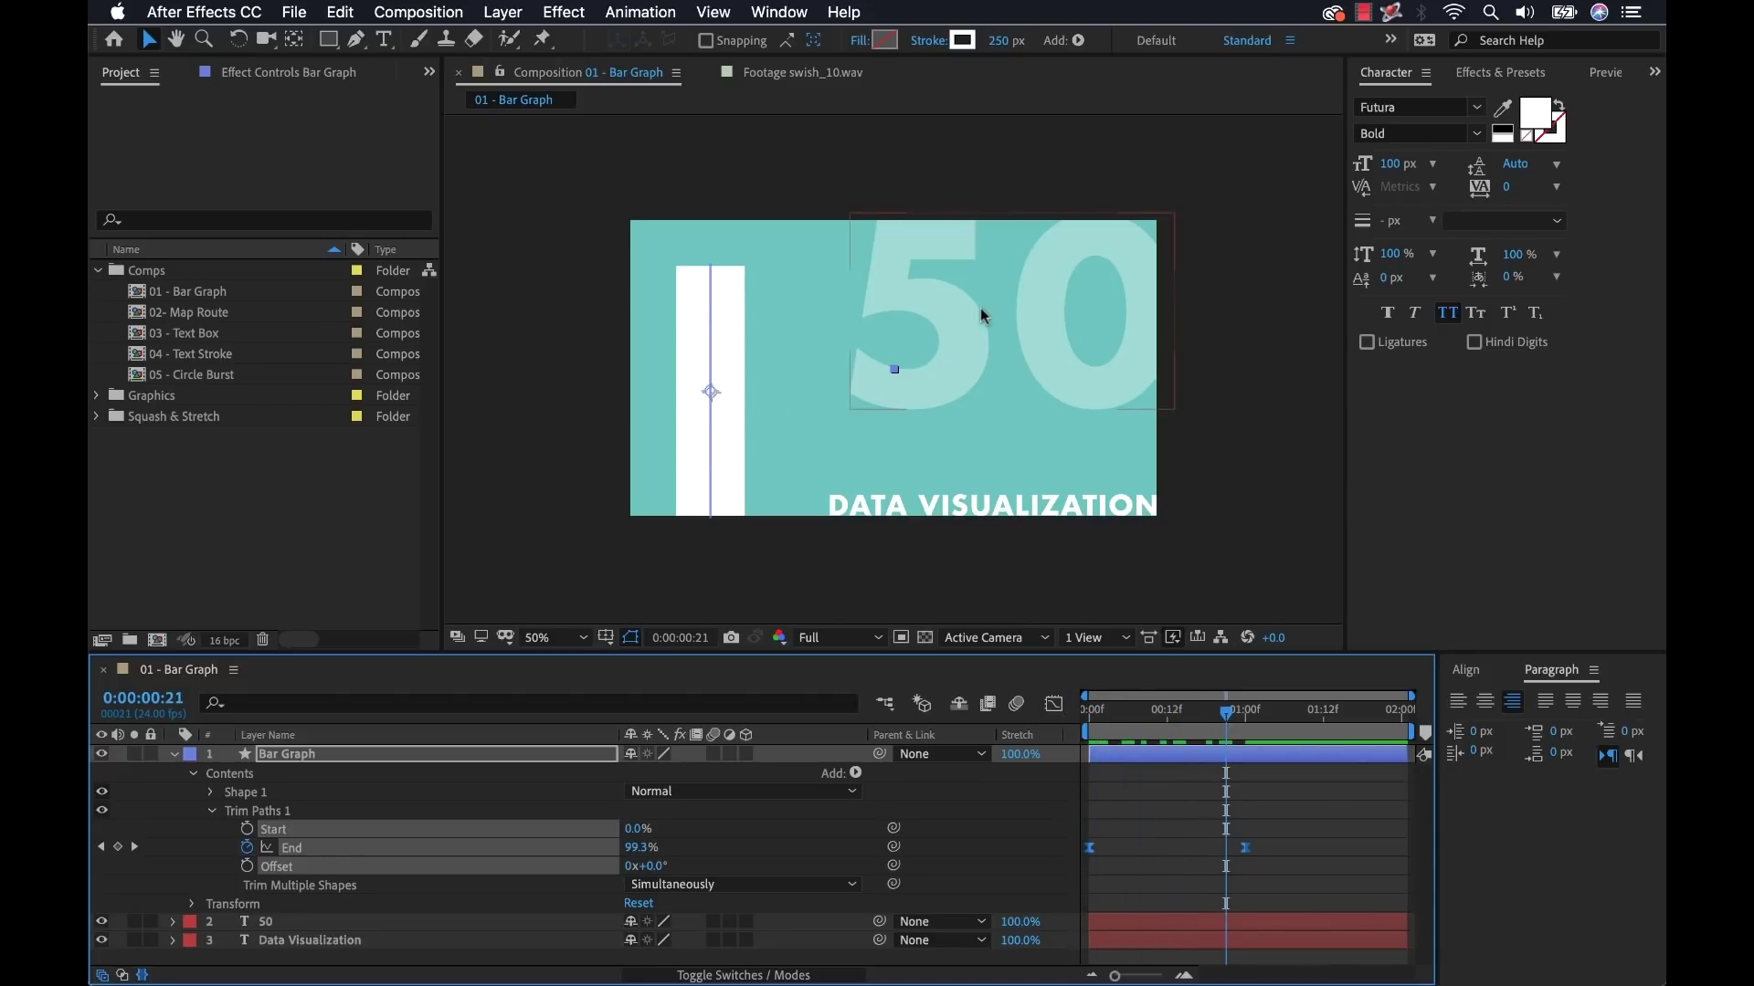
# Step: Pick-whip the 50 layer's Source Text to the Bar Graph's Trim Paths End value
pyautogui.click(1297, 797)
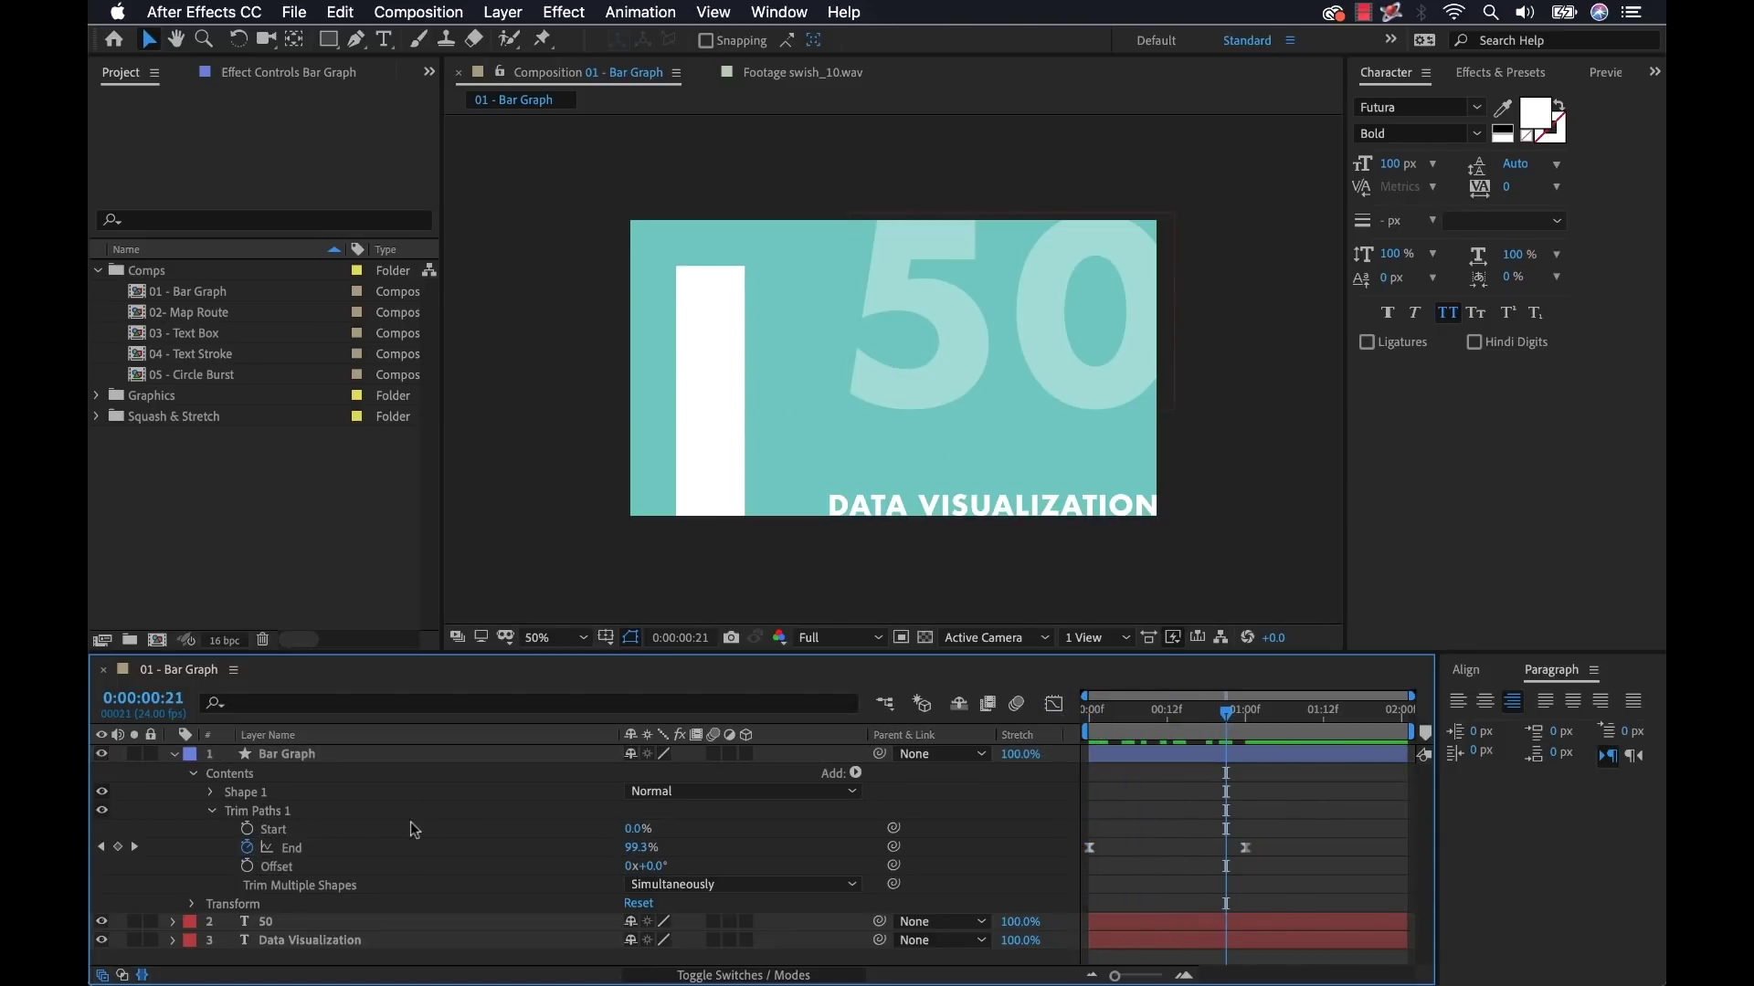
pyautogui.moveTo(524, 650); pyautogui.dragTo(523, 613)
pyautogui.click(270, 885)
pyautogui.click(173, 885)
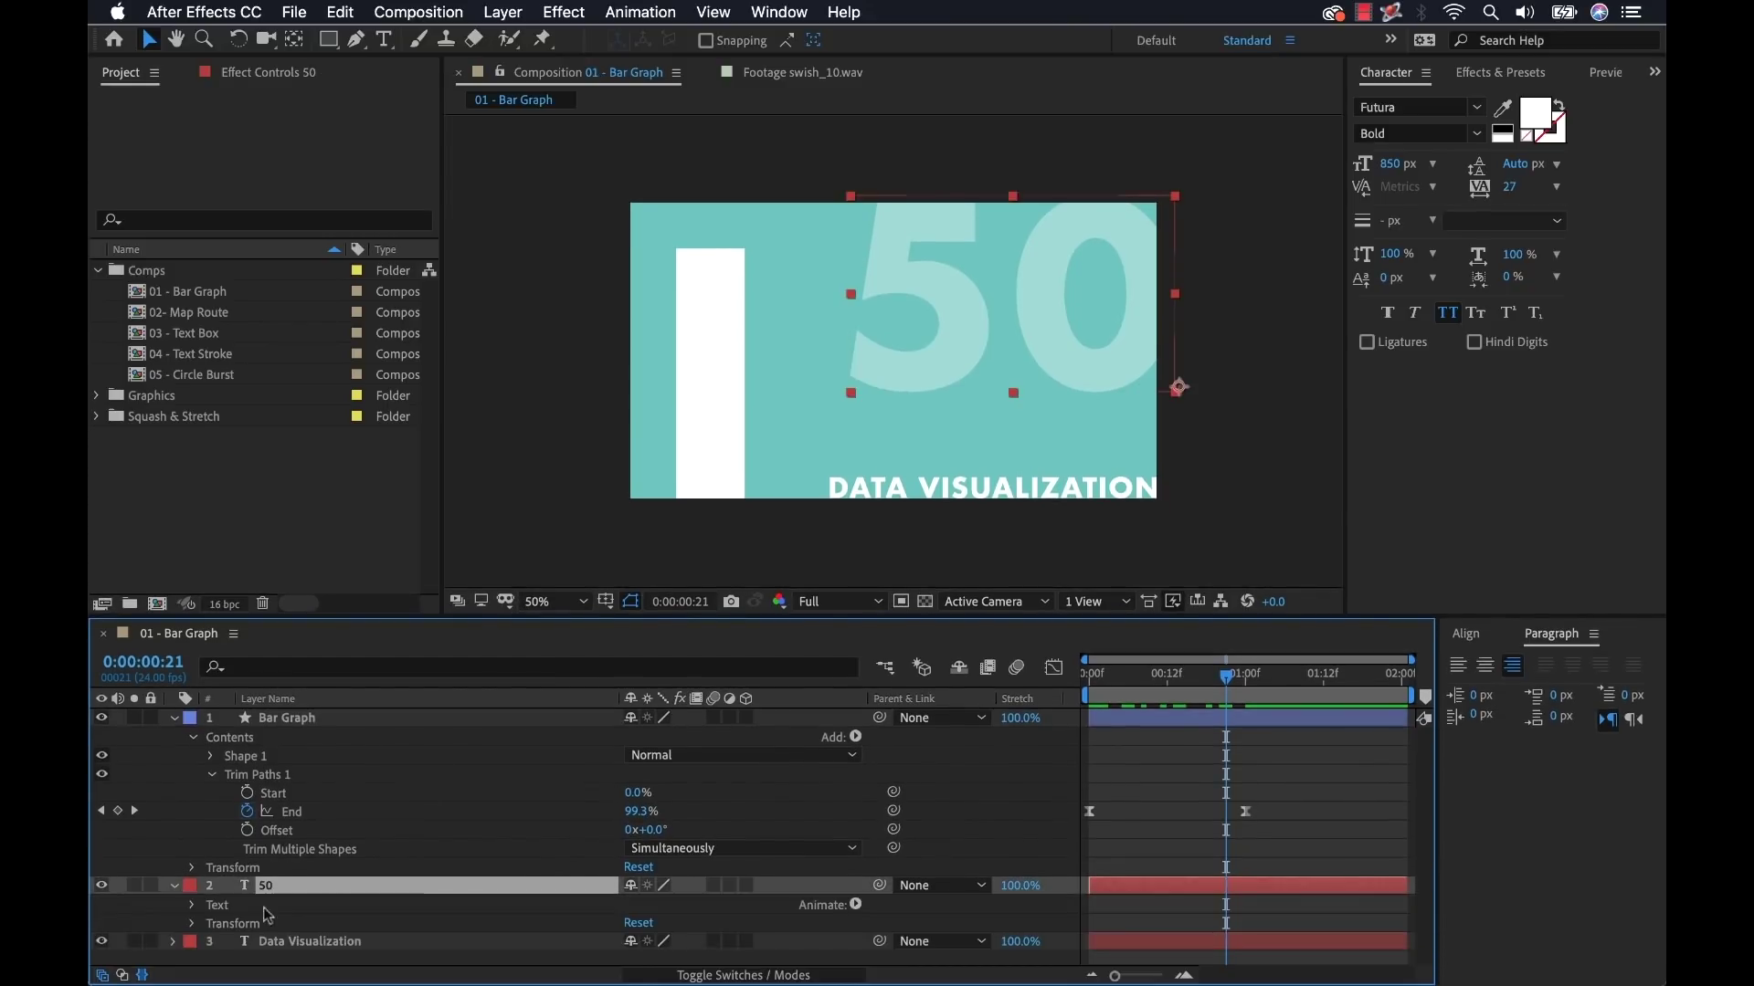
pyautogui.click(191, 905)
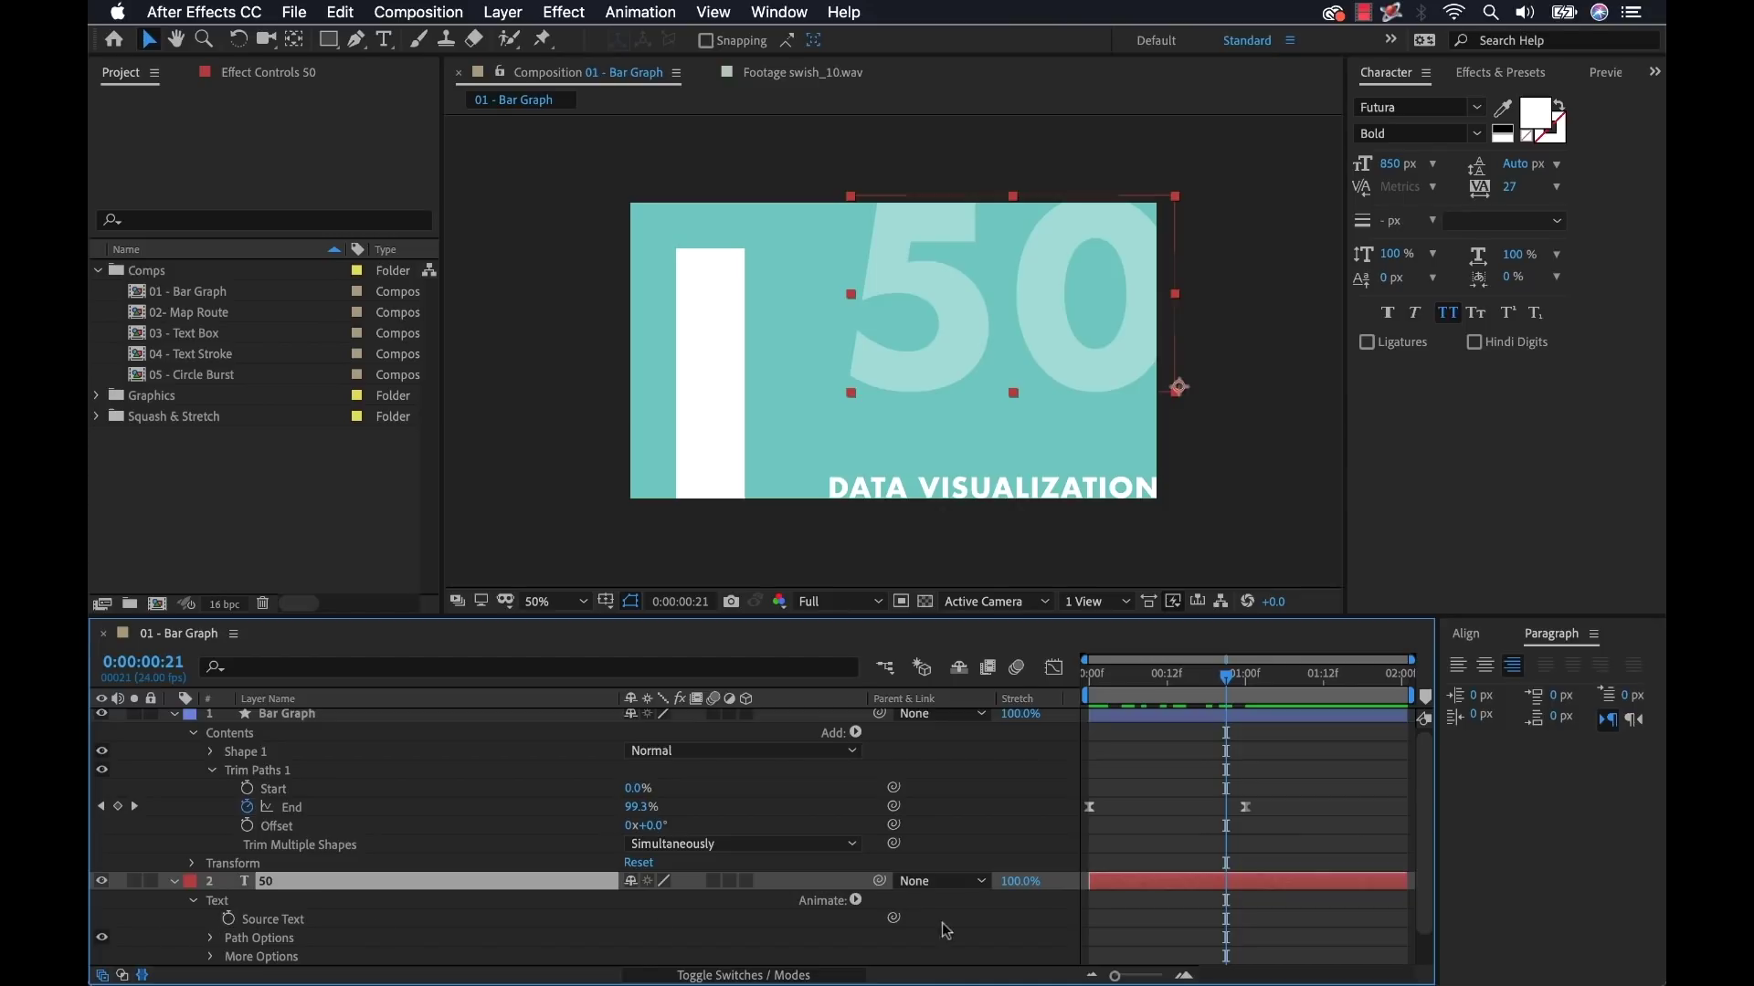
pyautogui.moveTo(893, 918); pyautogui.dragTo(294, 813)
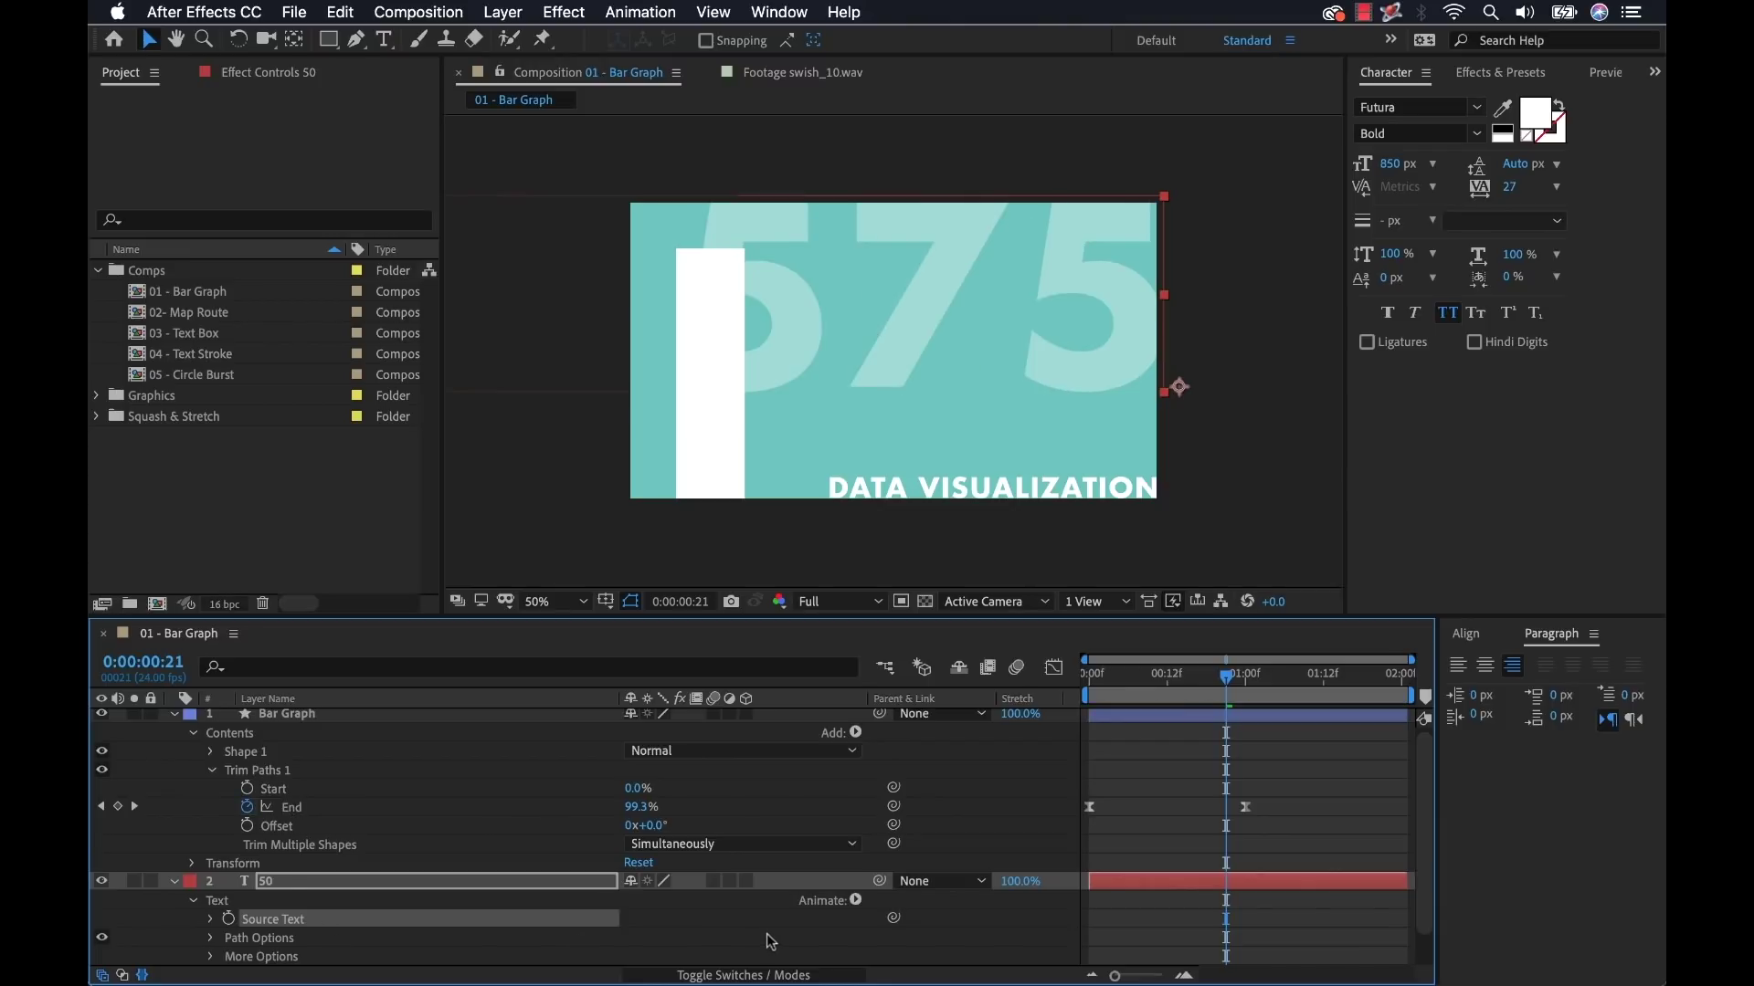
pyautogui.moveTo(1216, 683)
pyautogui.mouseDown()
pyautogui.moveTo(1148, 680)
pyautogui.moveTo(1186, 680)
pyautogui.mouseUp()
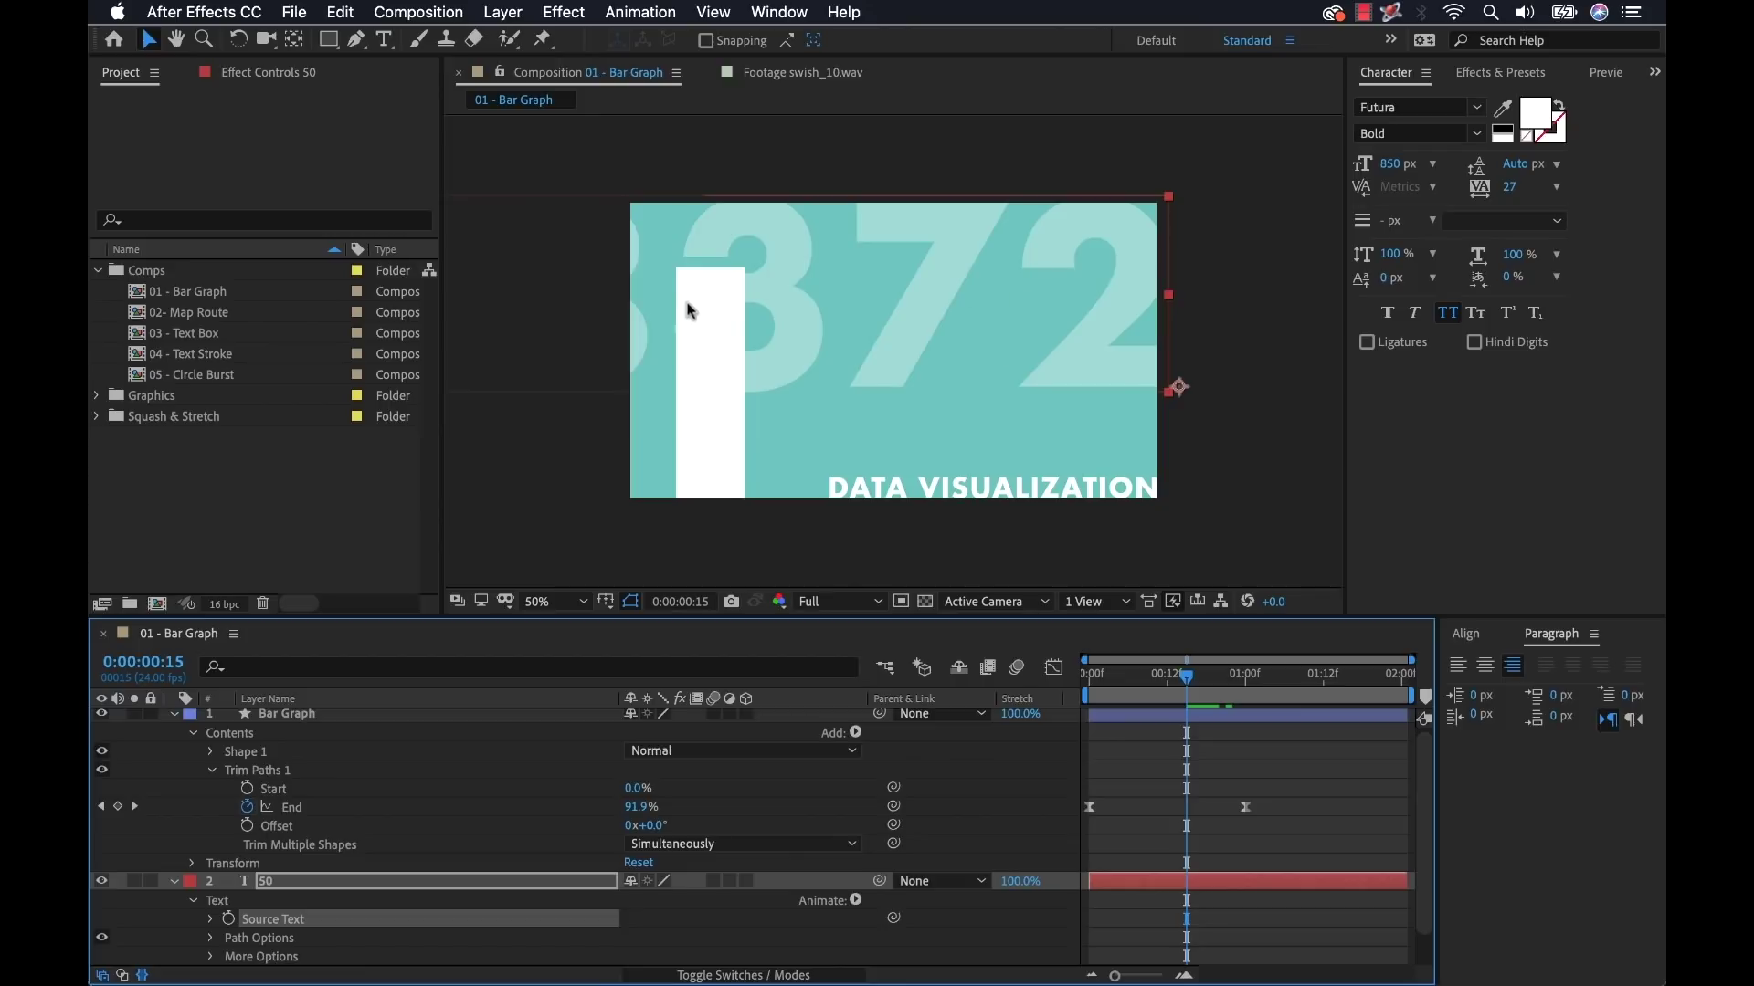
pyautogui.keyDown('alt'); pyautogui.click(246, 807); pyautogui.keyUp('alt')
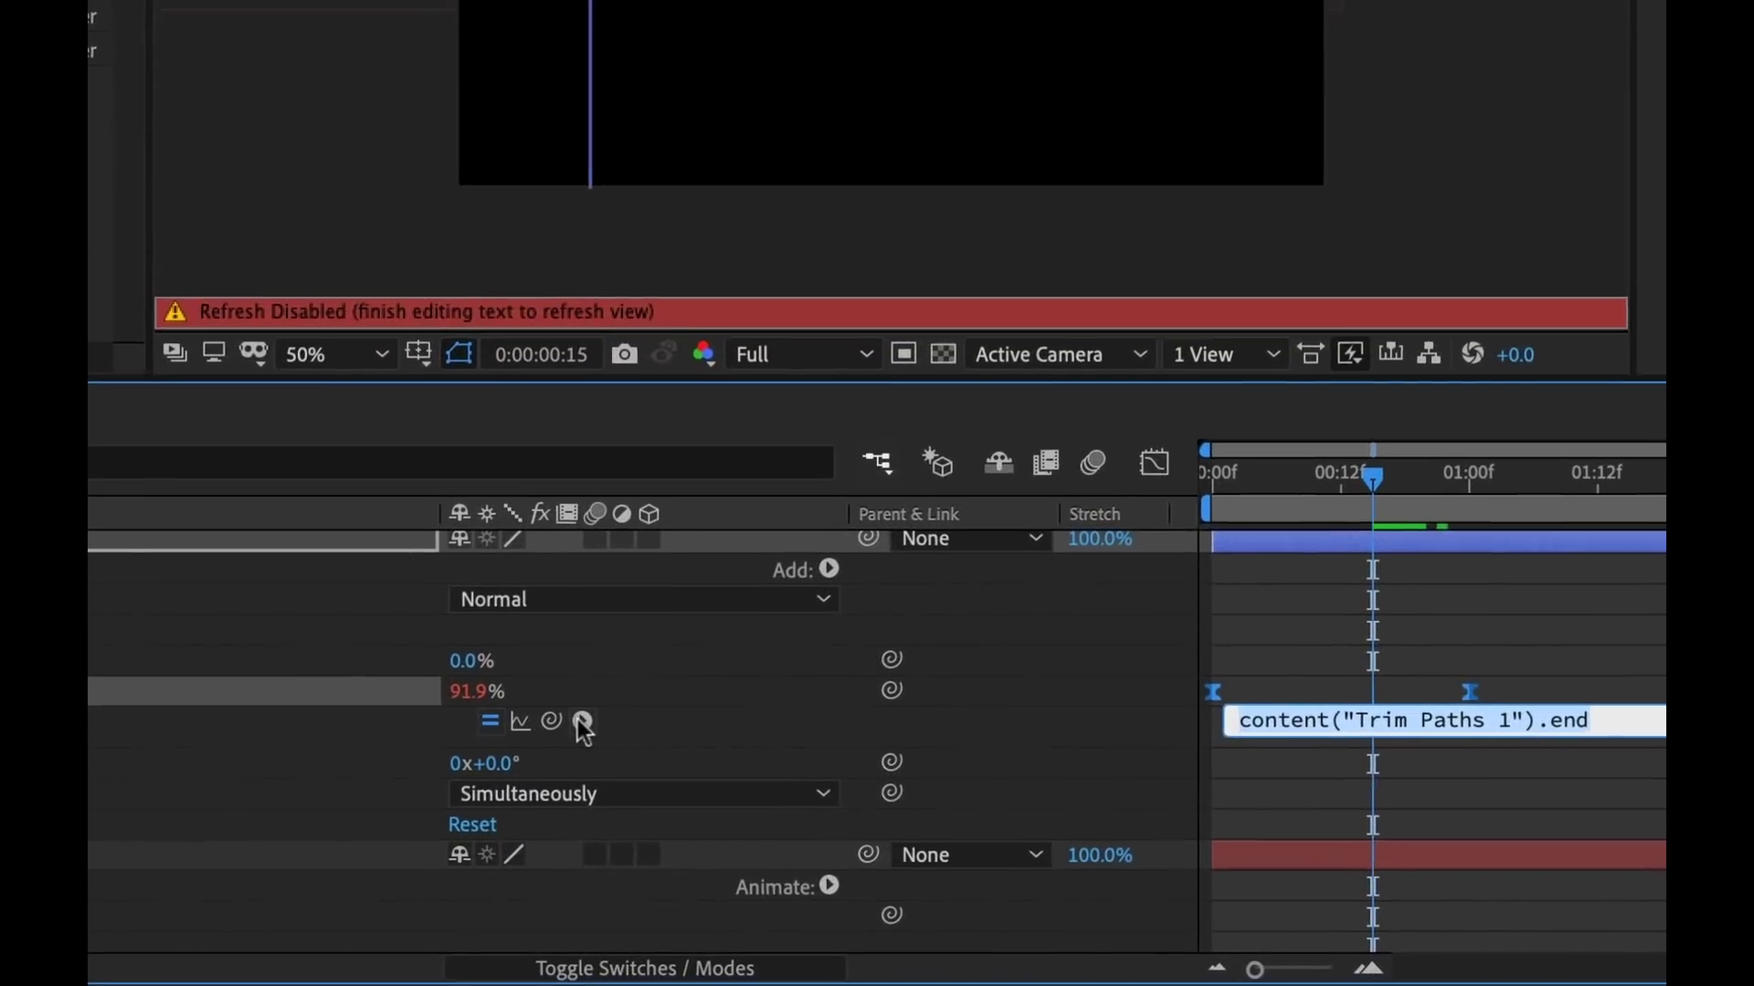
# Step: Apply Math.round(value) to the End expression and confirm the counter reaches 100
pyautogui.click(705, 825)
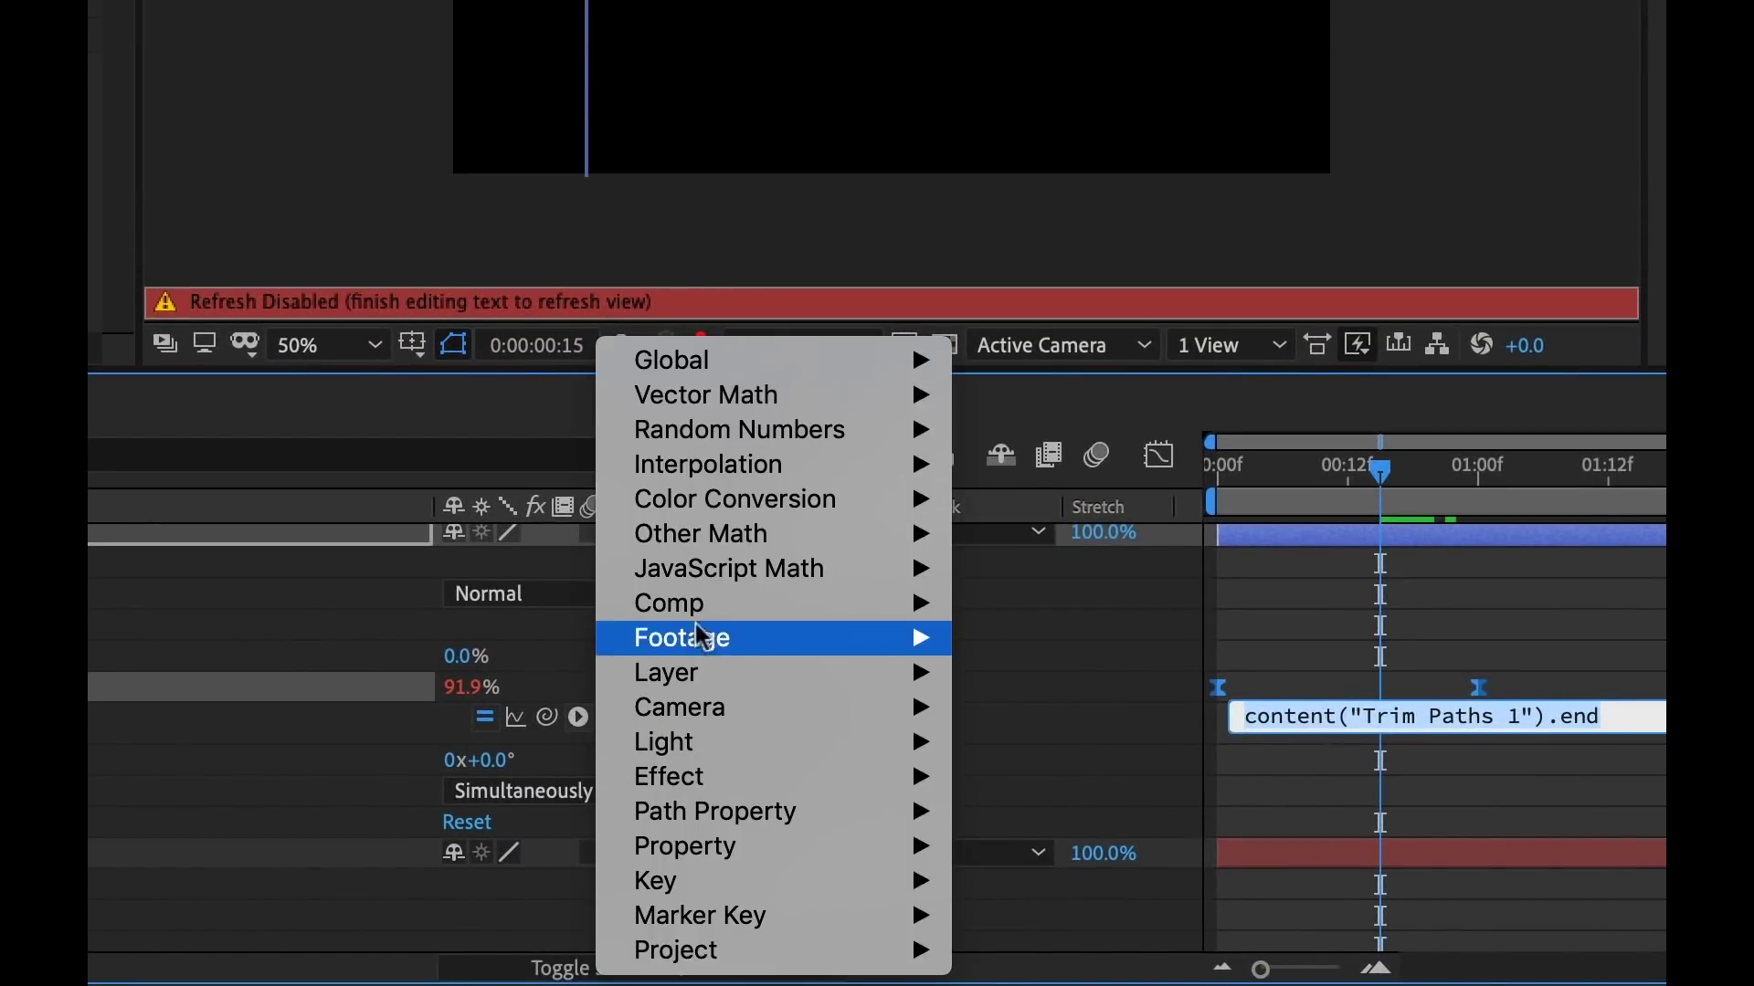
pyautogui.moveTo(715, 571)
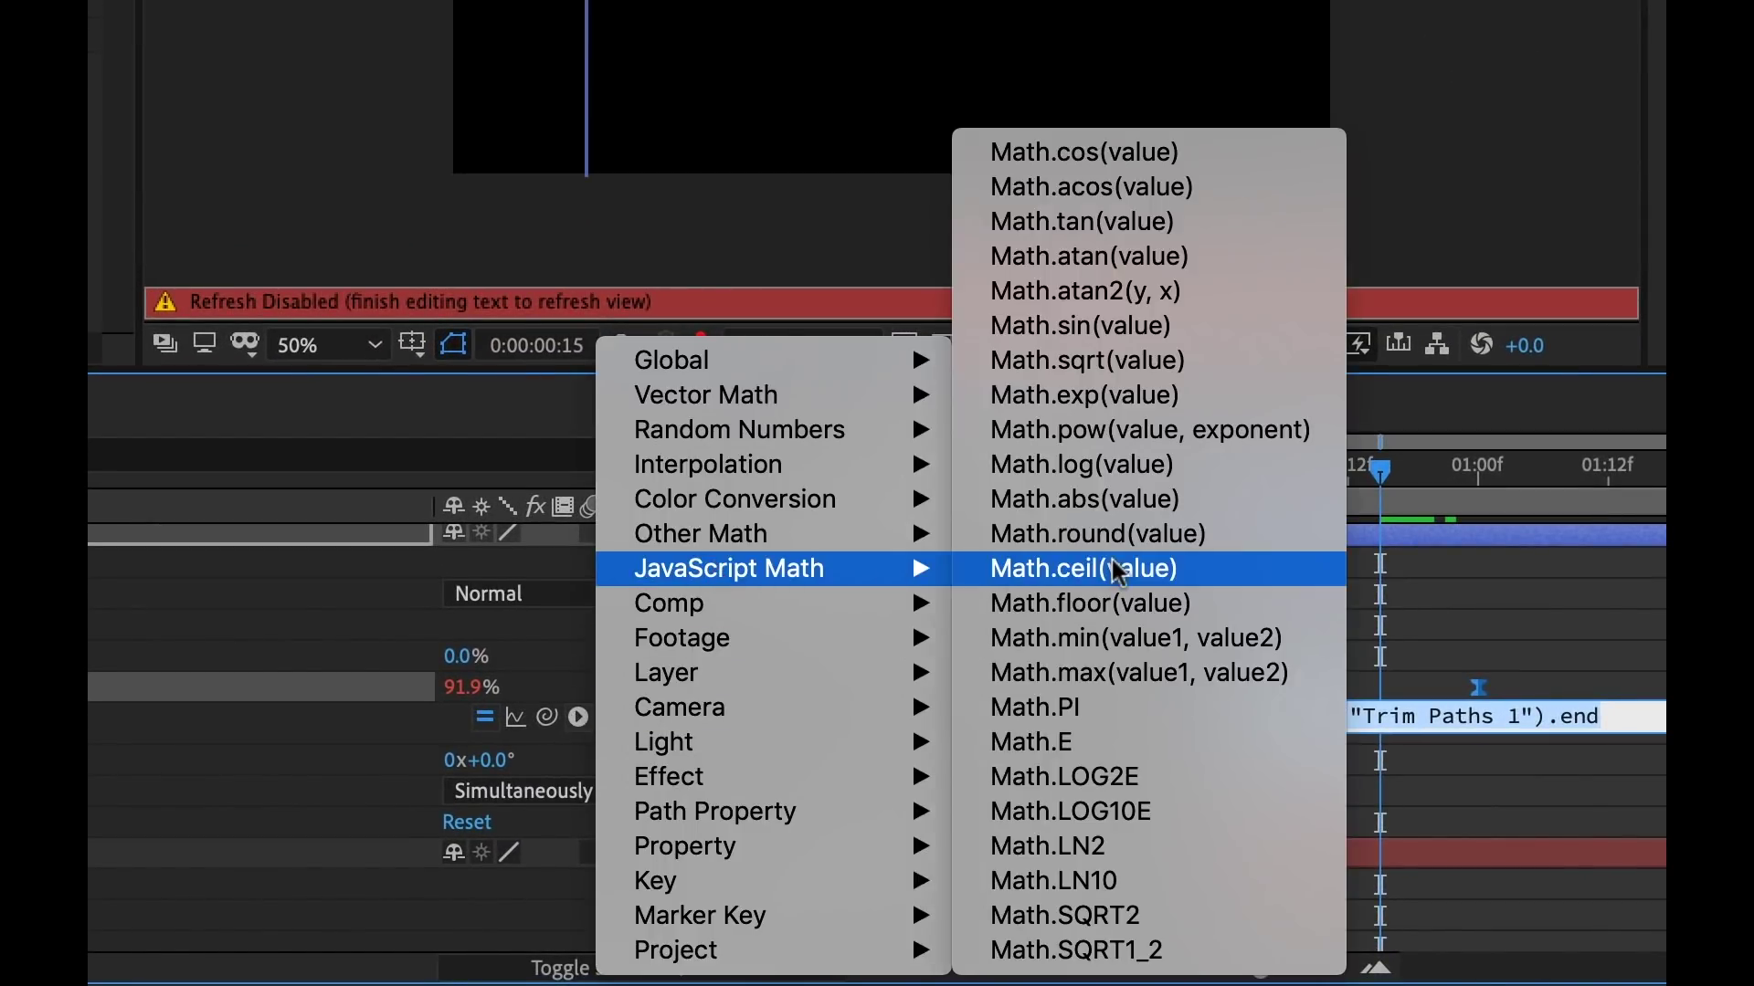
pyautogui.click(1181, 533)
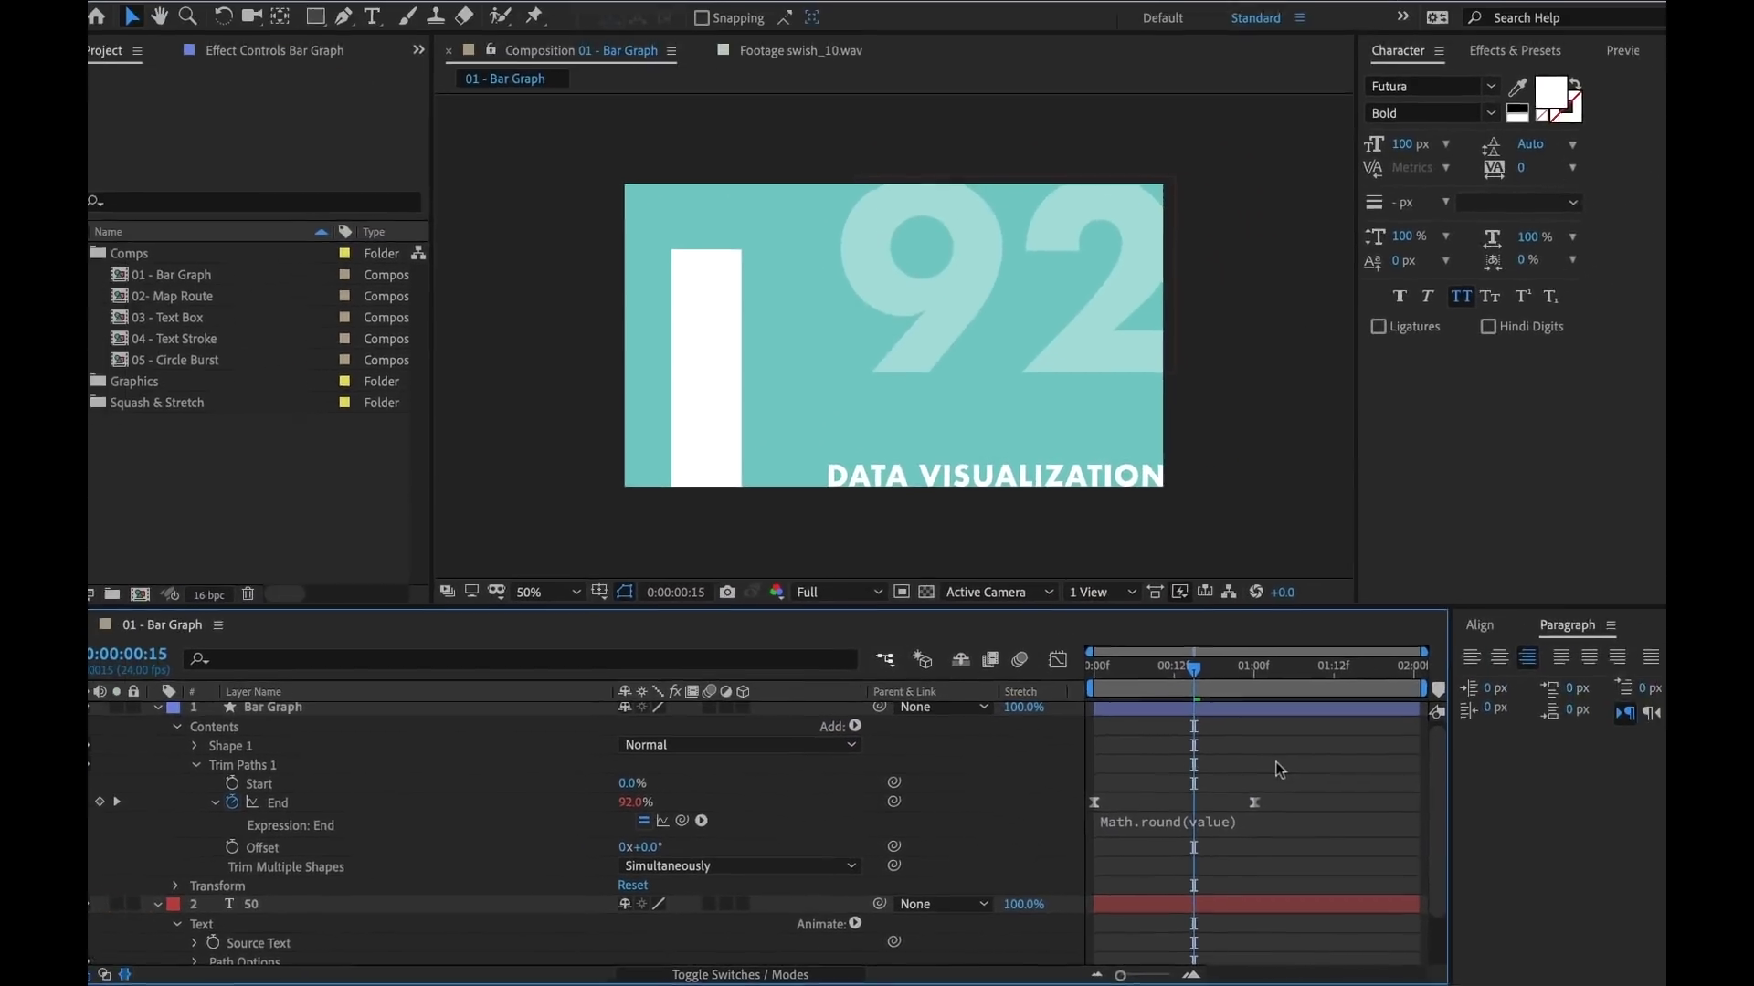
pyautogui.moveTo(1190, 674)
pyautogui.mouseDown()
pyautogui.moveTo(1077, 687)
pyautogui.moveTo(1173, 685)
pyautogui.mouseUp()
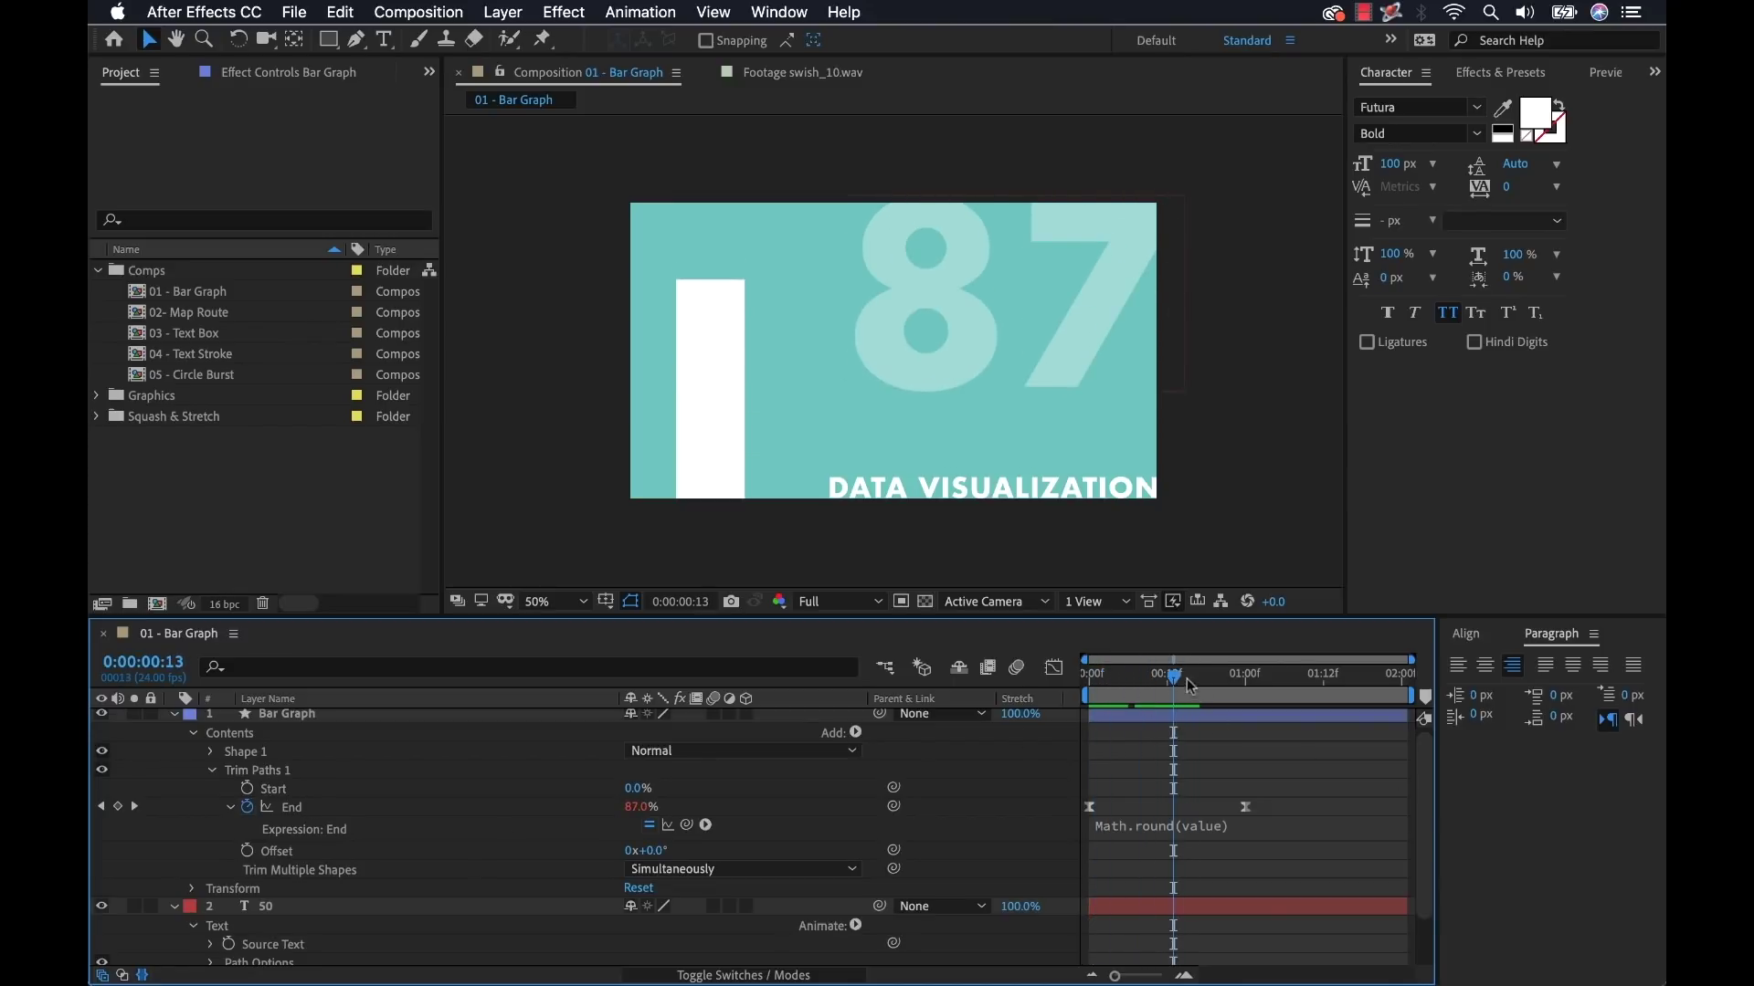
pyautogui.moveTo(1190, 687); pyautogui.dragTo(1242, 699)
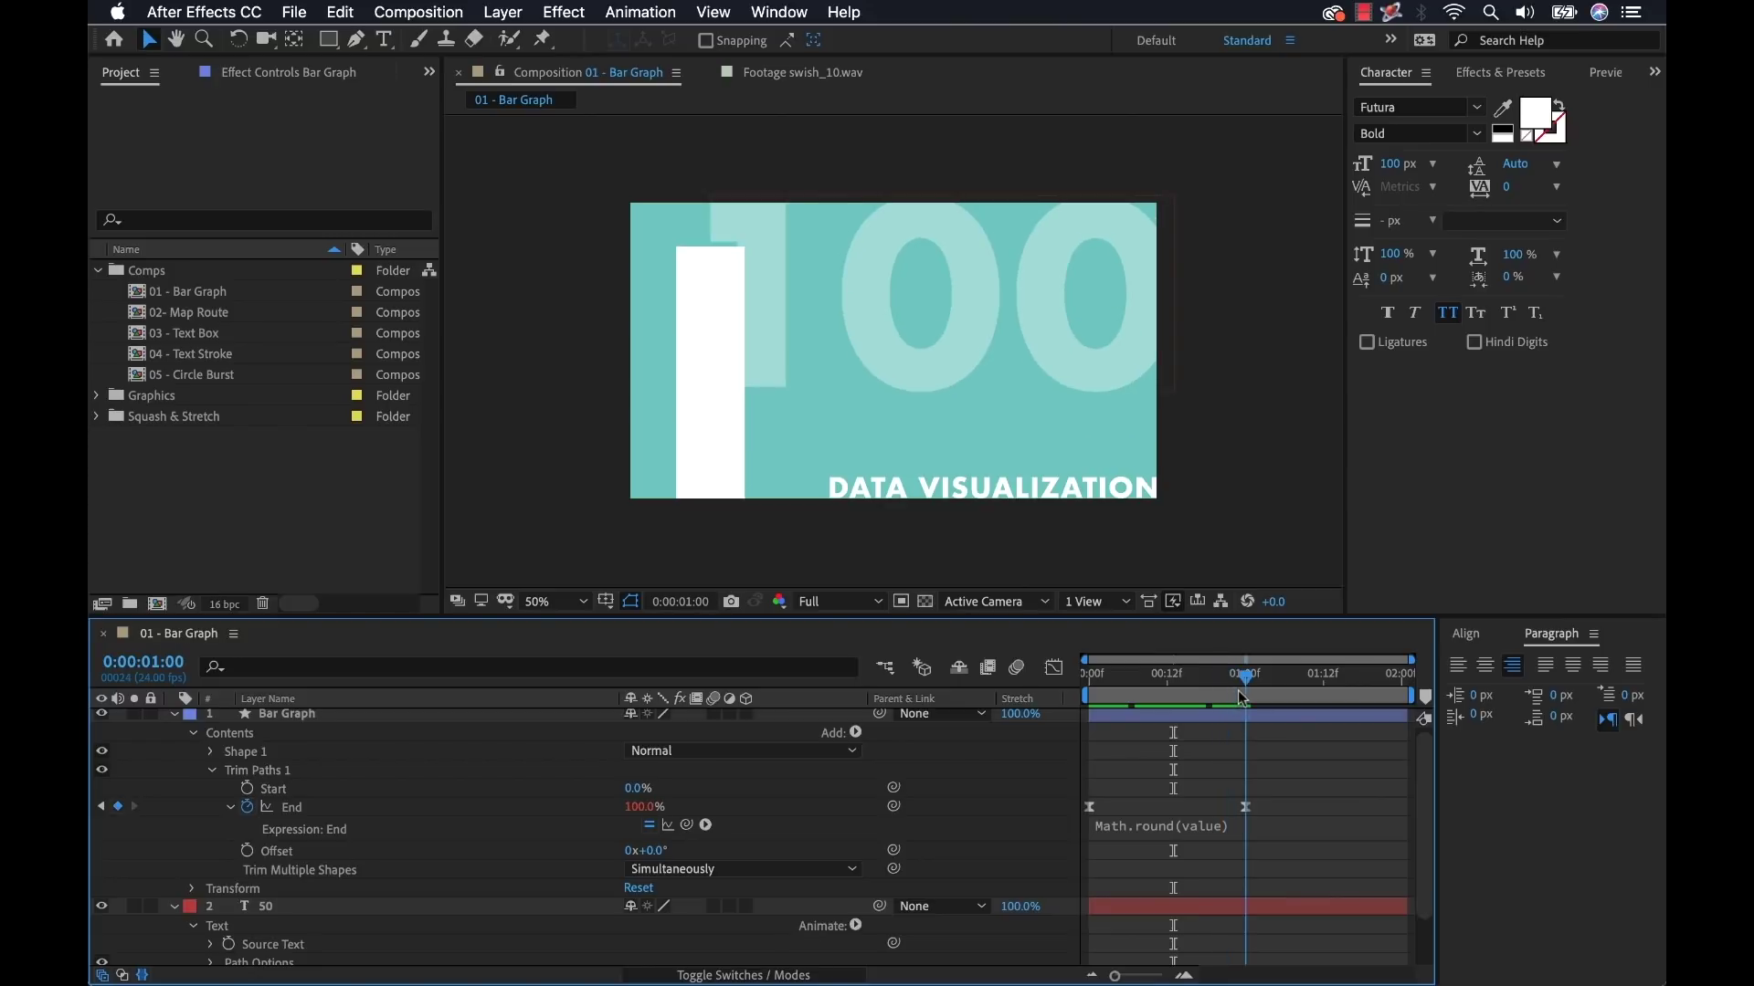
# Step: Change the one-second End keyframe to 75% so the counter stops at 75
pyautogui.click(644, 807)
pyautogui.write('7')
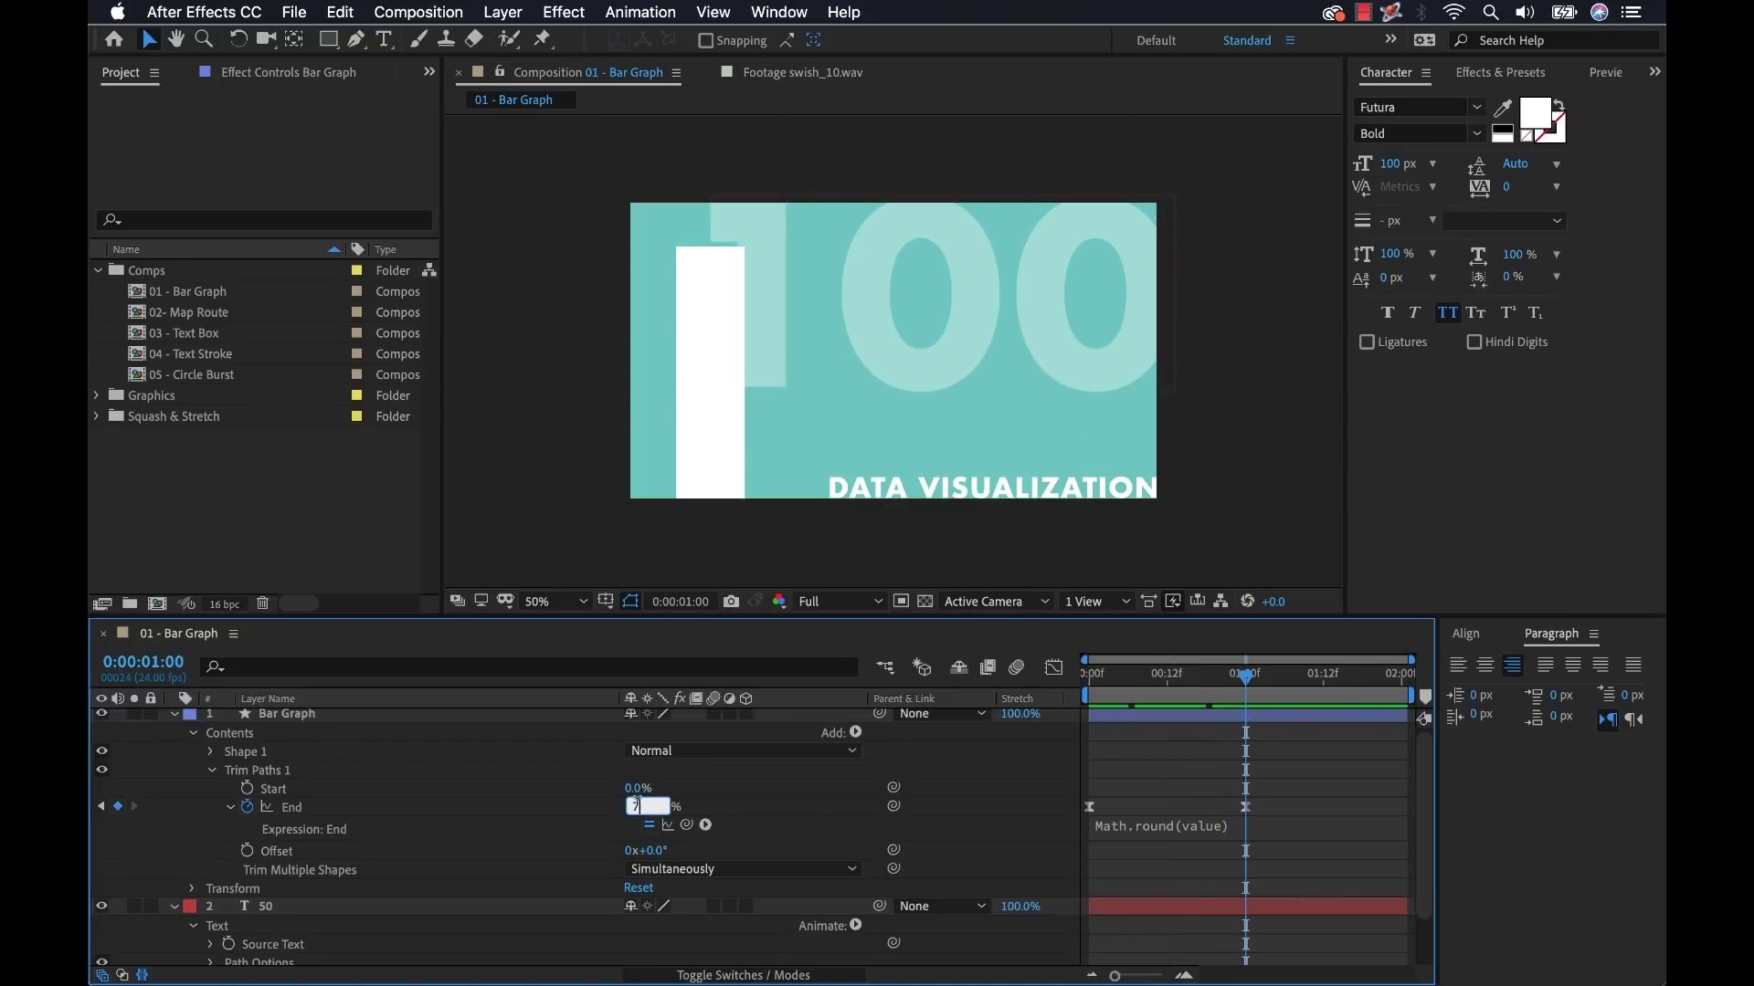
pyautogui.write('5')
pyautogui.press('Return')
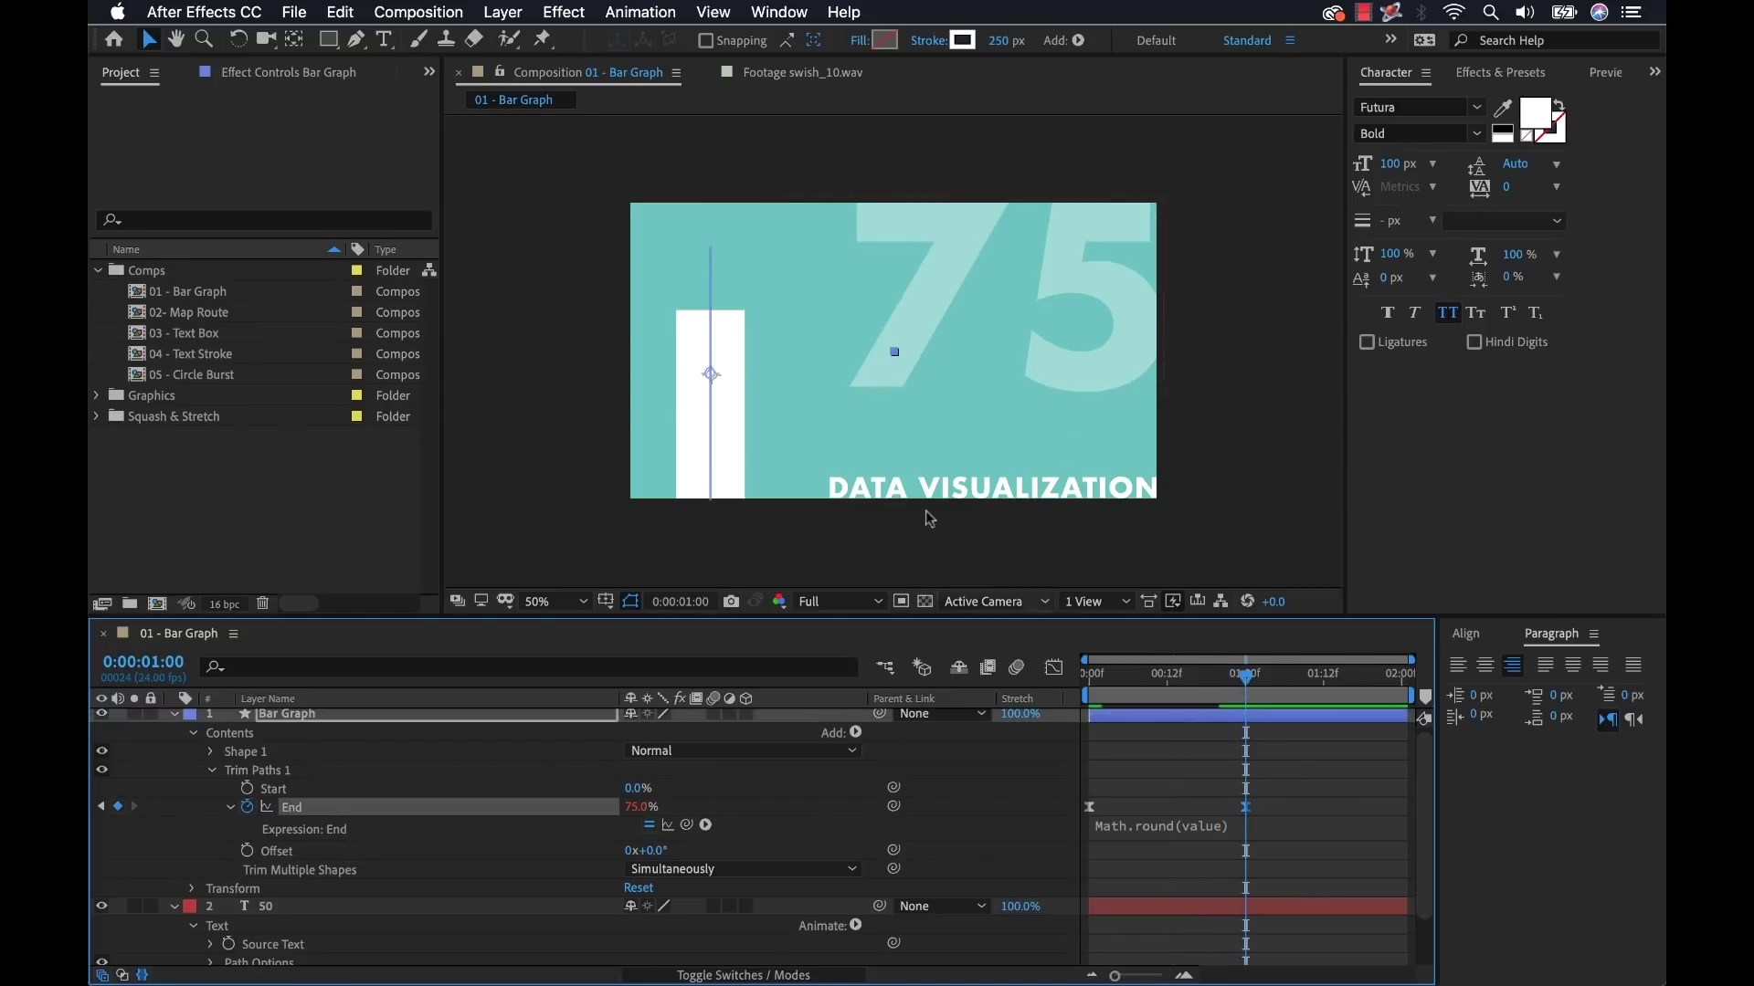
pyautogui.click(1217, 756)
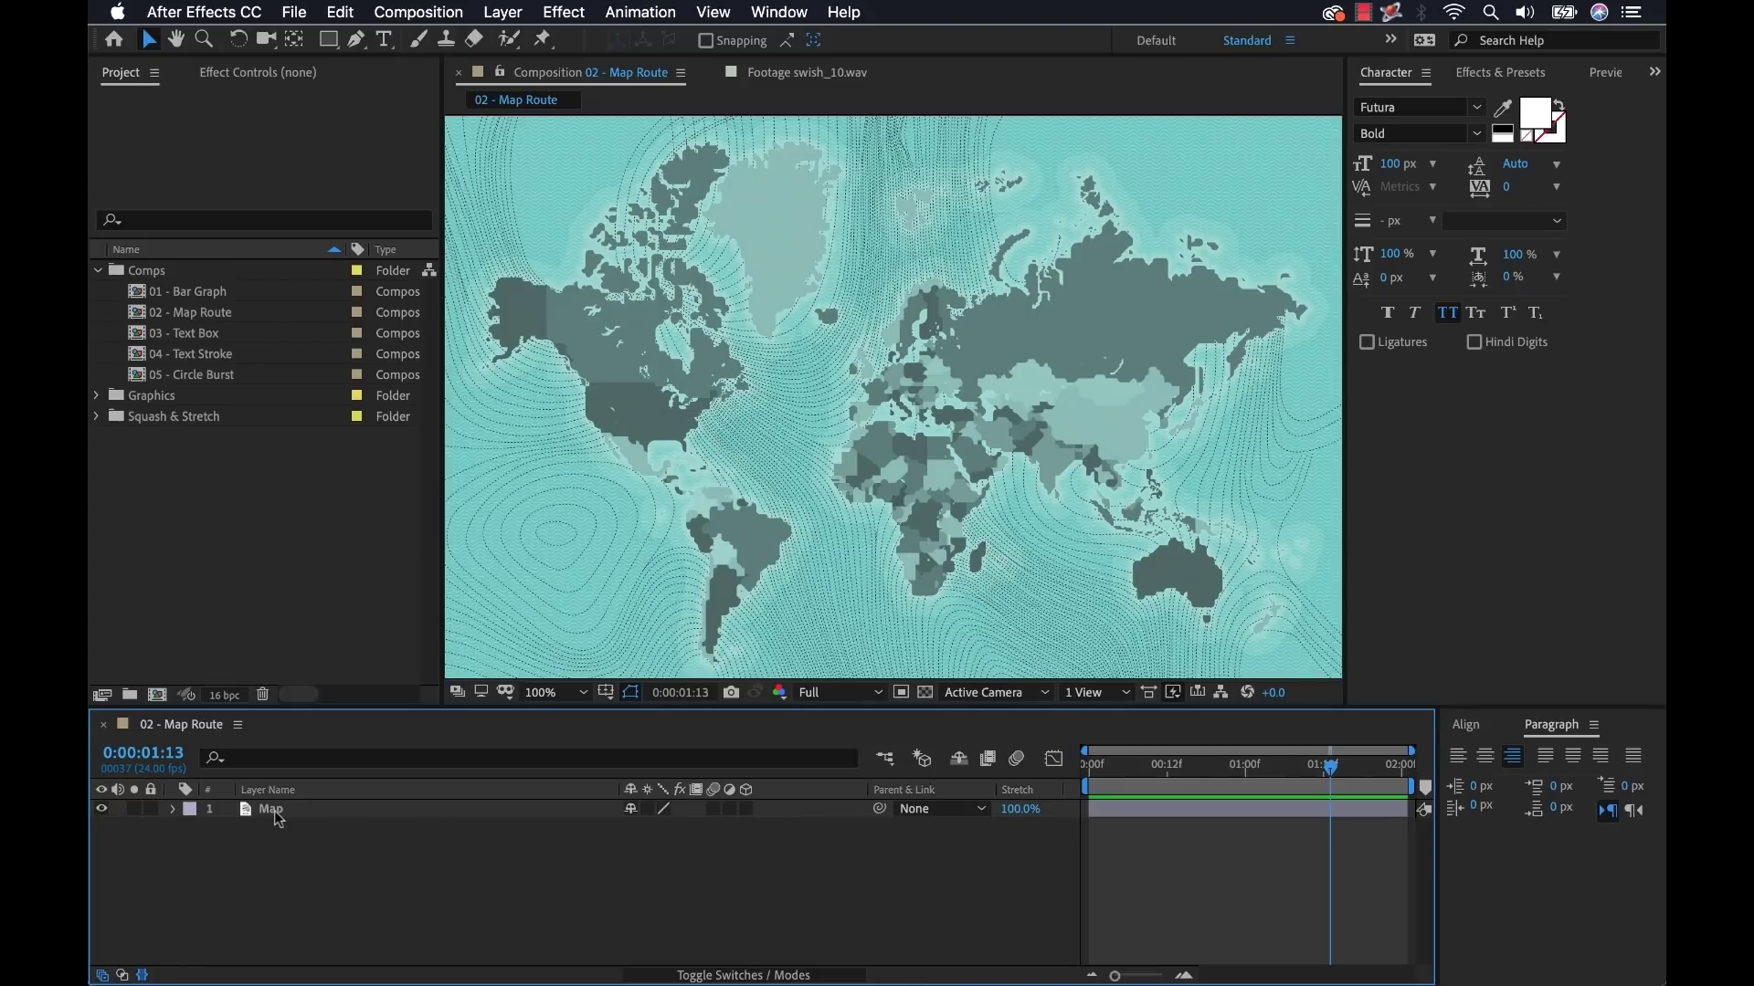
# Step: Draw an 8 px Pen path from North America through Europe to Australia
pyautogui.click(356, 39)
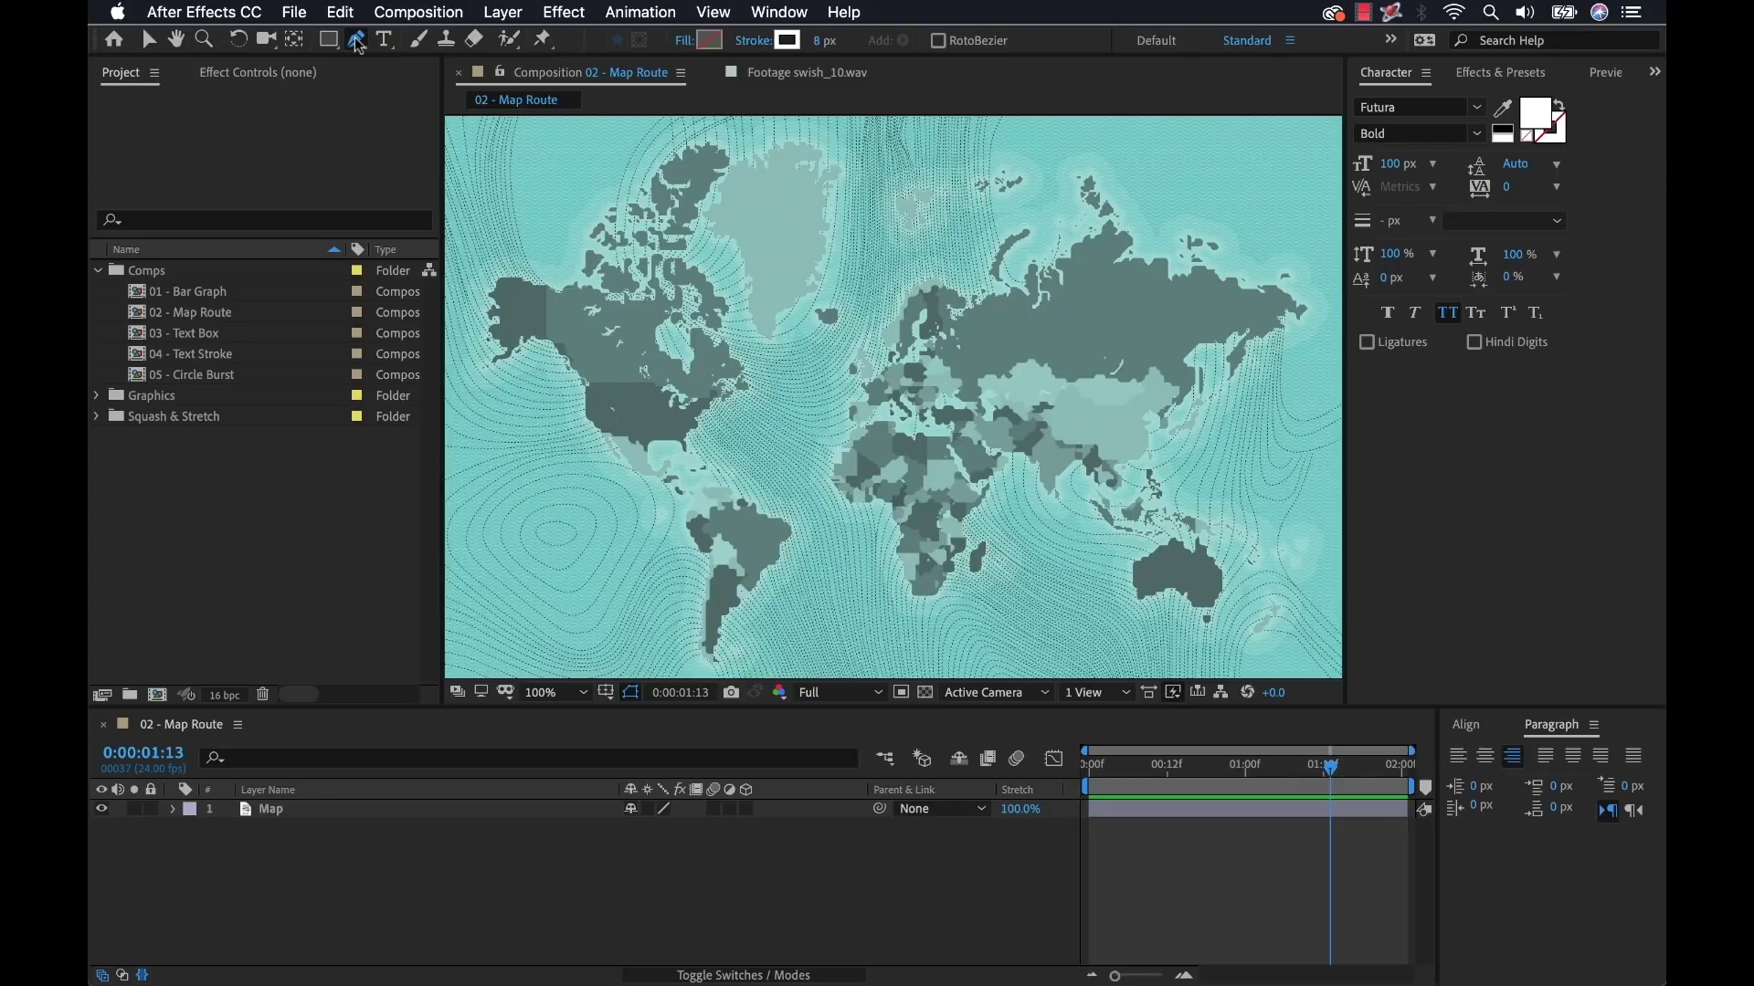
pyautogui.click(821, 41)
pyautogui.click(348, 879)
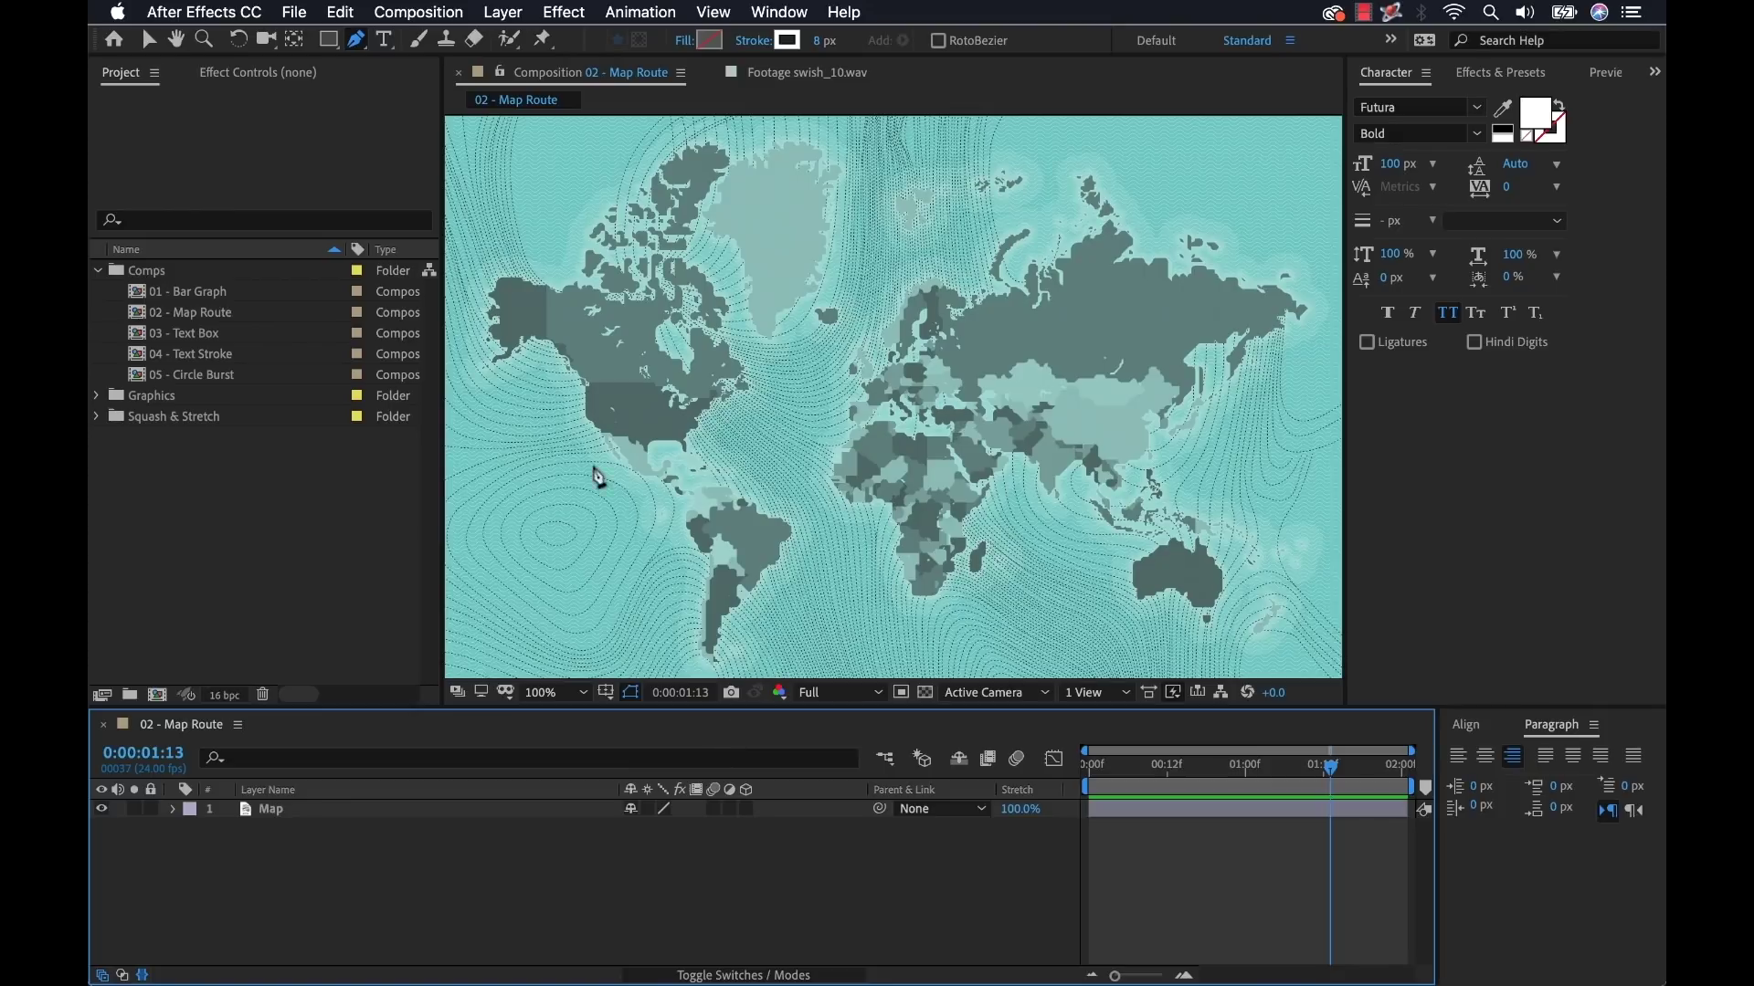
pyautogui.click(598, 419)
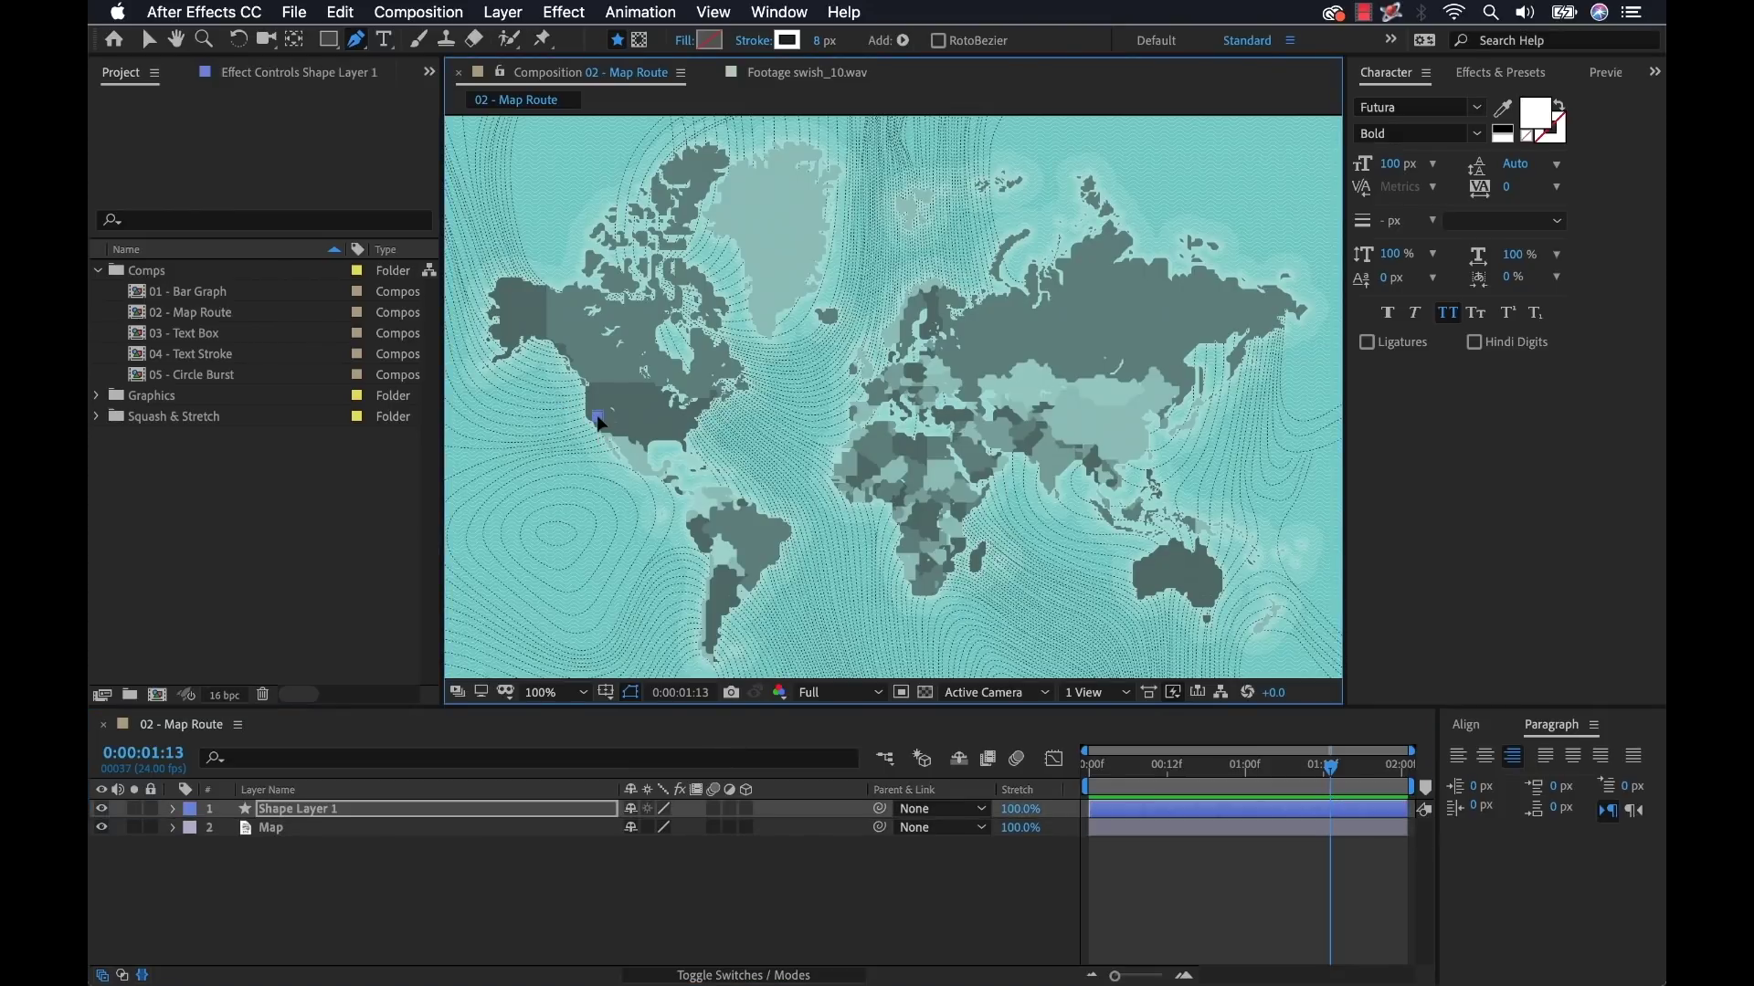
pyautogui.click(865, 410)
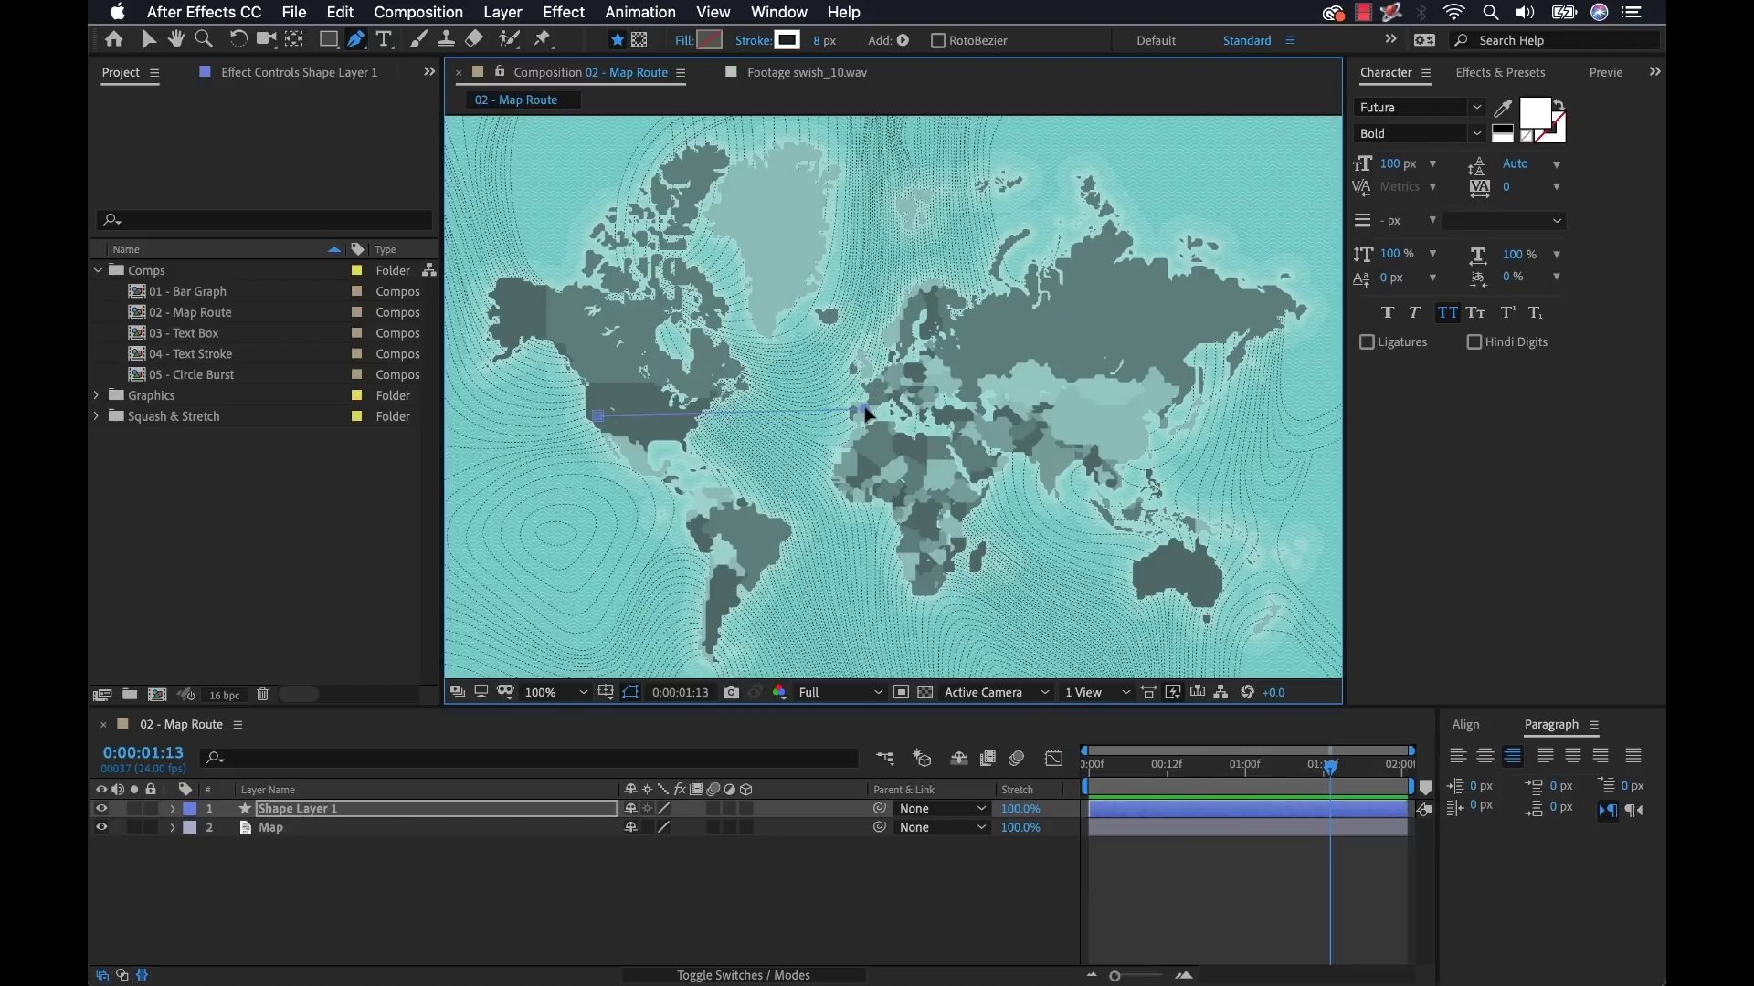
pyautogui.click(1209, 593)
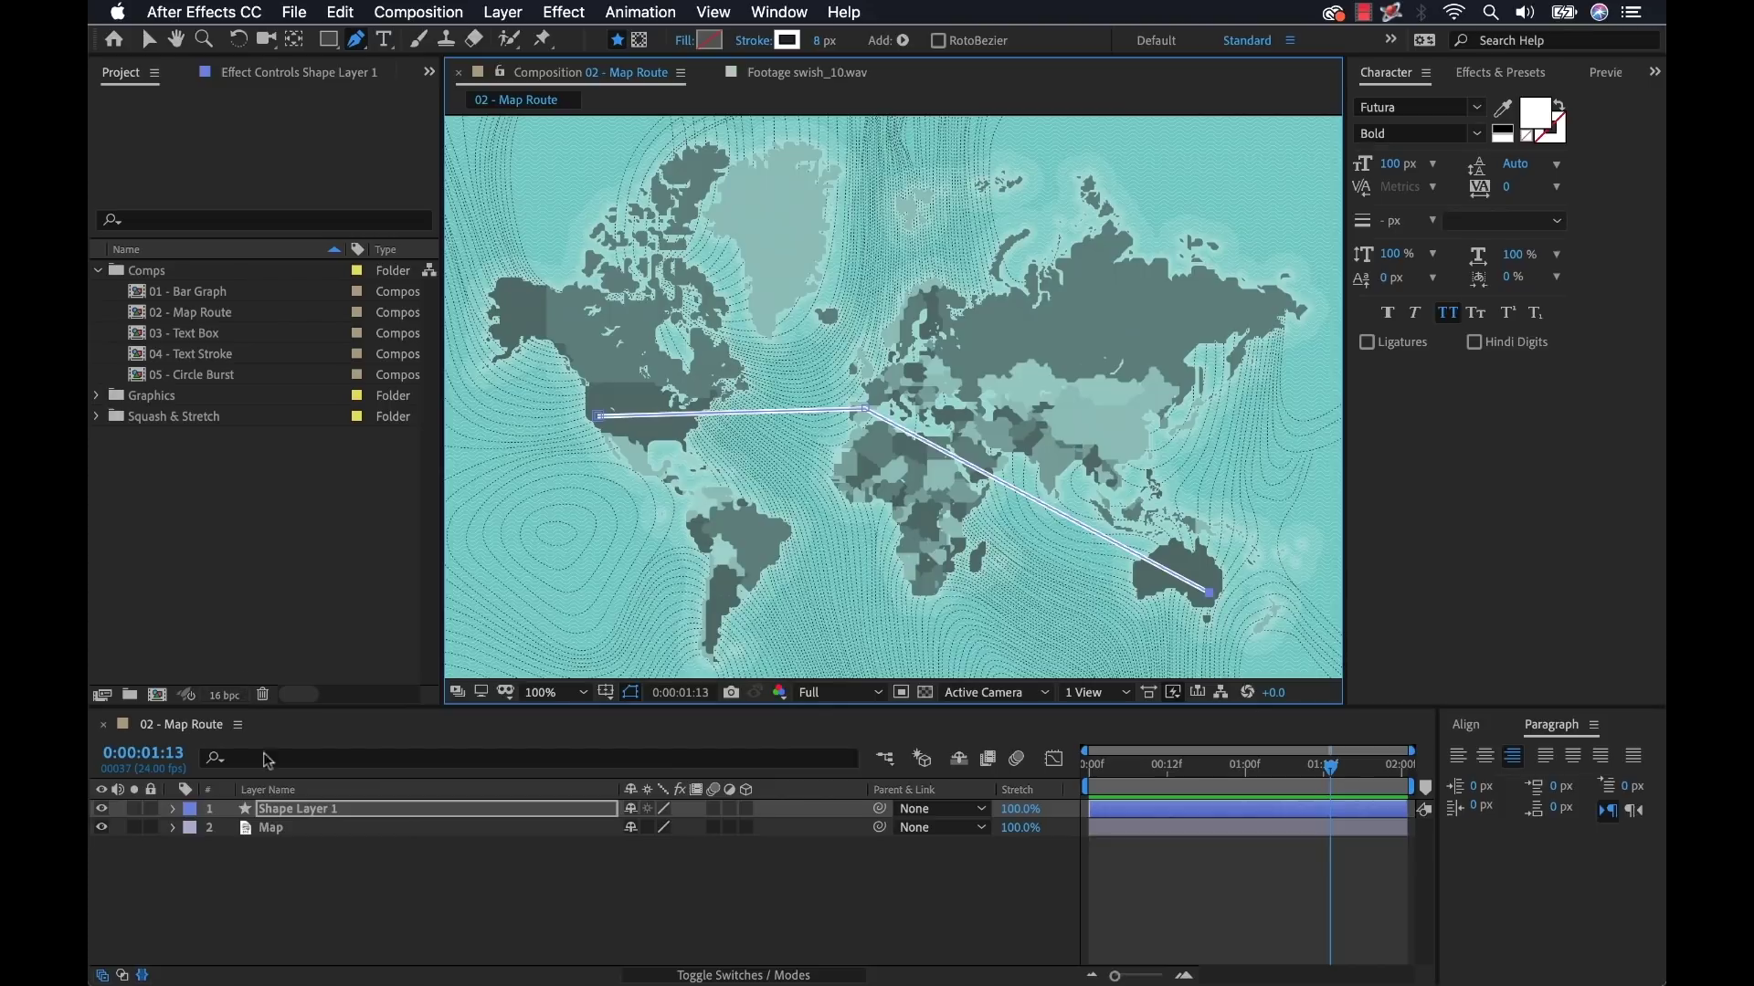
# Step: Name the new shape layer Route
pyautogui.click(287, 812)
pyautogui.press('Return')
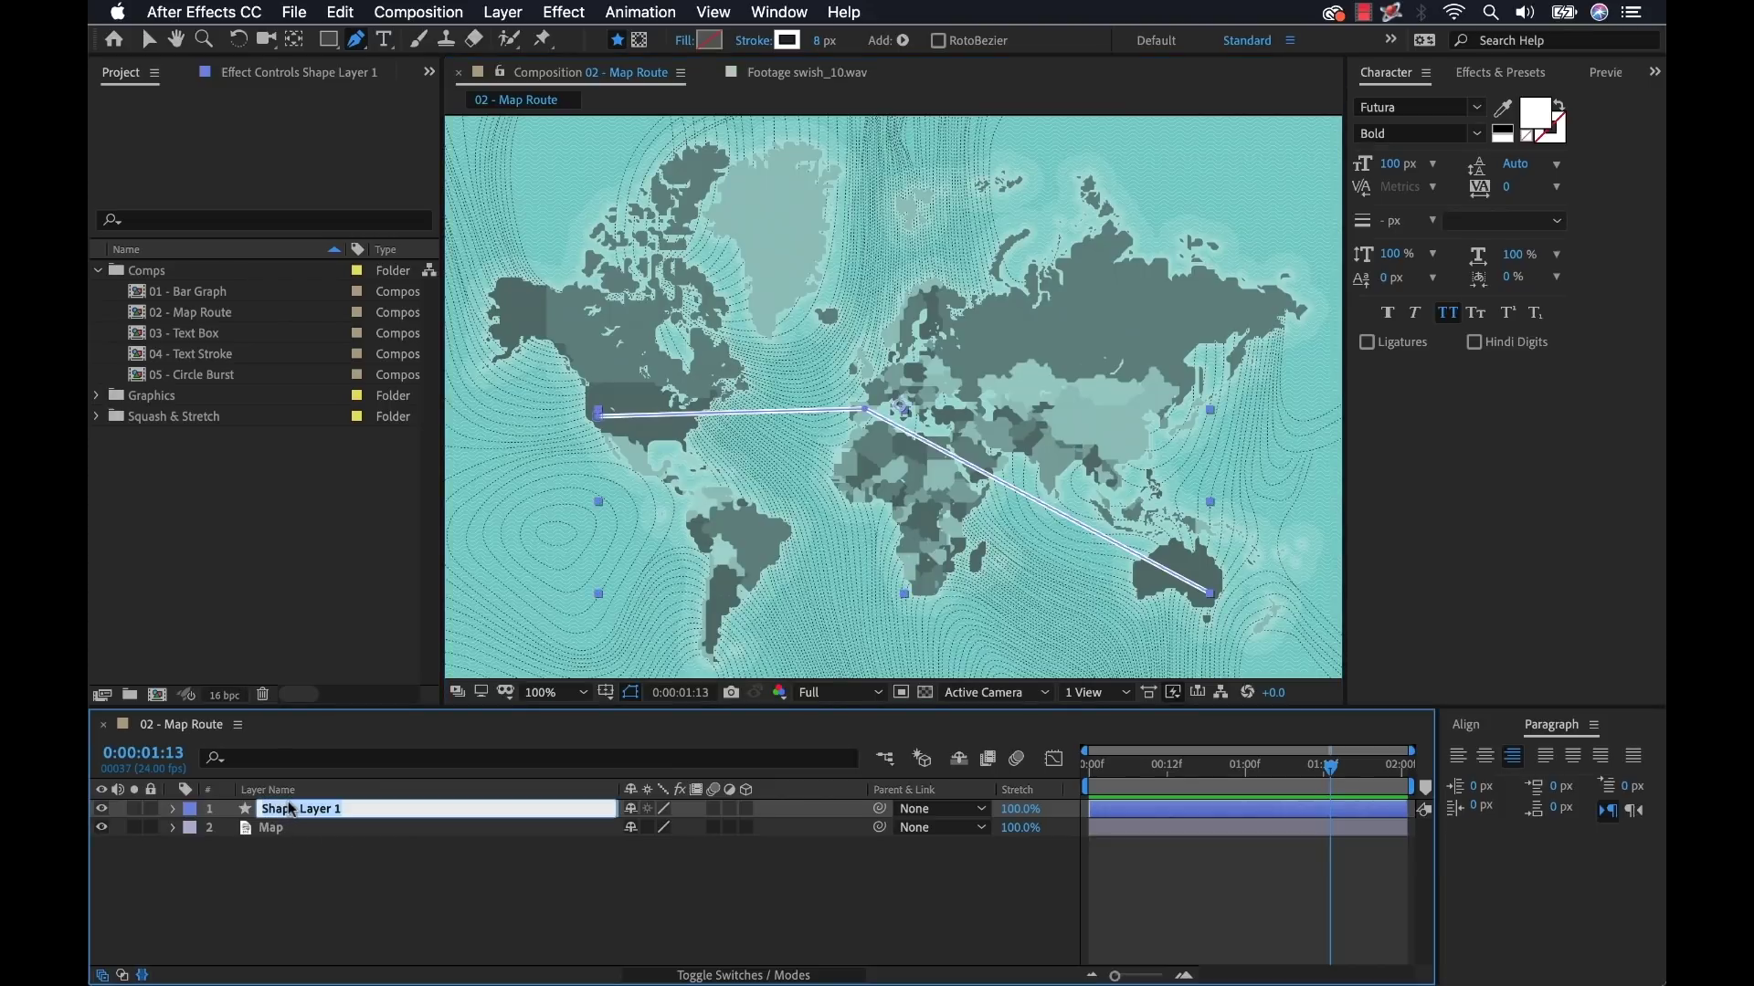
pyautogui.write('Route')
pyautogui.press('Return')
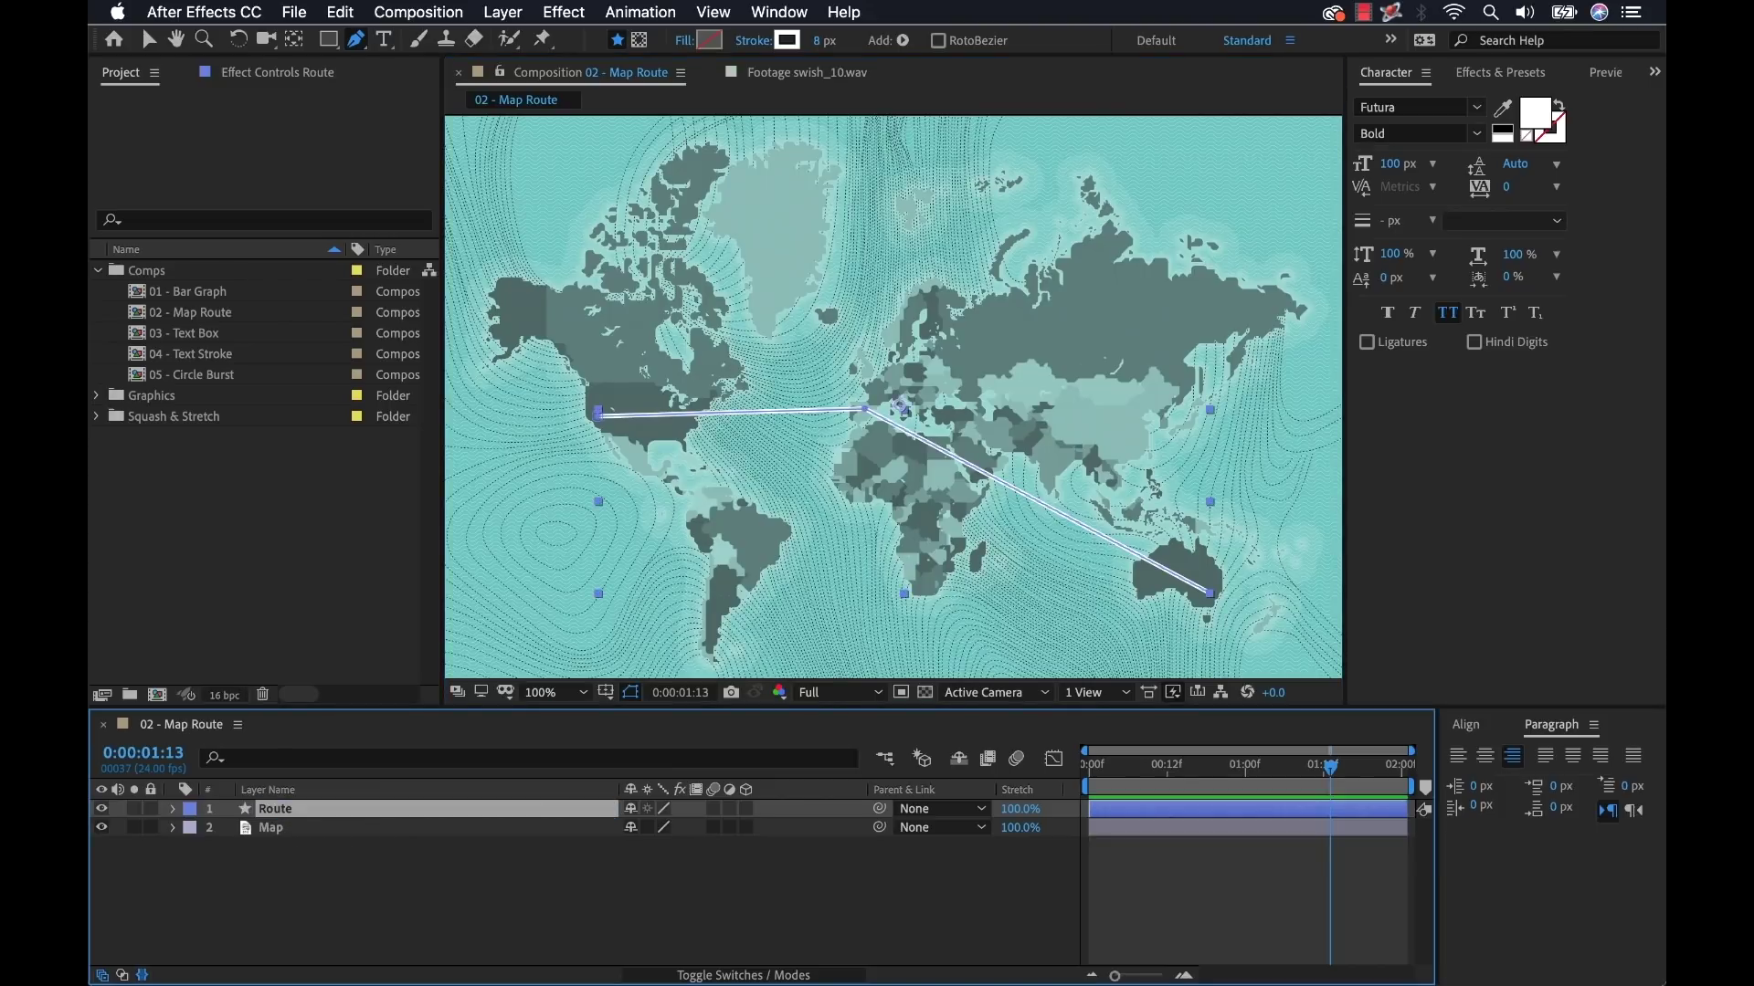
pyautogui.click(173, 809)
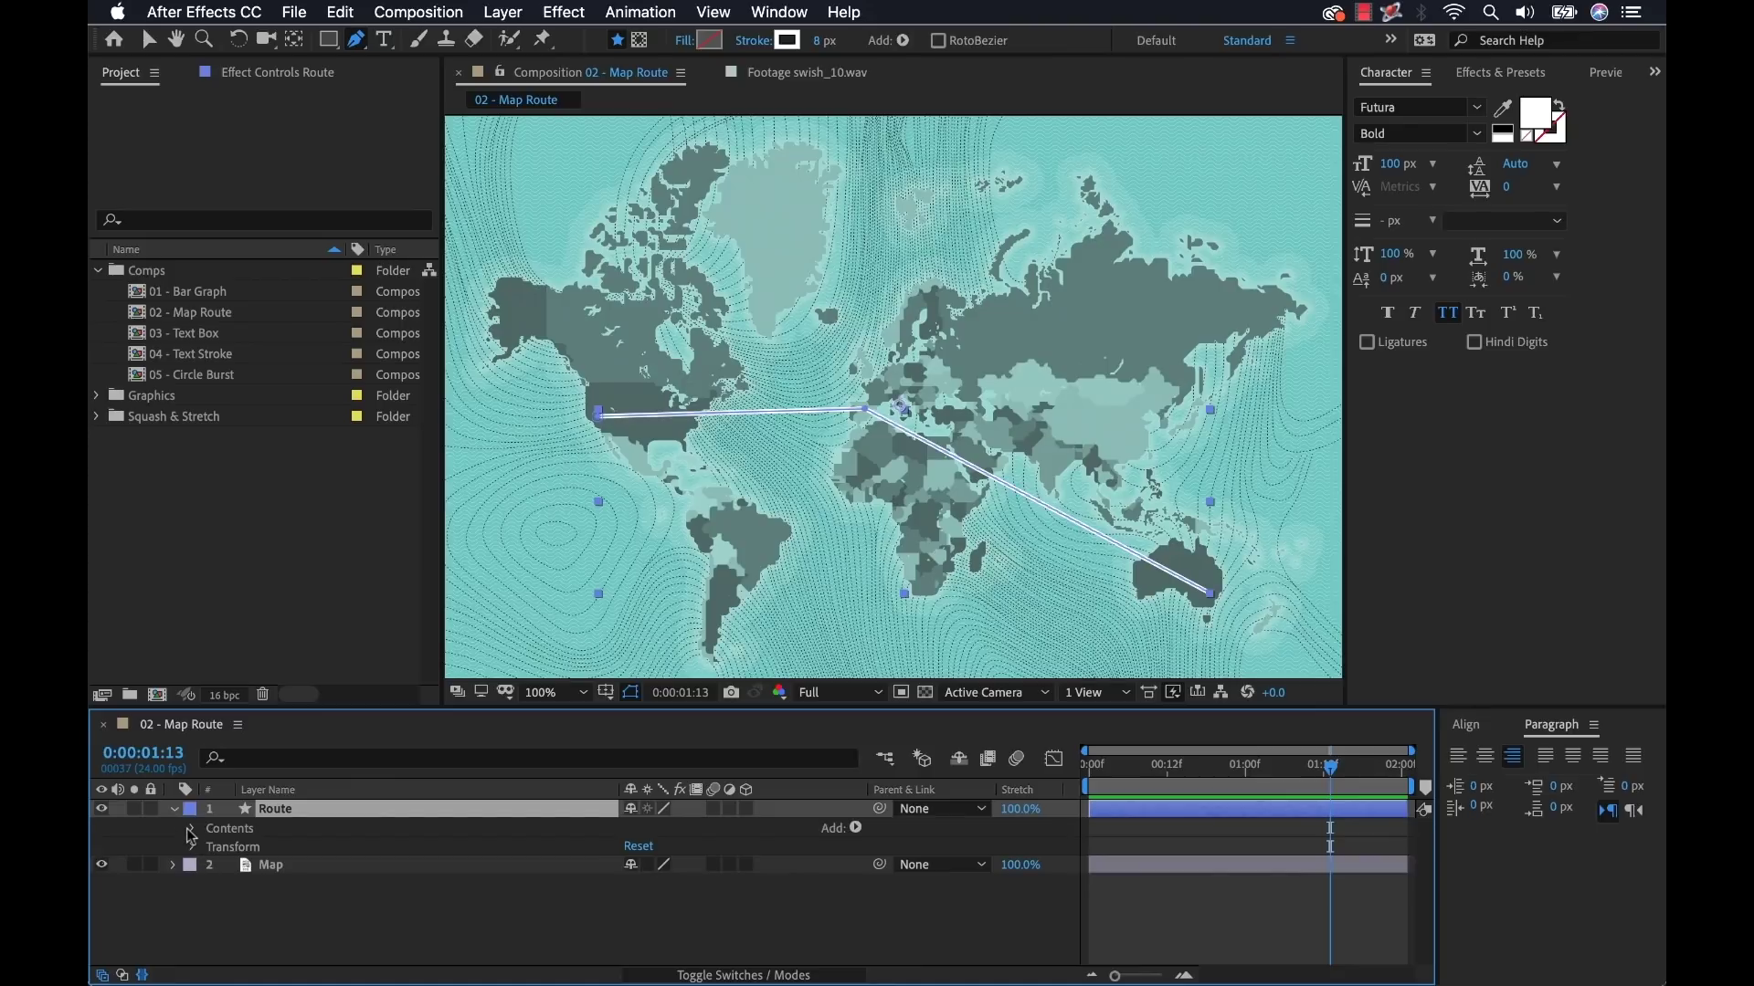
# Step: Give the Route's Stroke 1 a Round Cap and dashes with a Dash length of 28
pyautogui.click(191, 828)
pyautogui.click(212, 847)
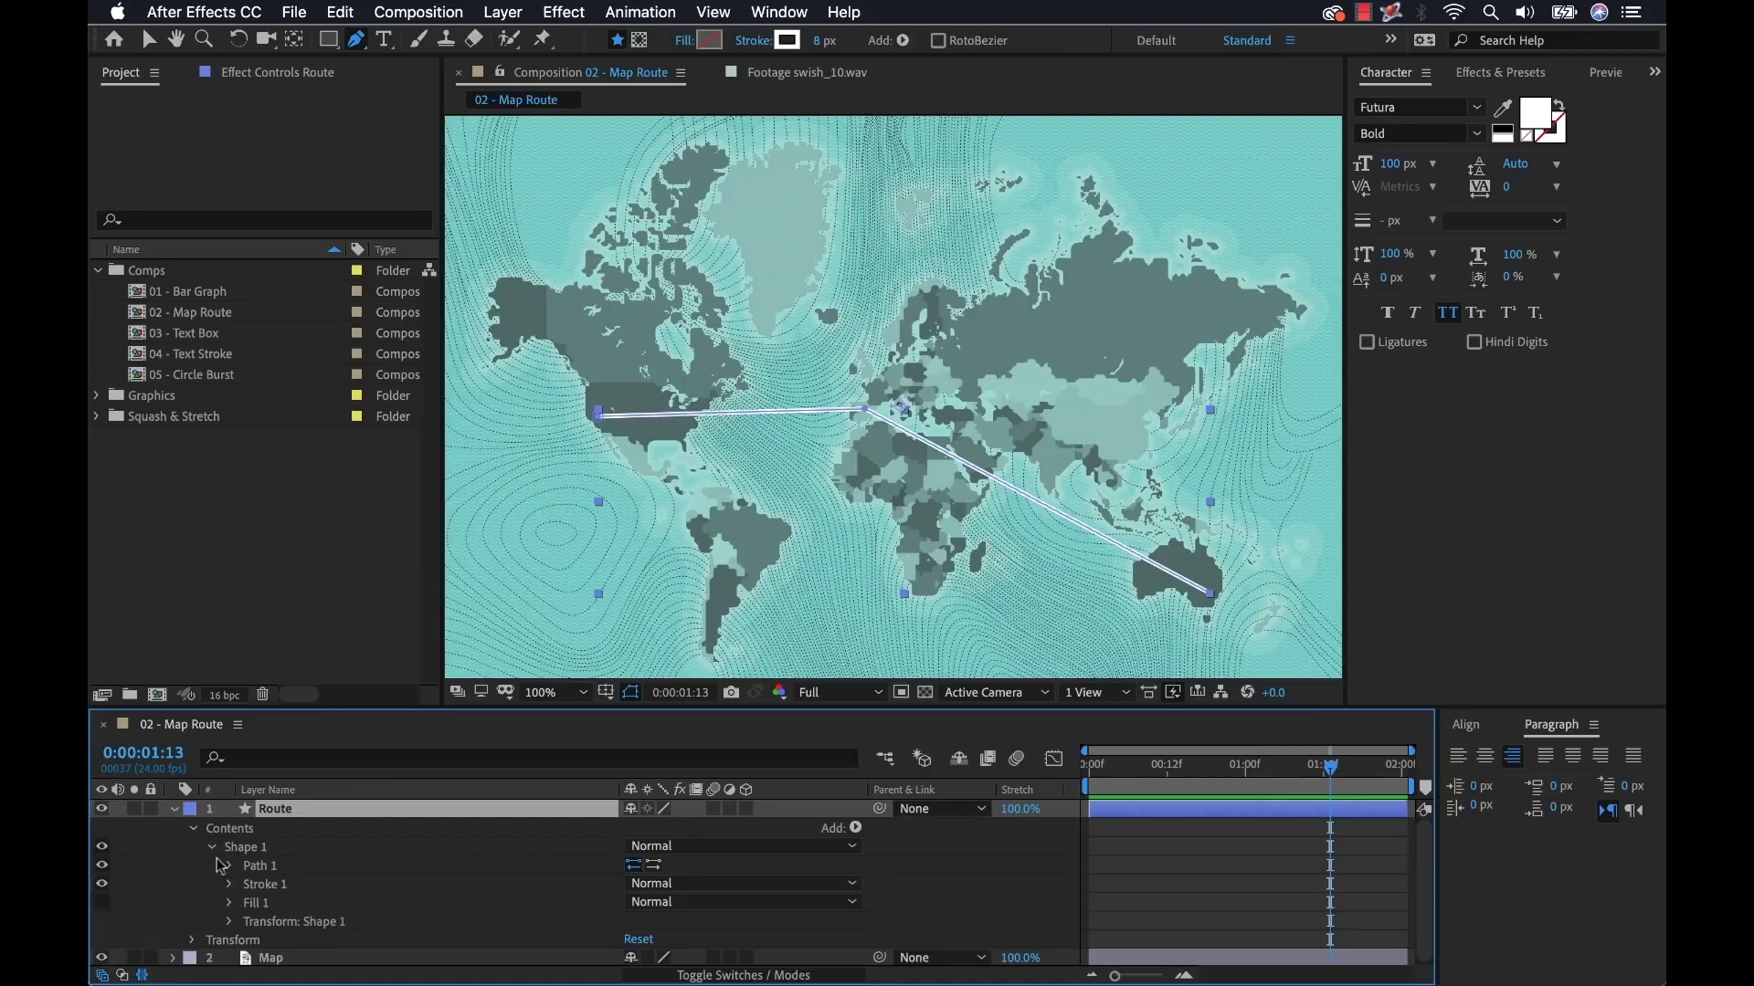
pyautogui.click(230, 884)
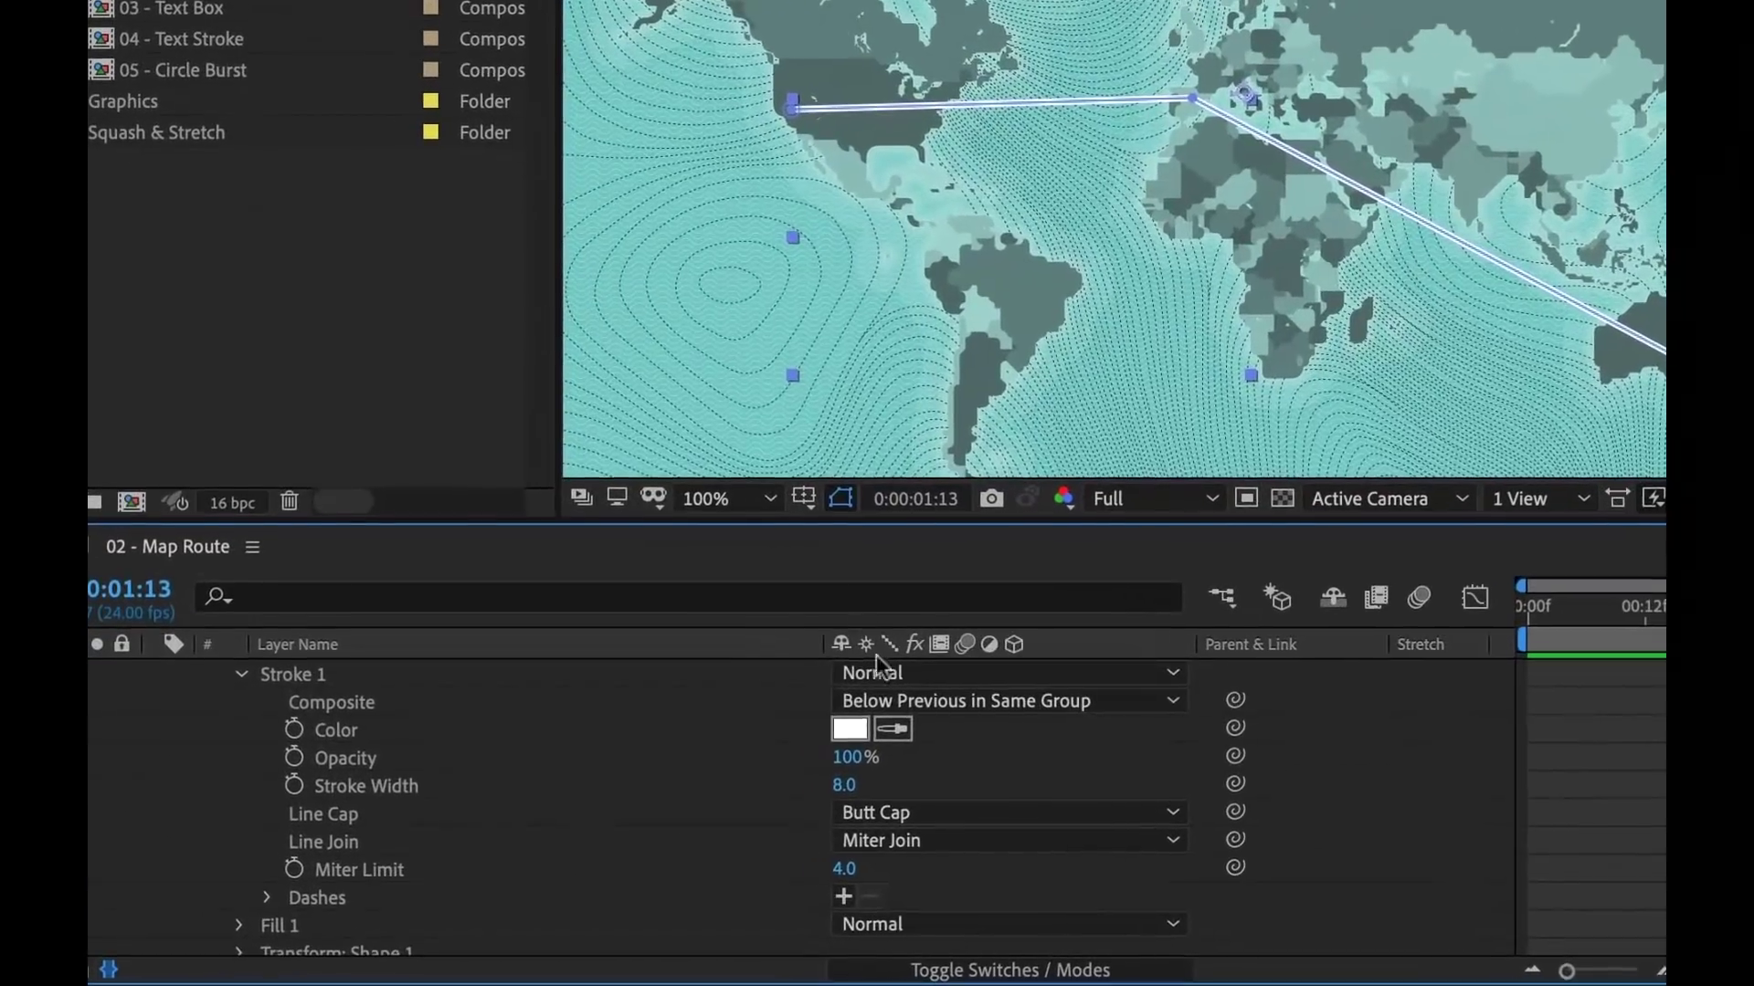
pyautogui.click(674, 902)
pyautogui.click(923, 876)
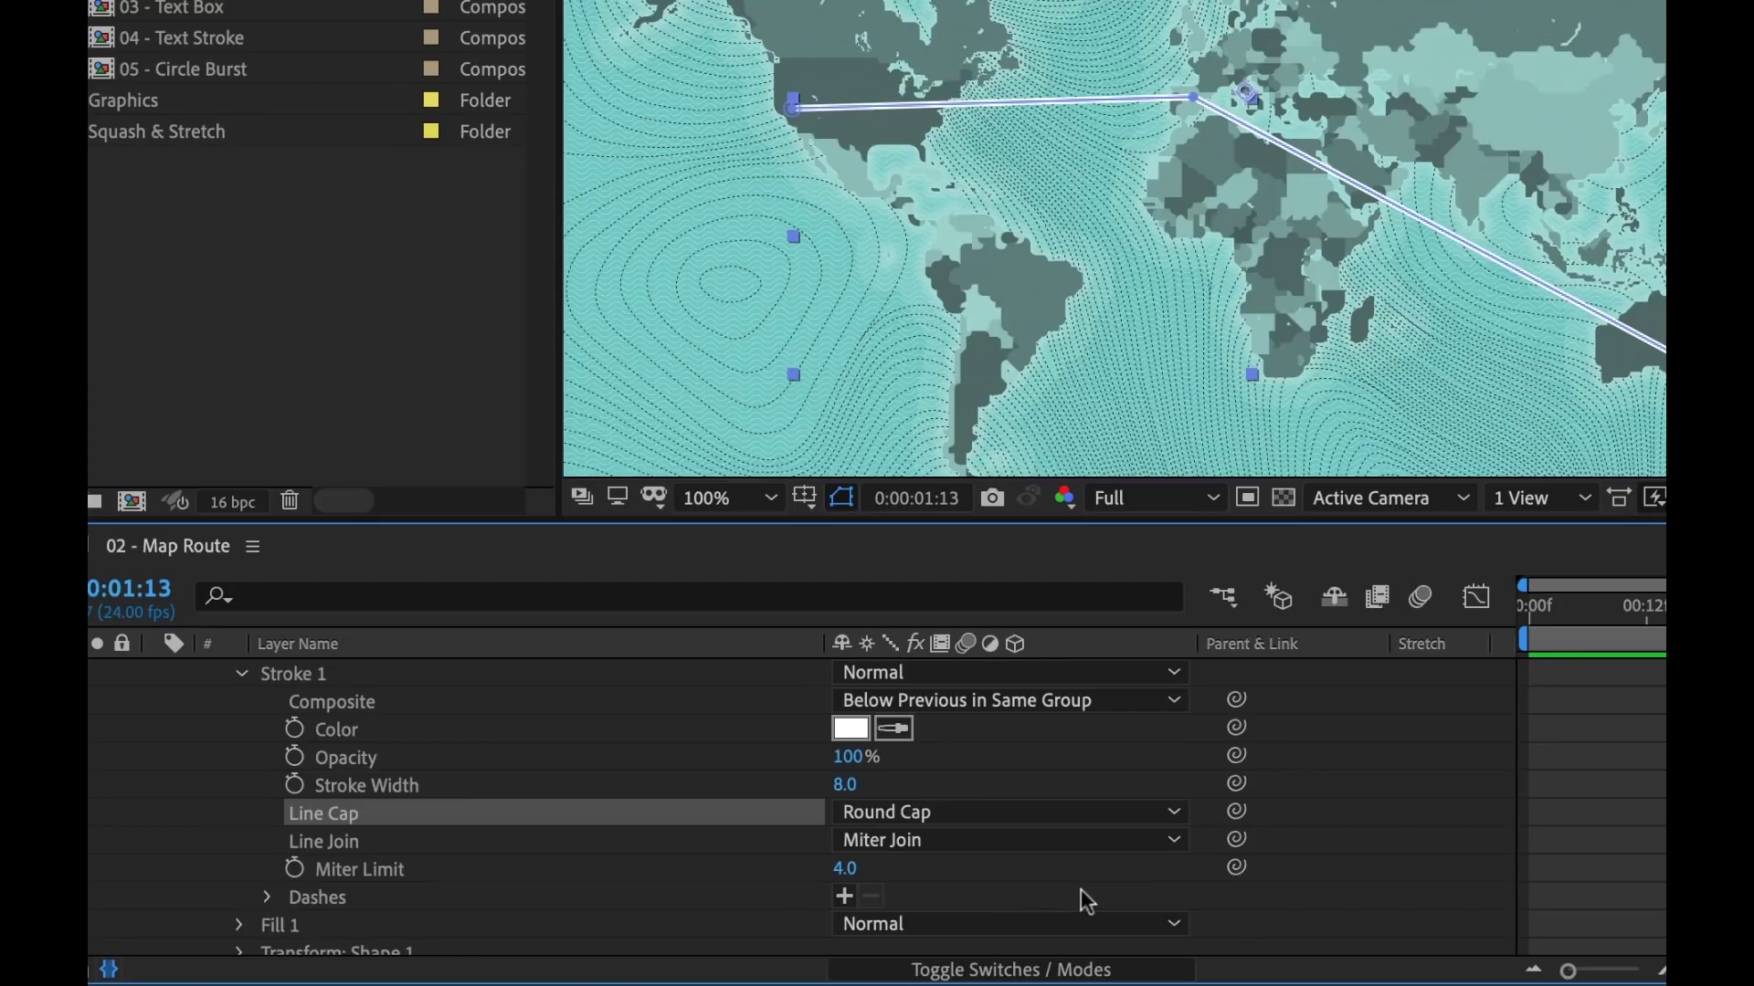
pyautogui.click(844, 896)
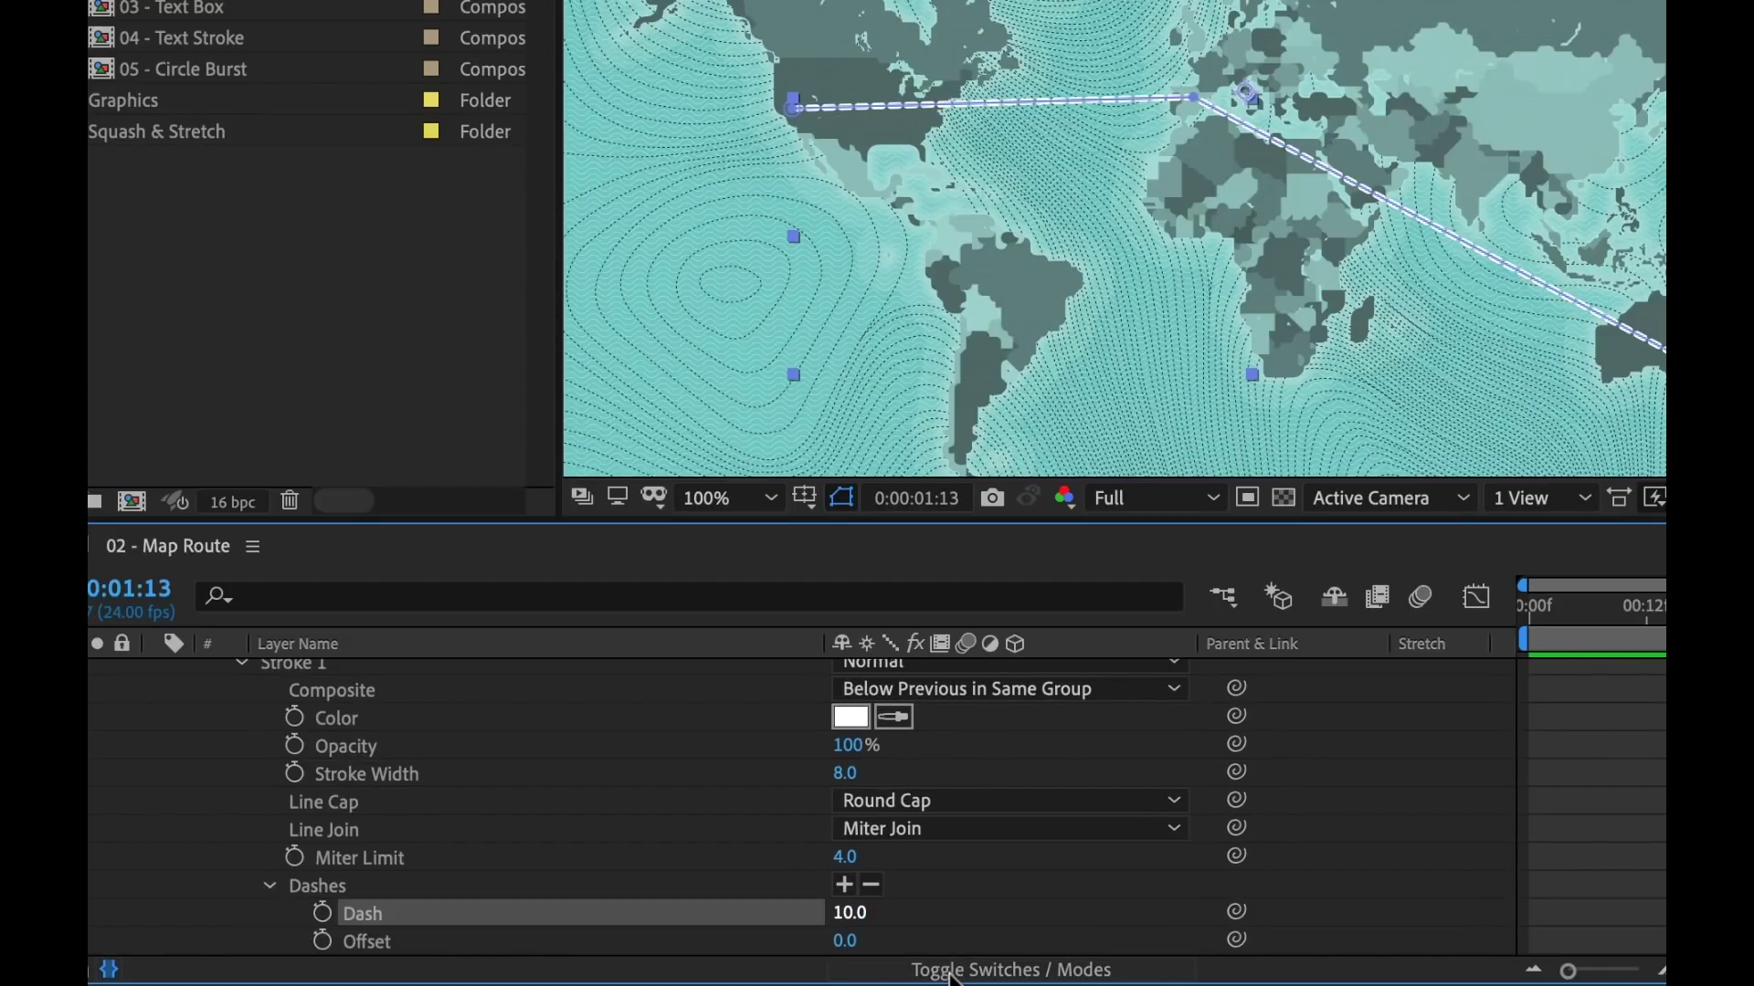
pyautogui.moveTo(848, 913); pyautogui.dragTo(884, 914)
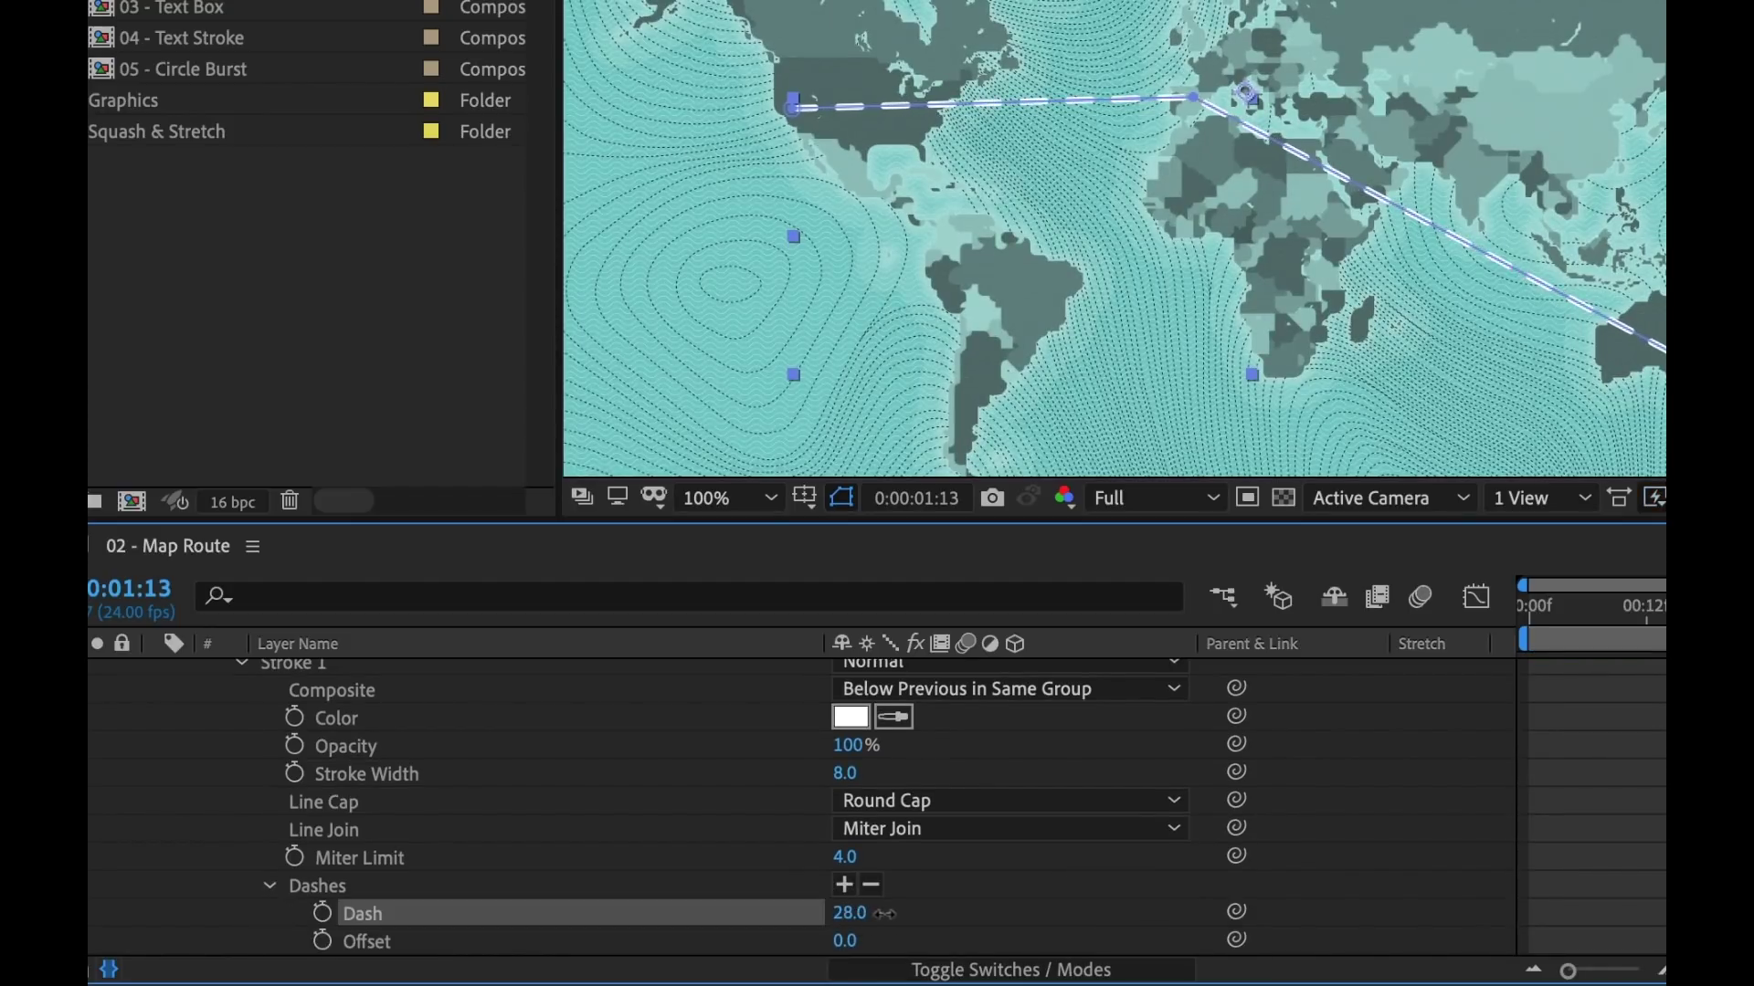
pyautogui.press('F2')
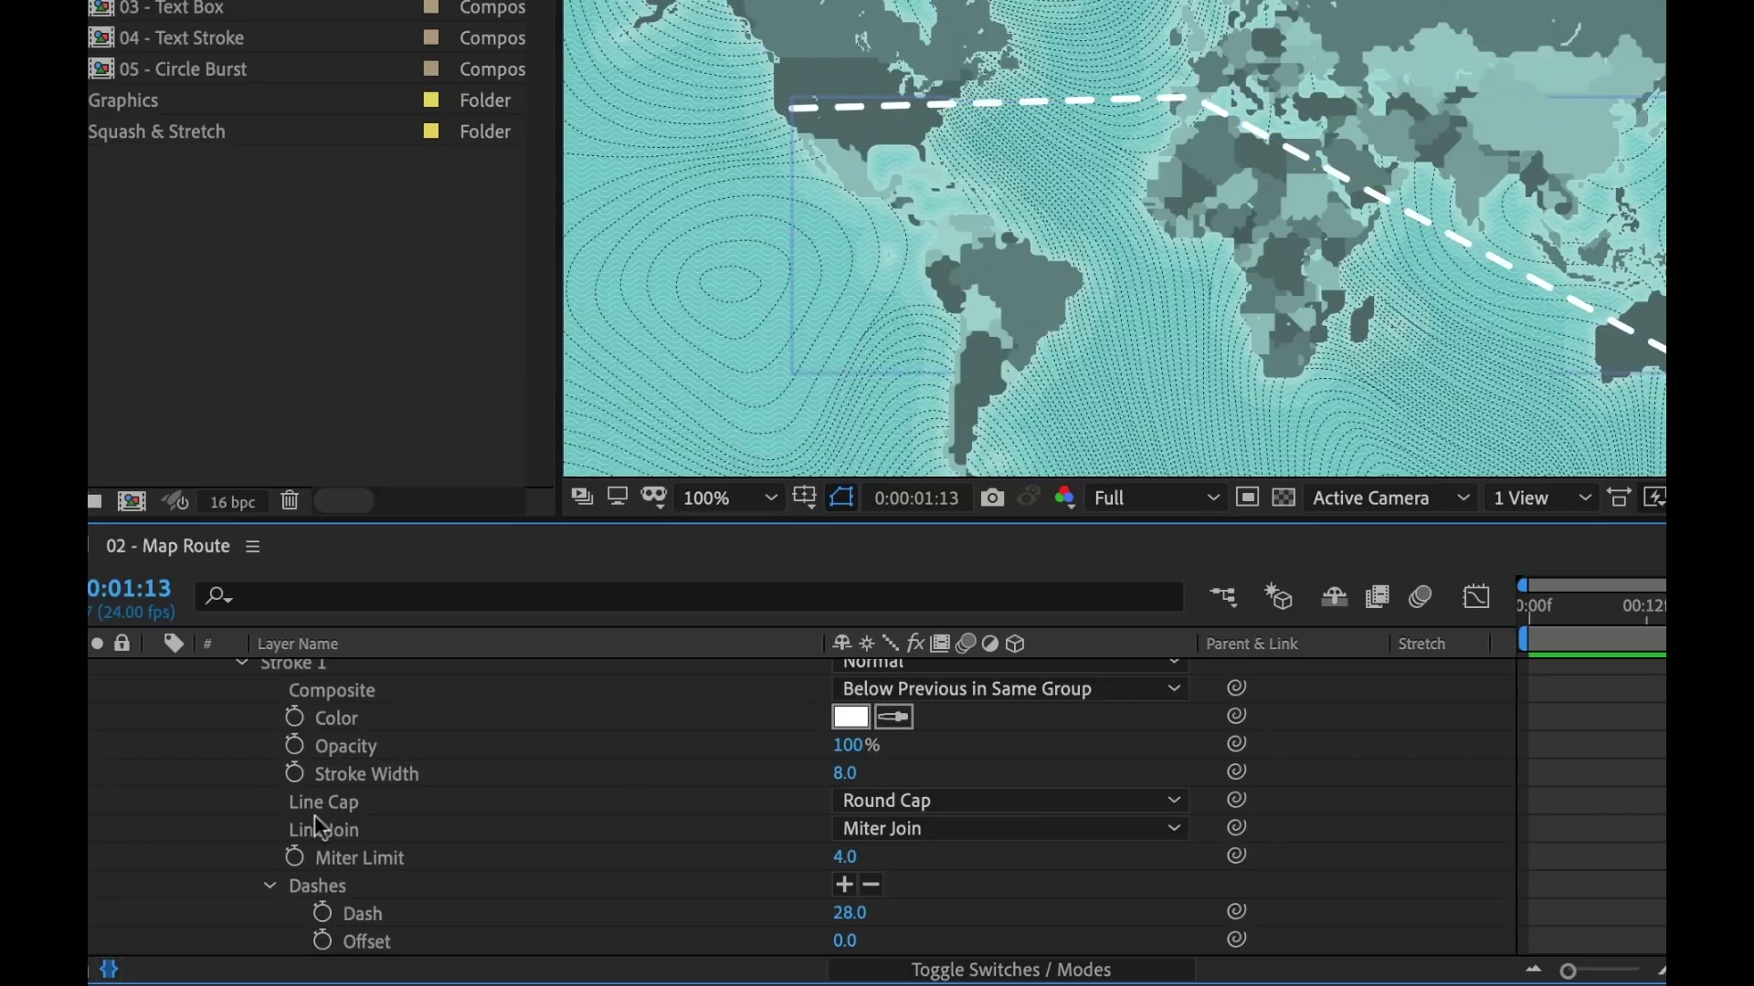
pyautogui.click(272, 888)
pyautogui.click(242, 664)
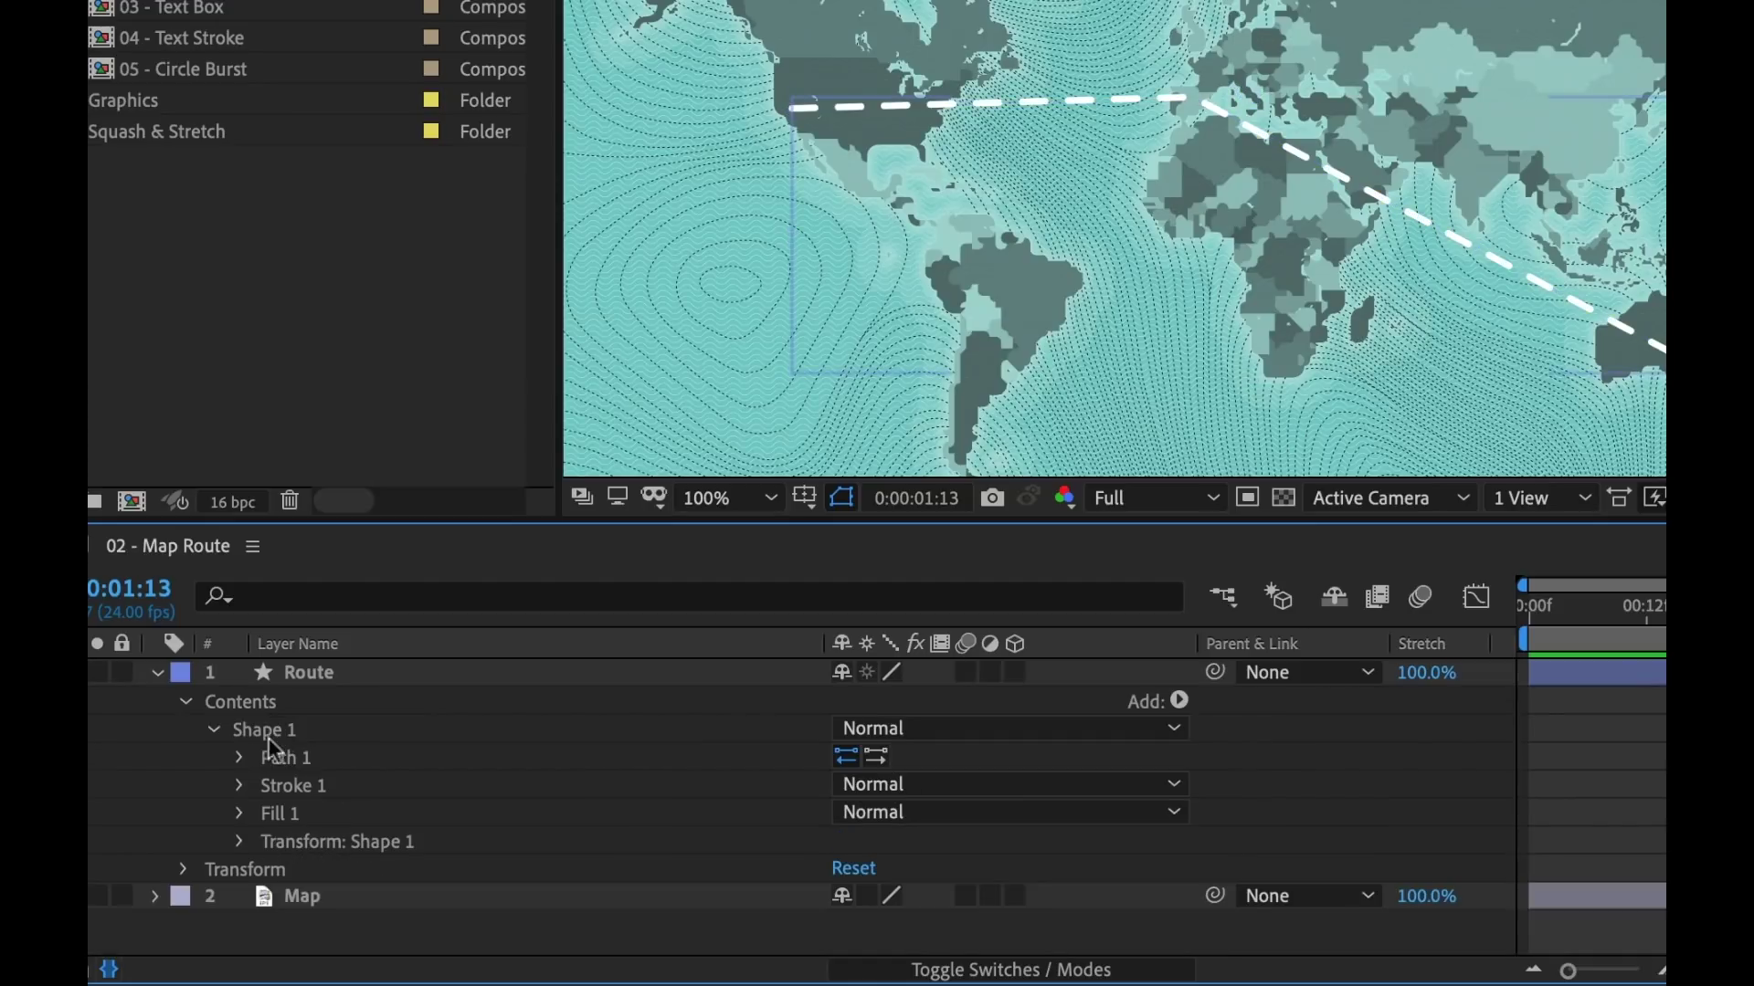
# Step: Add Trim Paths to the Route shape
pyautogui.click(1179, 700)
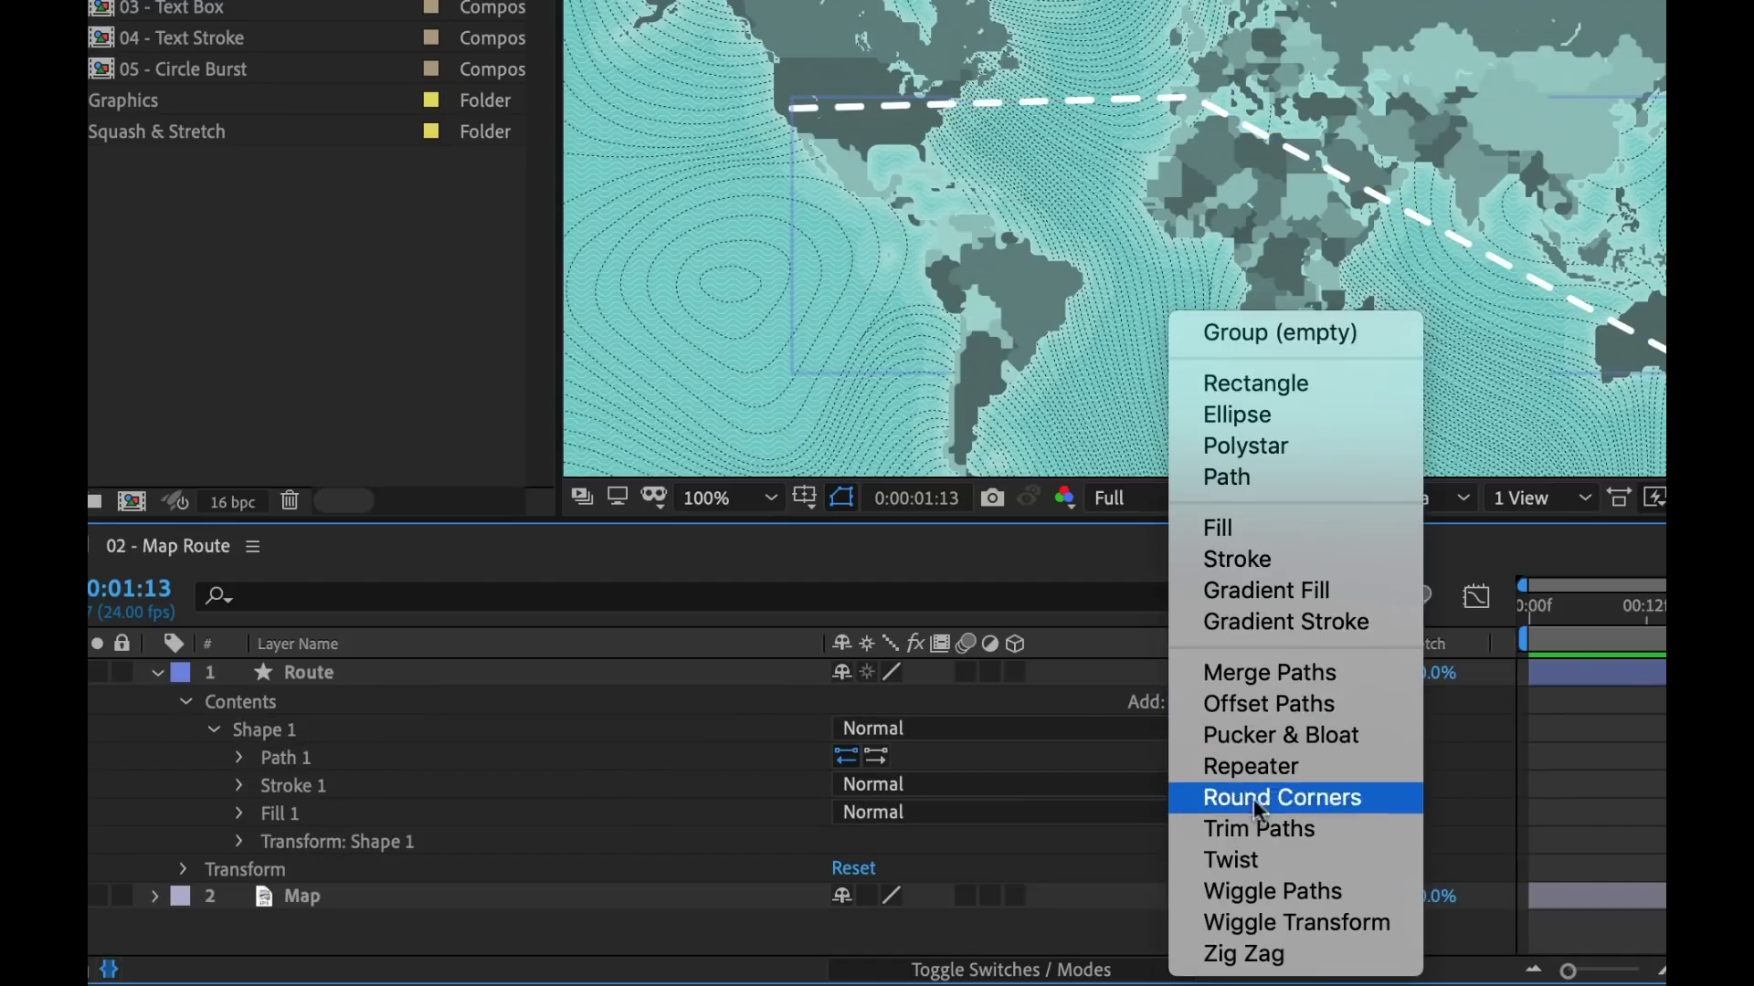
pyautogui.click(1229, 830)
pyautogui.click(213, 868)
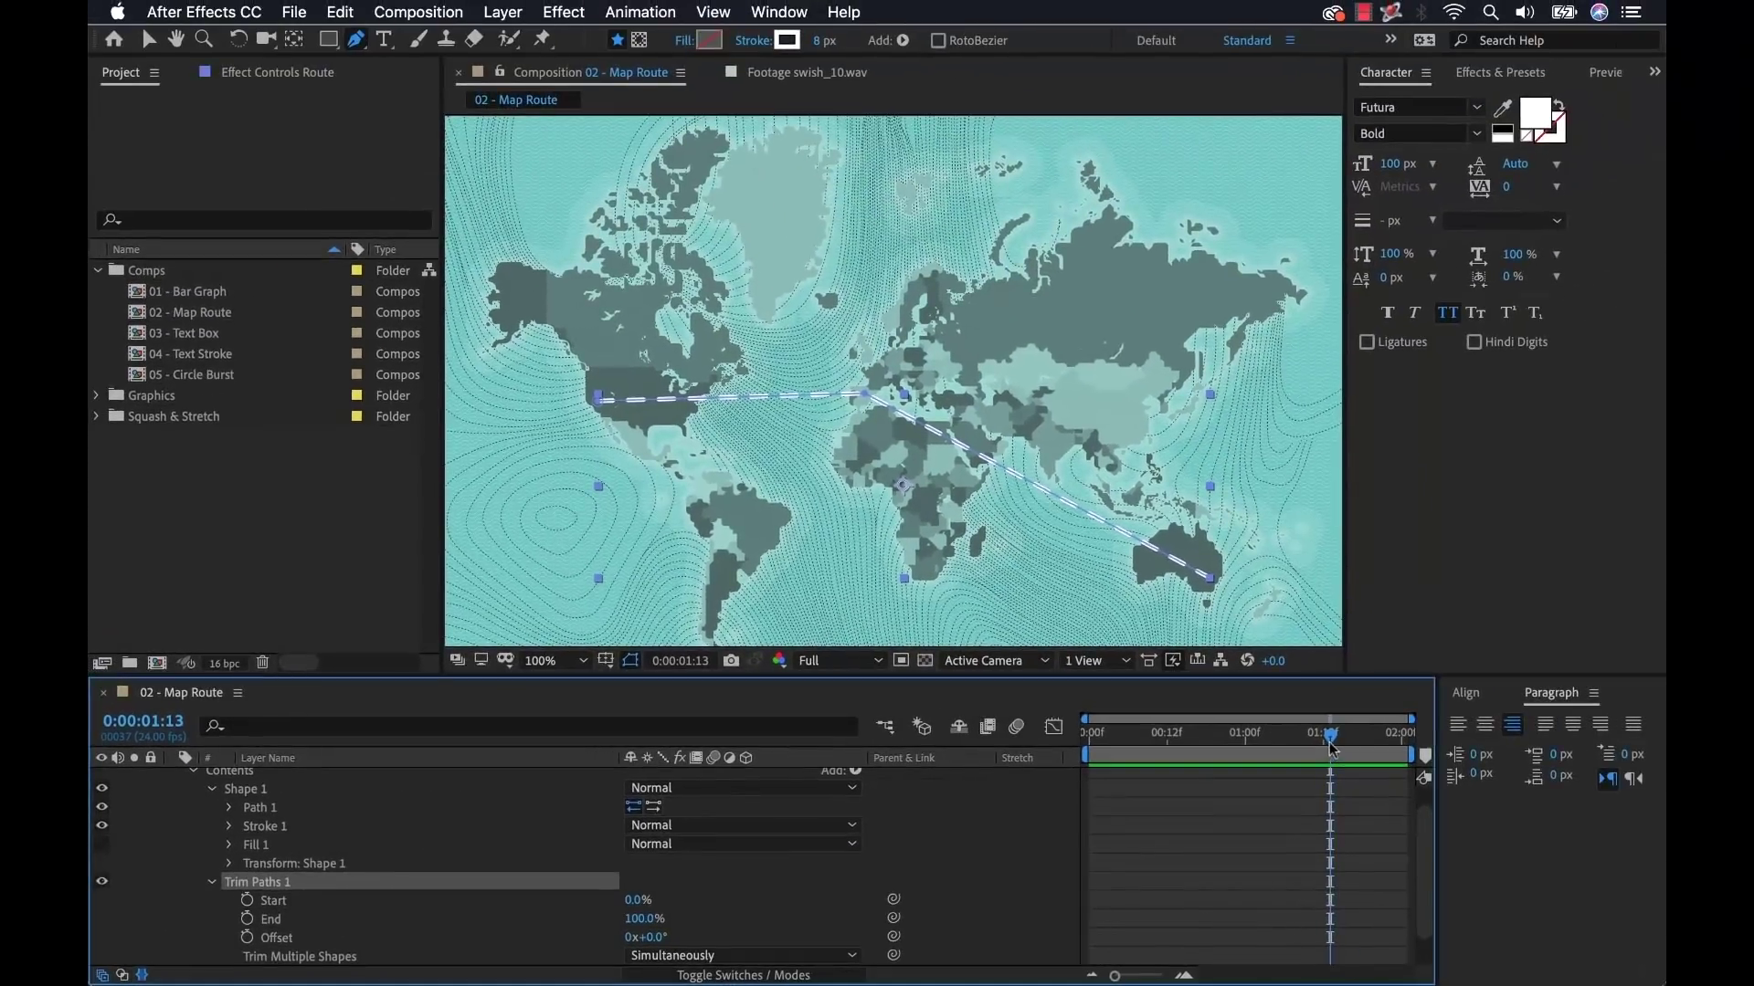
# Step: Keyframe End from 0% at 0:00 to 100% at 01:19, then preview the route
pyautogui.moveTo(1330, 749); pyautogui.dragTo(1369, 742)
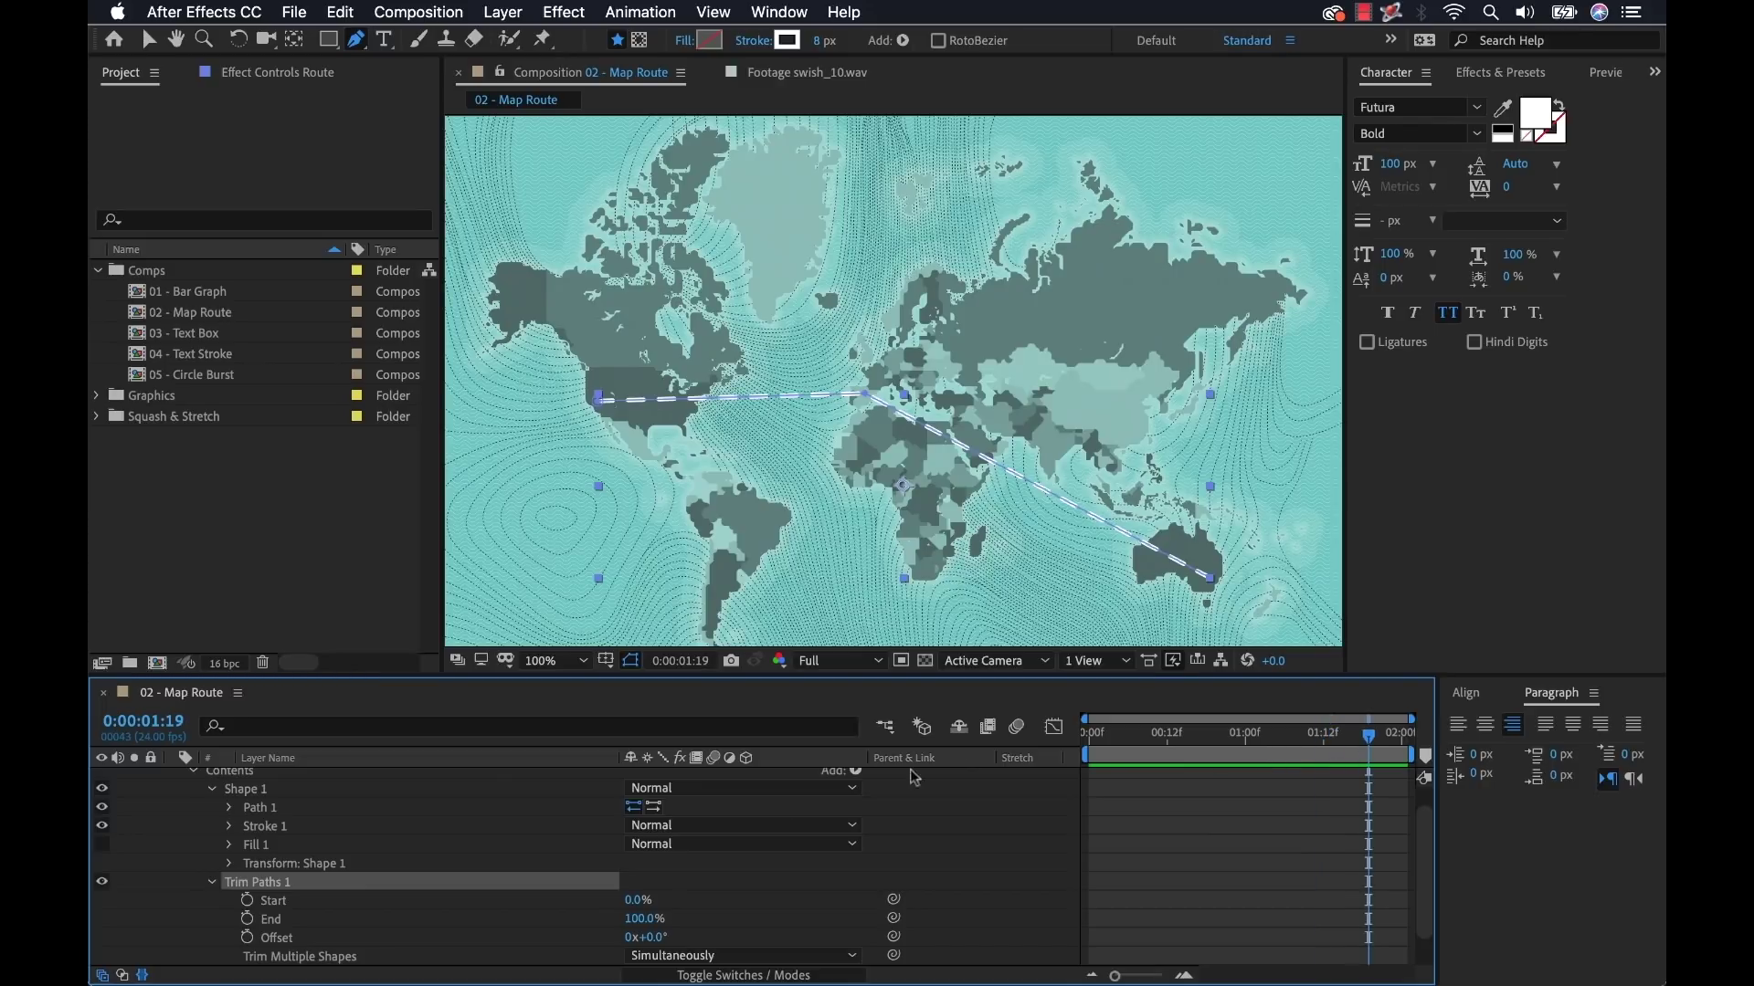
pyautogui.click(246, 919)
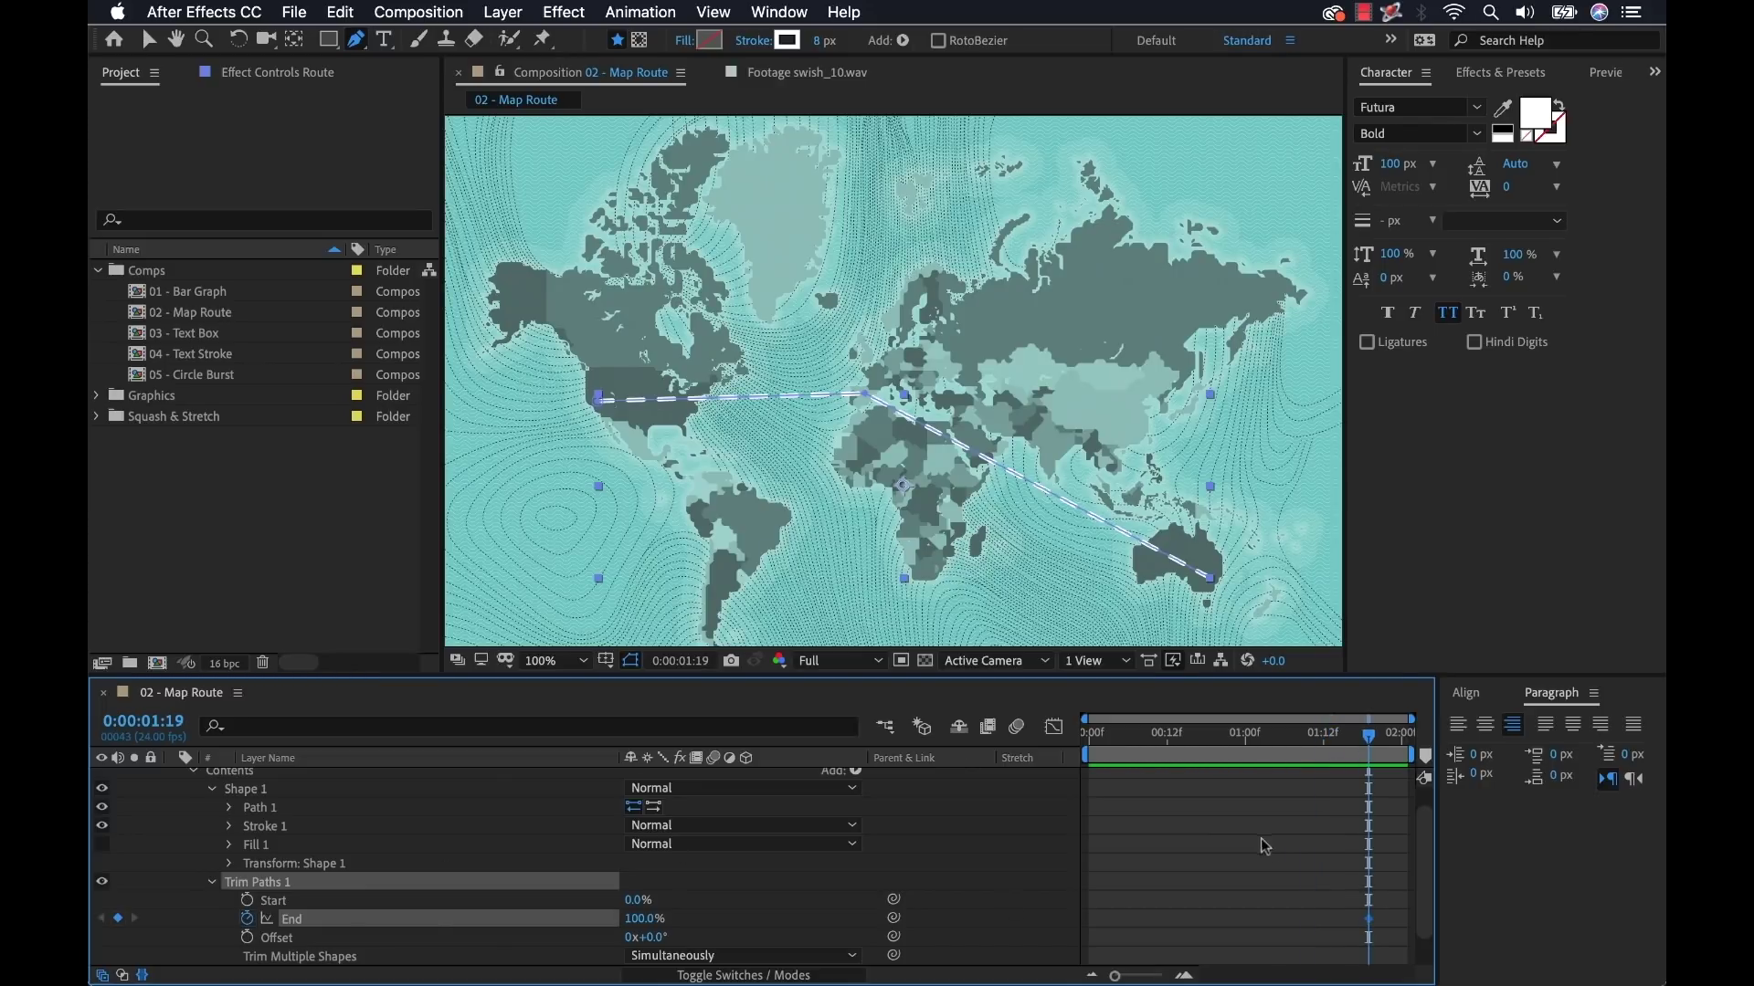
pyautogui.moveTo(1356, 749); pyautogui.dragTo(836, 839)
pyautogui.click(646, 918)
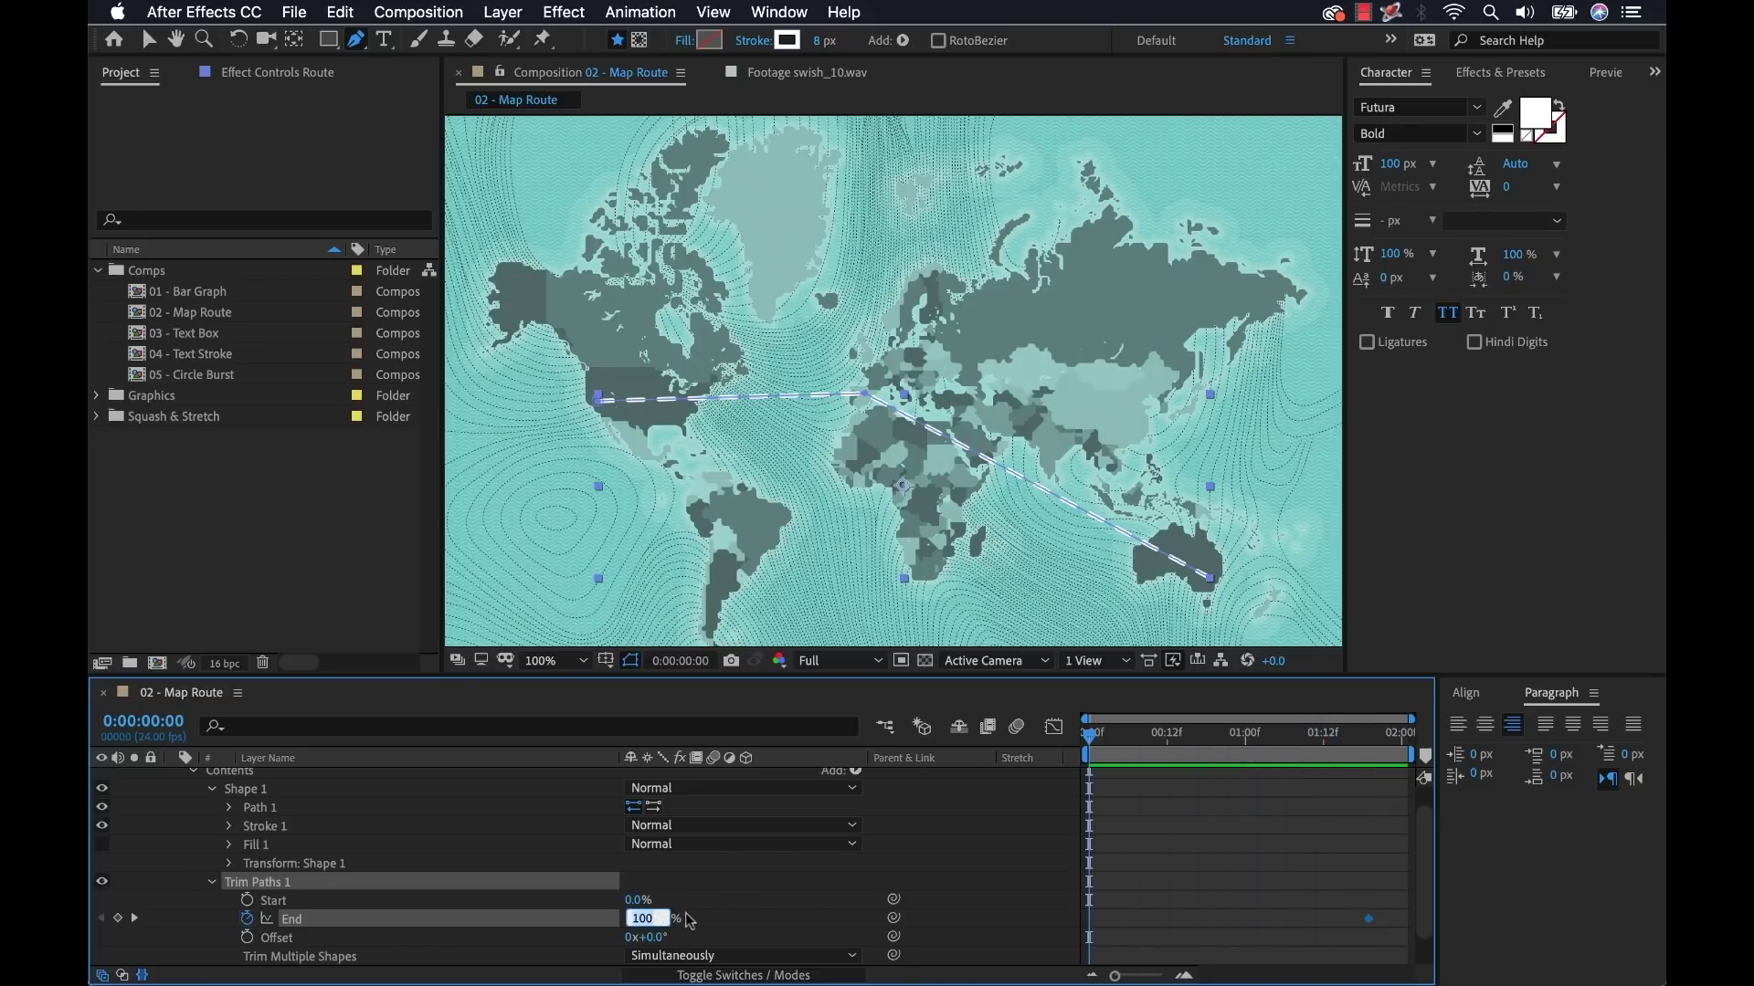
pyautogui.write('0')
pyautogui.press('Return')
pyautogui.click(1326, 840)
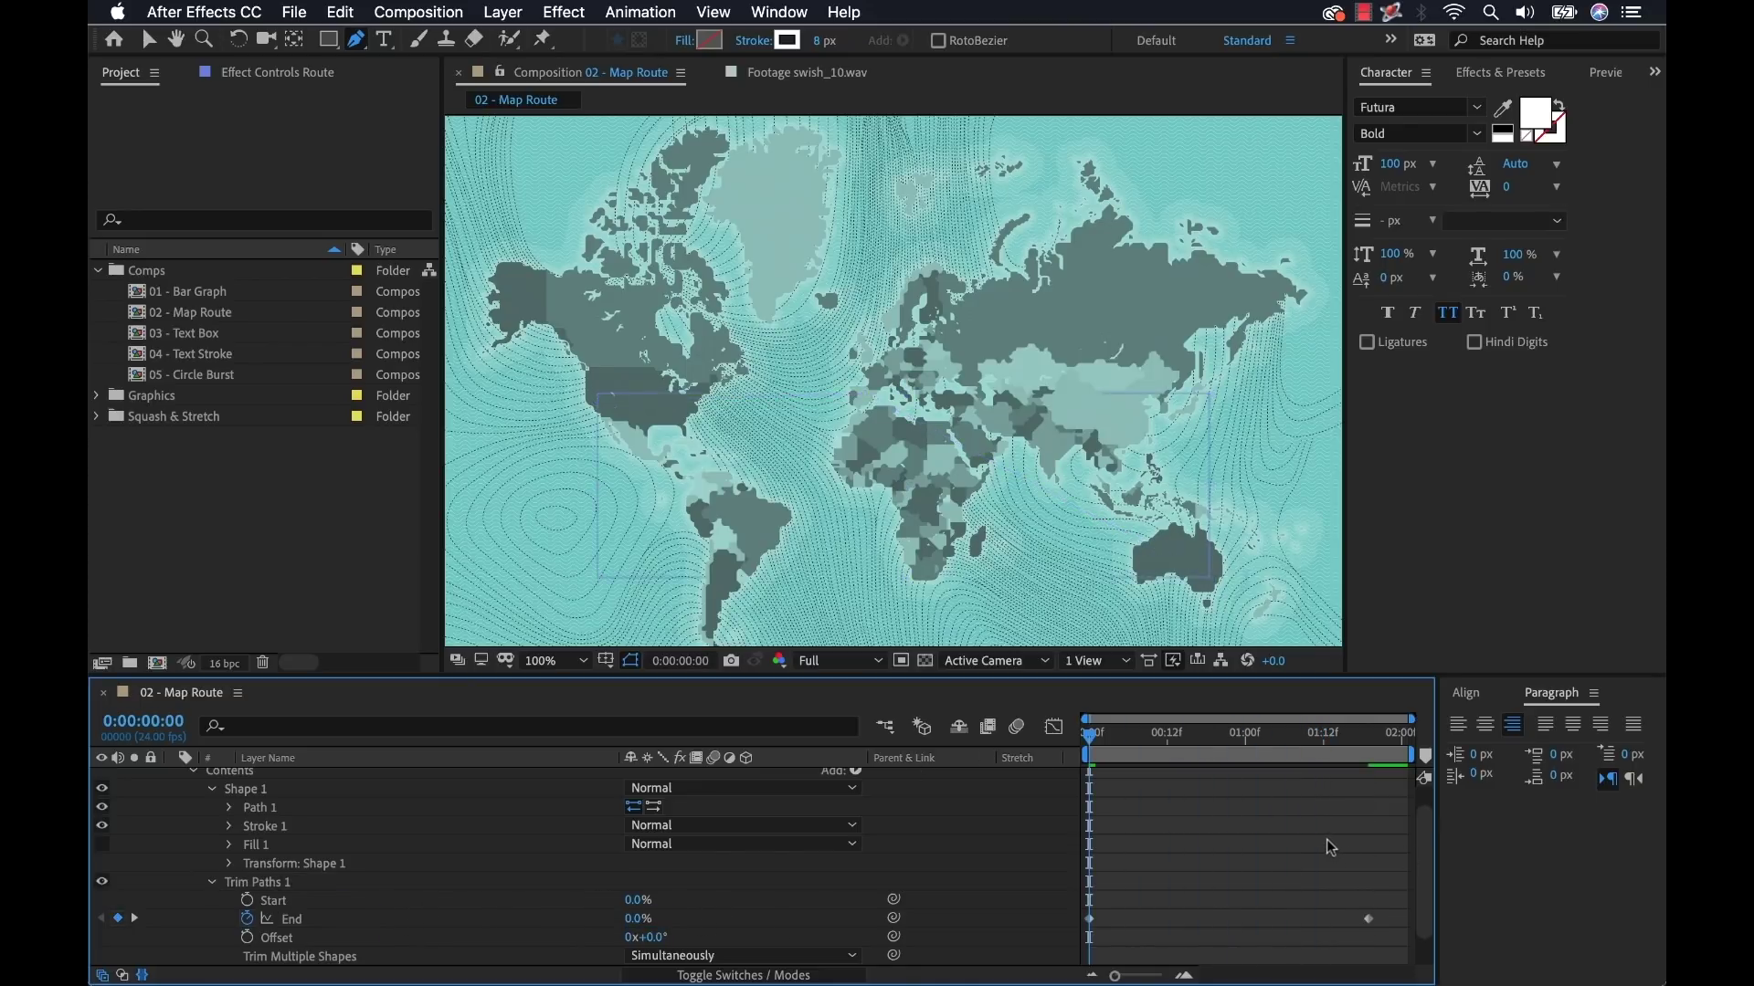
pyautogui.press('space')
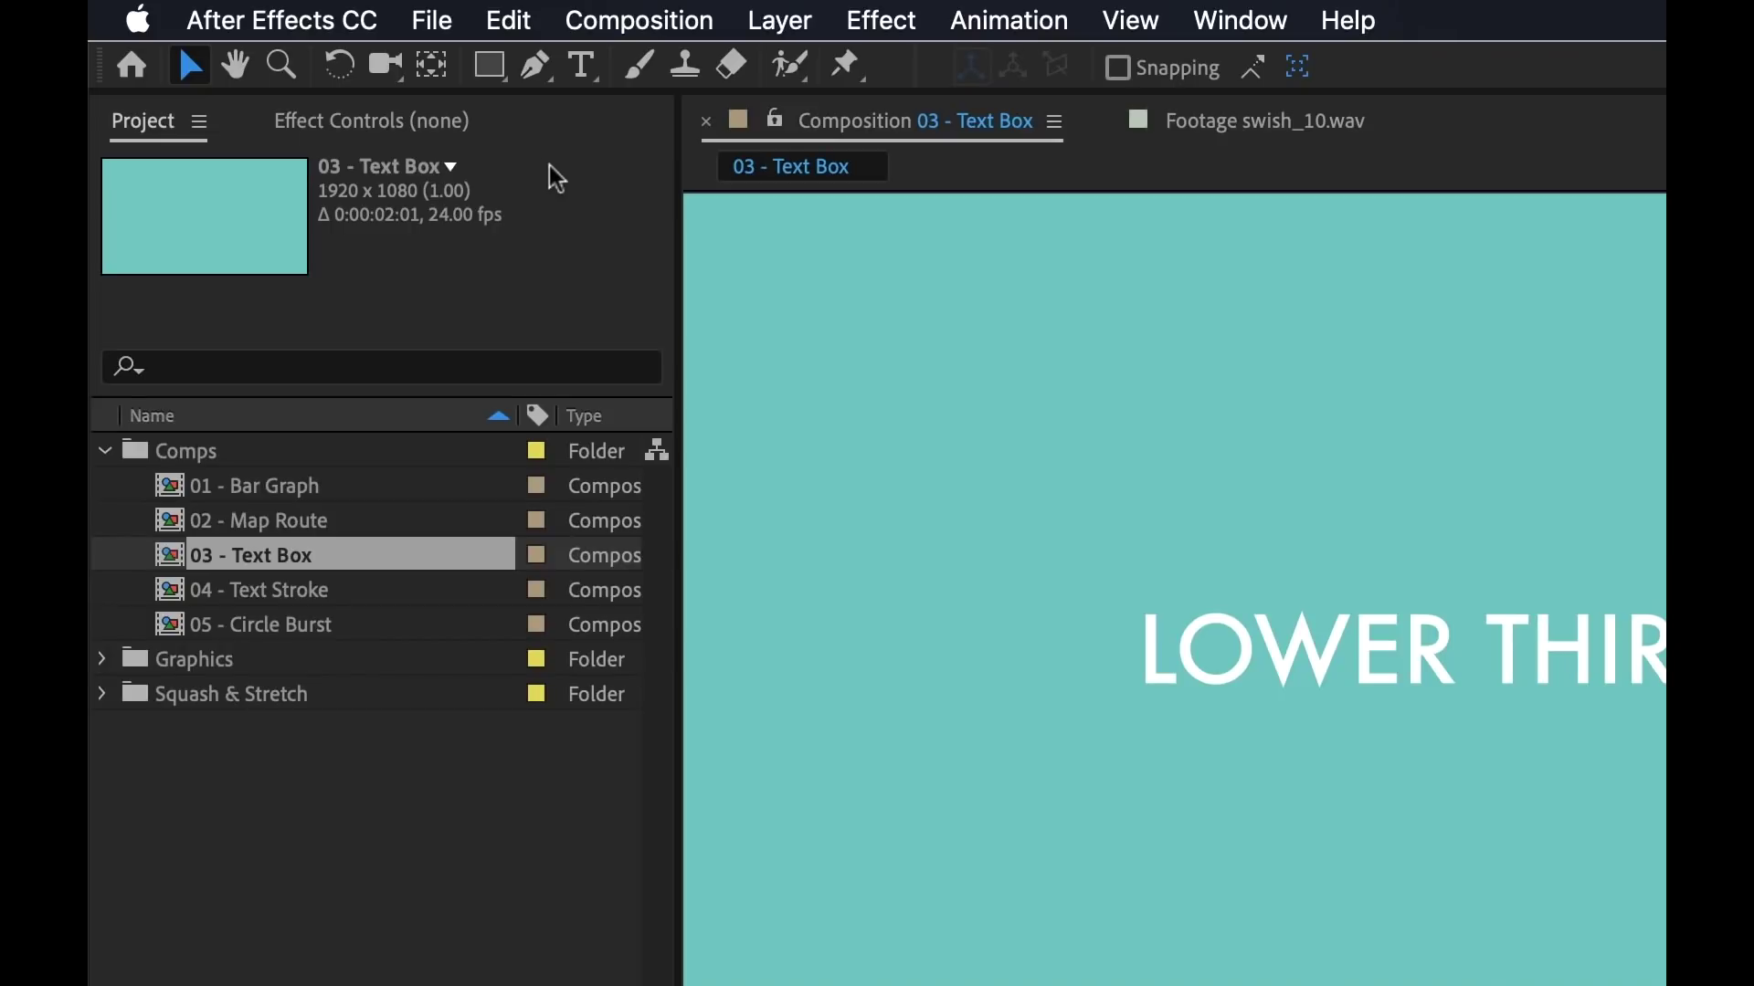
# Step: Draw a 10 px outlined rectangle around LOWER THIRD, centre it and fit its size
pyautogui.click(490, 66)
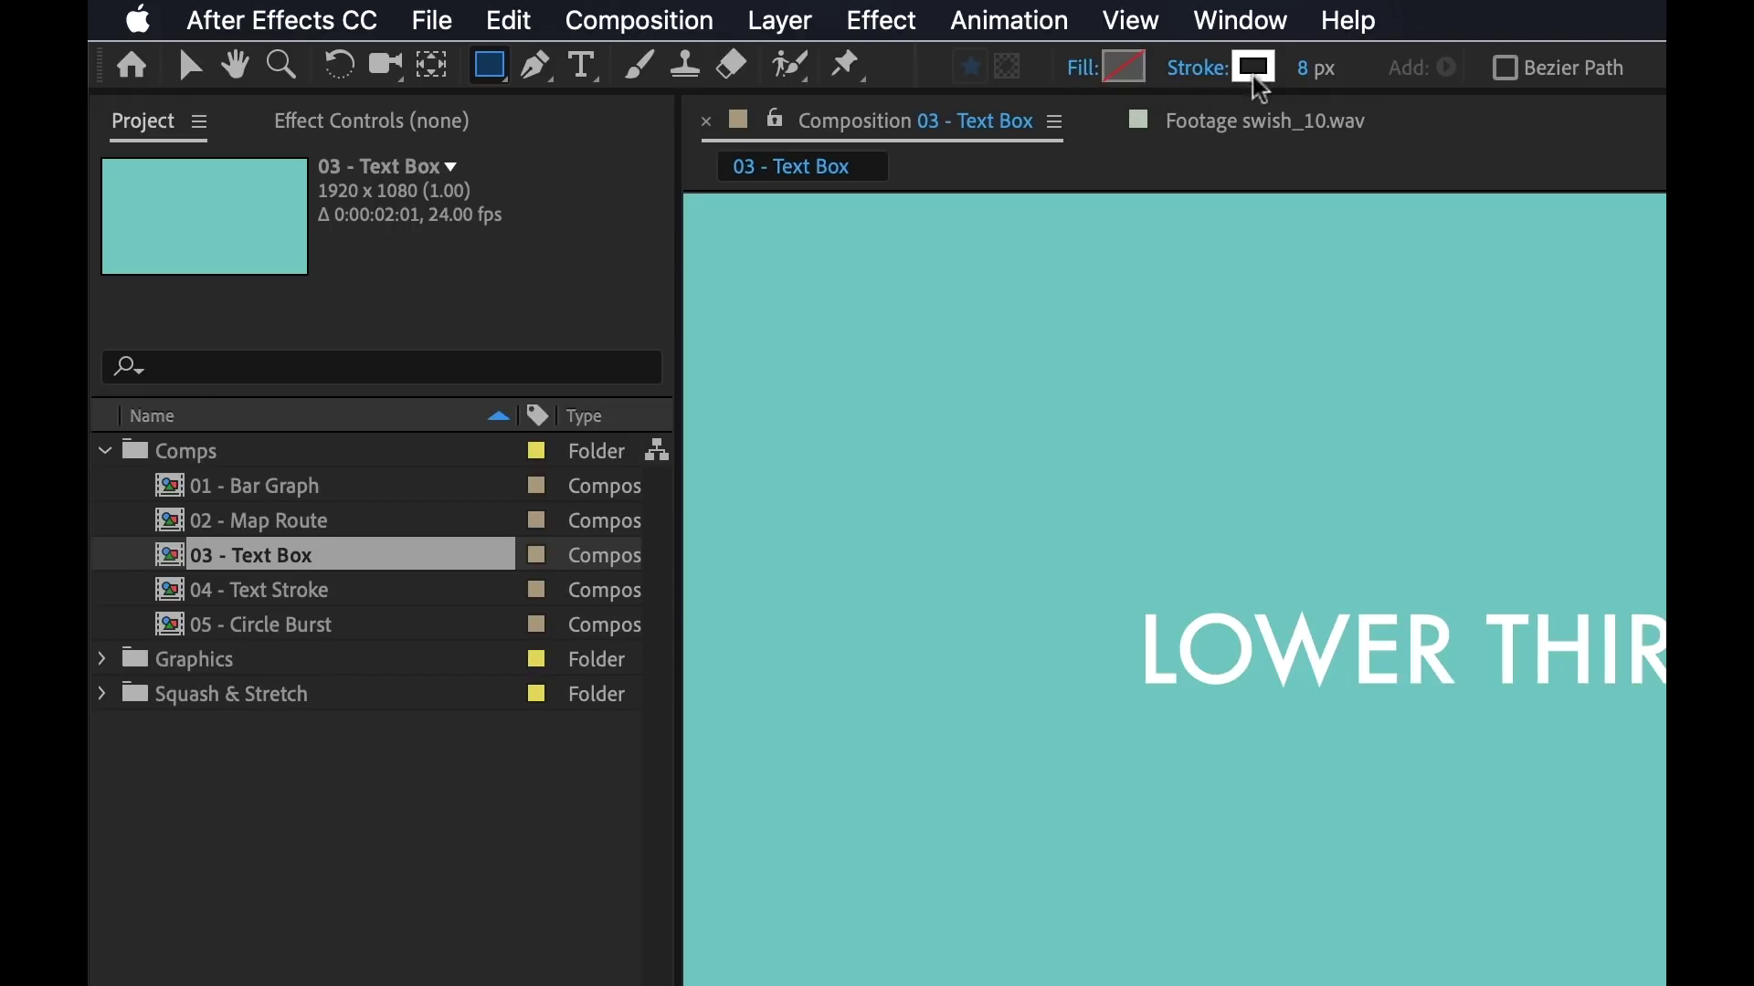
pyautogui.click(1316, 69)
pyautogui.write('10')
pyautogui.press('Return')
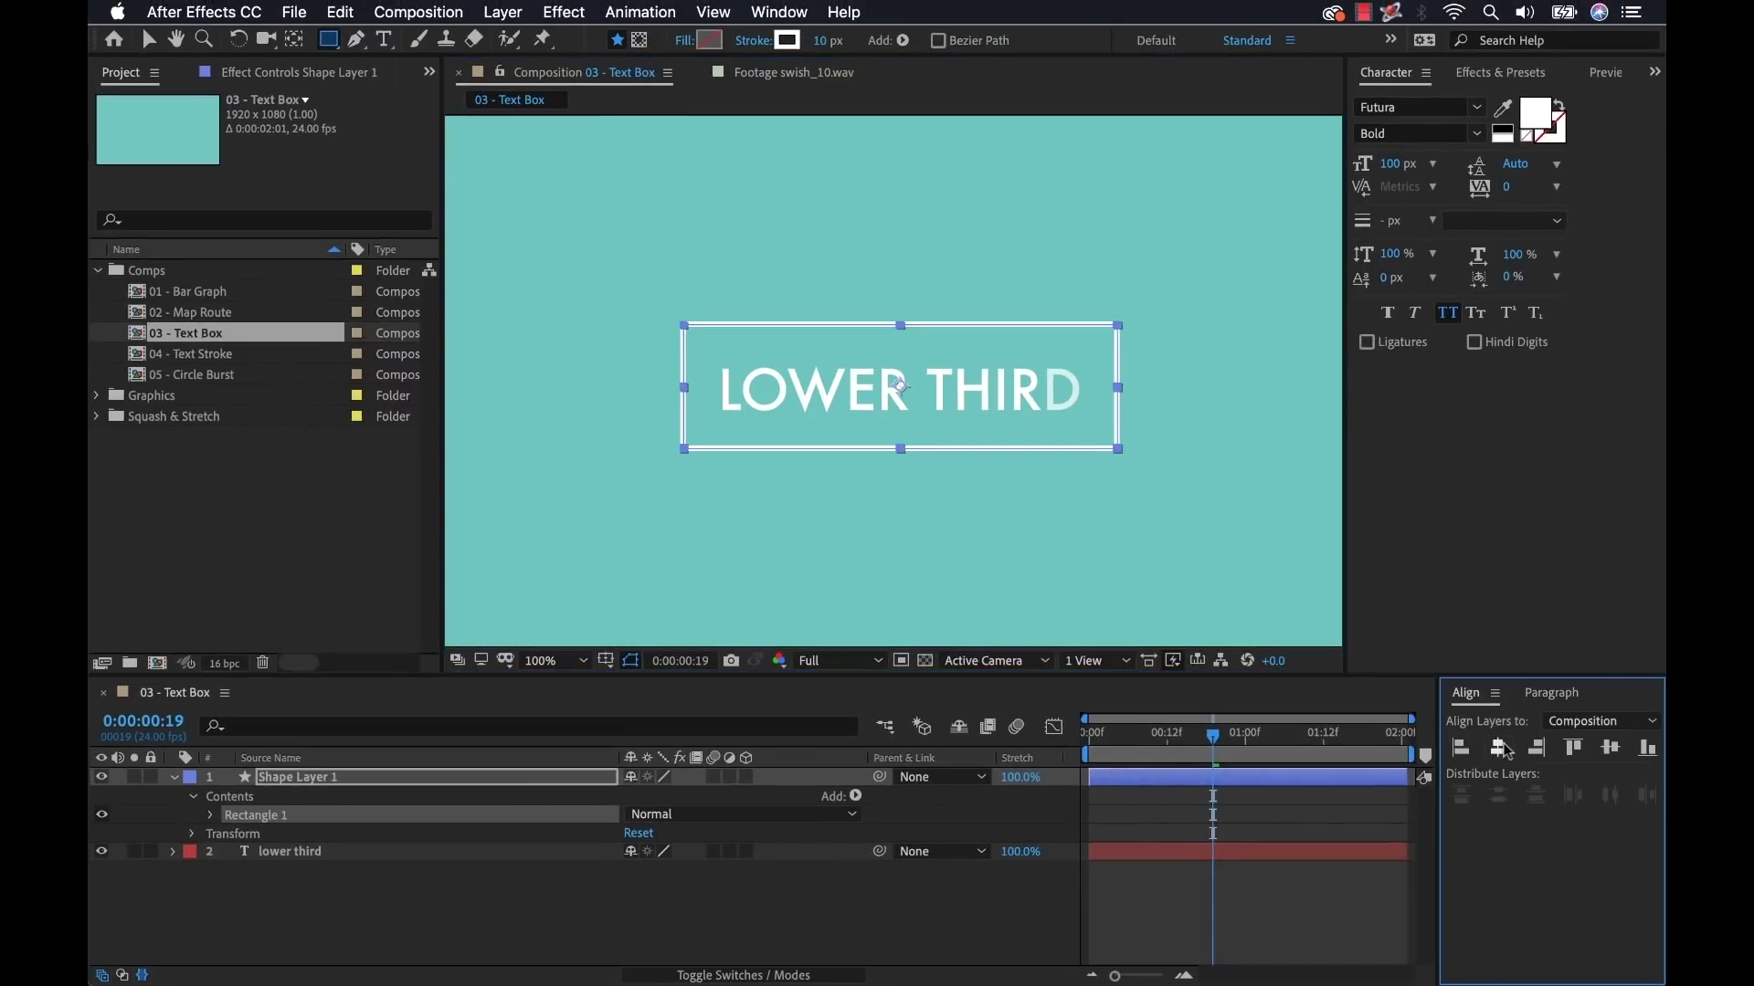
pyautogui.click(1610, 748)
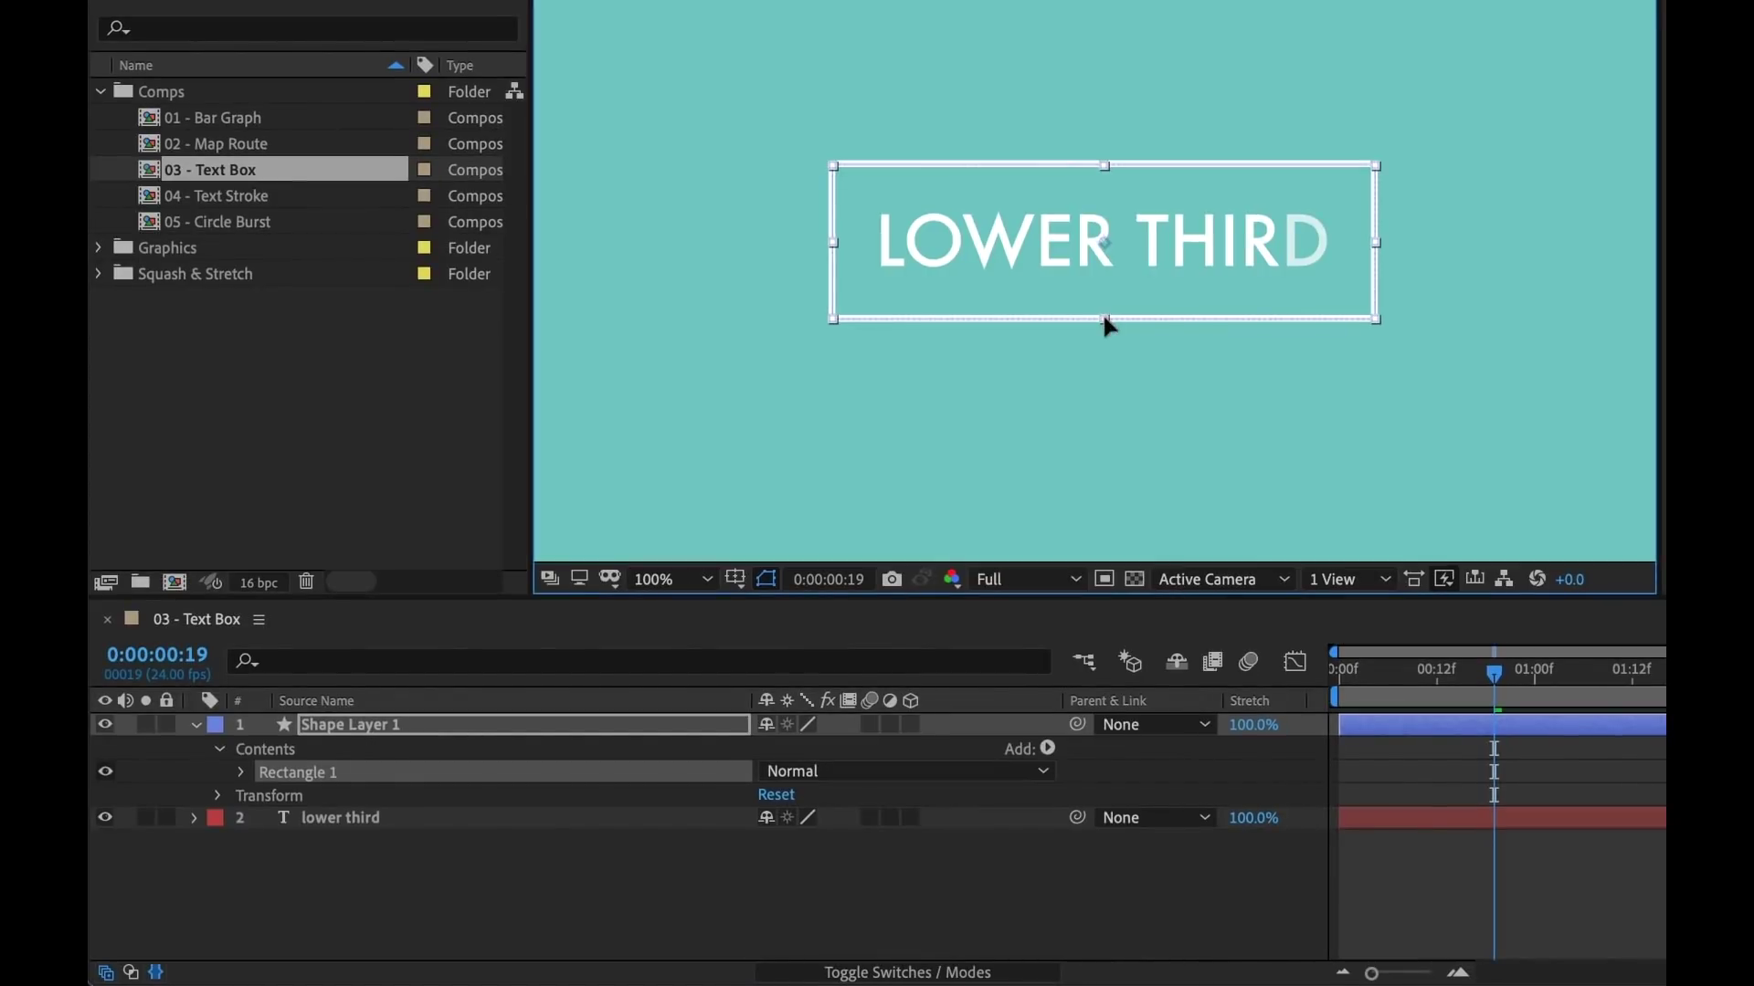
pyautogui.moveTo(1103, 319); pyautogui.dragTo(1117, 304)
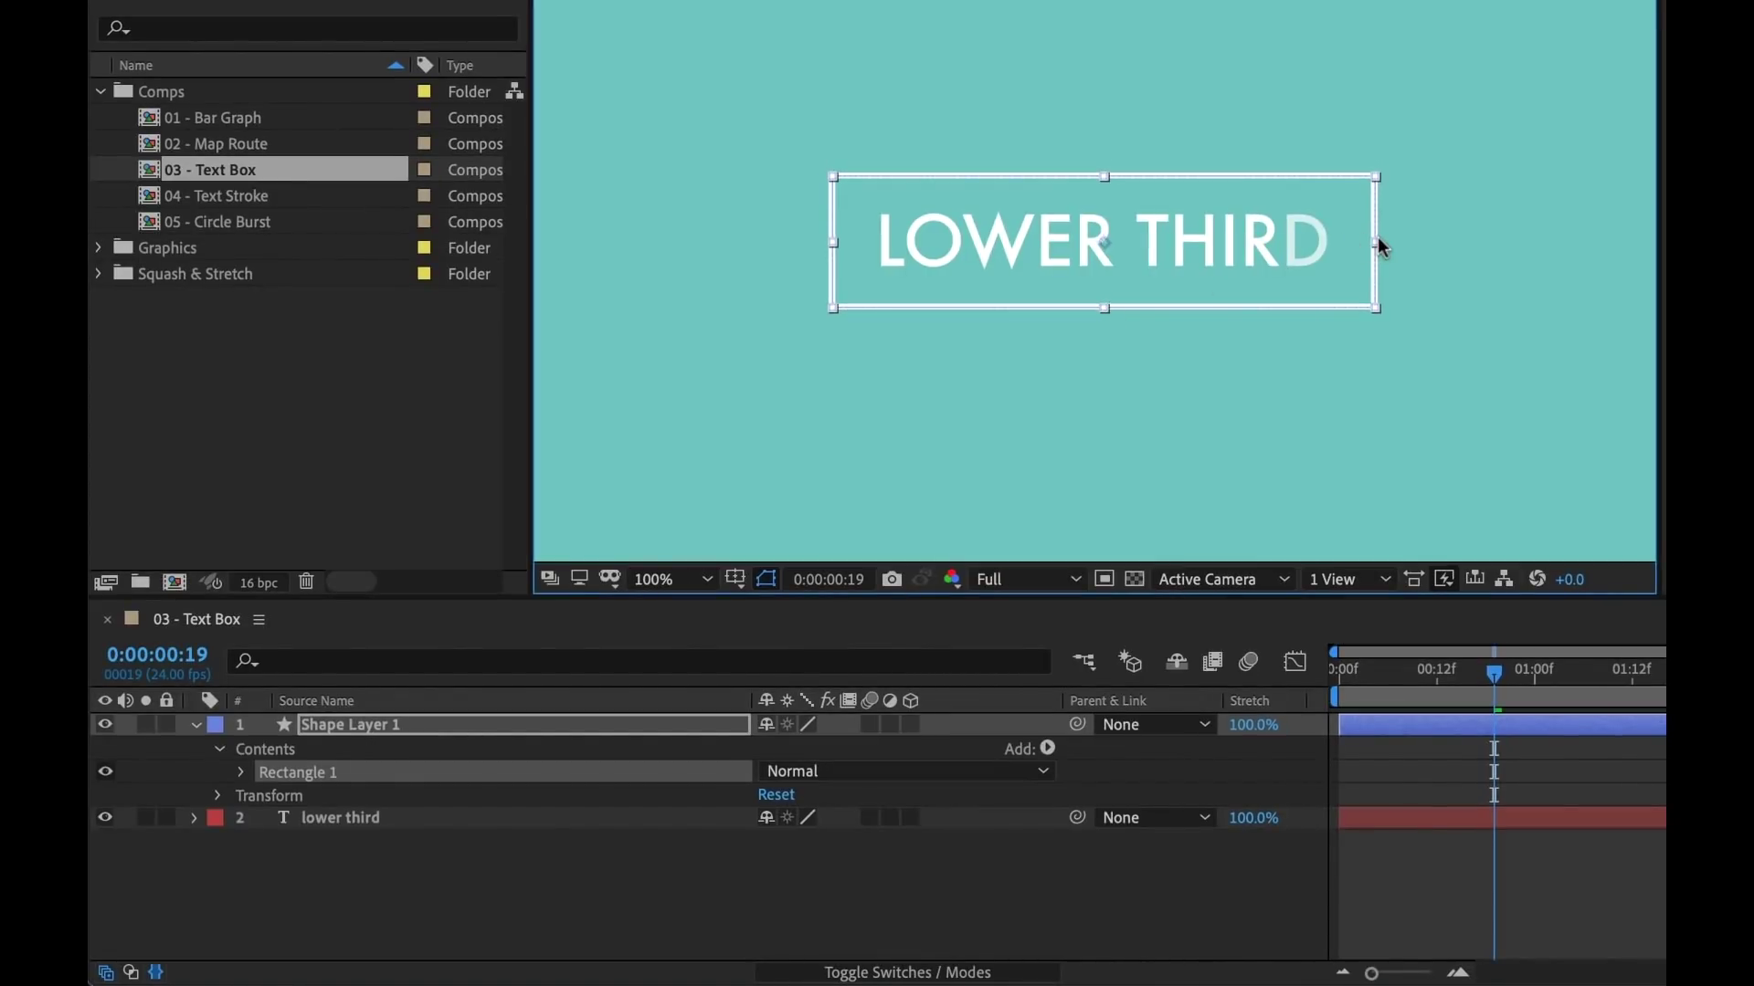
pyautogui.moveTo(1379, 245); pyautogui.dragTo(1369, 243)
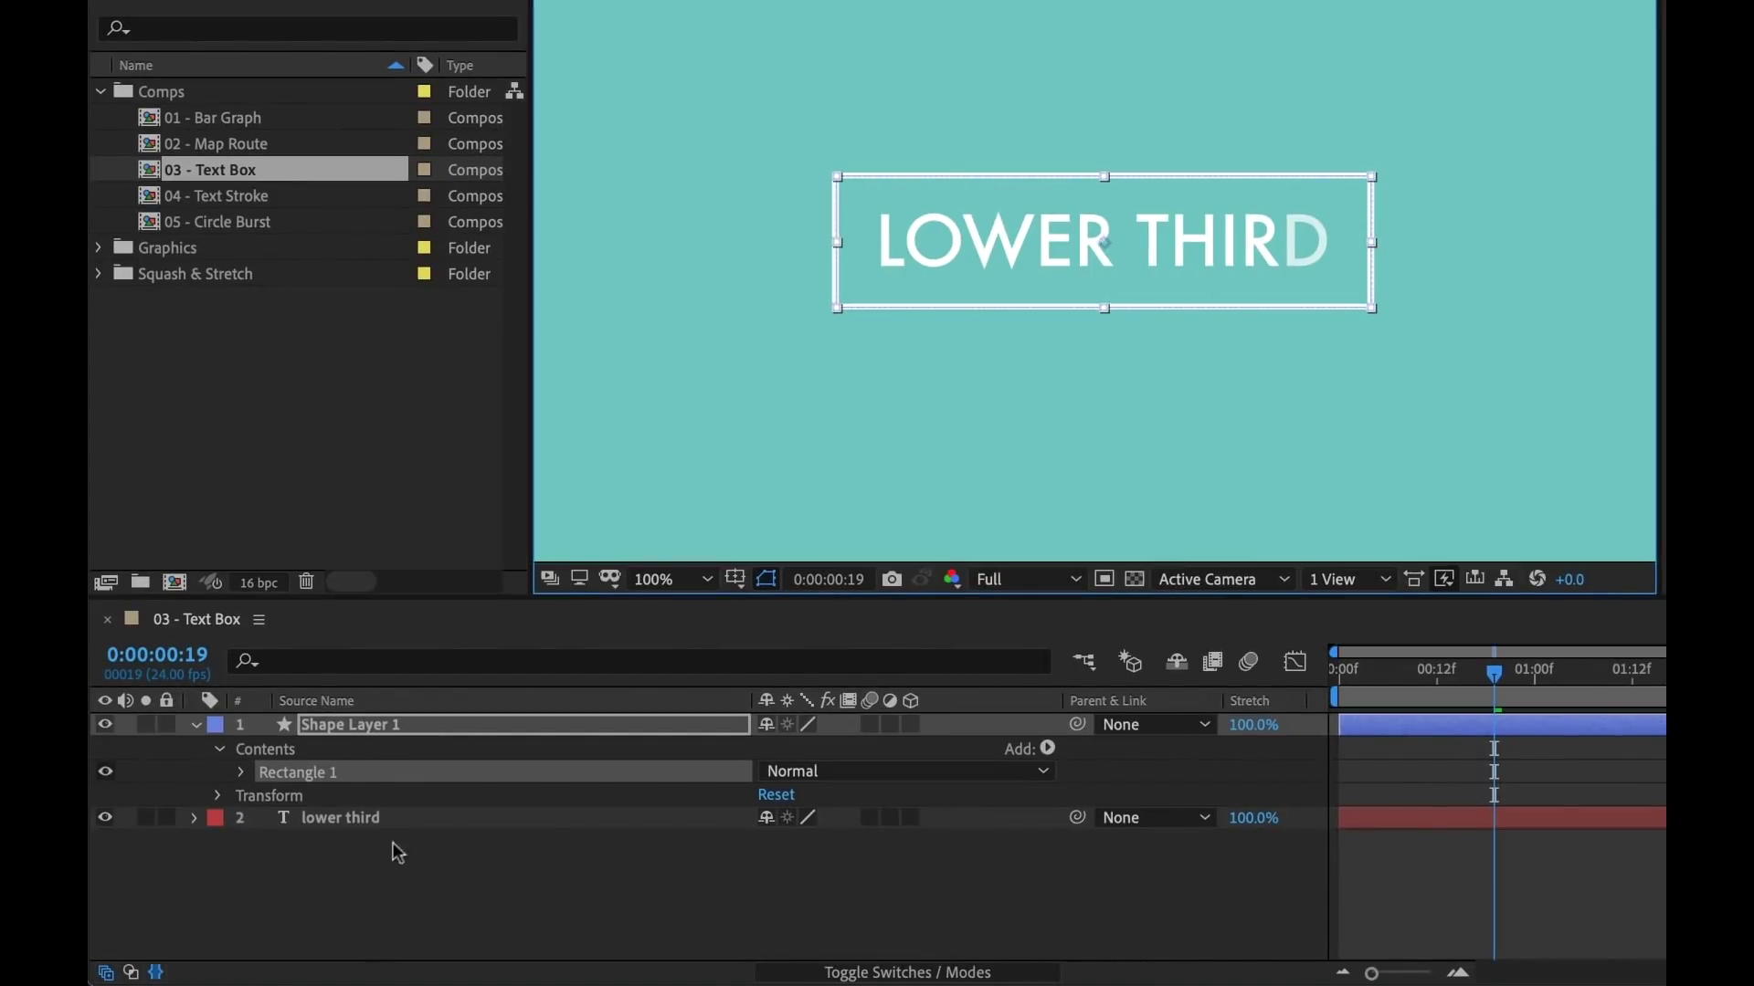
# Step: Rename the rectangle's shape layer to Text Box
pyautogui.click(398, 724)
pyautogui.press('Return')
pyautogui.write('T')
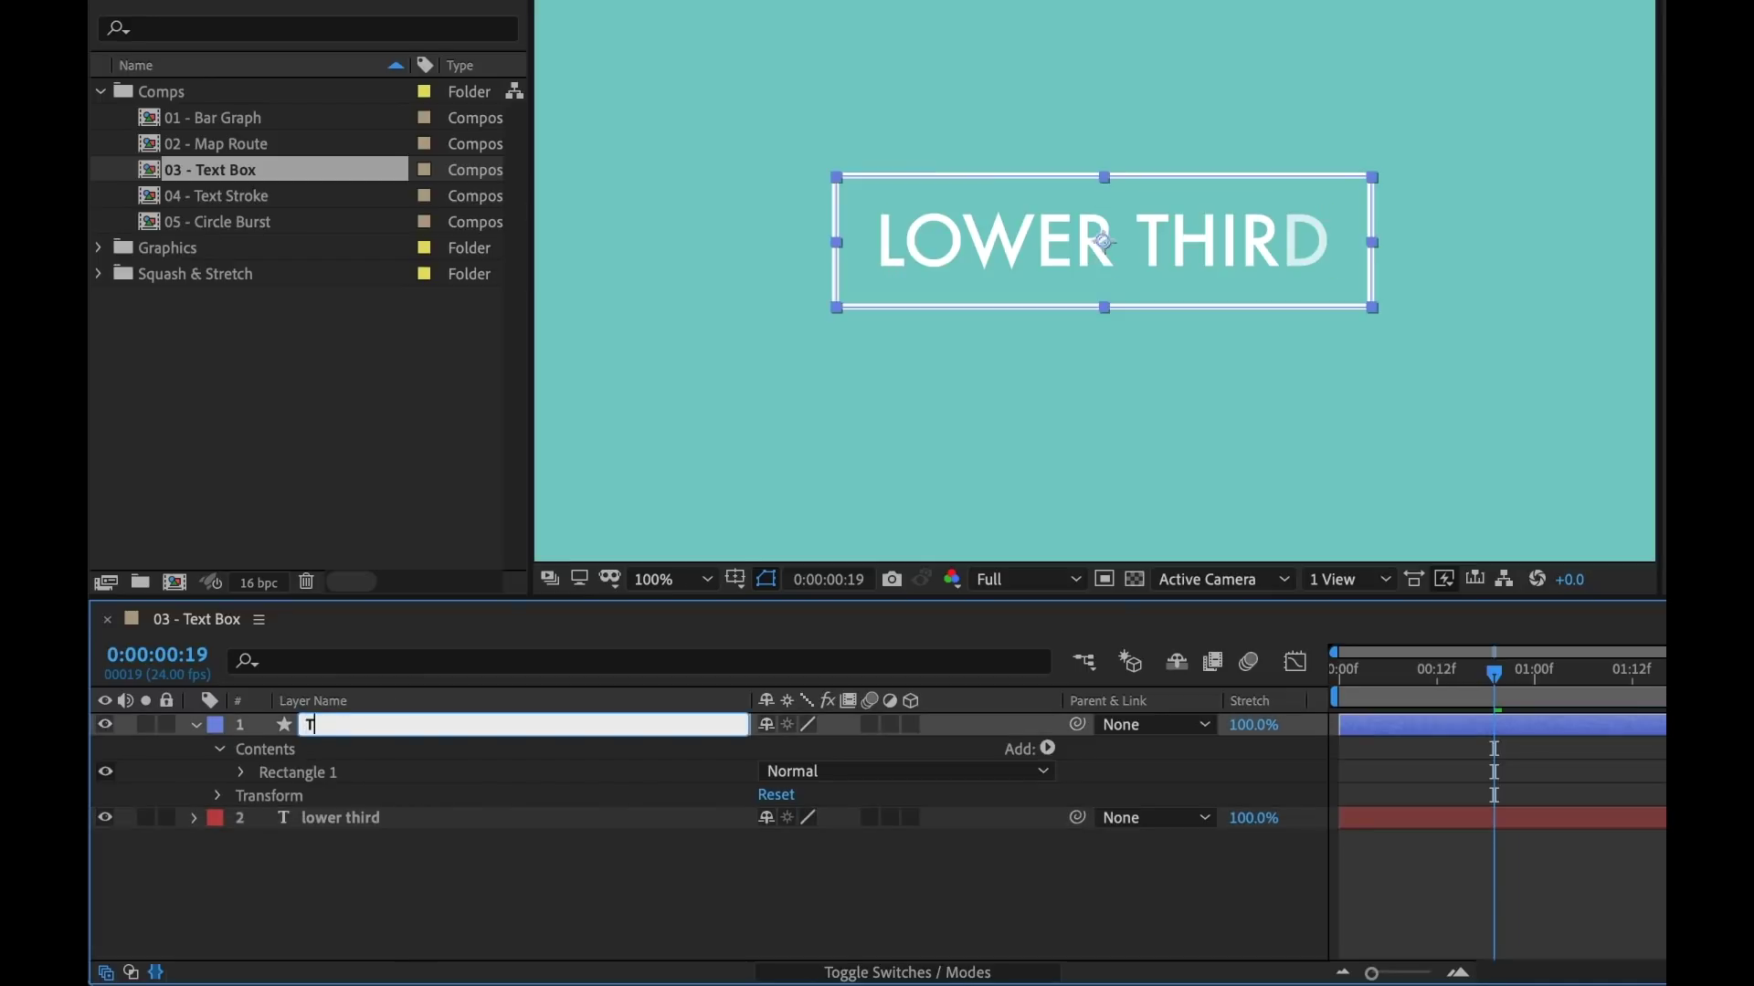
pyautogui.write('ext Box')
pyautogui.press('Return')
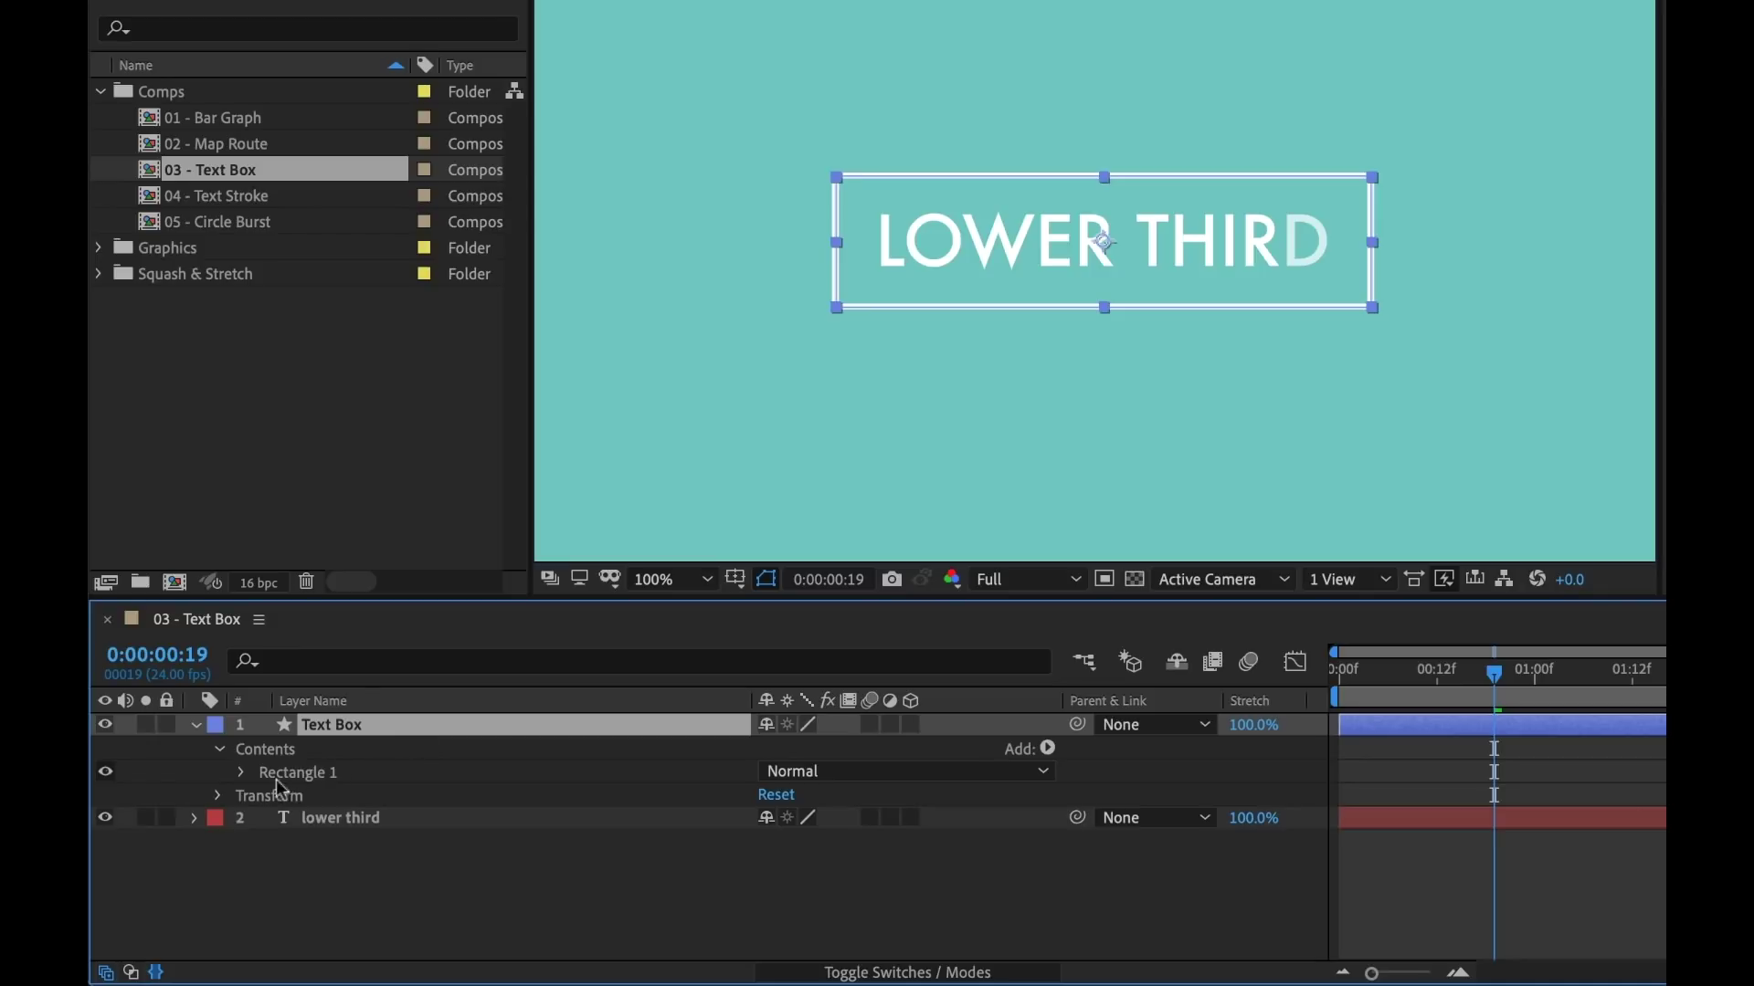
# Step: Add Trim Paths to the Text Box rectangle and keyframe End: 100% at 1:00, 0% at 0:00
pyautogui.click(1049, 749)
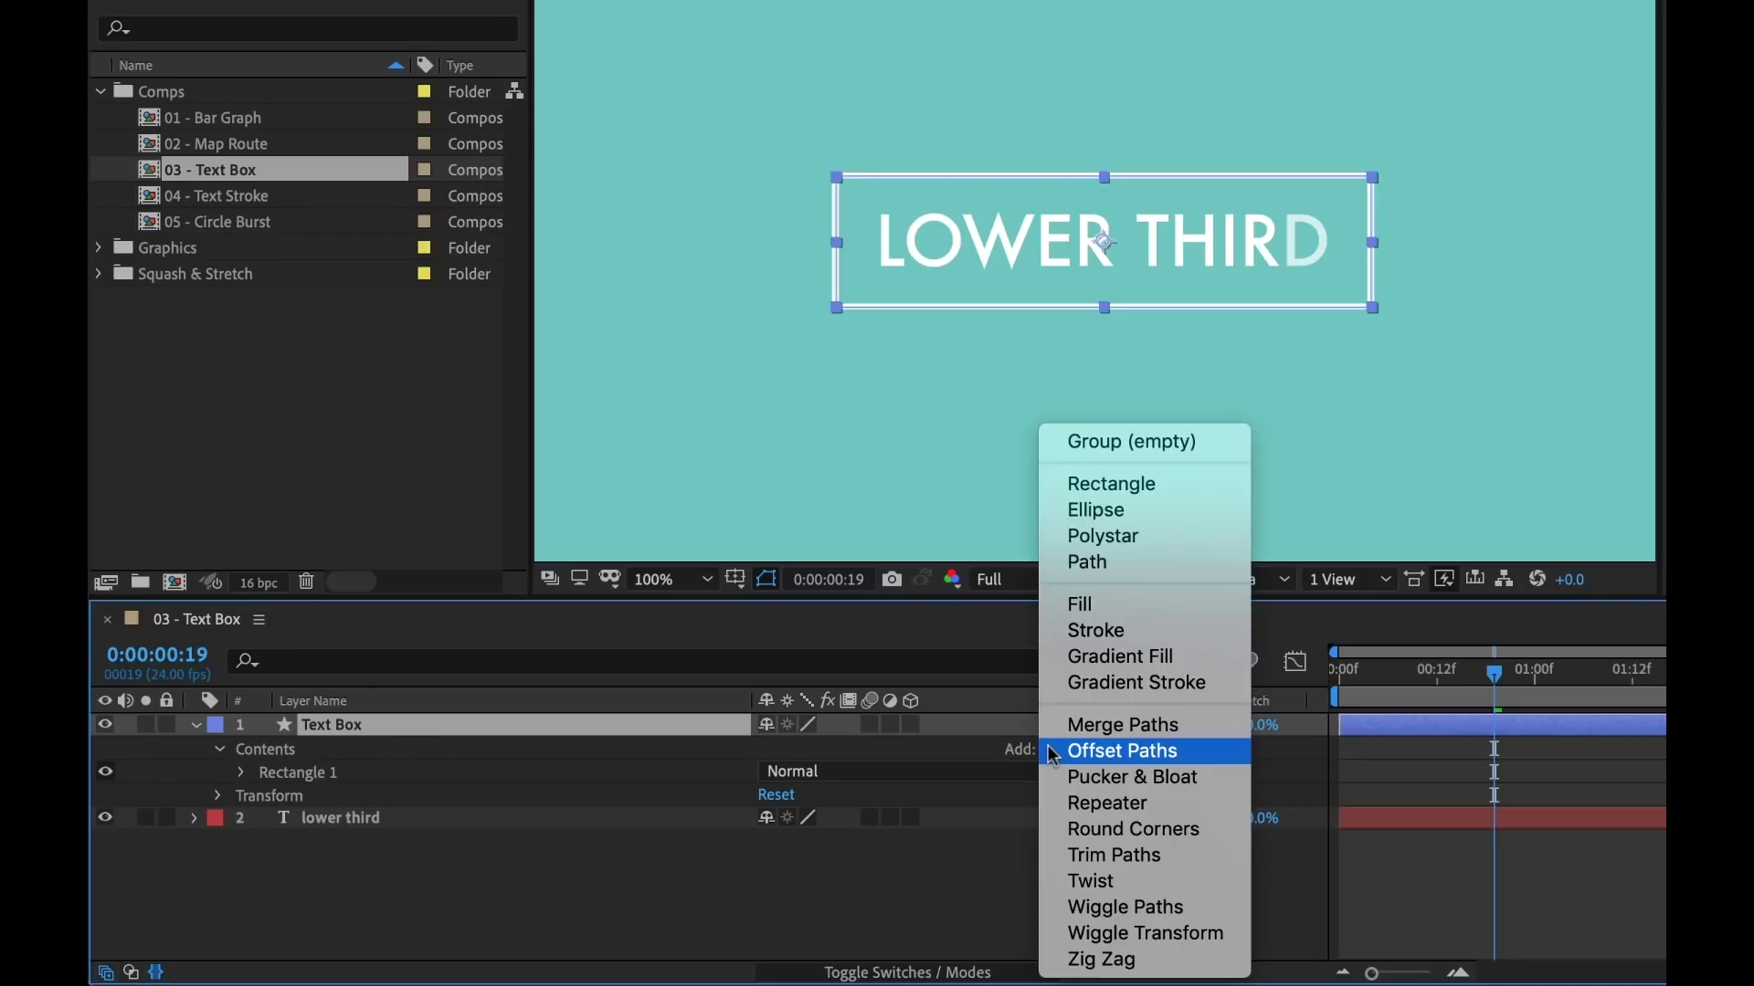
pyautogui.click(1135, 855)
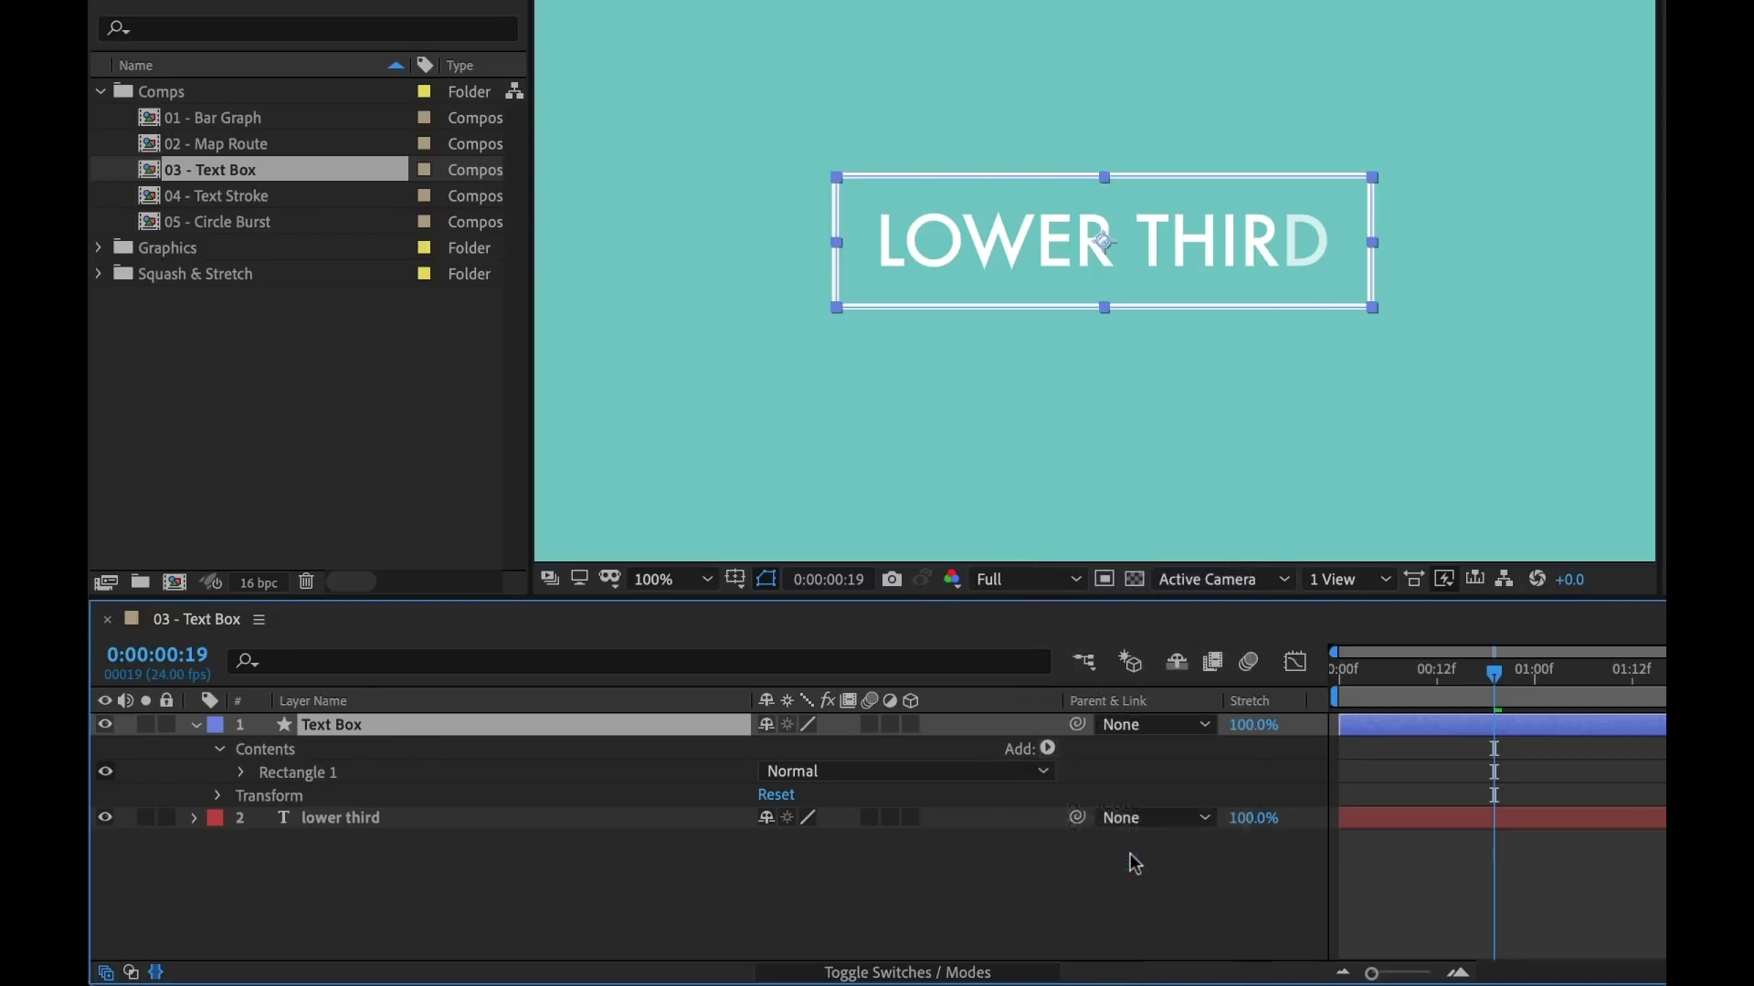
pyautogui.click(241, 795)
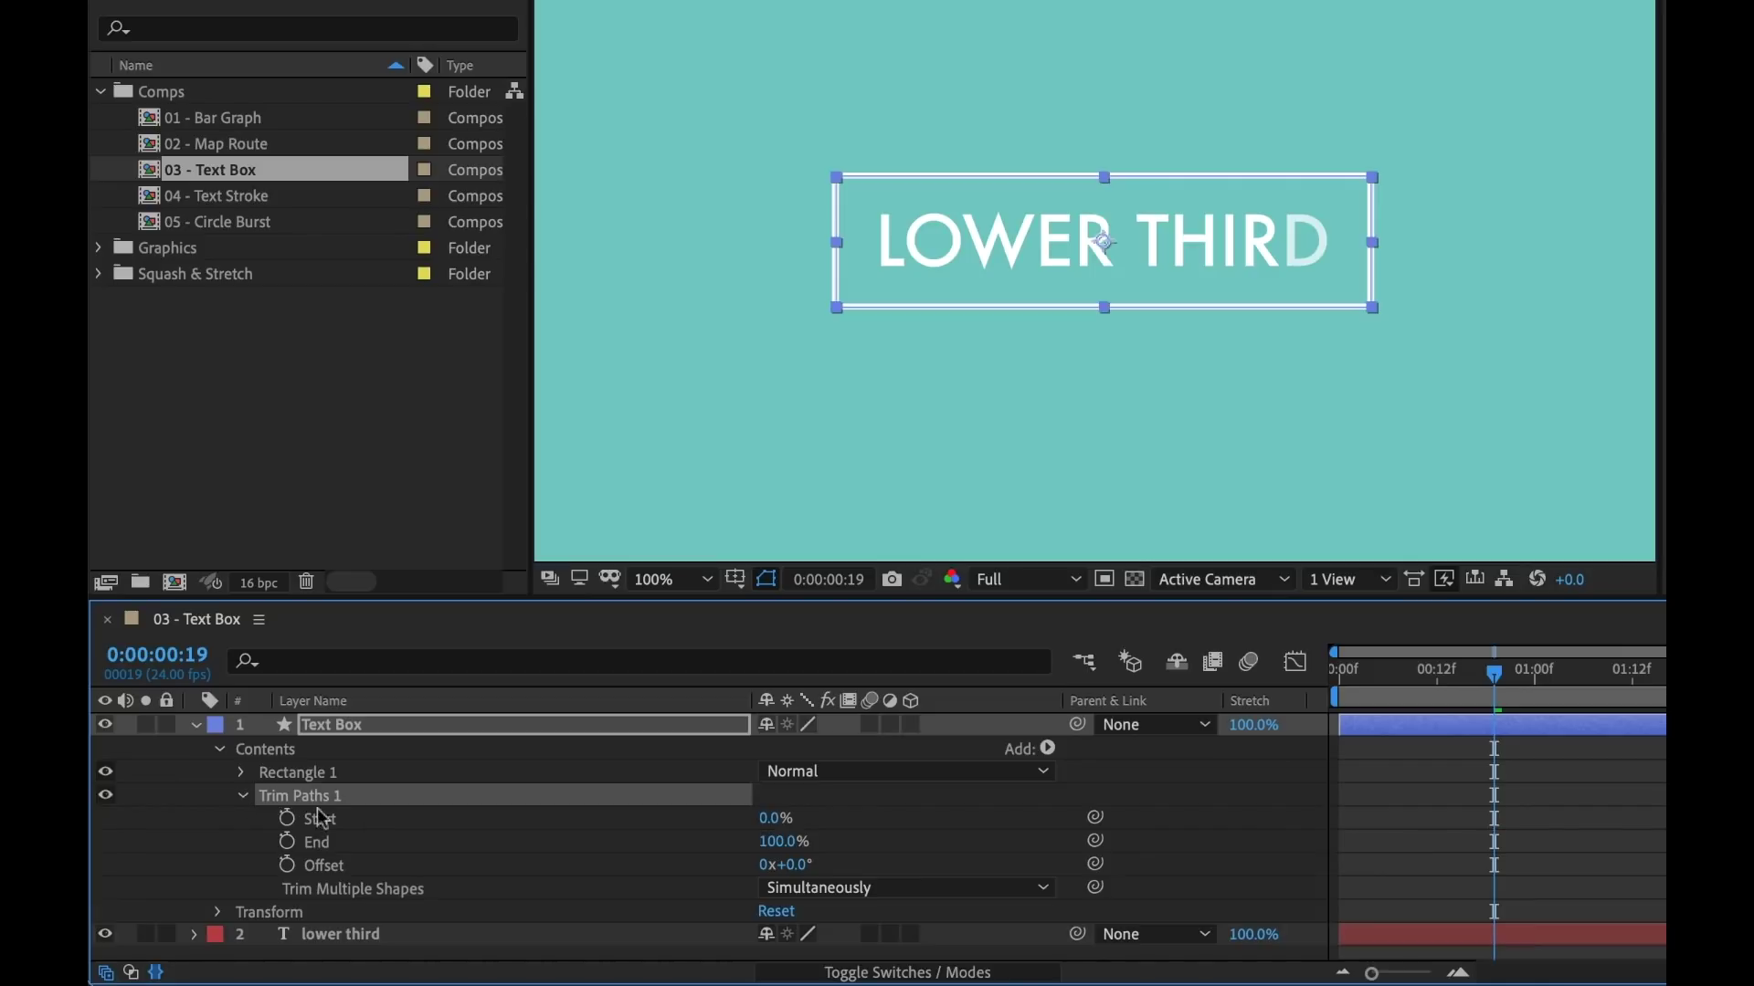
pyautogui.moveTo(1496, 677); pyautogui.dragTo(1536, 681)
pyautogui.click(287, 841)
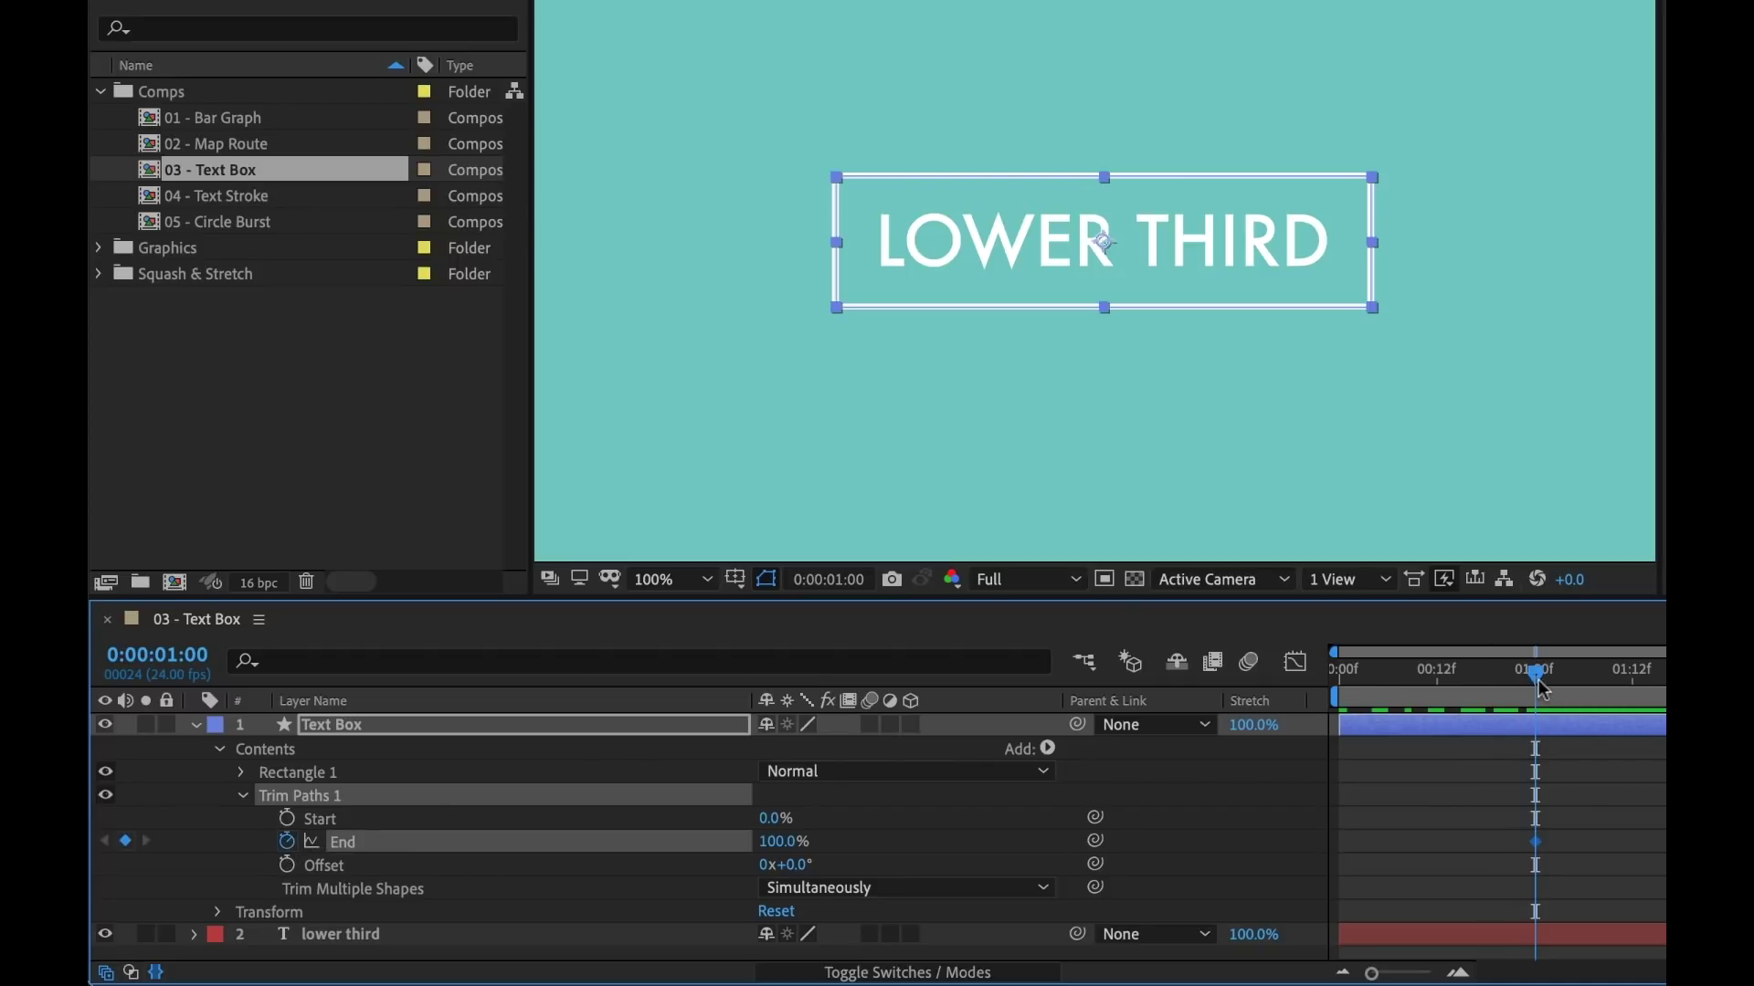
pyautogui.moveTo(1535, 685); pyautogui.dragTo(1251, 685)
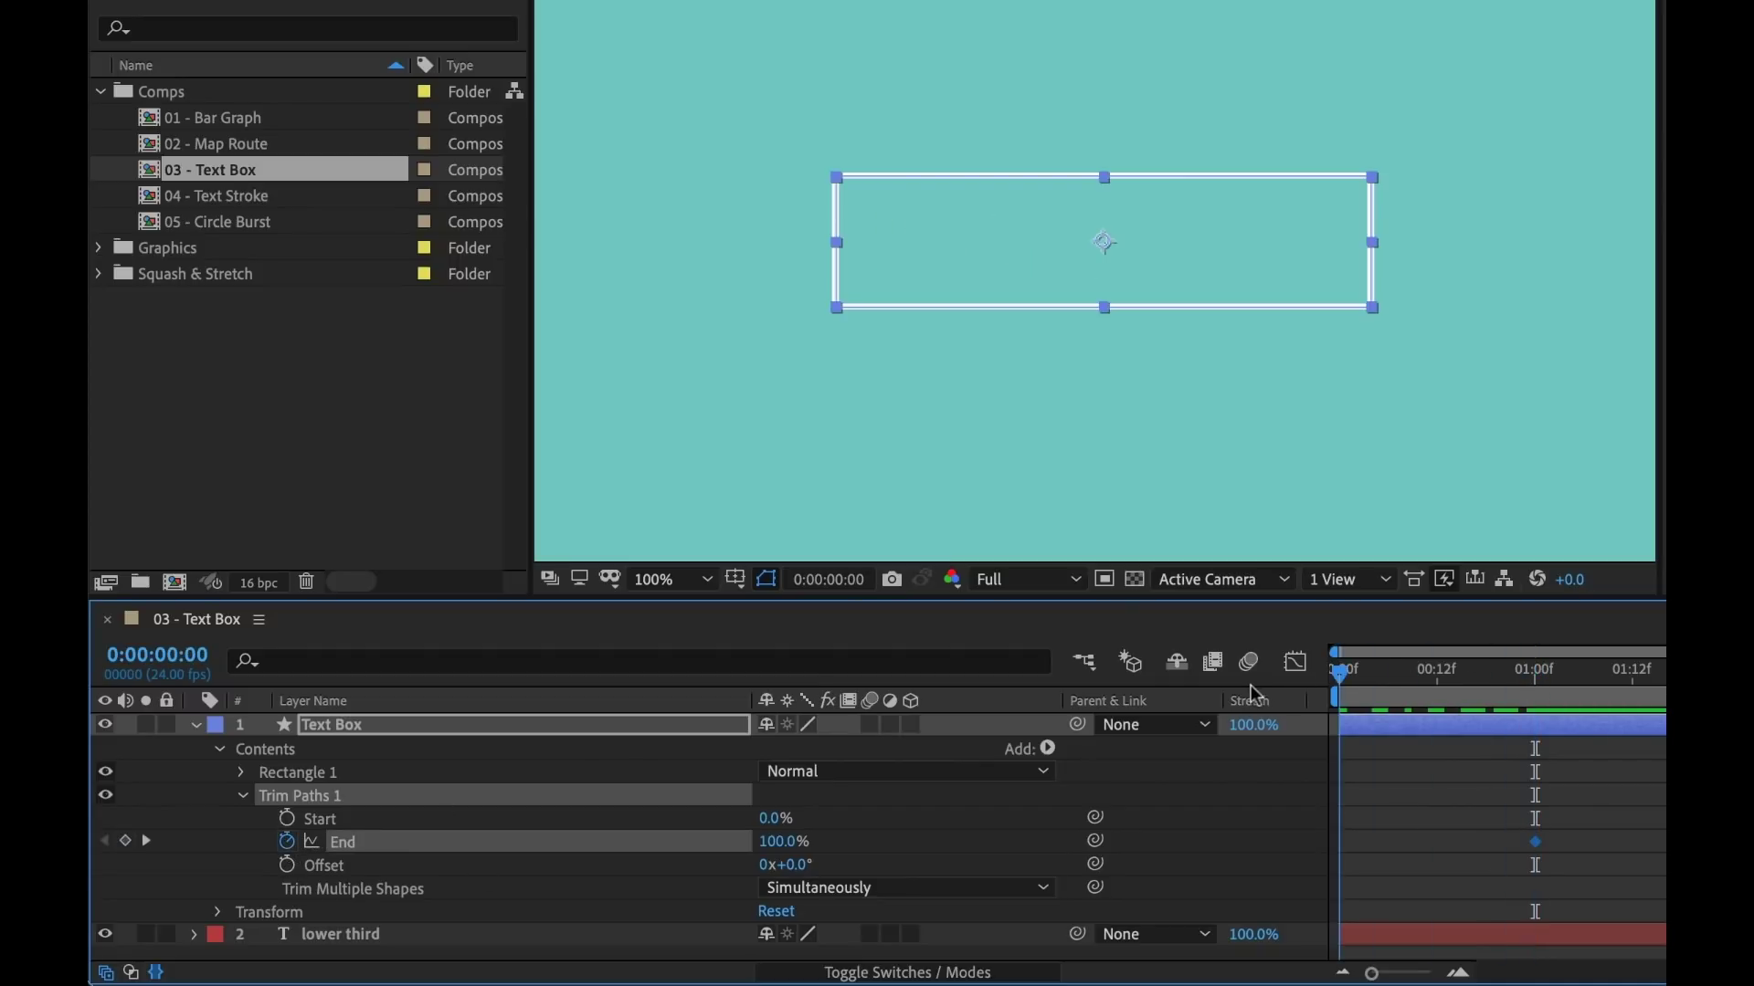
pyautogui.click(785, 841)
pyautogui.write('0')
pyautogui.press('Return')
# Step: Easy Ease both End keyframes with F9 and steepen their influence in the Graph Editor
pyautogui.moveTo(1371, 680)
pyautogui.mouseDown()
pyautogui.moveTo(1534, 685)
pyautogui.moveTo(1405, 684)
pyautogui.mouseUp()
pyautogui.moveTo(1580, 822); pyautogui.dragTo(1312, 869)
pyautogui.press('F9')
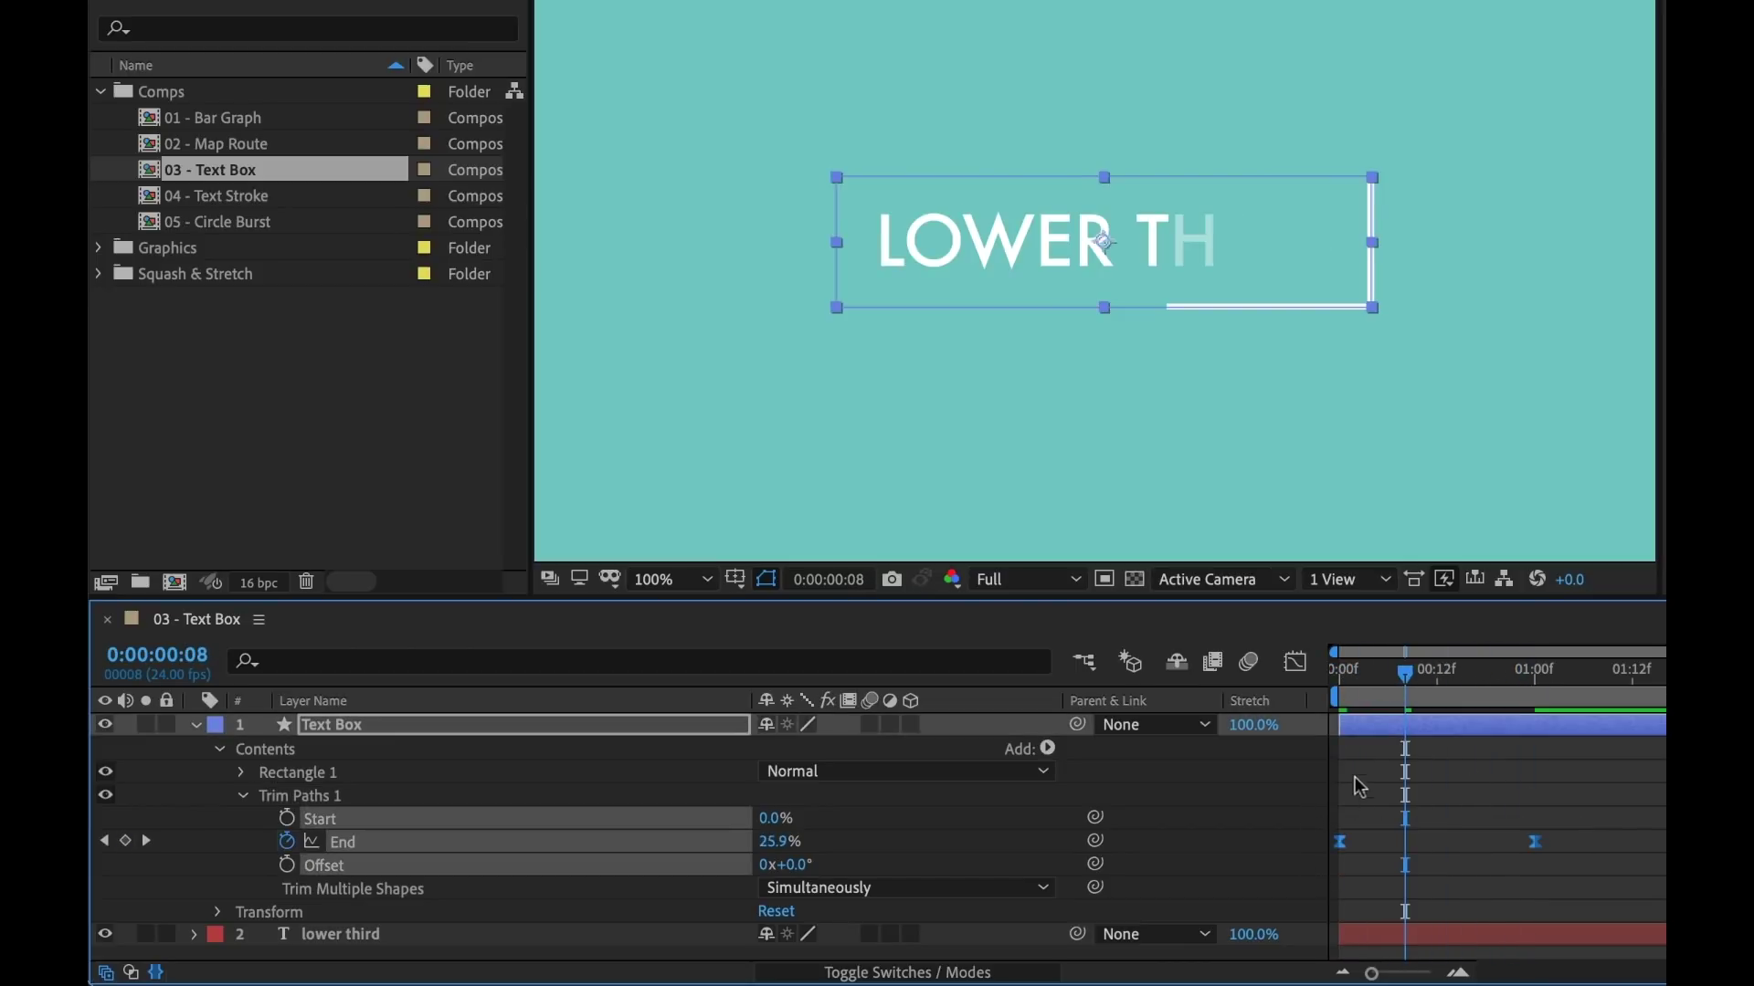
pyautogui.click(1297, 666)
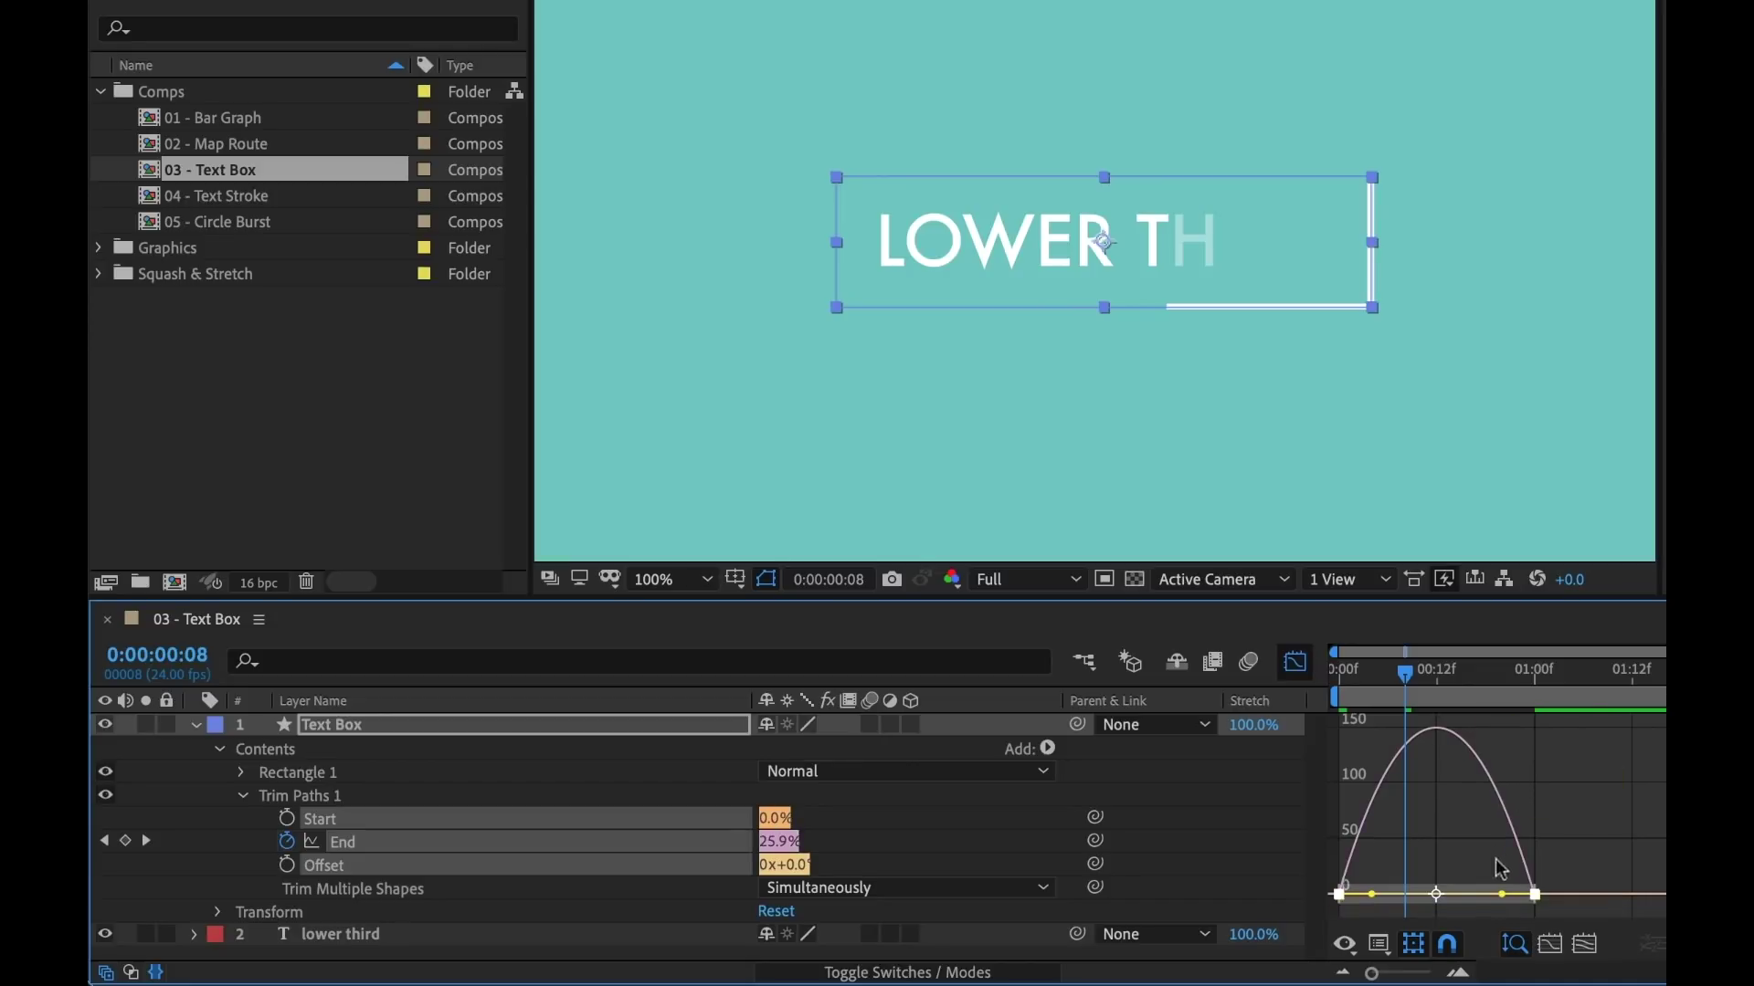
pyautogui.moveTo(1500, 902); pyautogui.dragTo(1371, 894)
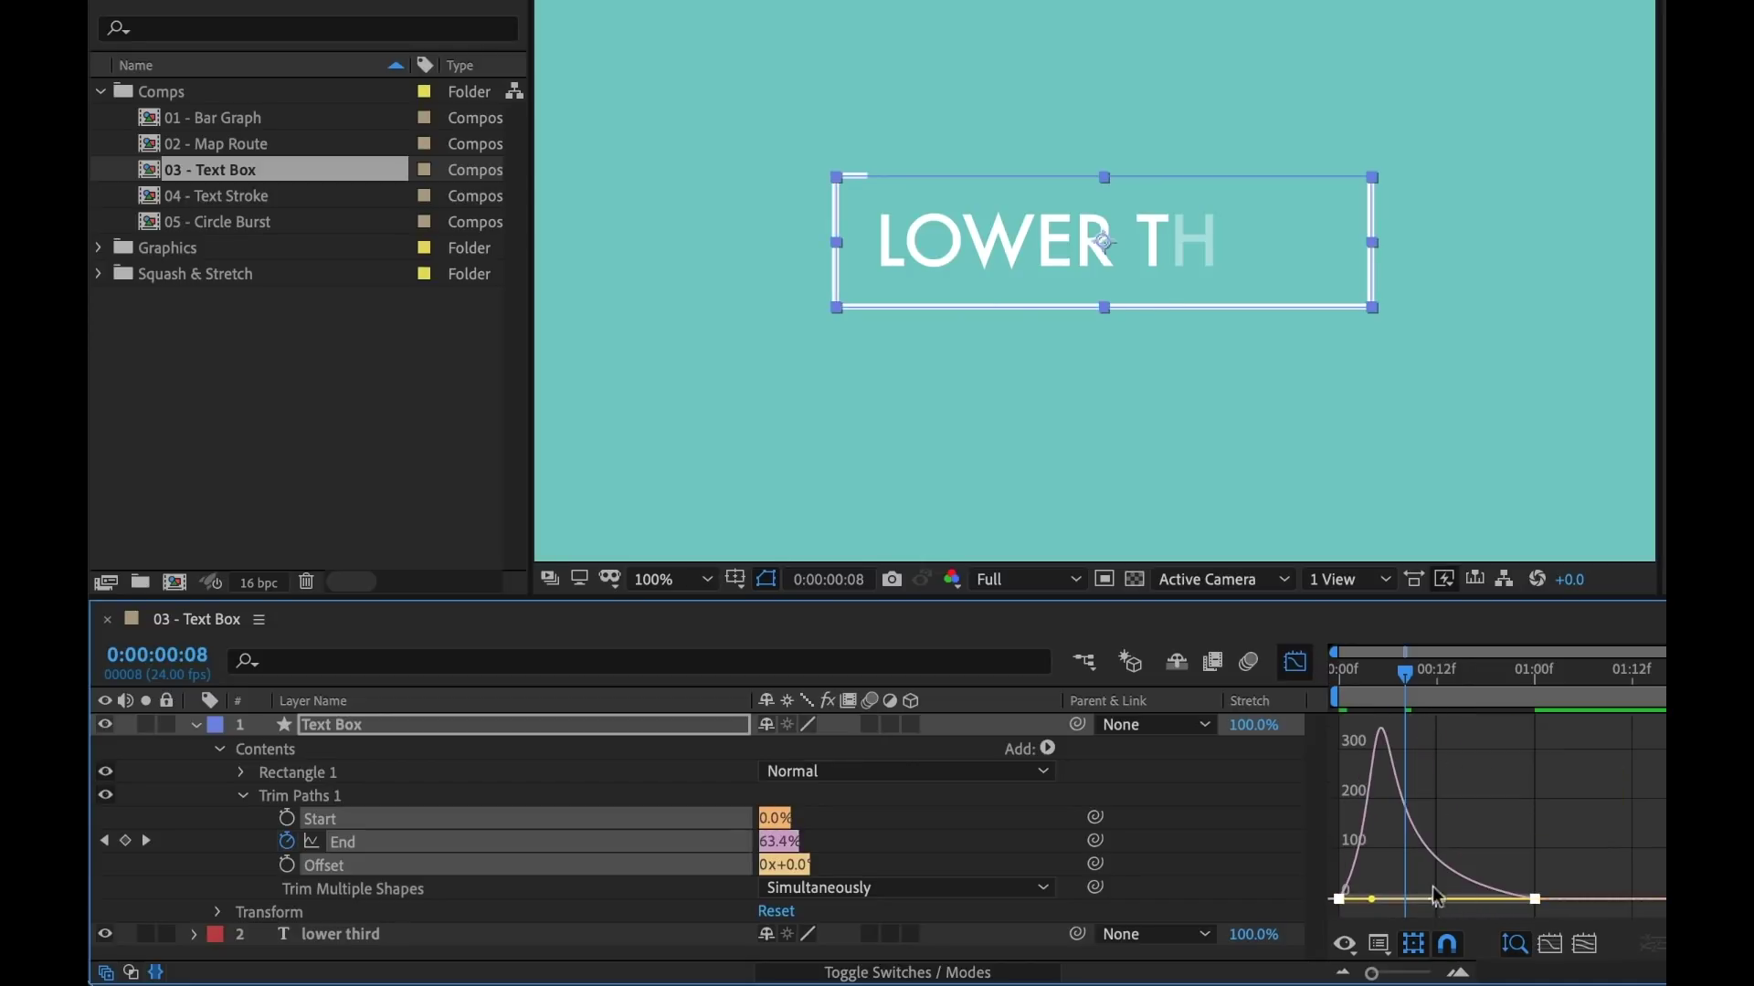
pyautogui.click(1310, 671)
pyautogui.moveTo(1405, 674); pyautogui.dragTo(1453, 674)
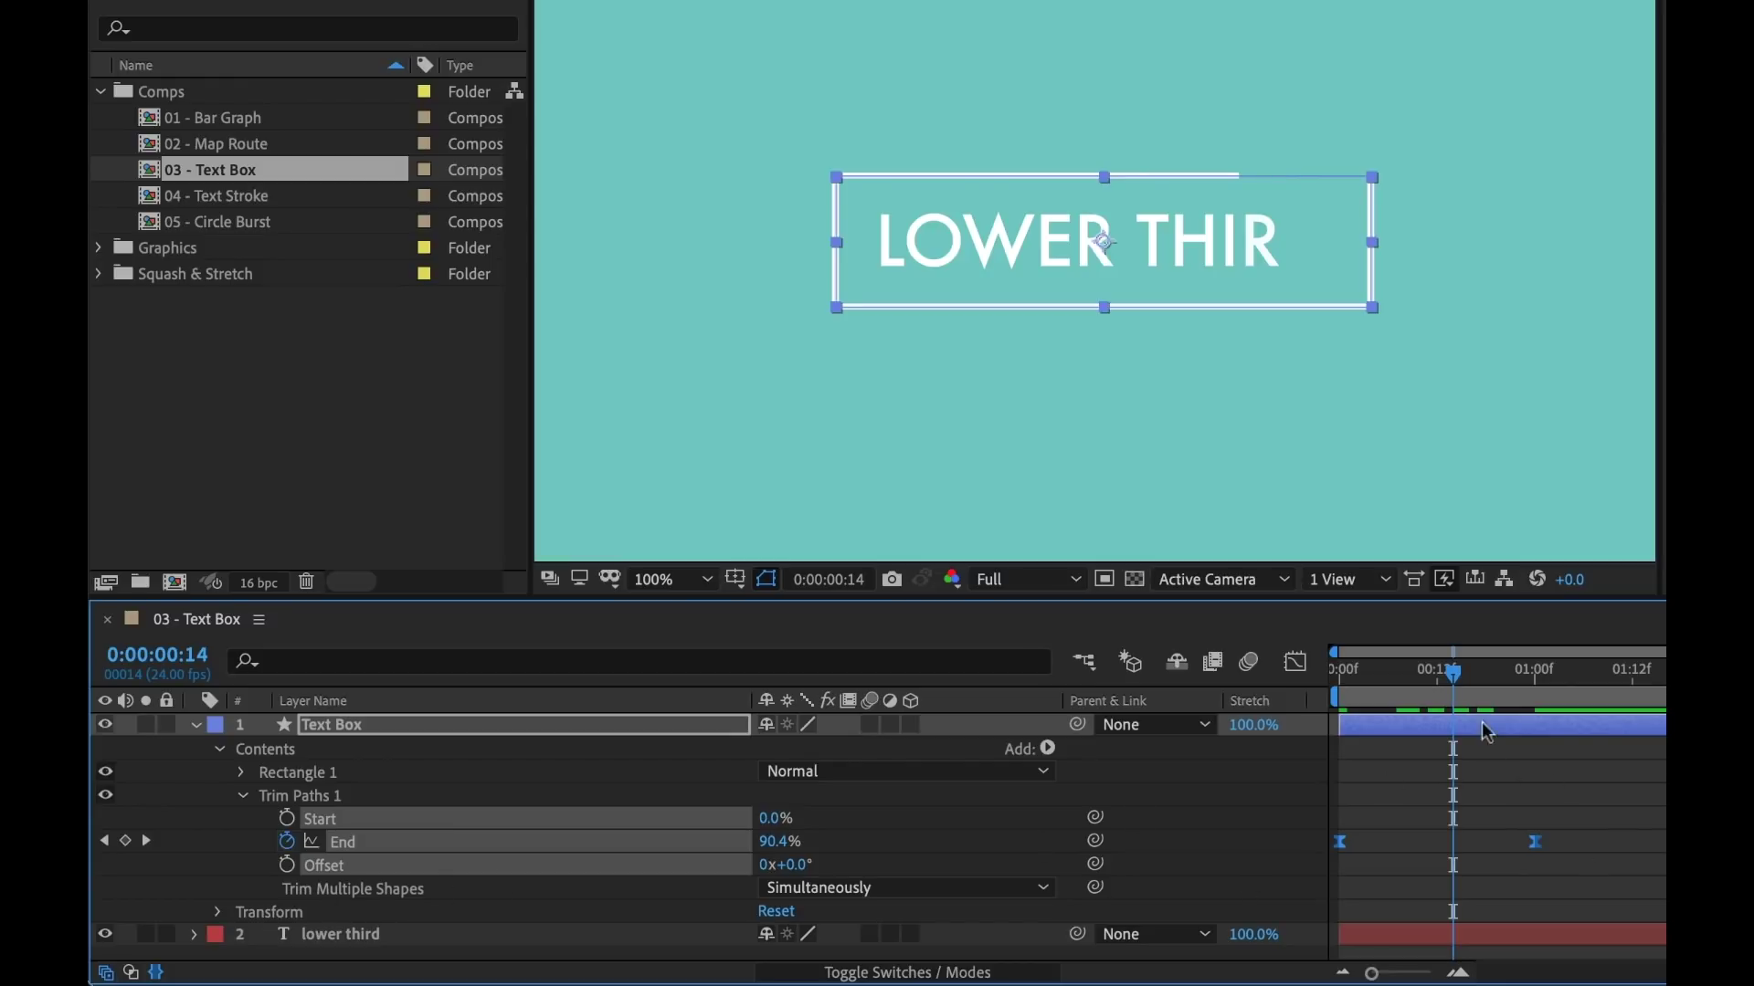
pyautogui.moveTo(1482, 681); pyautogui.dragTo(1522, 682)
# Step: Keyframe the box's trim Offset at 0° at 1:00 and 90° at 0:00
pyautogui.click(703, 829)
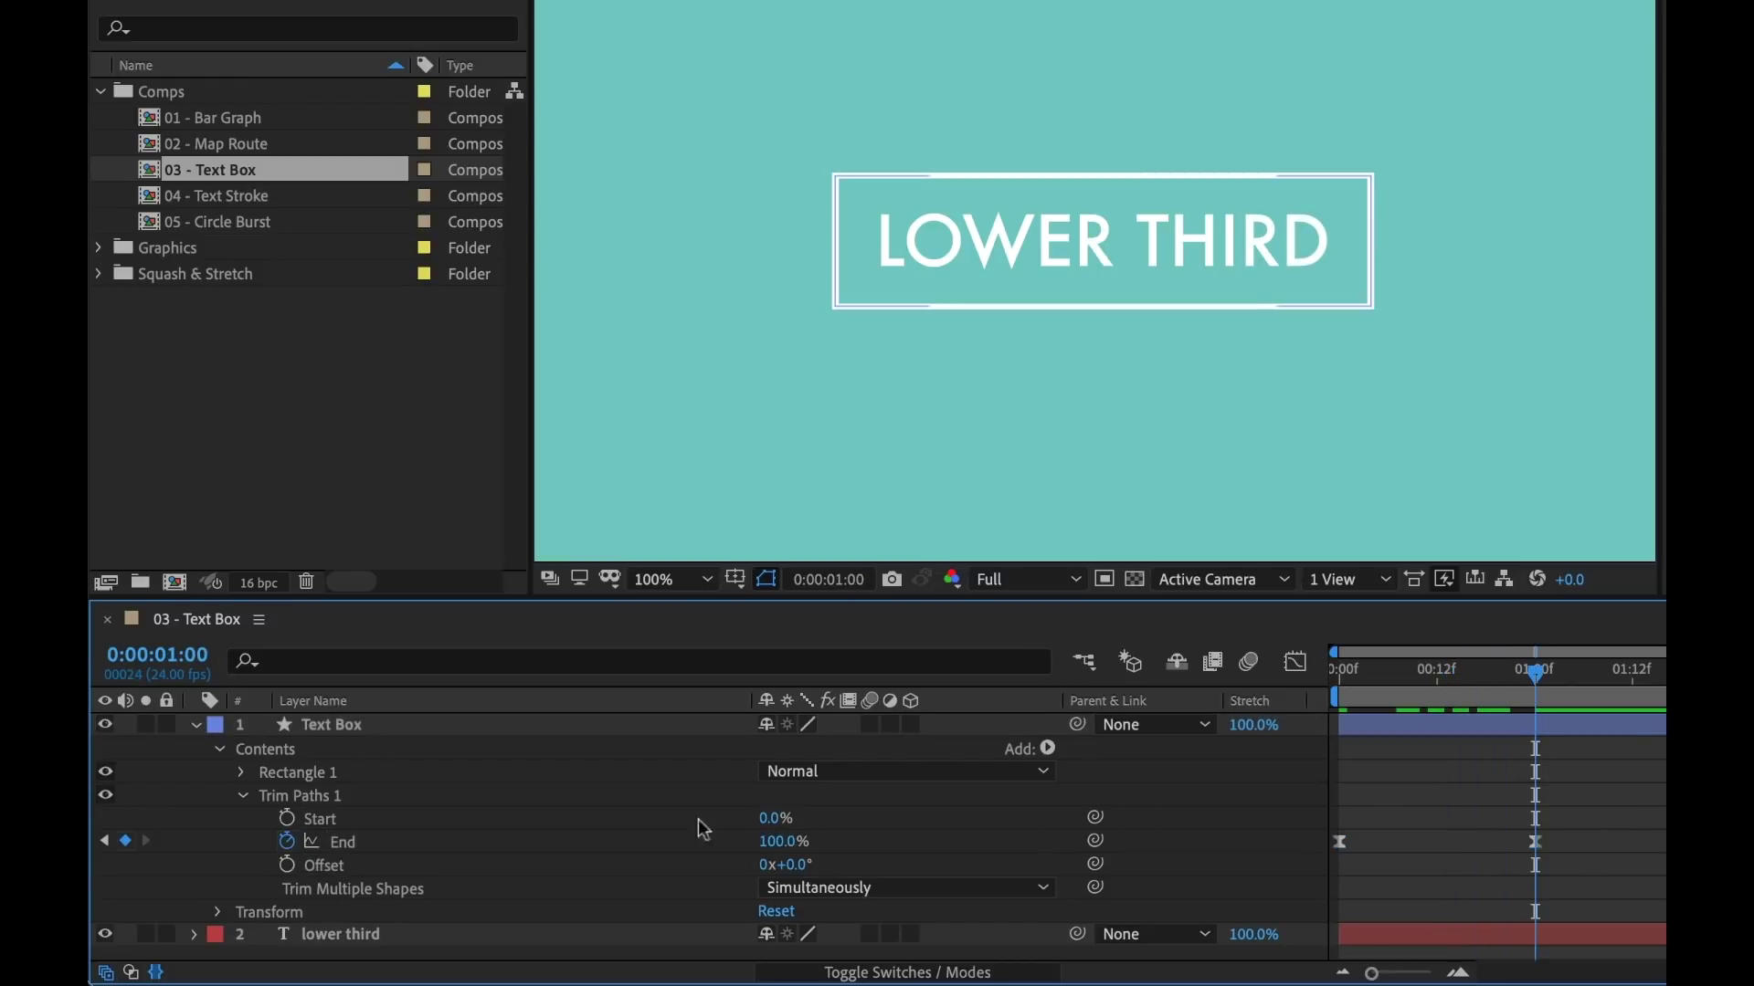
pyautogui.click(286, 865)
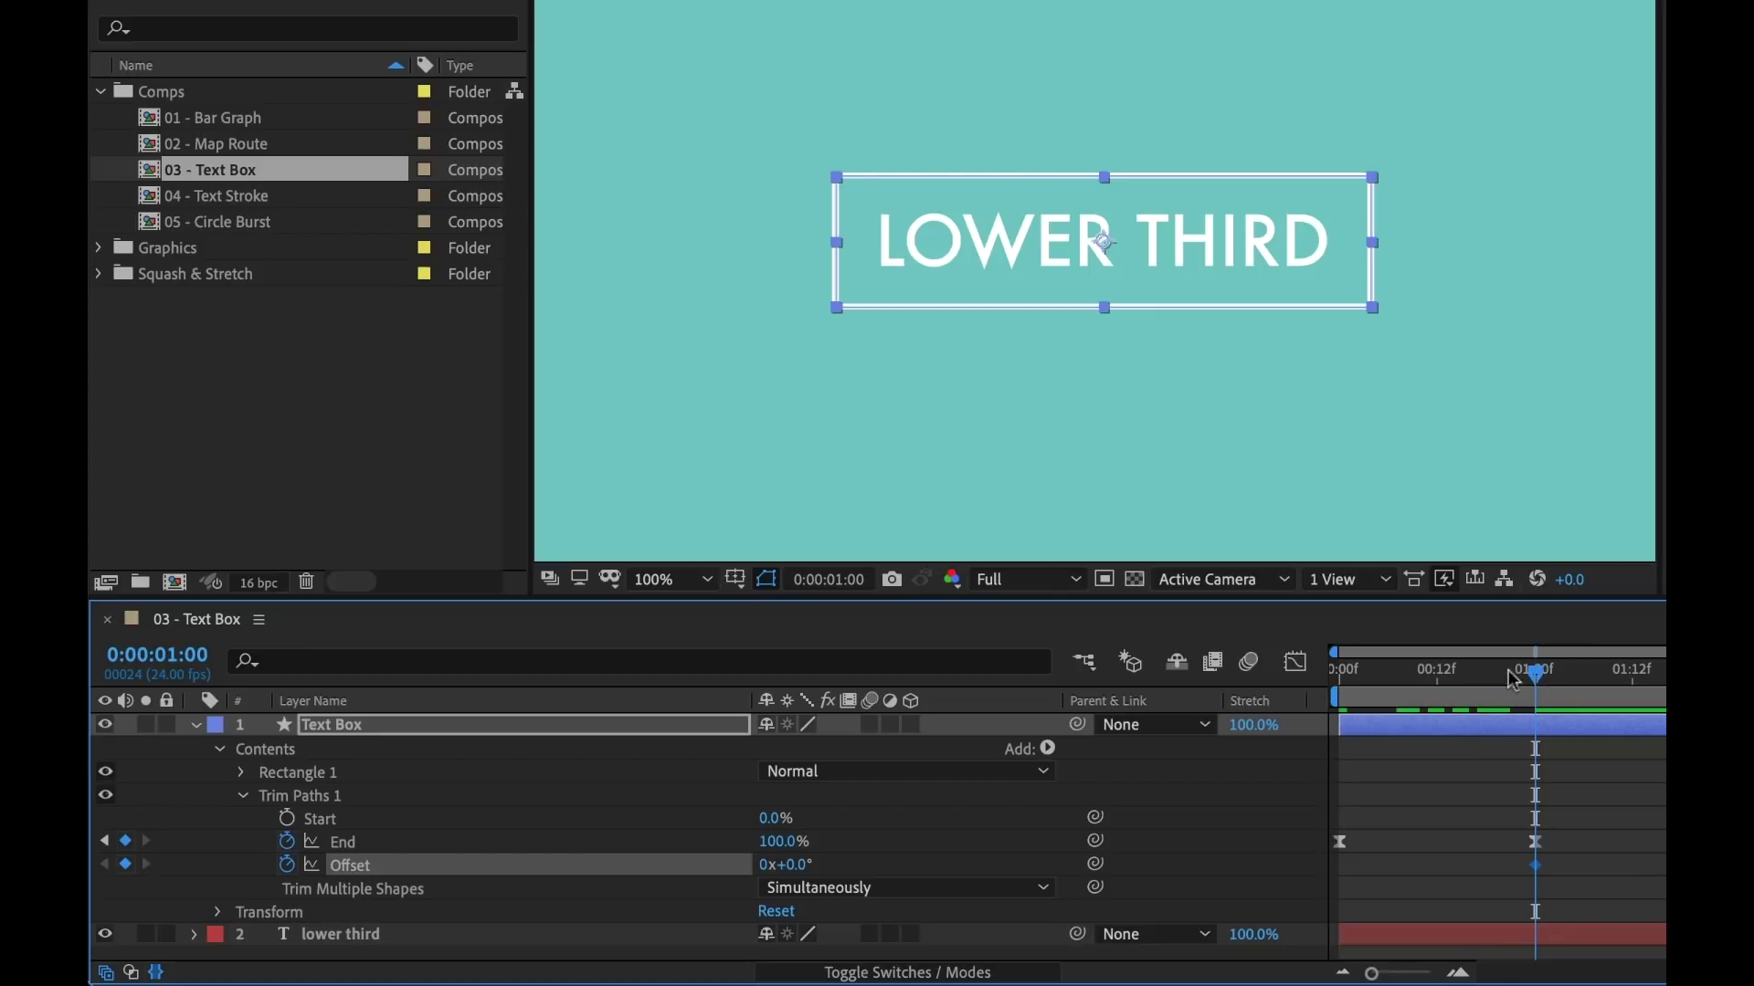
pyautogui.moveTo(1512, 681); pyautogui.dragTo(1296, 698)
pyautogui.click(797, 868)
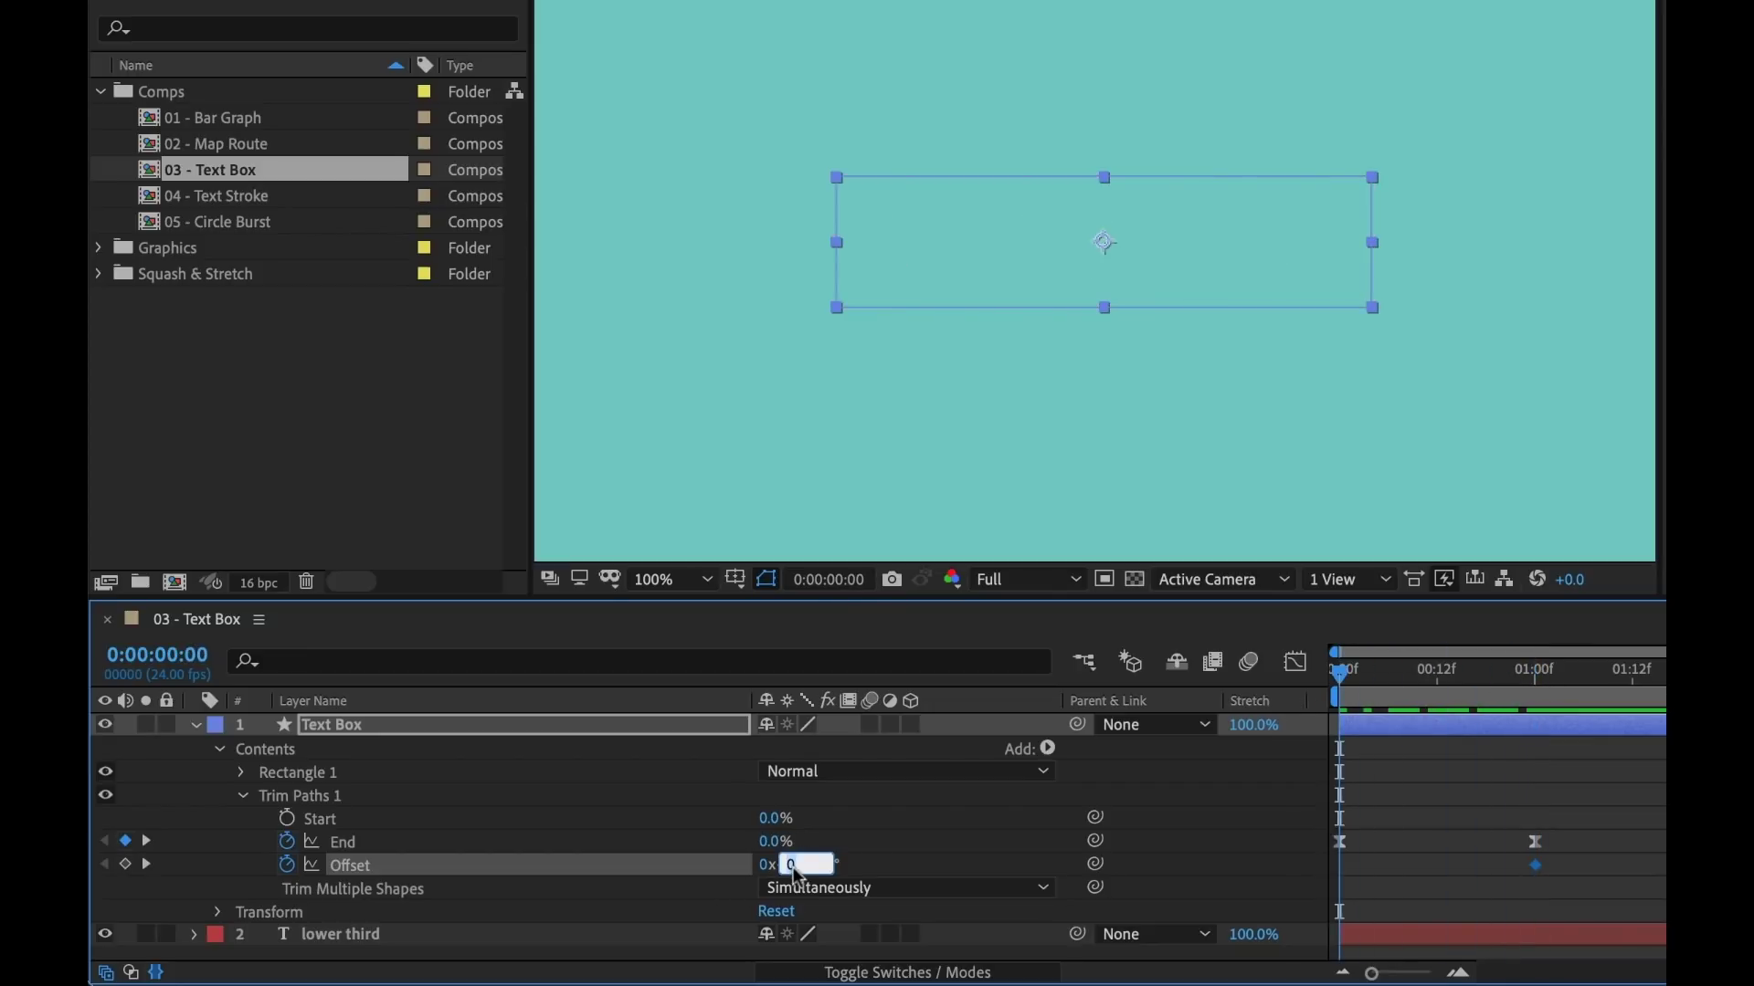
pyautogui.press('Return')
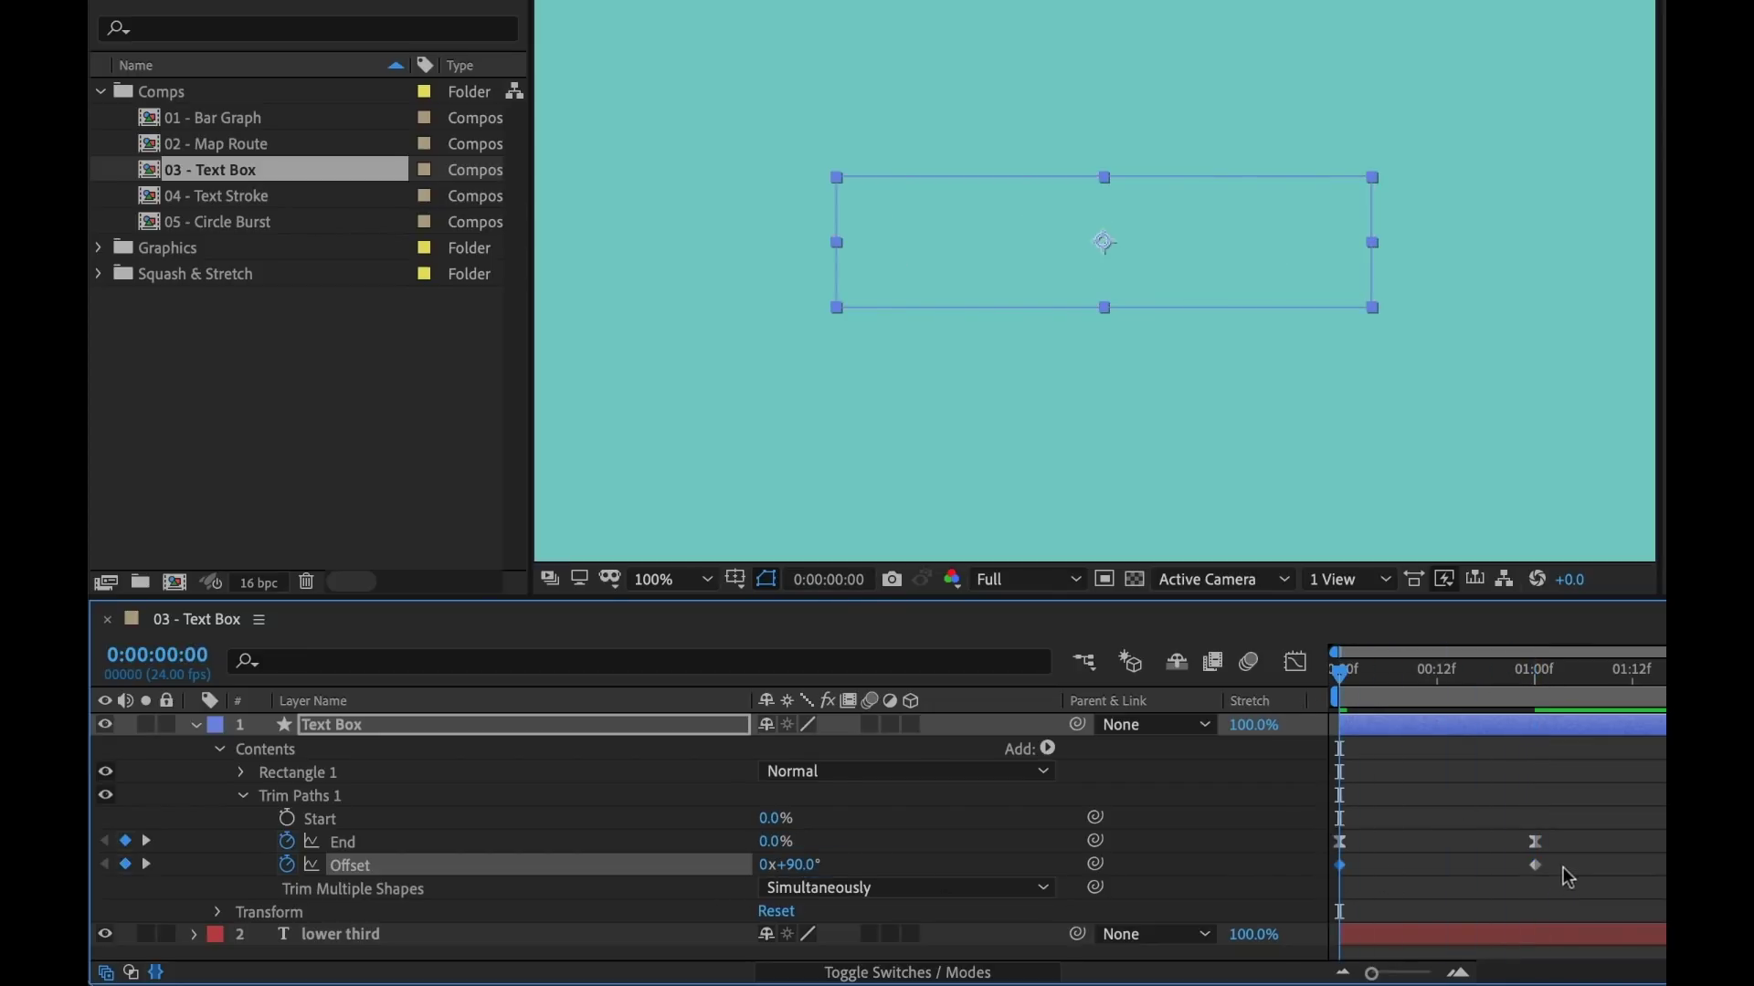
# Step: Steepen the Offset ease in the Graph Editor and preview the finished lower-third animation
pyautogui.click(1307, 880)
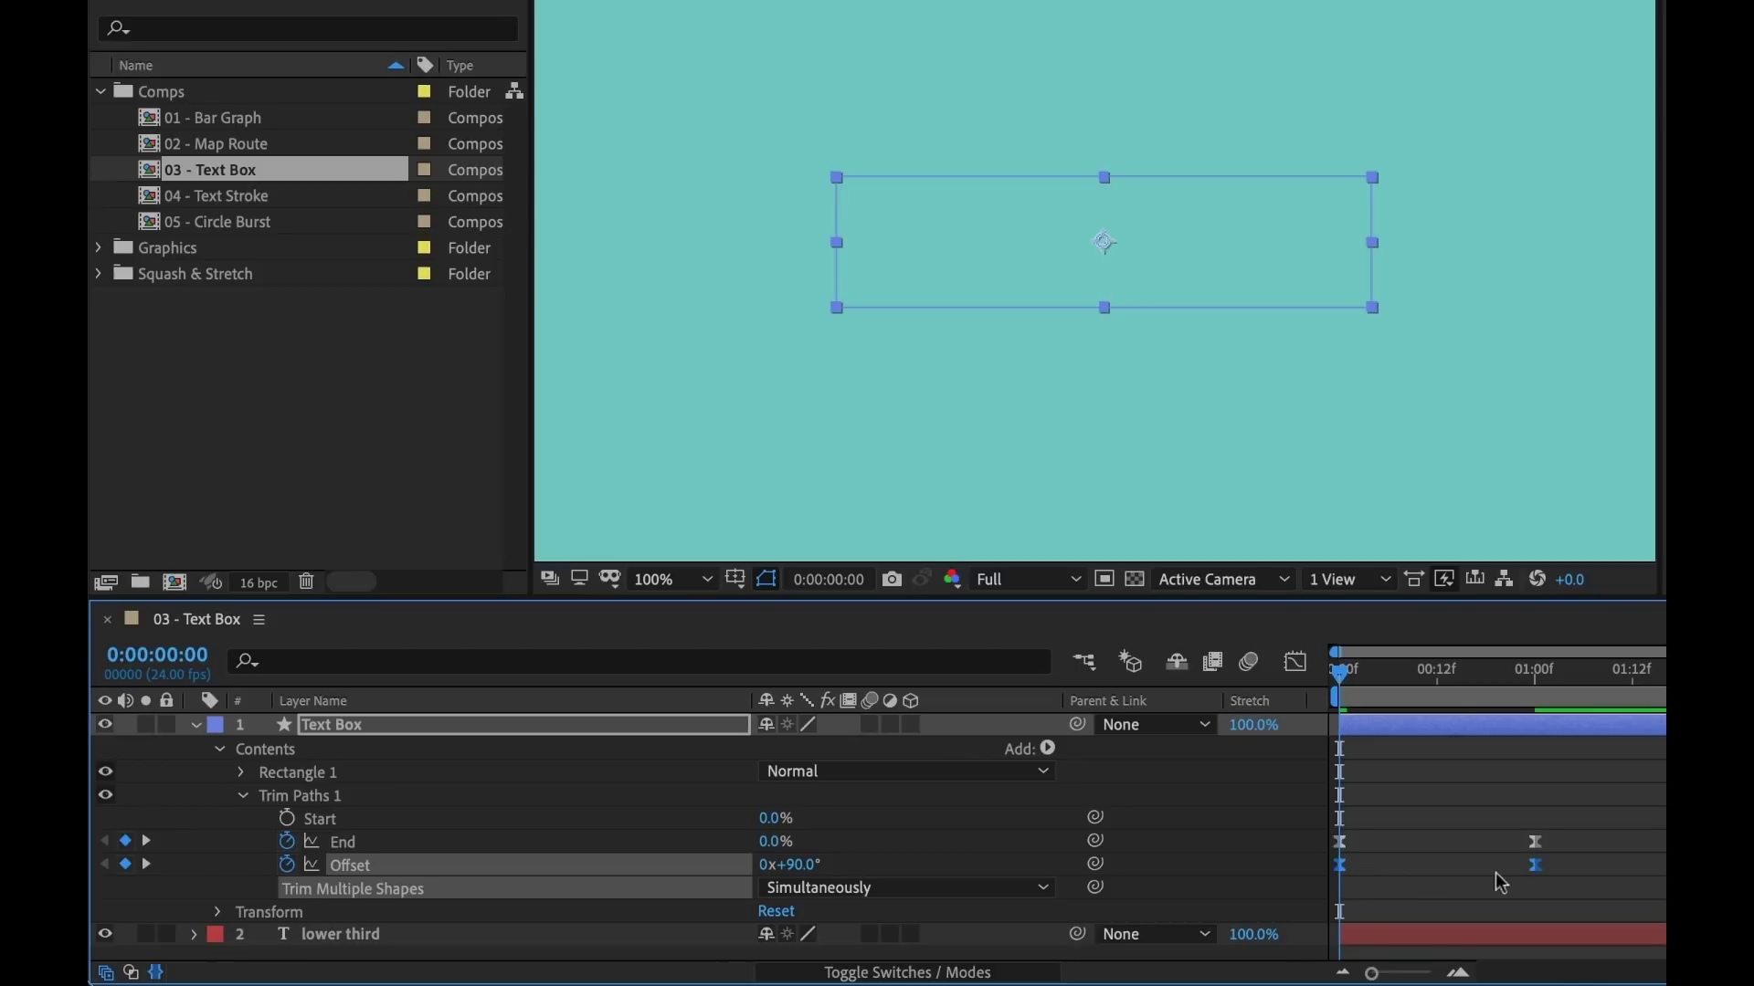
pyautogui.click(1295, 661)
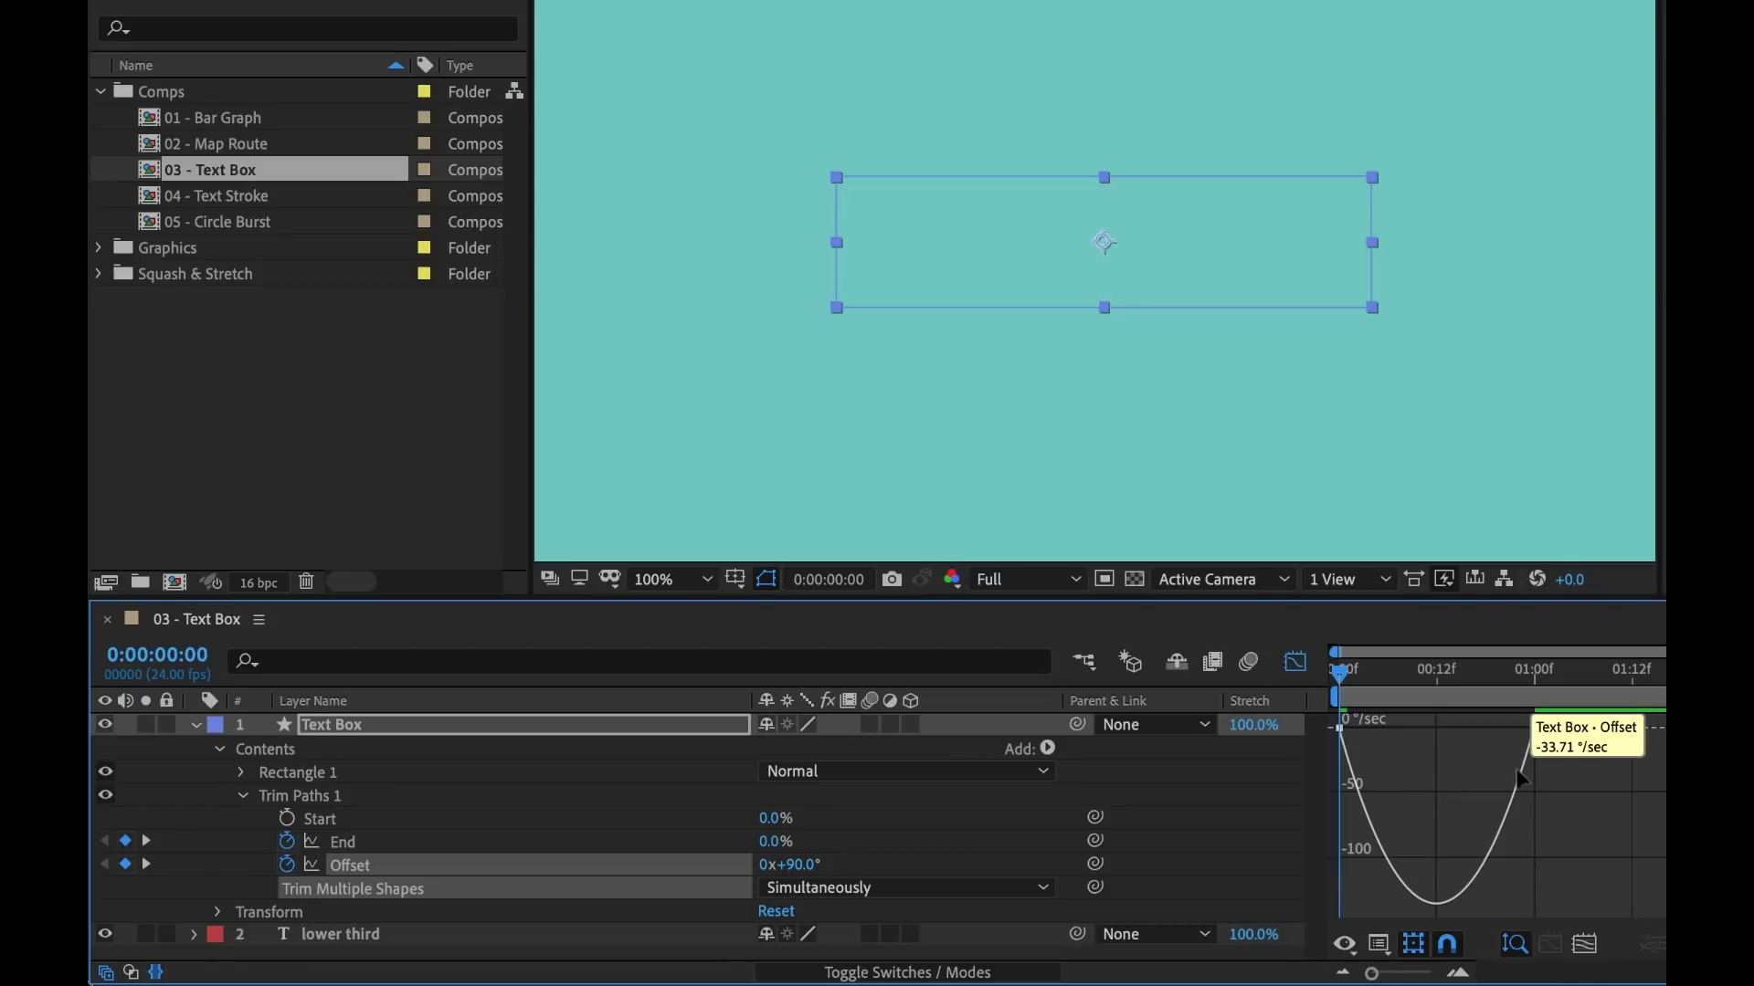
pyautogui.moveTo(1501, 737); pyautogui.dragTo(1403, 737)
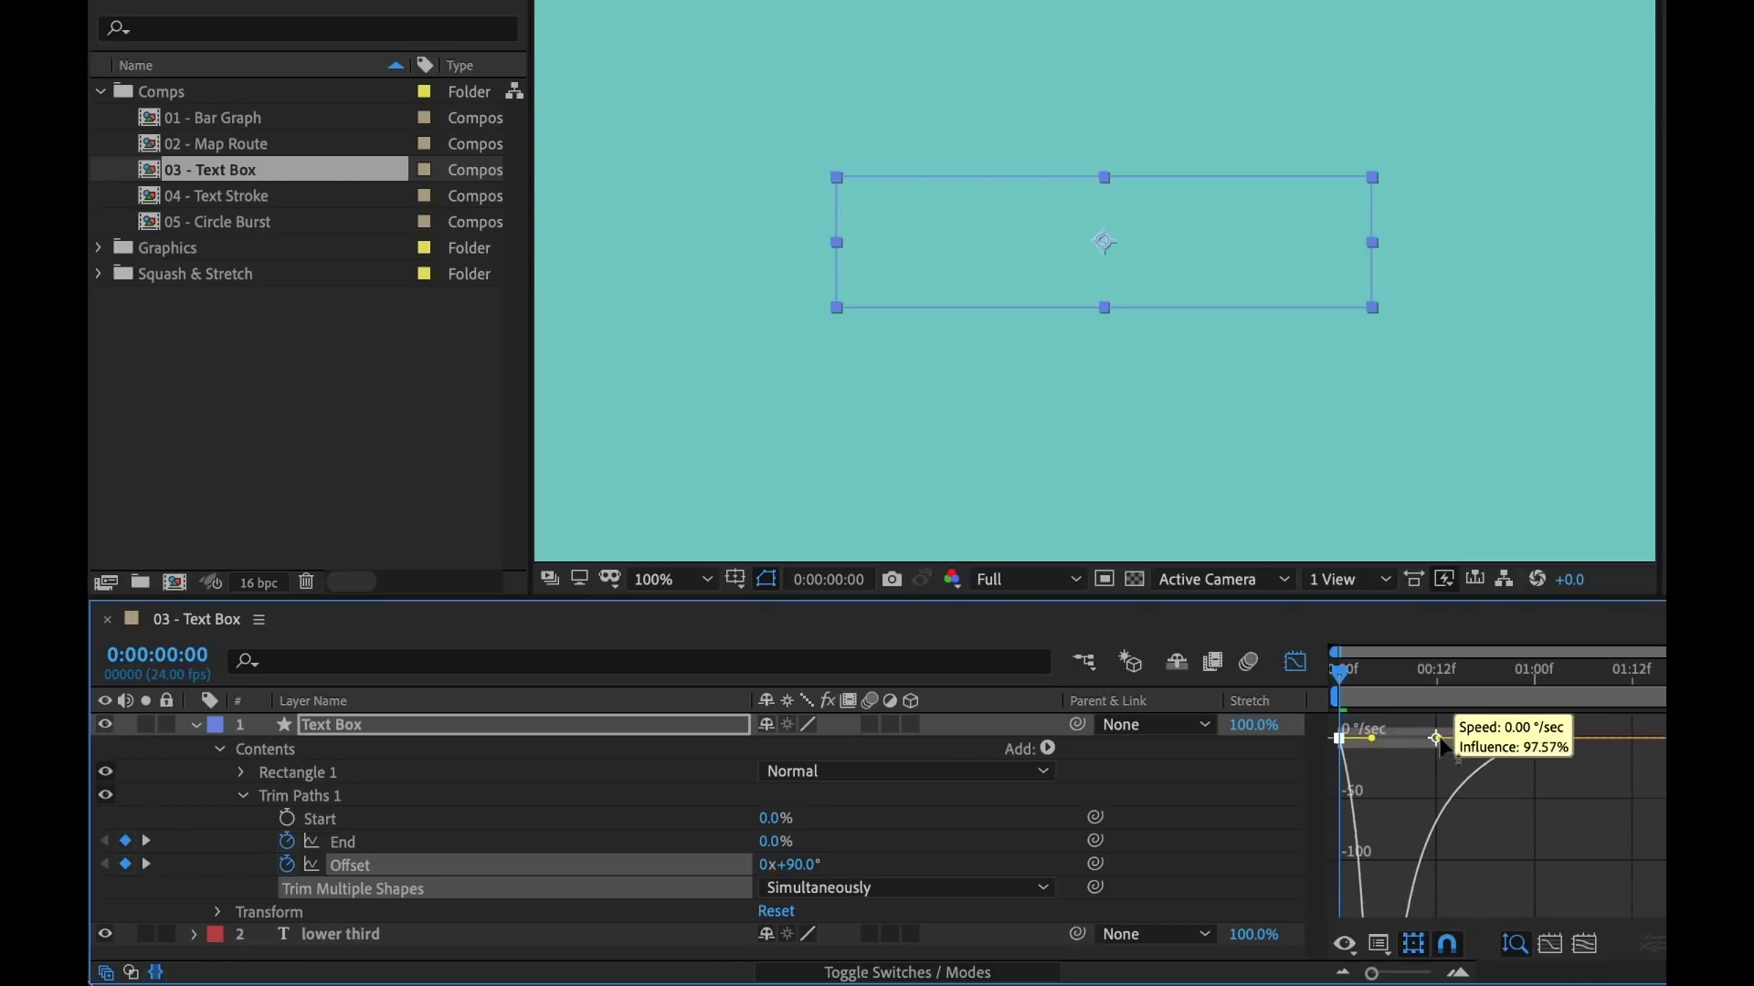
pyautogui.click(1295, 662)
pyautogui.click(1660, 791)
pyautogui.press('space')
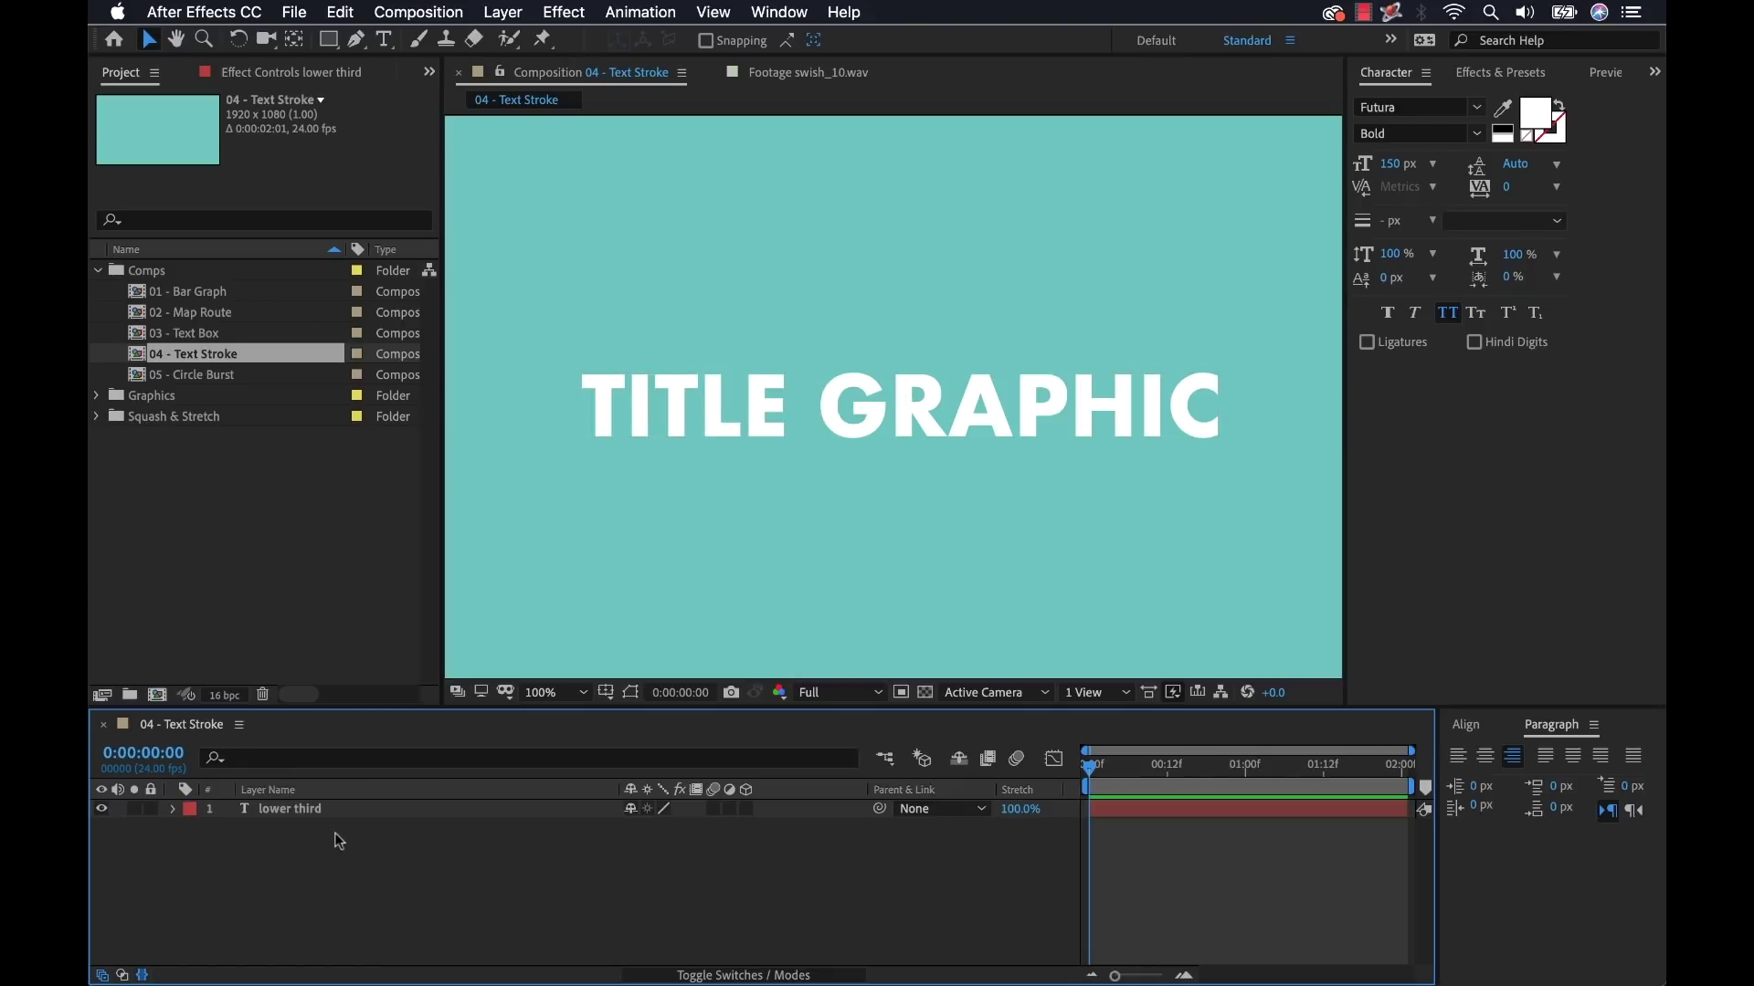
pyautogui.click(307, 810)
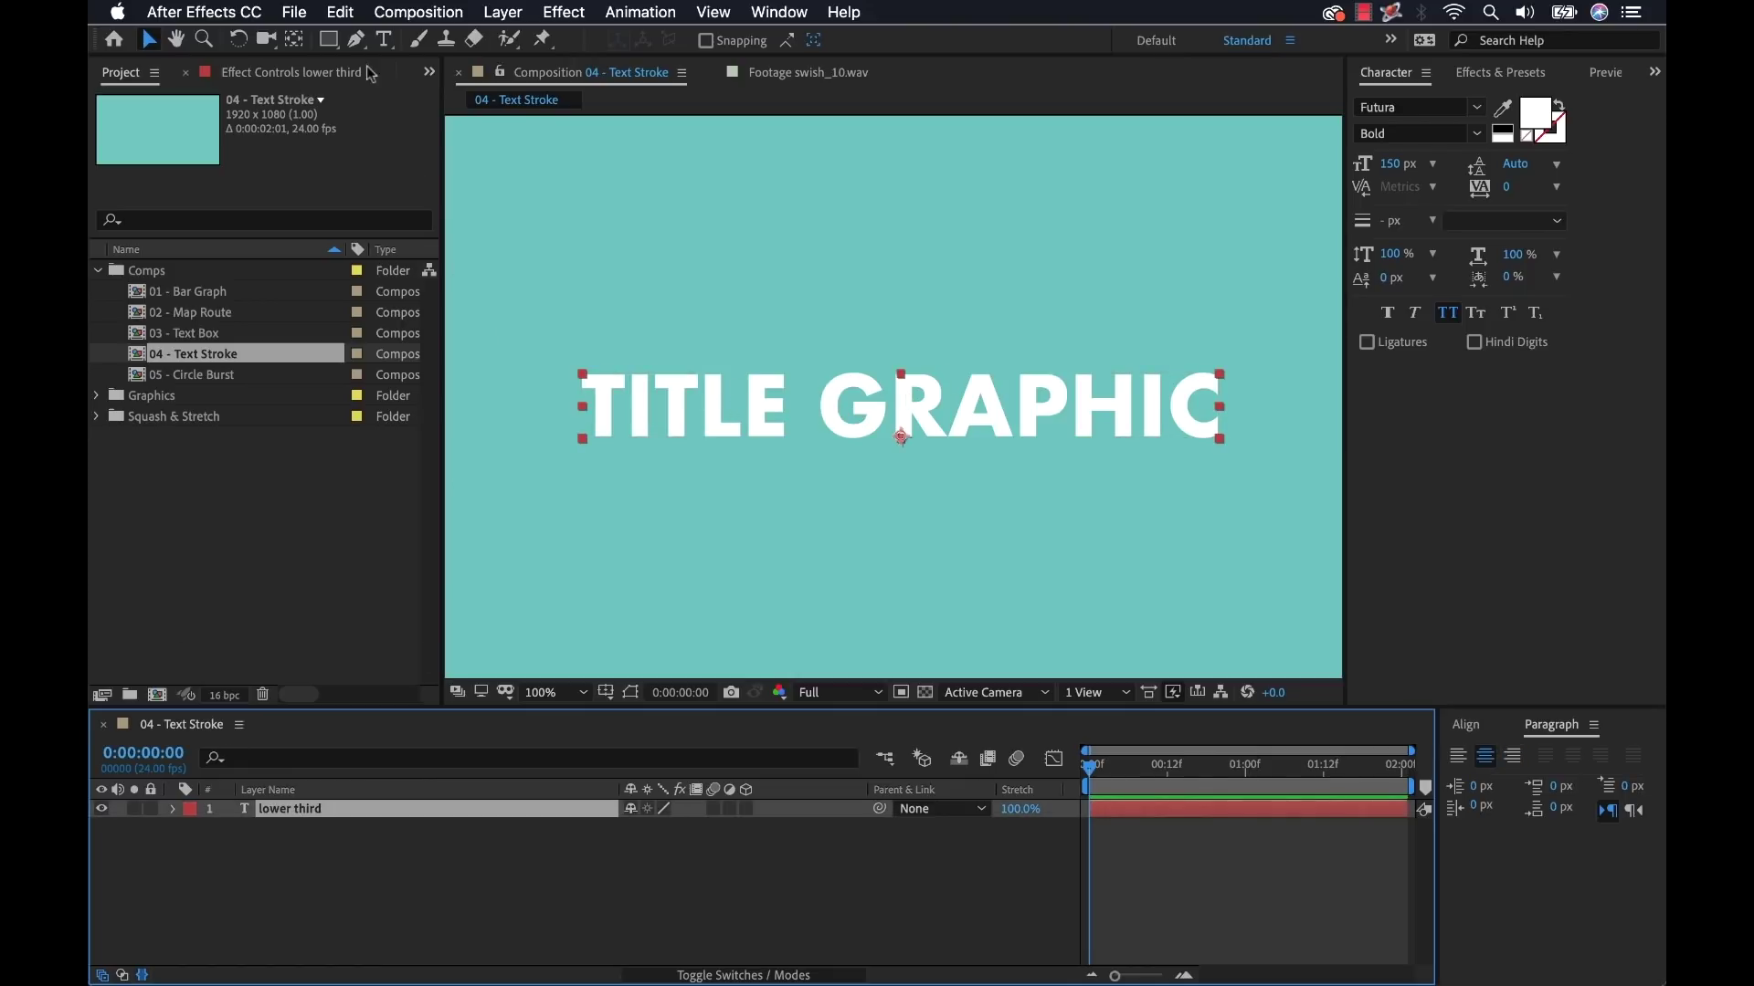
# Step: Create shapes from the TITLE GRAPHIC text and expand the Outlines layer's per-letter groups
pyautogui.click(510, 13)
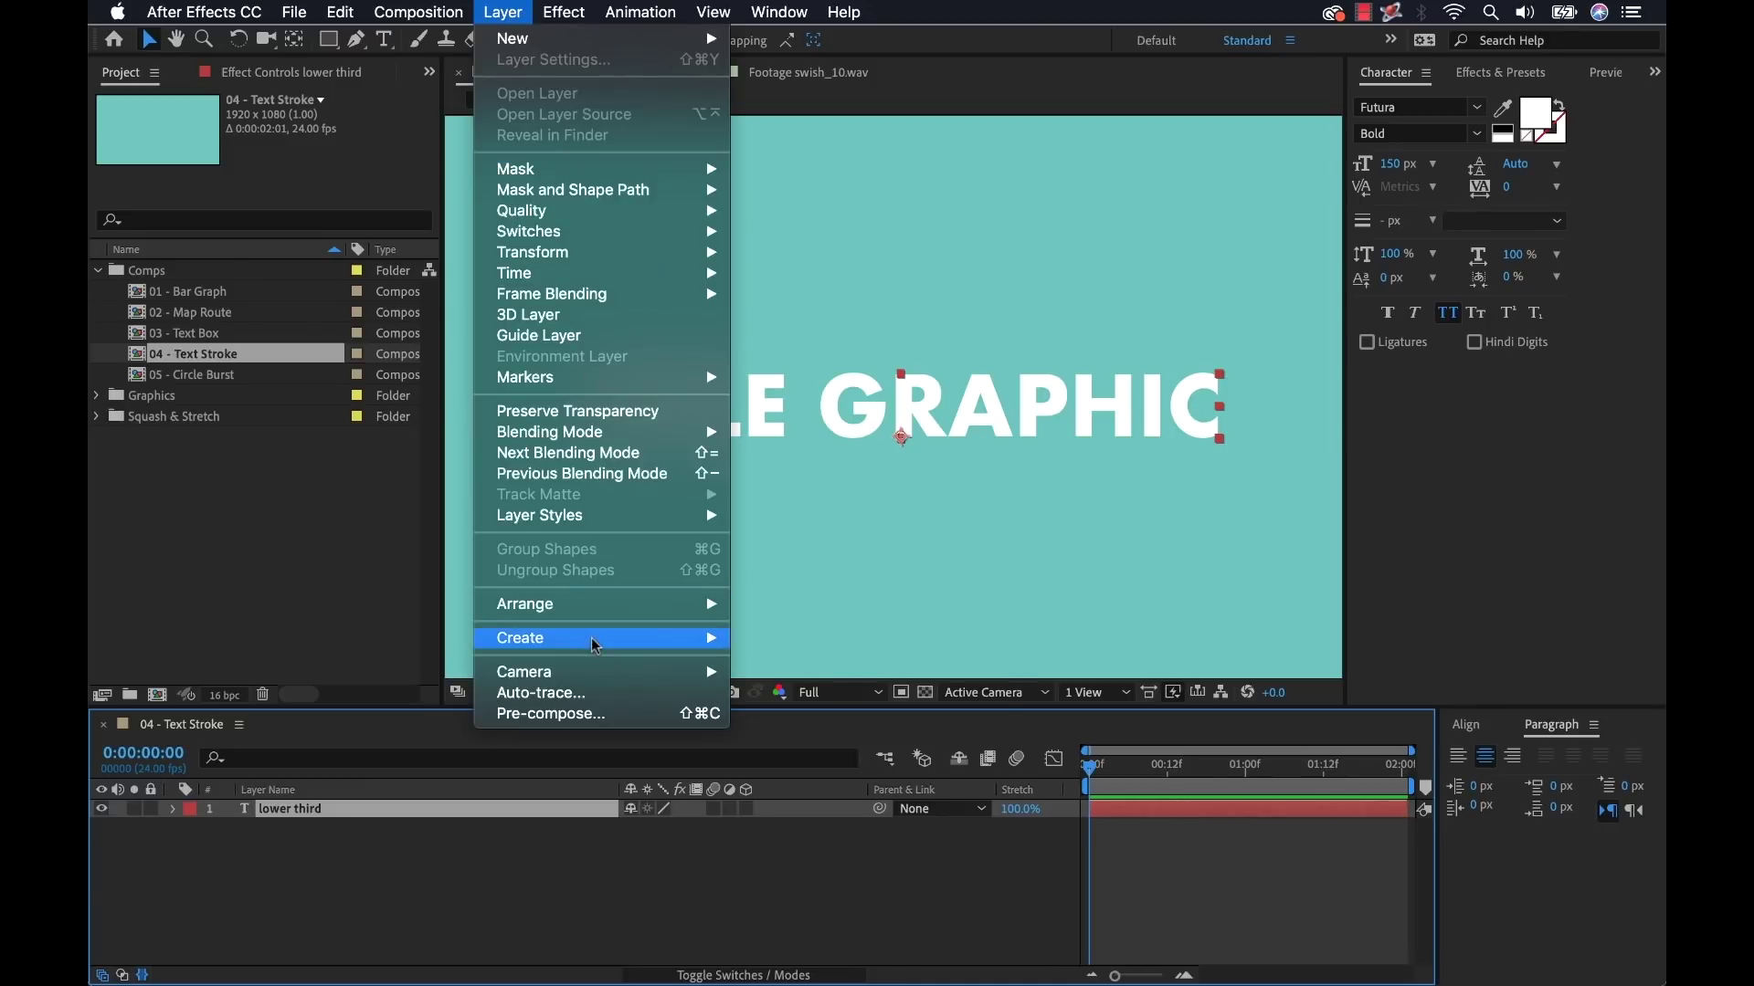
pyautogui.moveTo(593, 641)
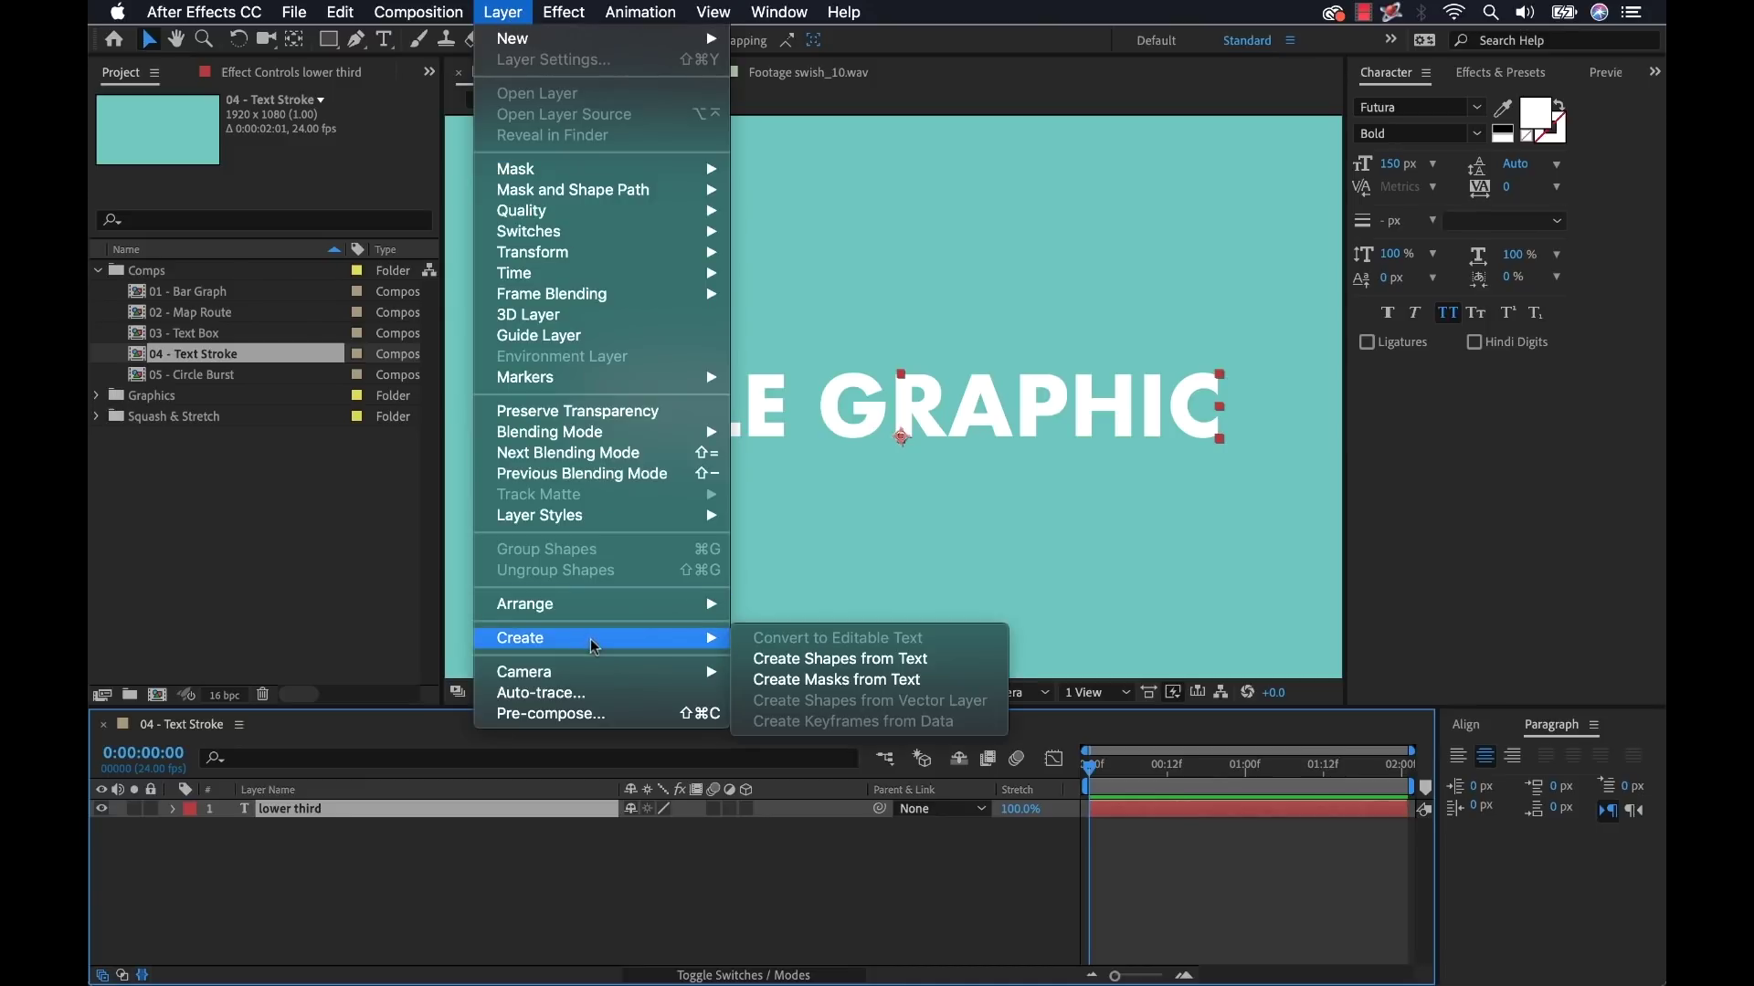
pyautogui.click(955, 670)
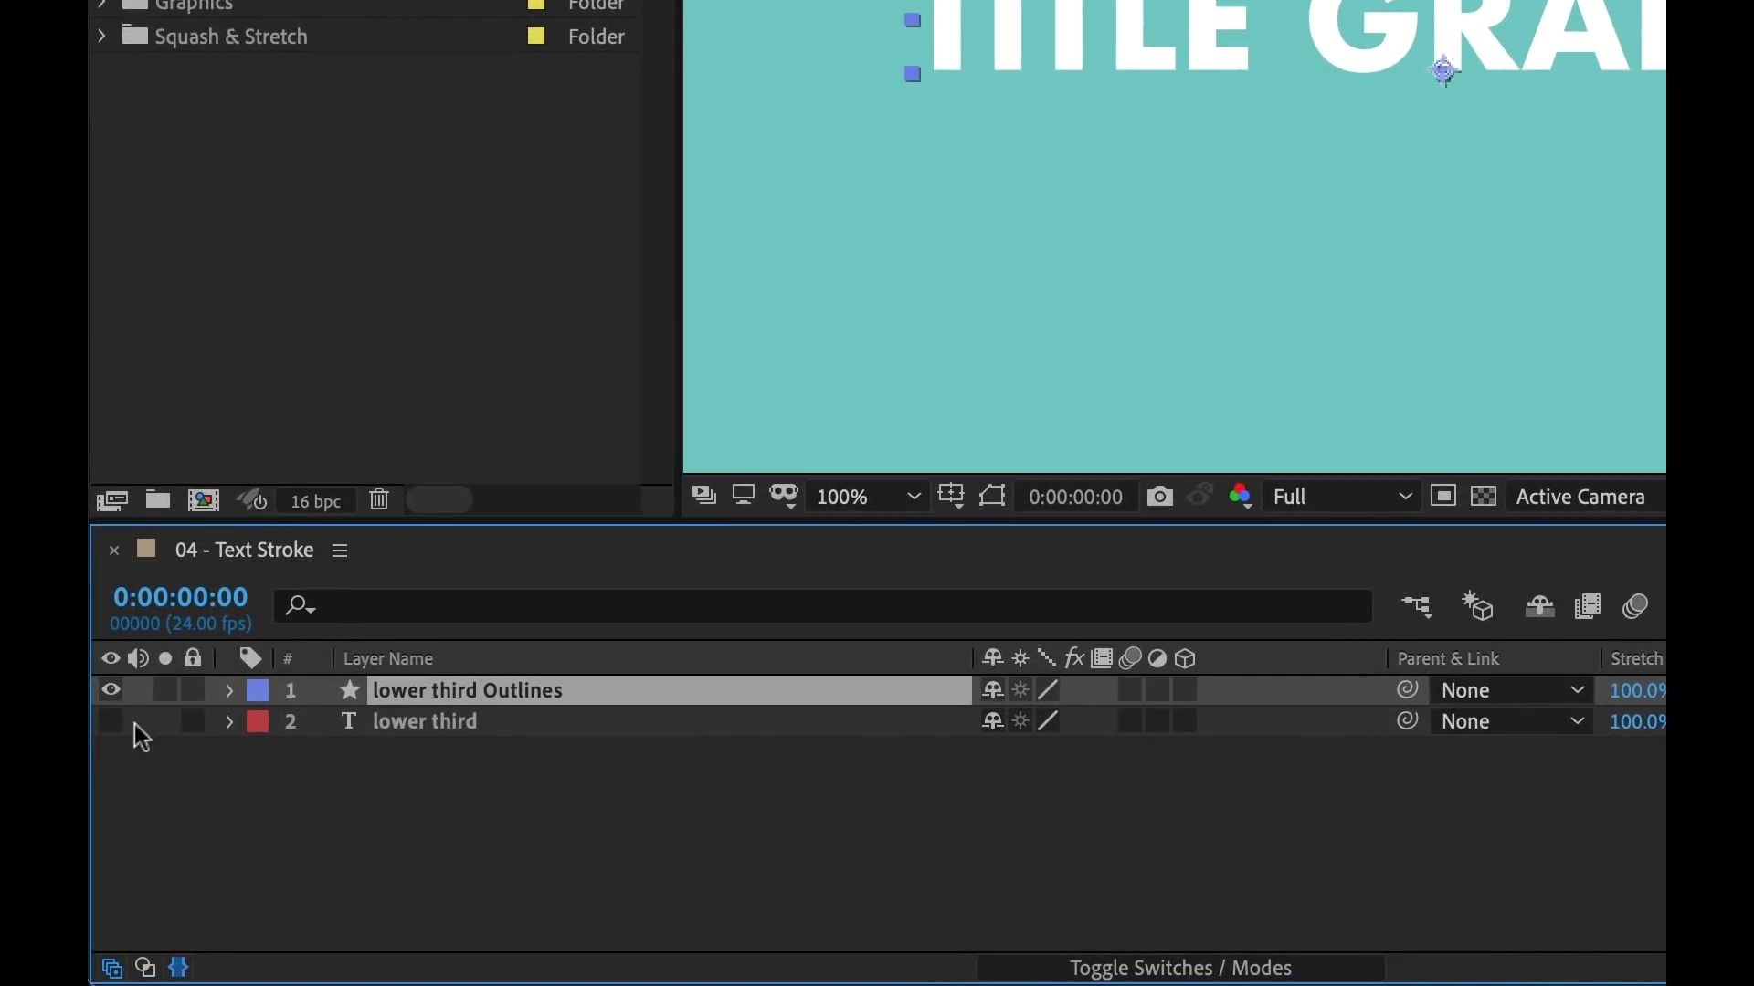
pyautogui.click(226, 690)
pyautogui.click(262, 723)
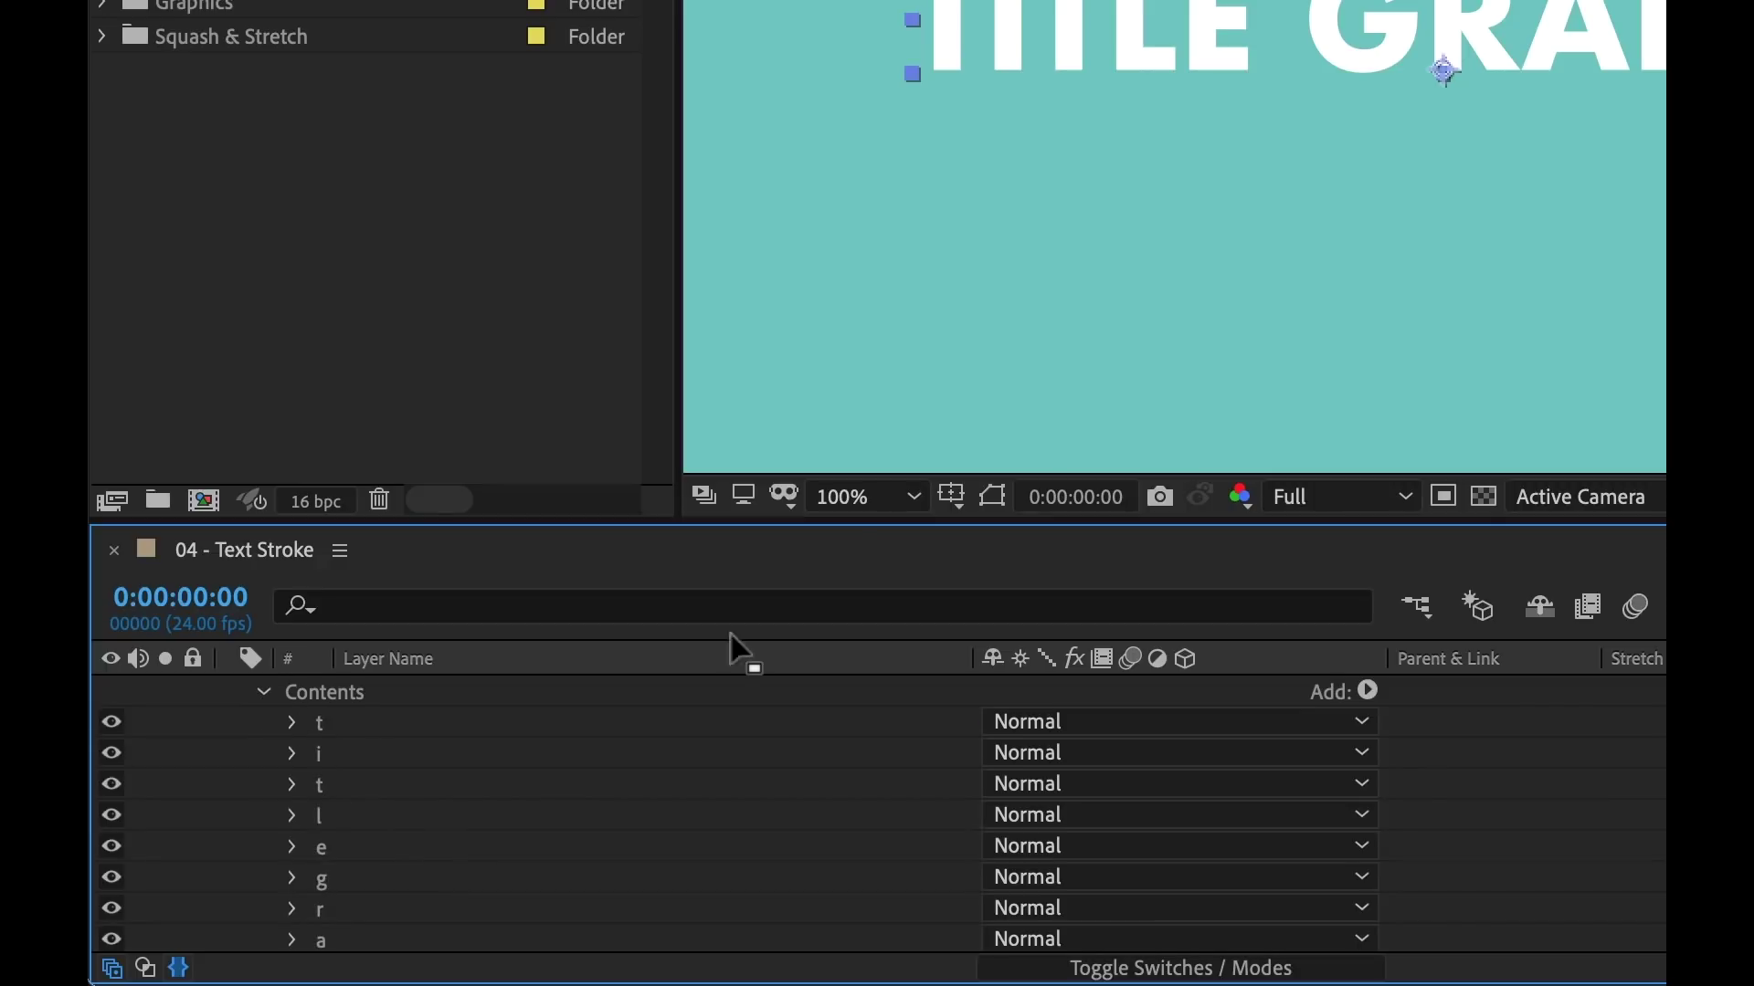
pyautogui.moveTo(854, 521); pyautogui.dragTo(680, 330)
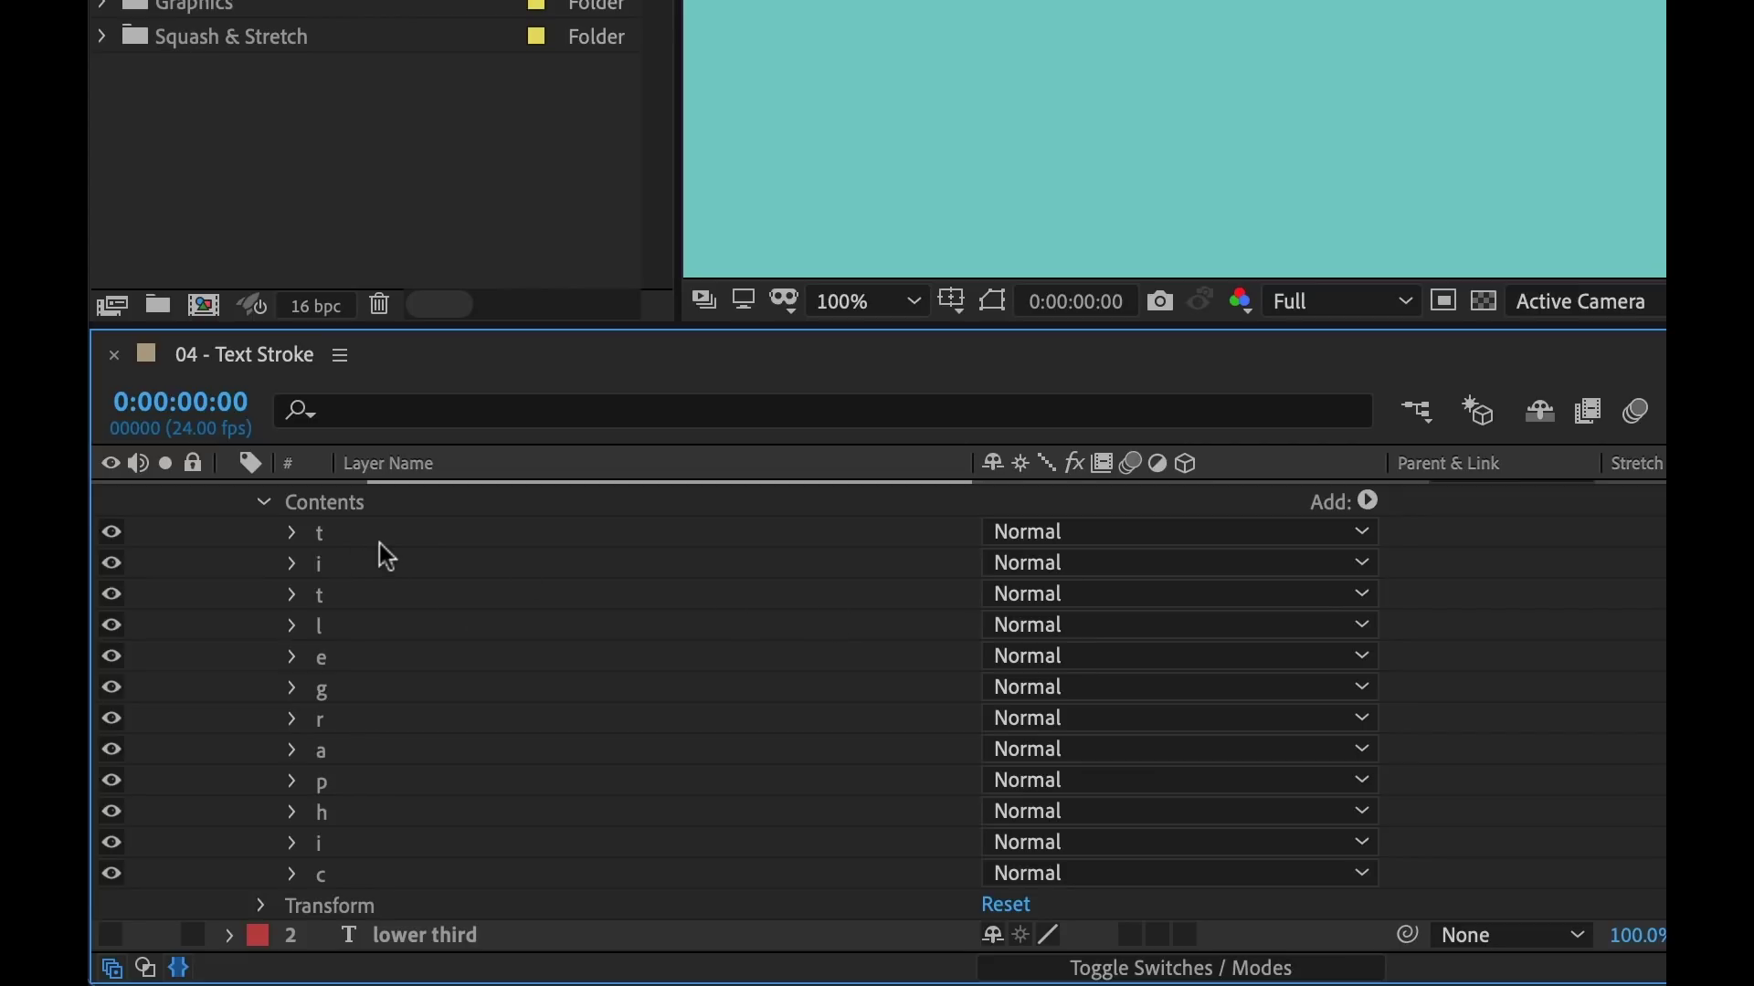
pyautogui.scroll(1, 383, 537)
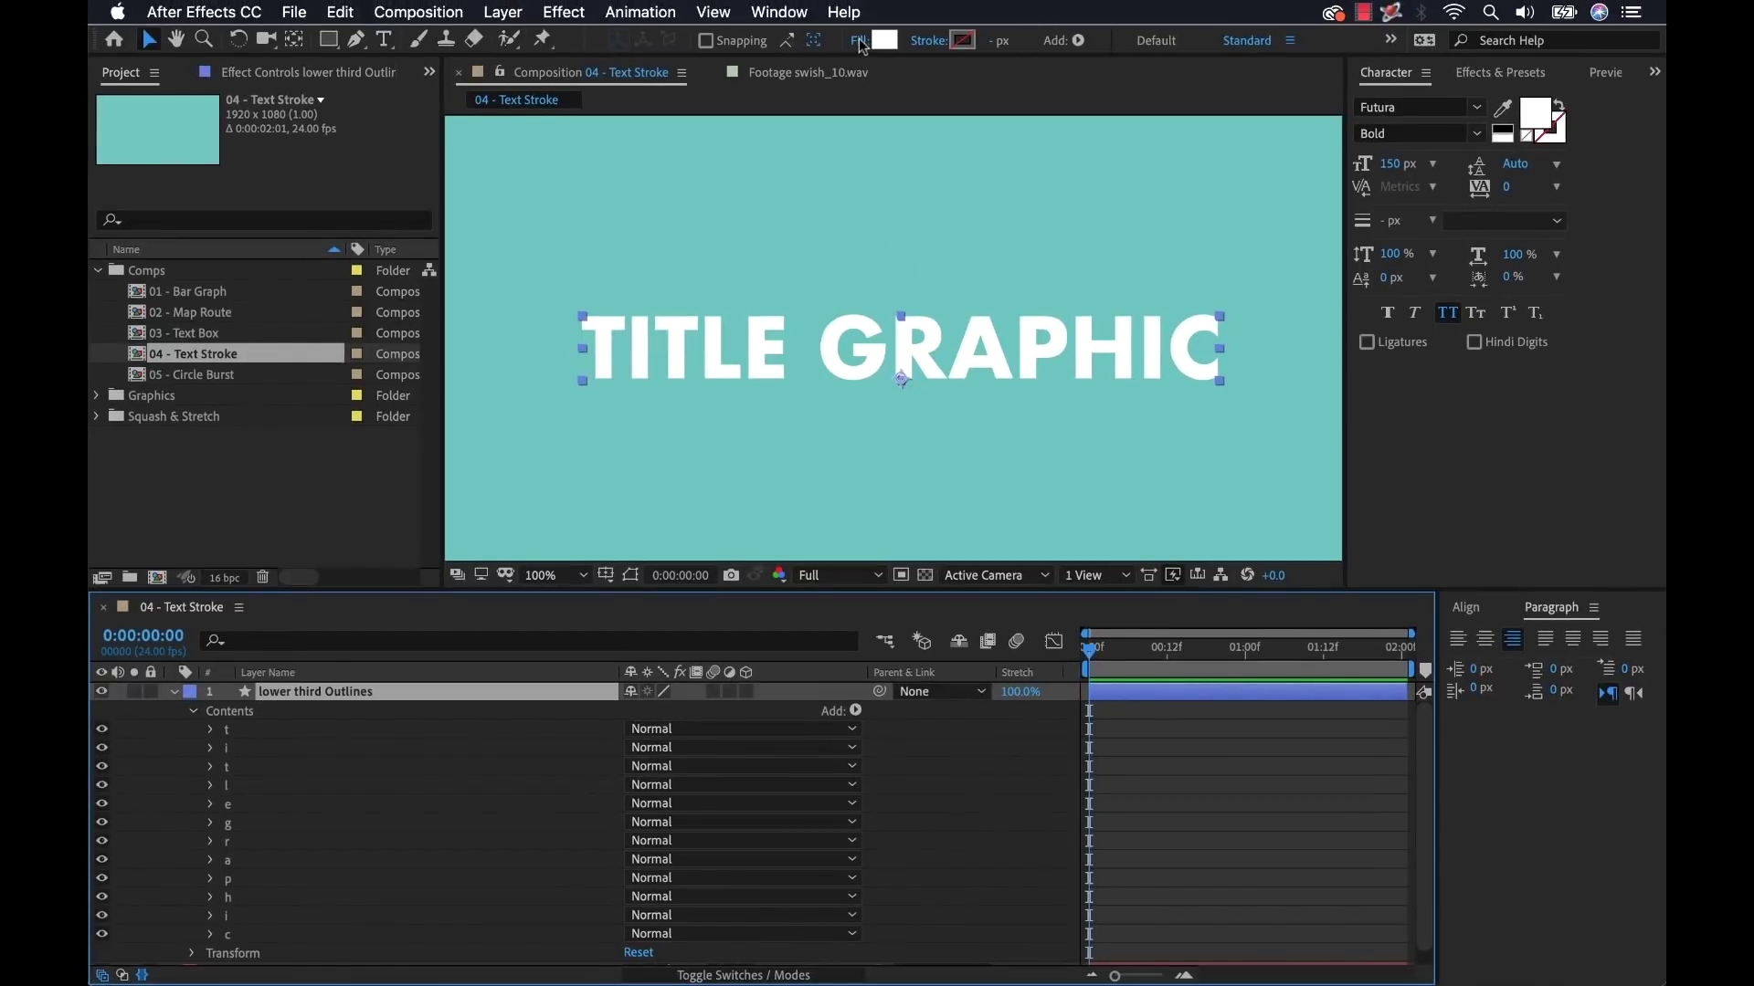
# Step: Give the letter outlines no fill and a solid-colour stroke 4 px wide
pyautogui.click(860, 41)
pyautogui.click(293, 264)
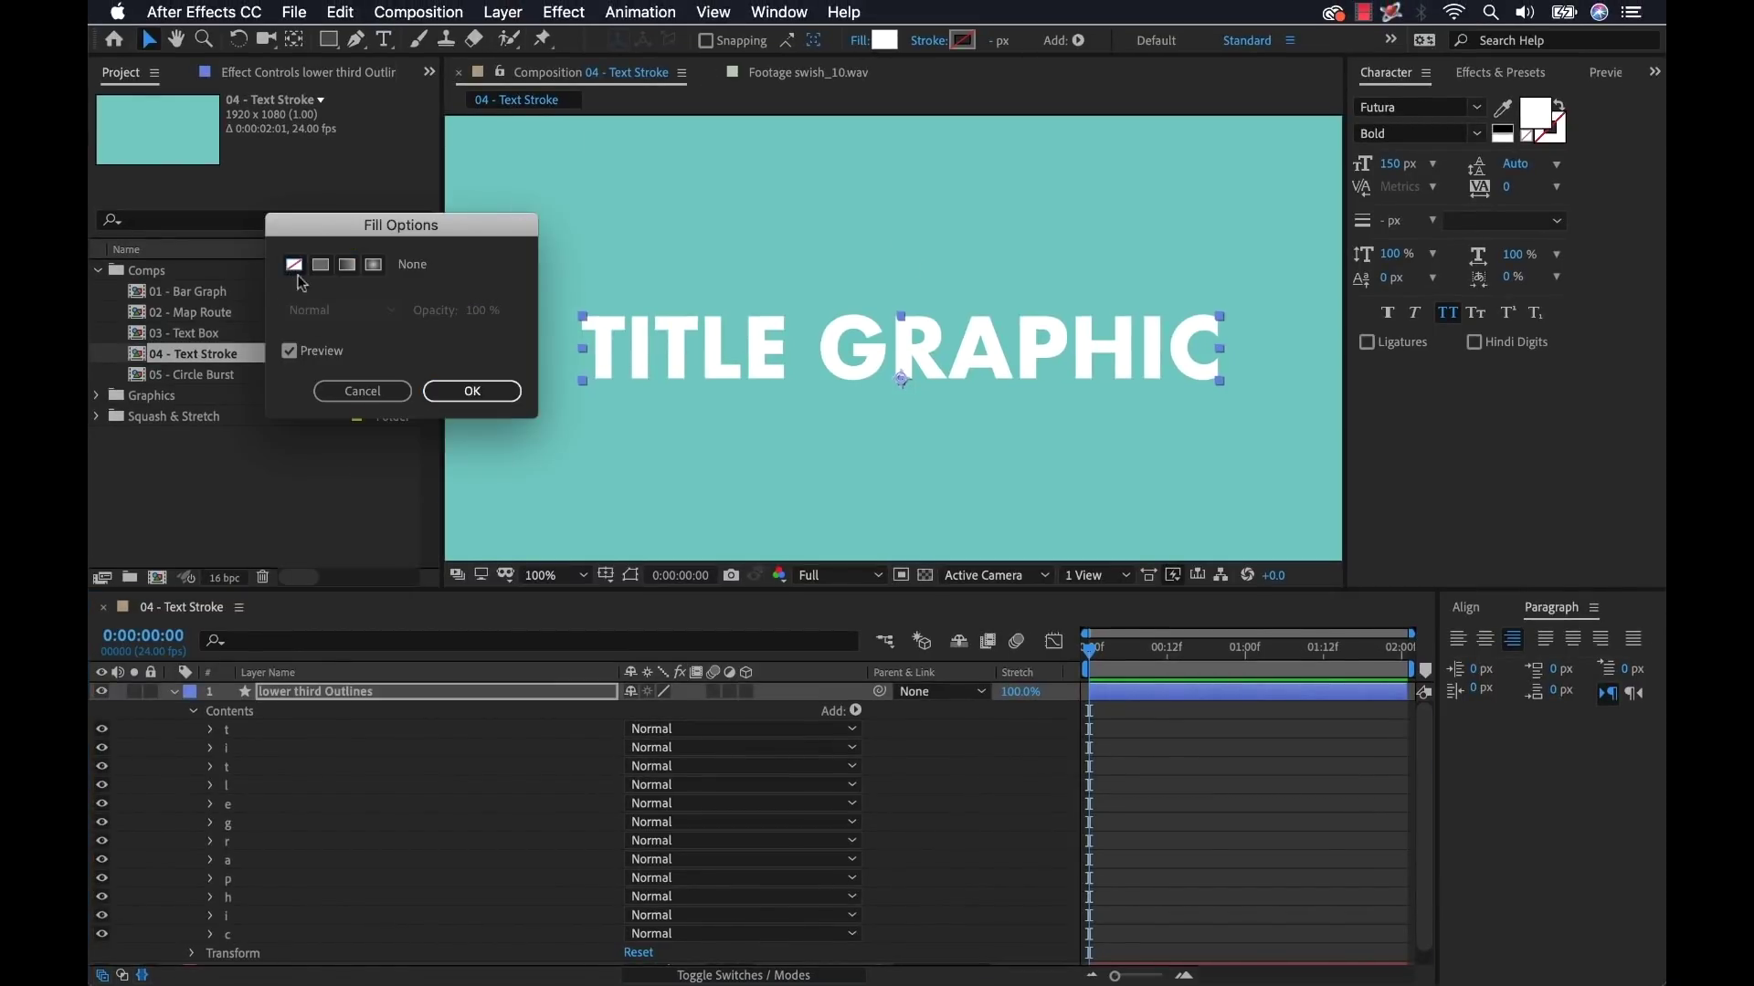
pyautogui.click(472, 391)
pyautogui.click(924, 41)
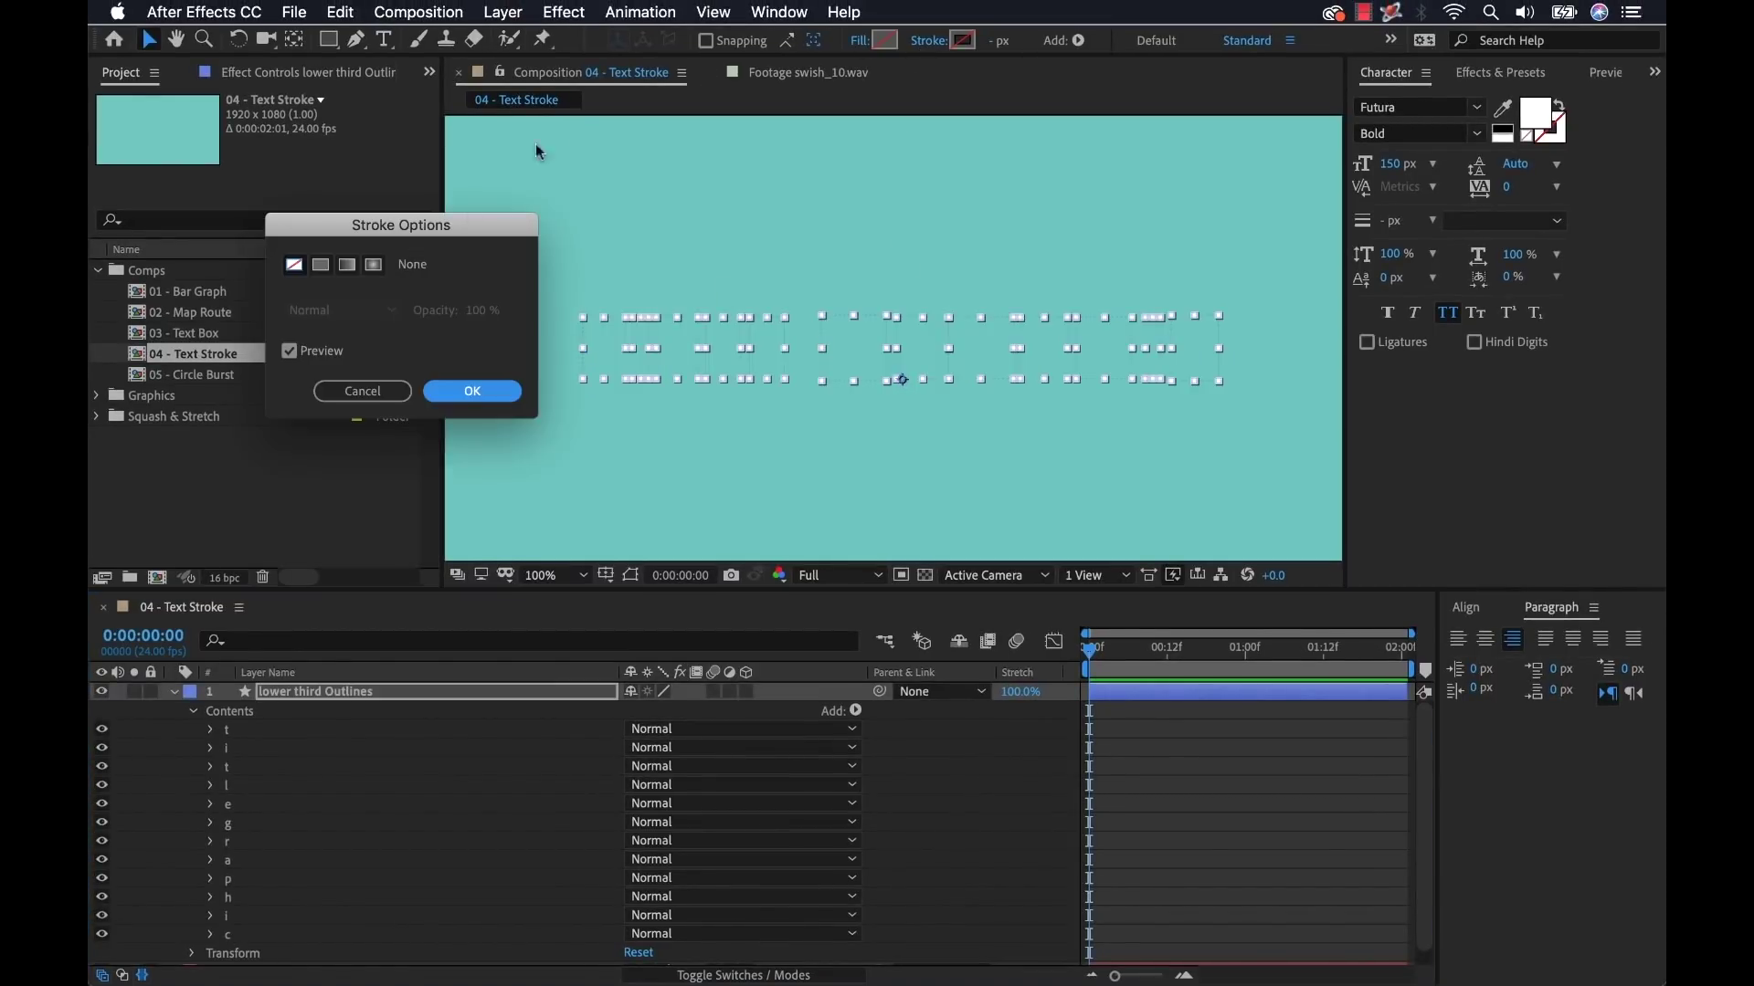
pyautogui.click(320, 264)
pyautogui.click(471, 393)
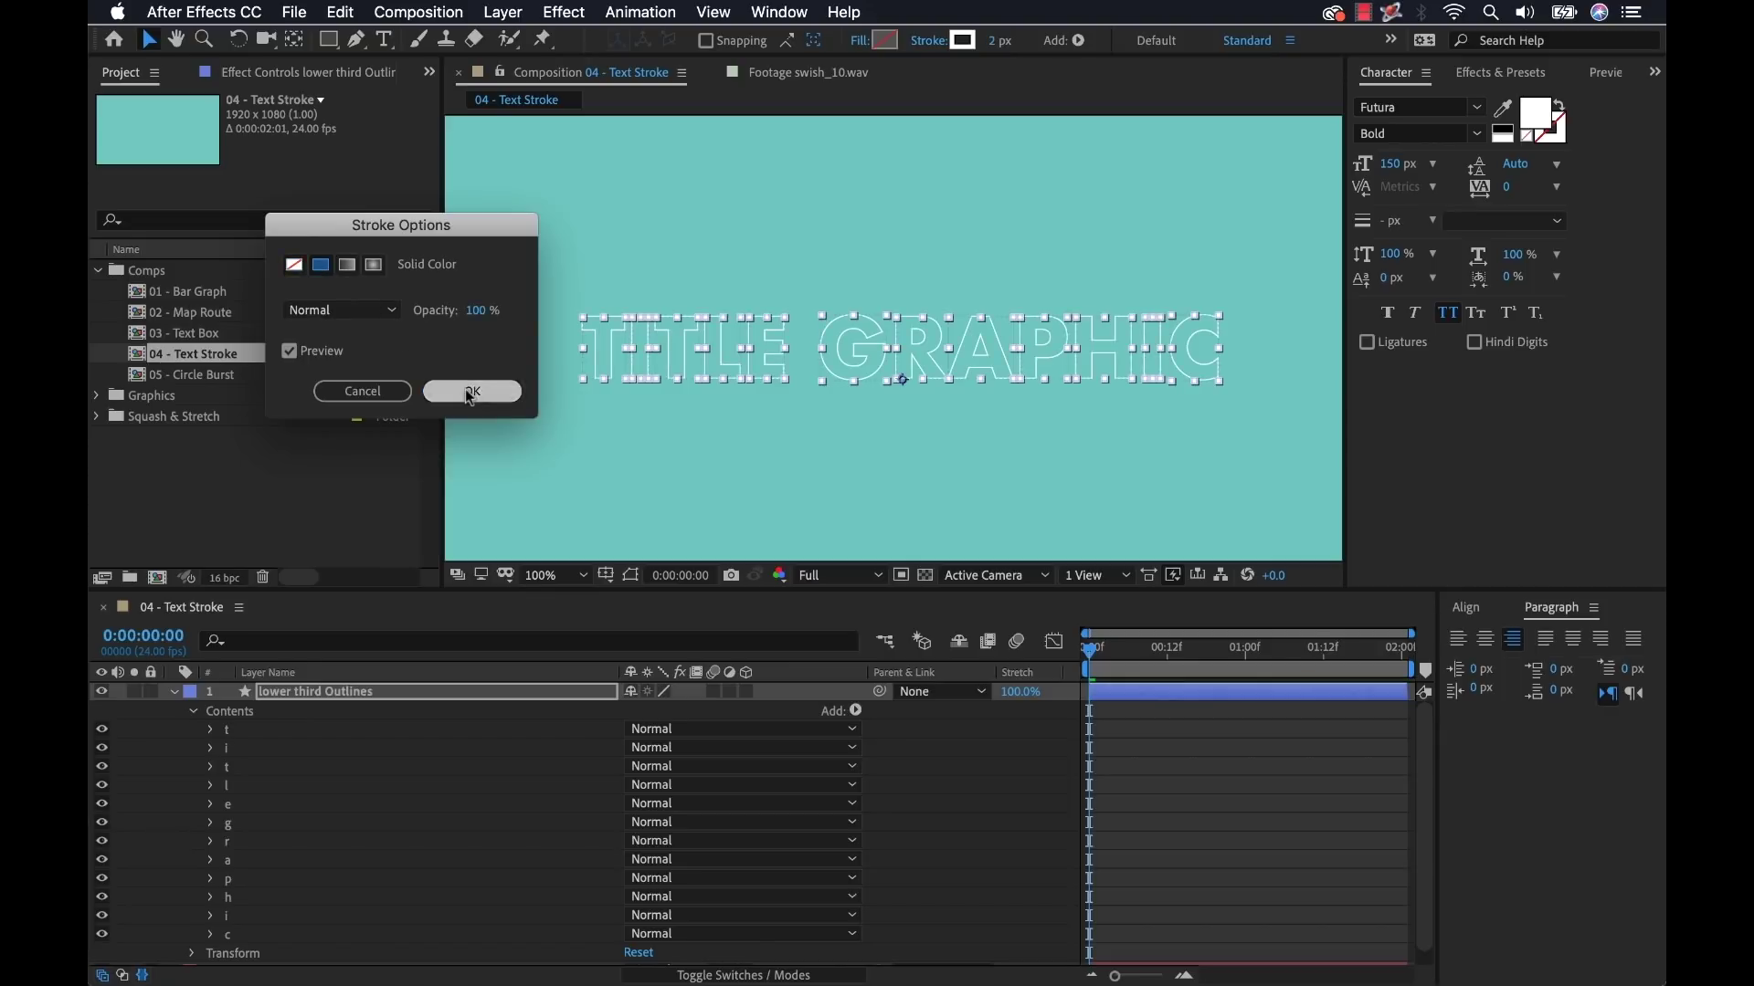
pyautogui.click(991, 40)
pyautogui.write('4')
pyautogui.press('Return')
pyautogui.click(1239, 763)
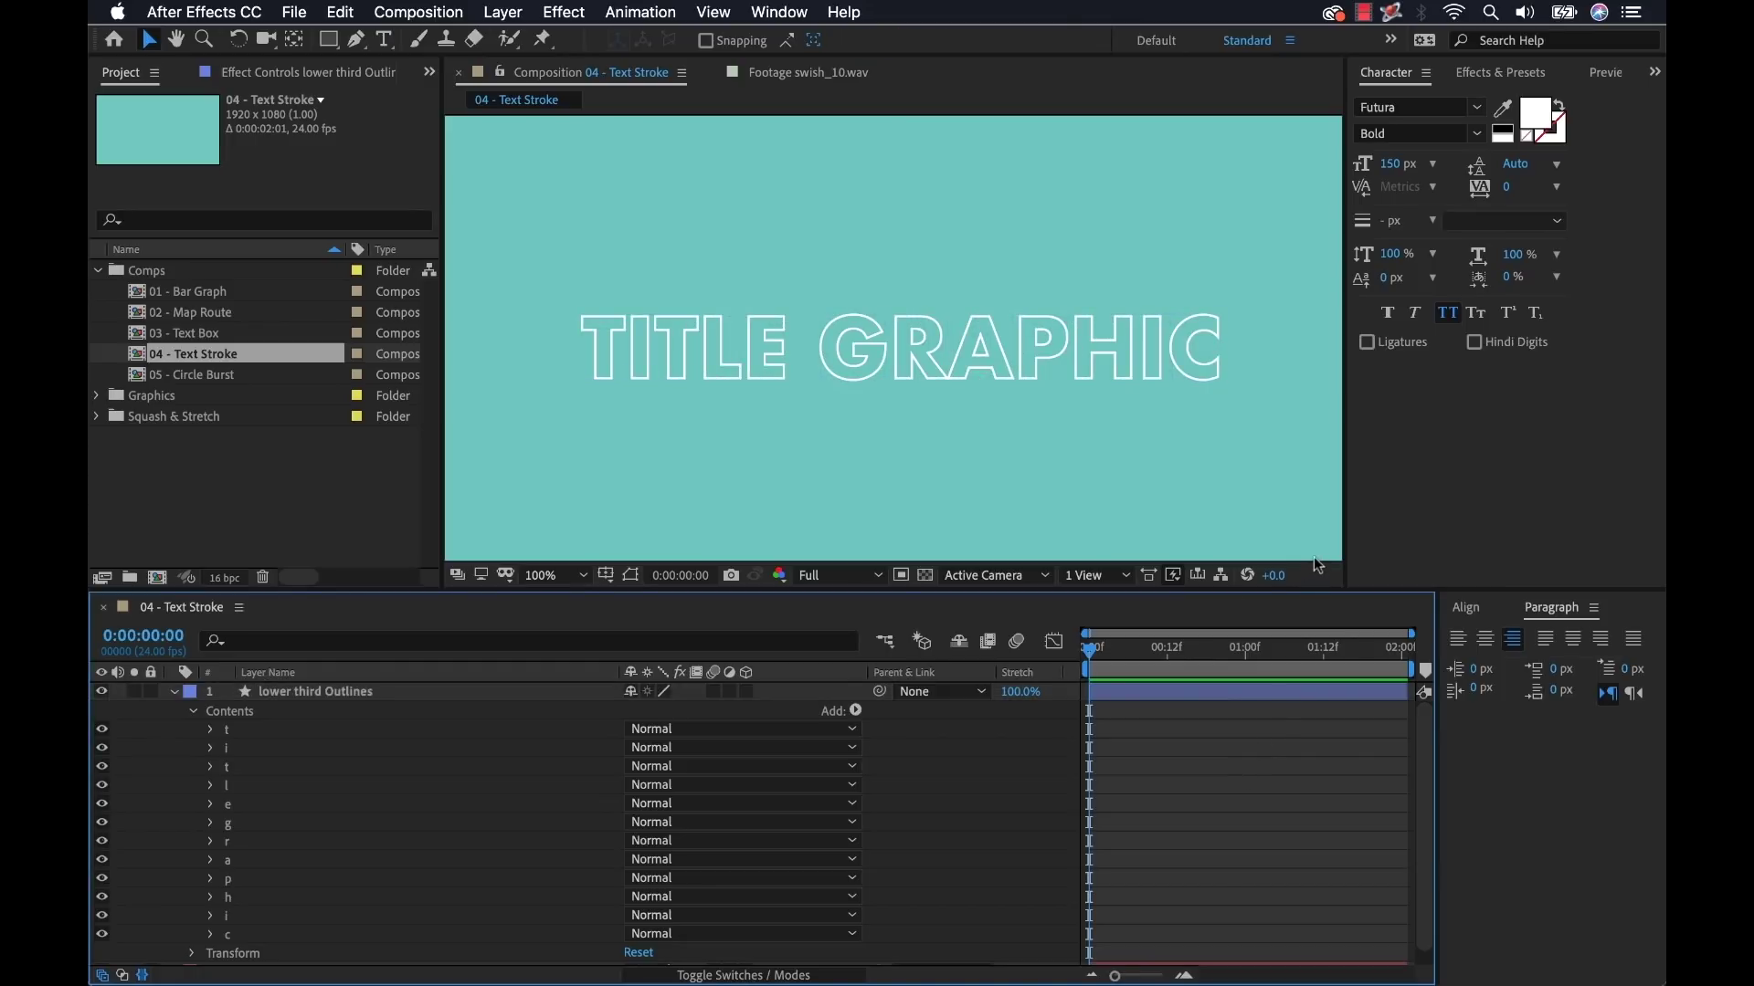
pyautogui.click(194, 711)
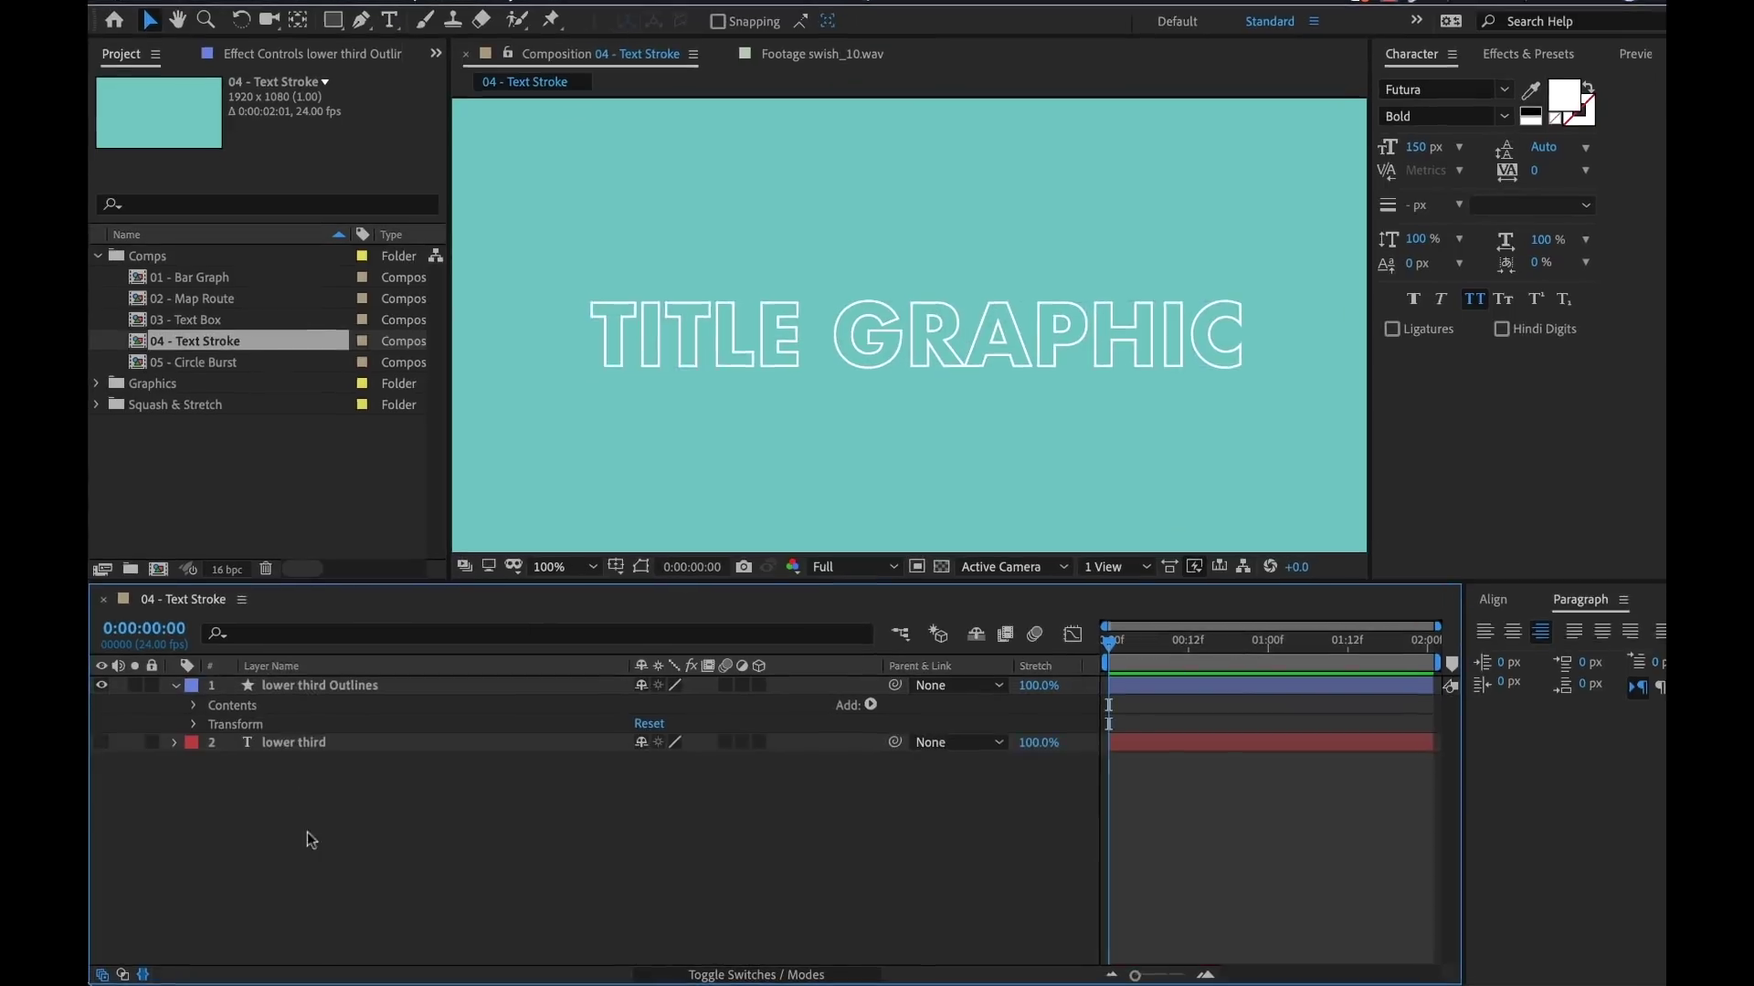
# Step: Add Trim Paths to the title letter outlines and expand Trim Paths 1
pyautogui.click(856, 711)
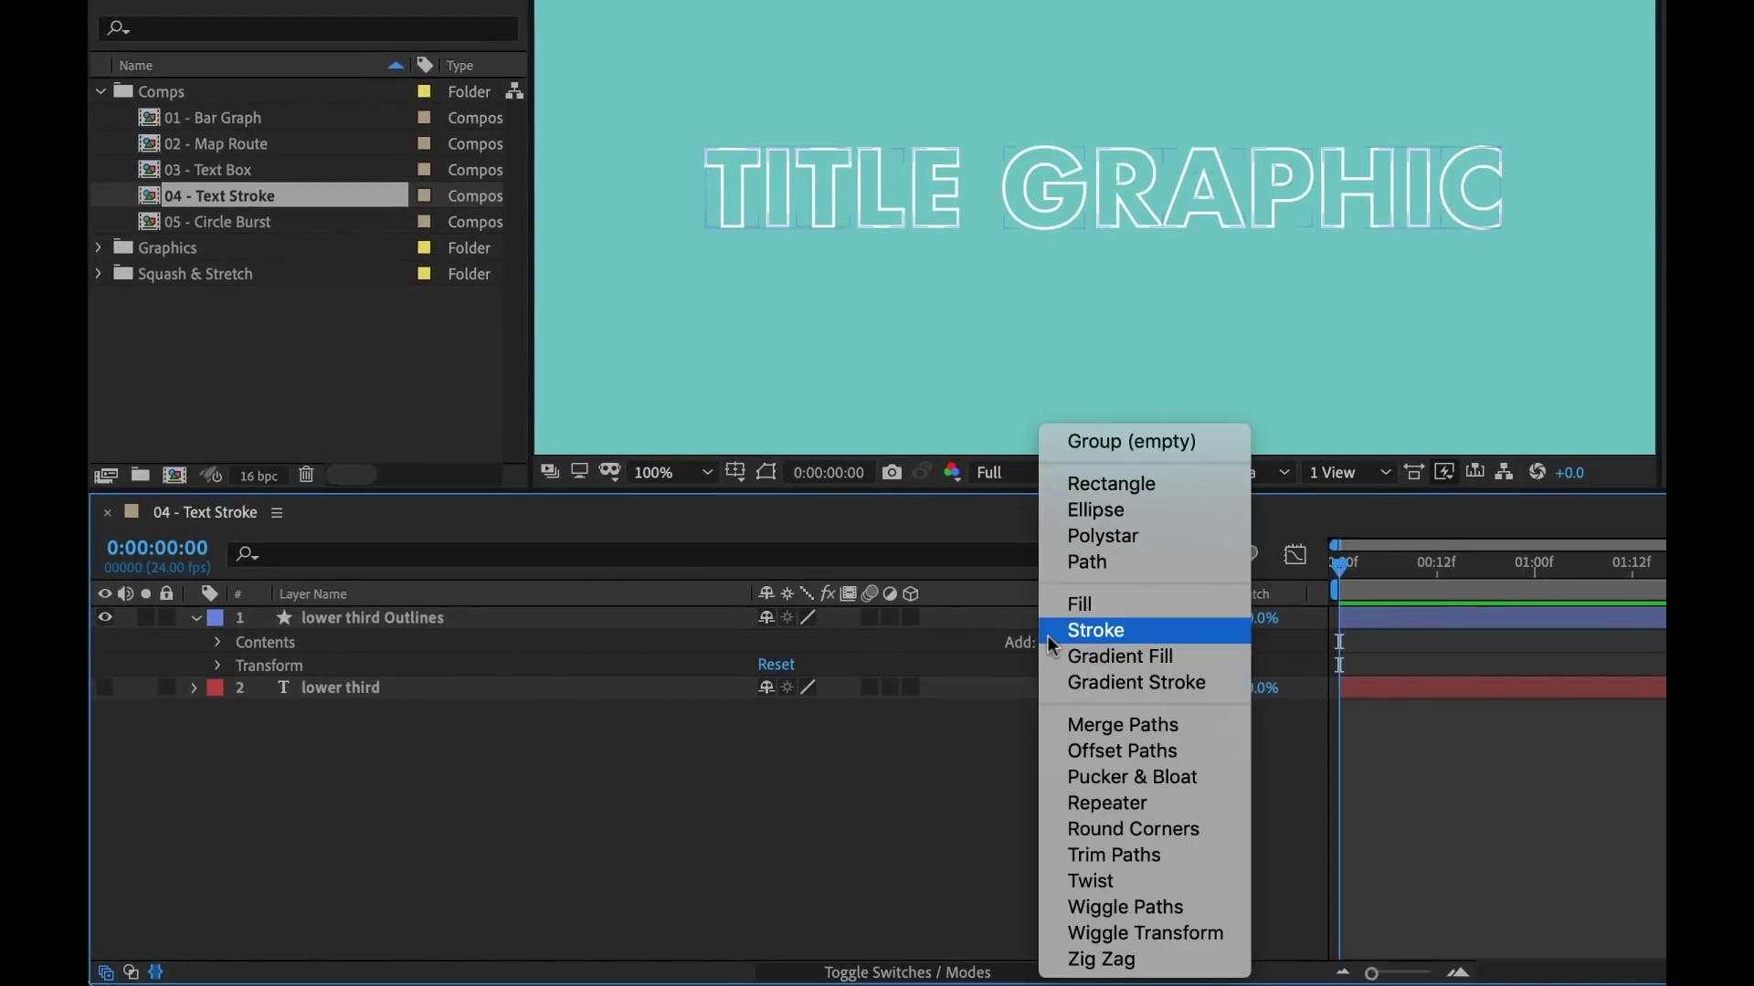
pyautogui.click(1125, 853)
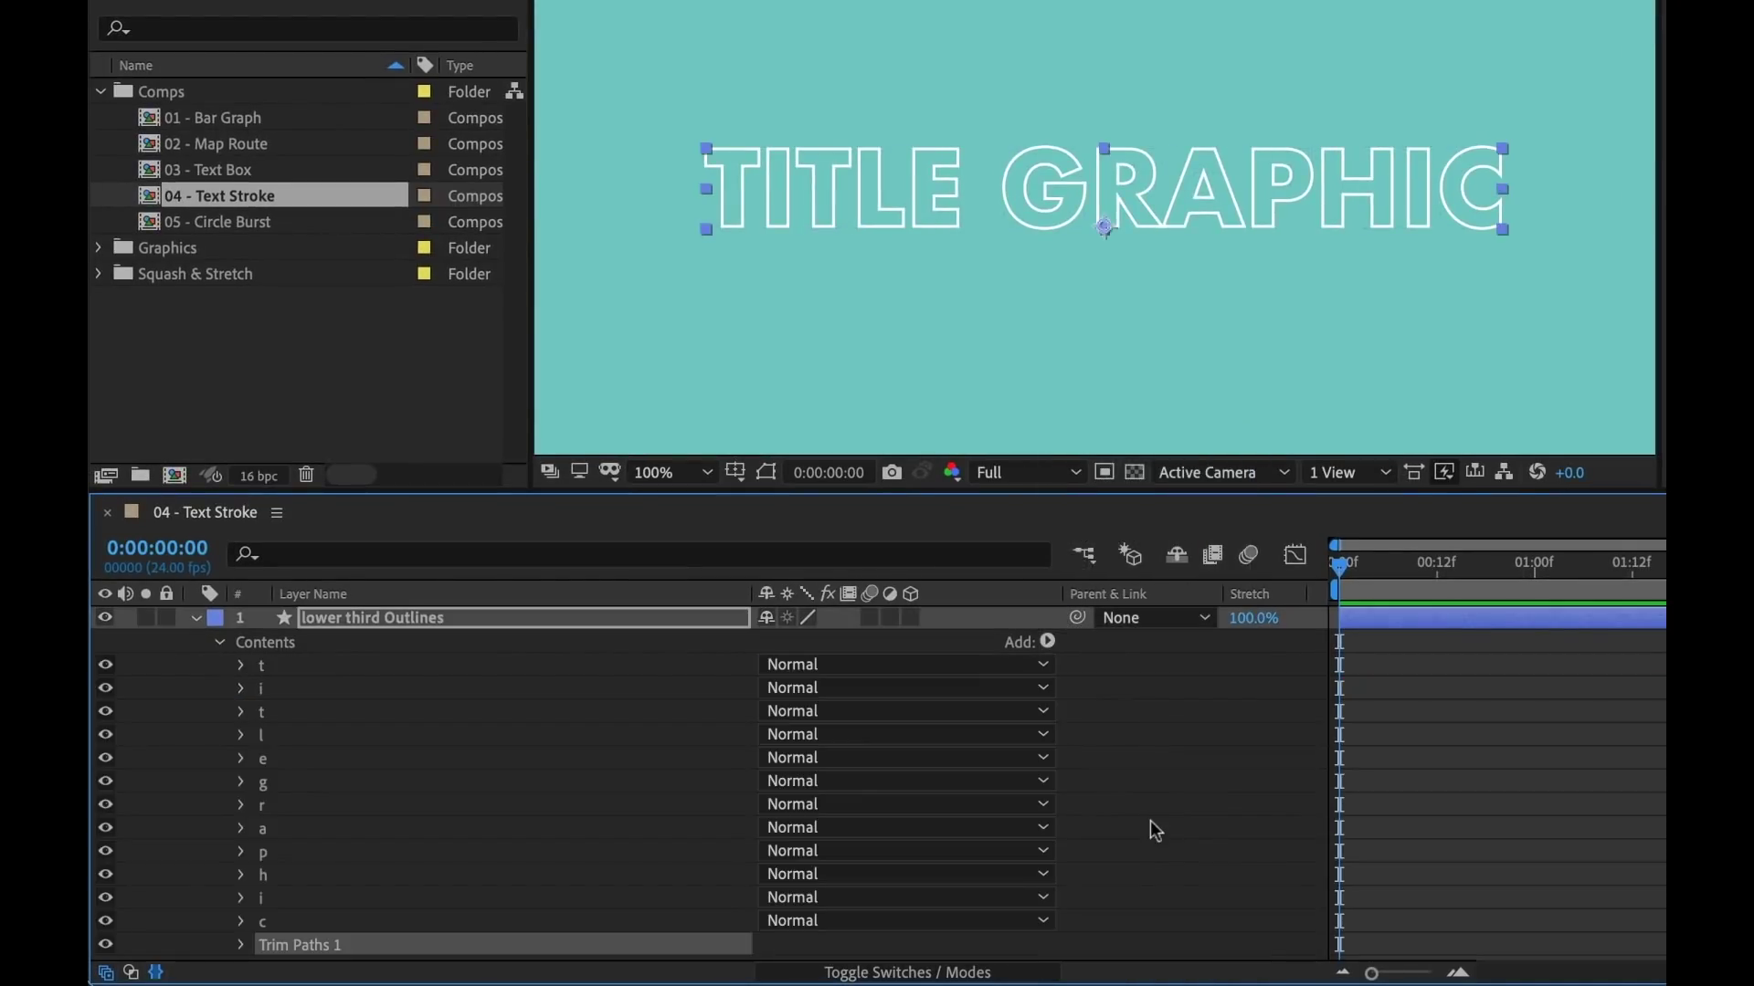
pyautogui.scroll(-2, 288, 909)
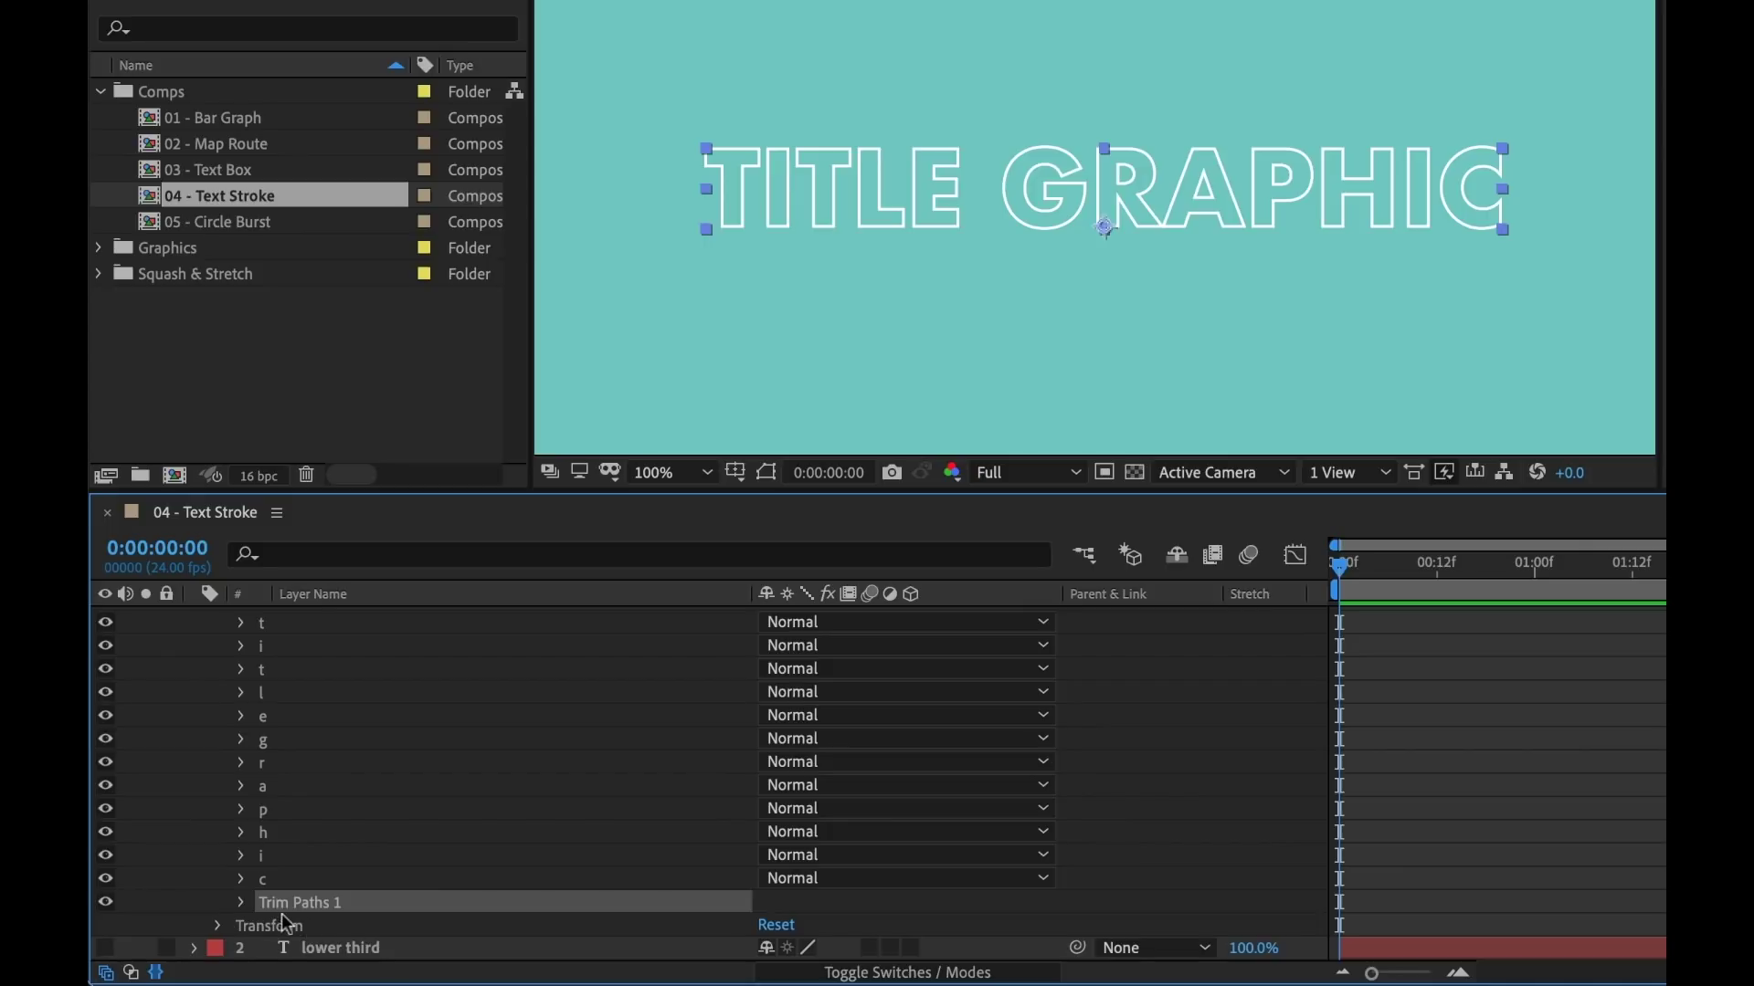
pyautogui.click(239, 904)
pyautogui.scroll(-4, 1252, 729)
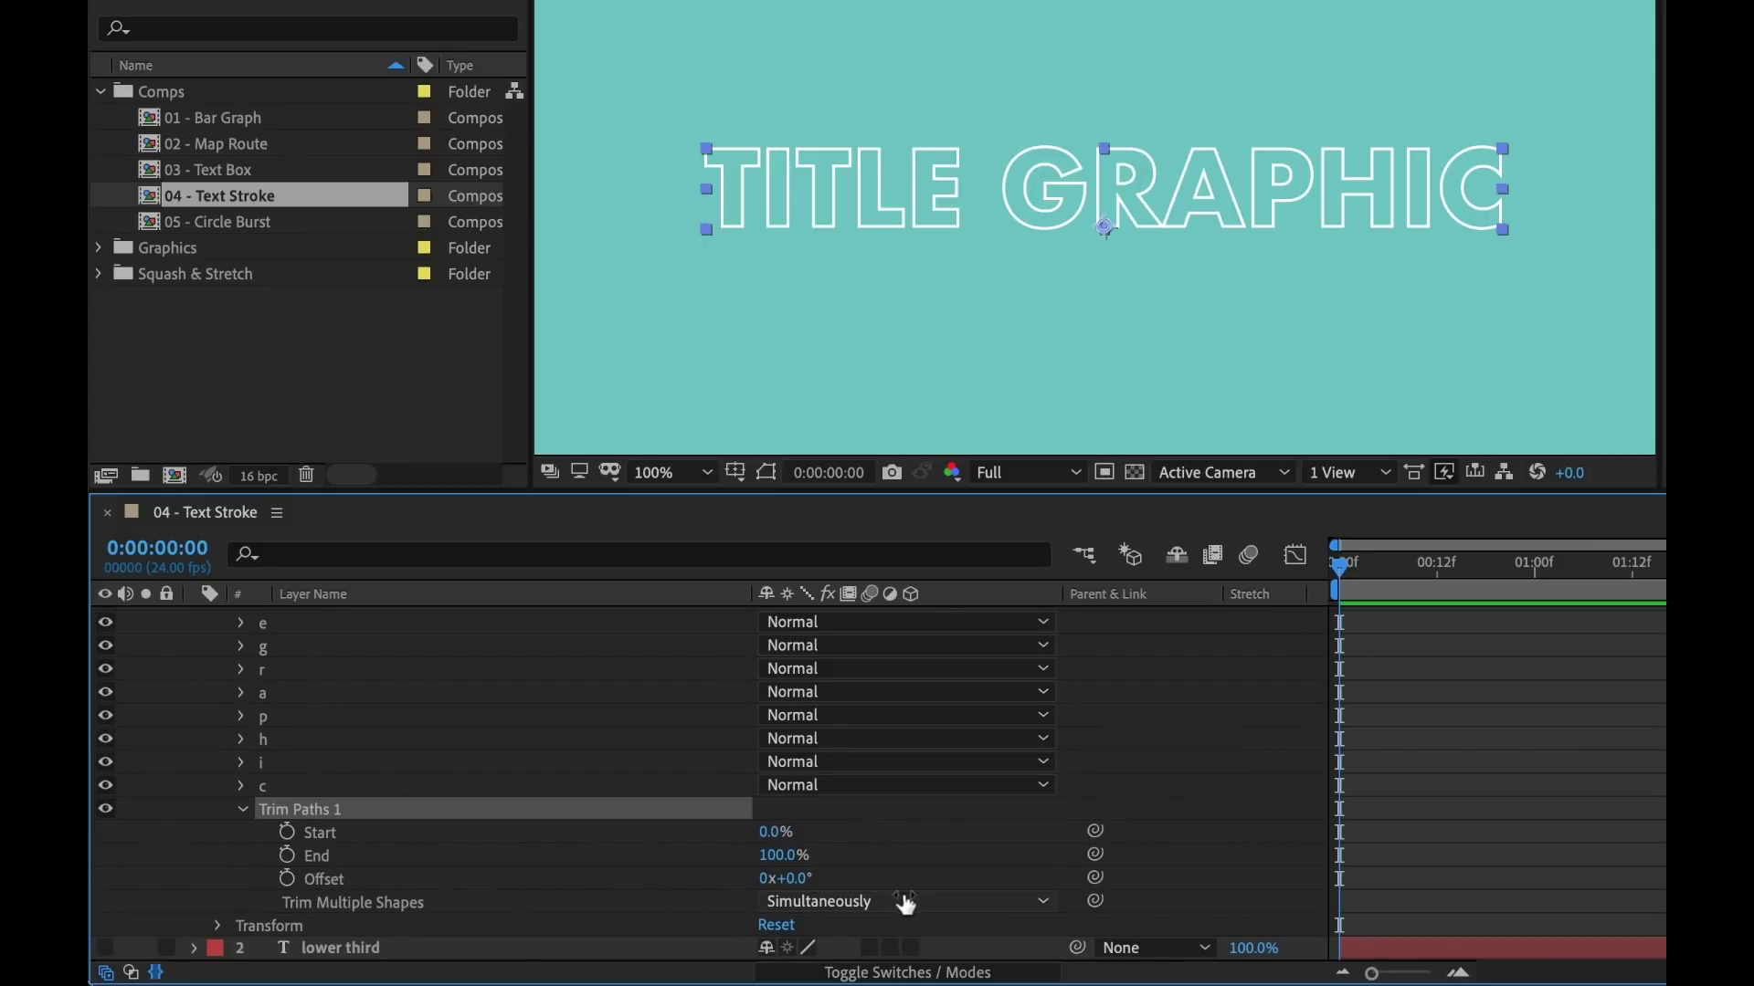
# Step: Keyframe Trim Paths End from 0% at frame 0 to 100% at 1:00, then preview
pyautogui.click(287, 853)
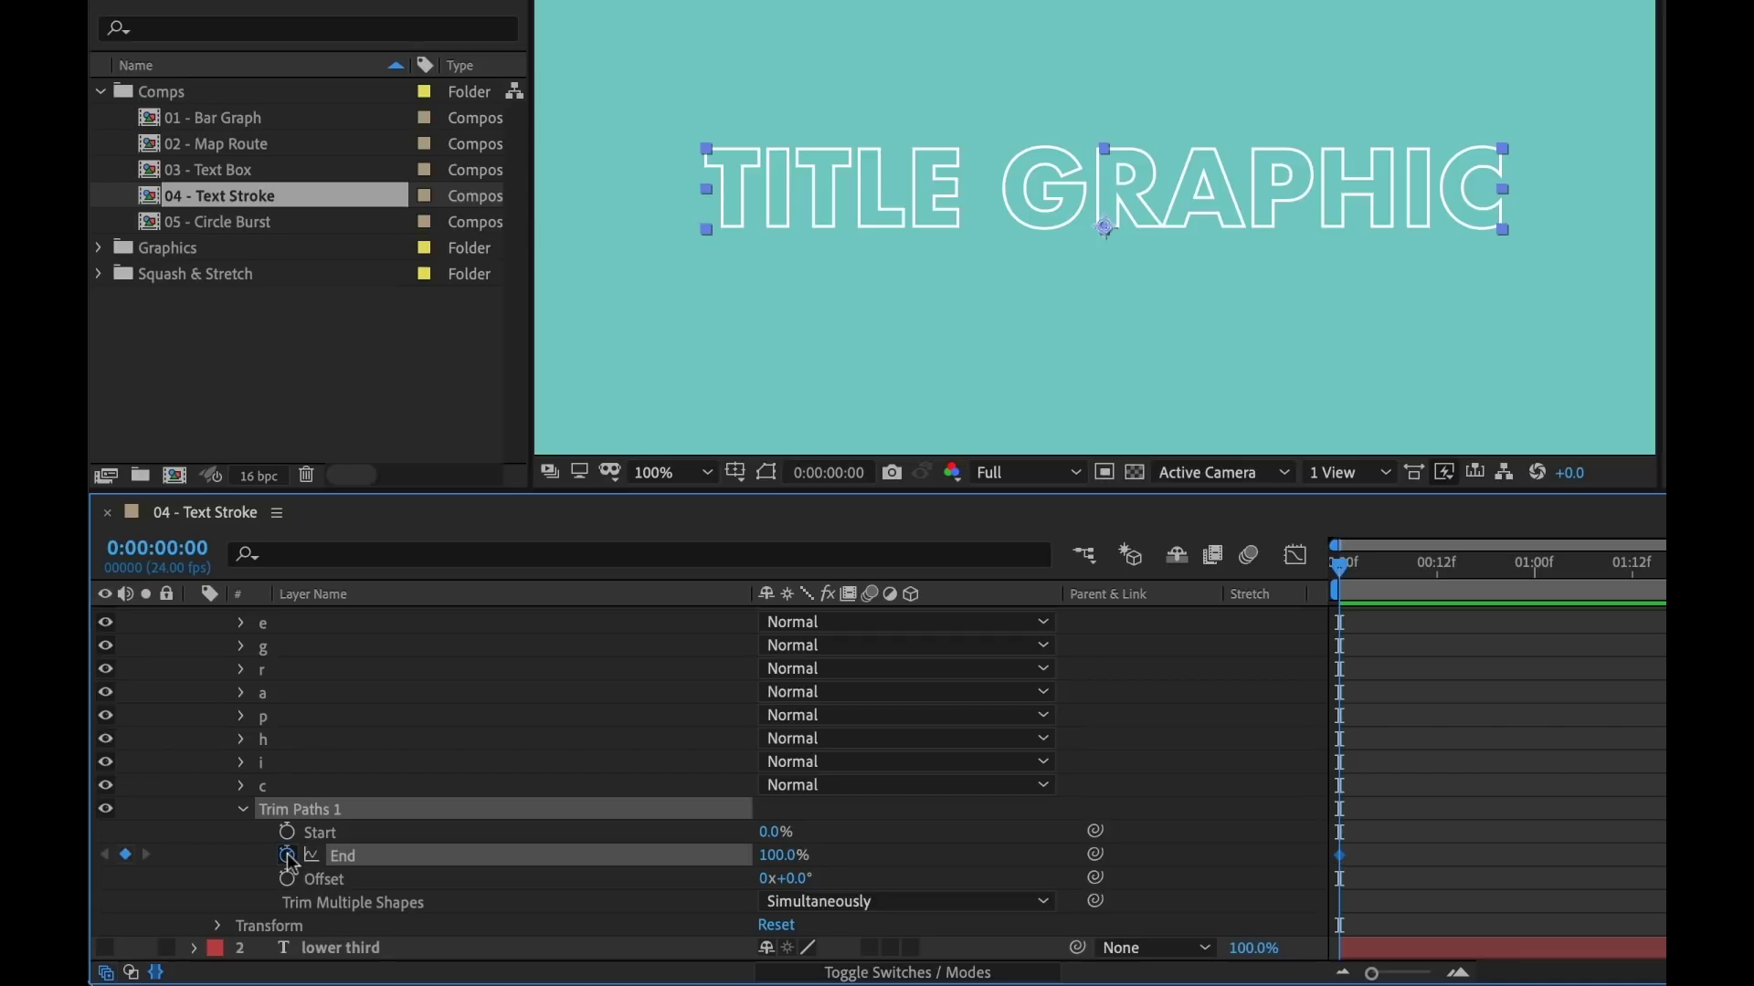
pyautogui.click(1180, 831)
pyautogui.click(1422, 748)
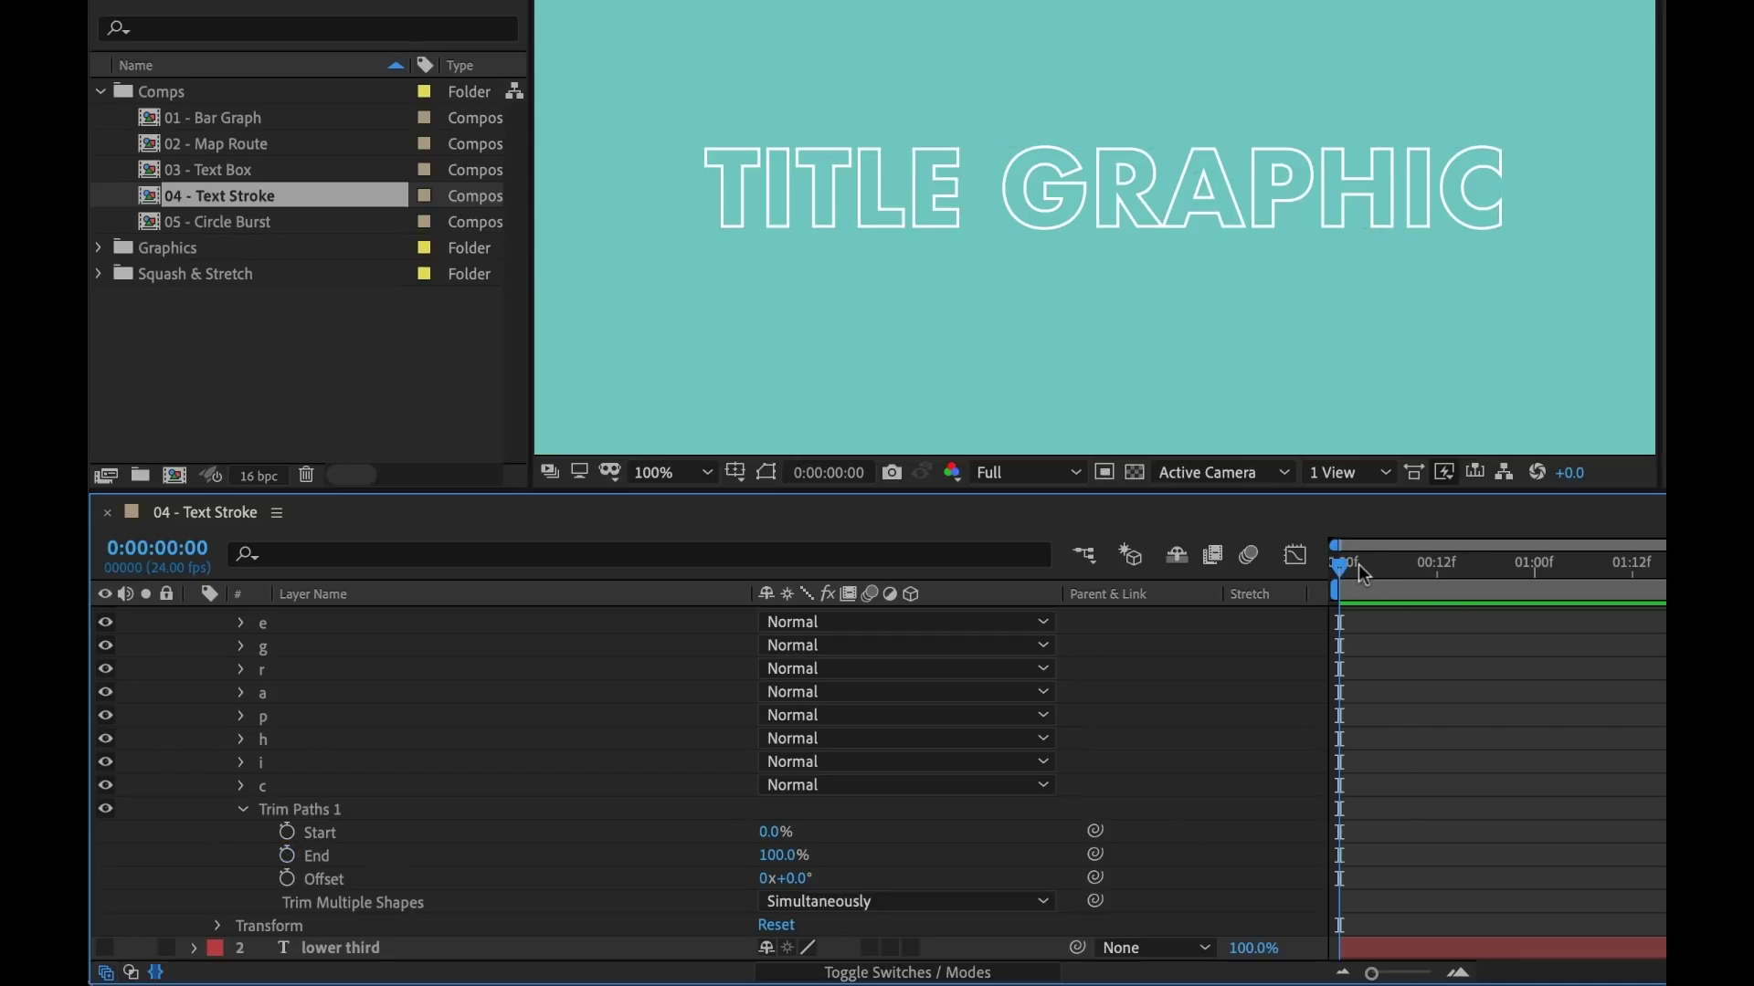
pyautogui.moveTo(1357, 564); pyautogui.dragTo(1540, 577)
pyautogui.hotkey('ctrl', 'a')
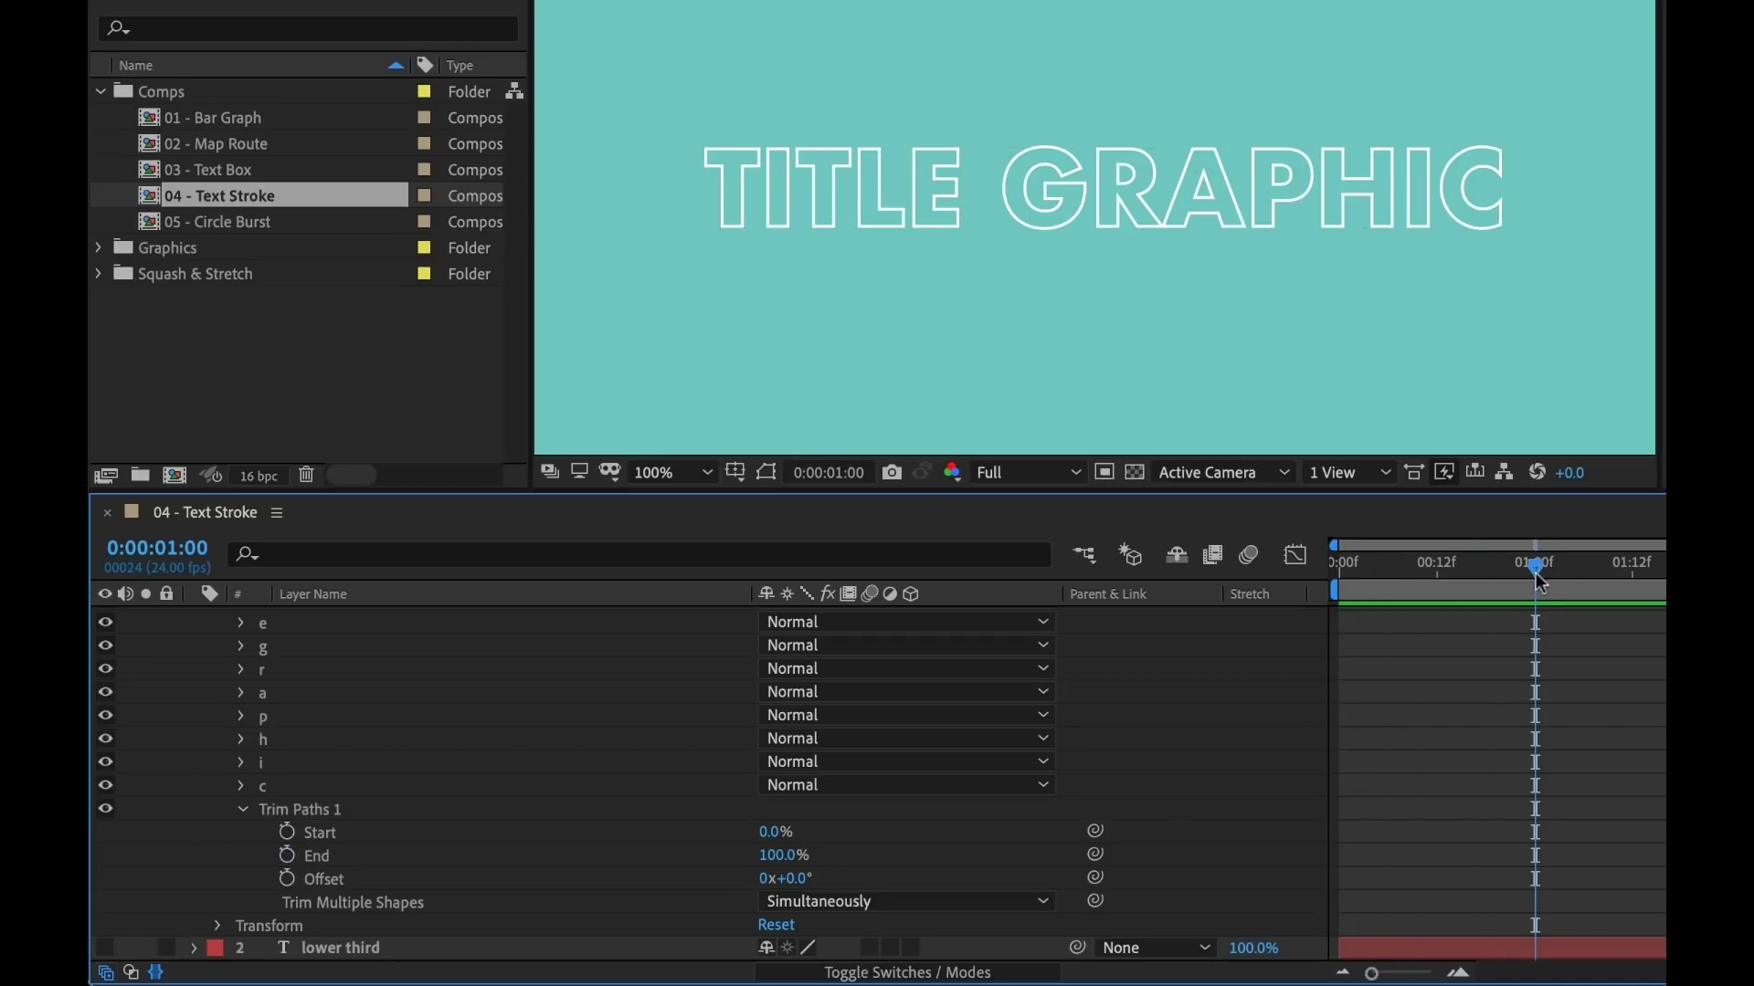
pyautogui.click(287, 855)
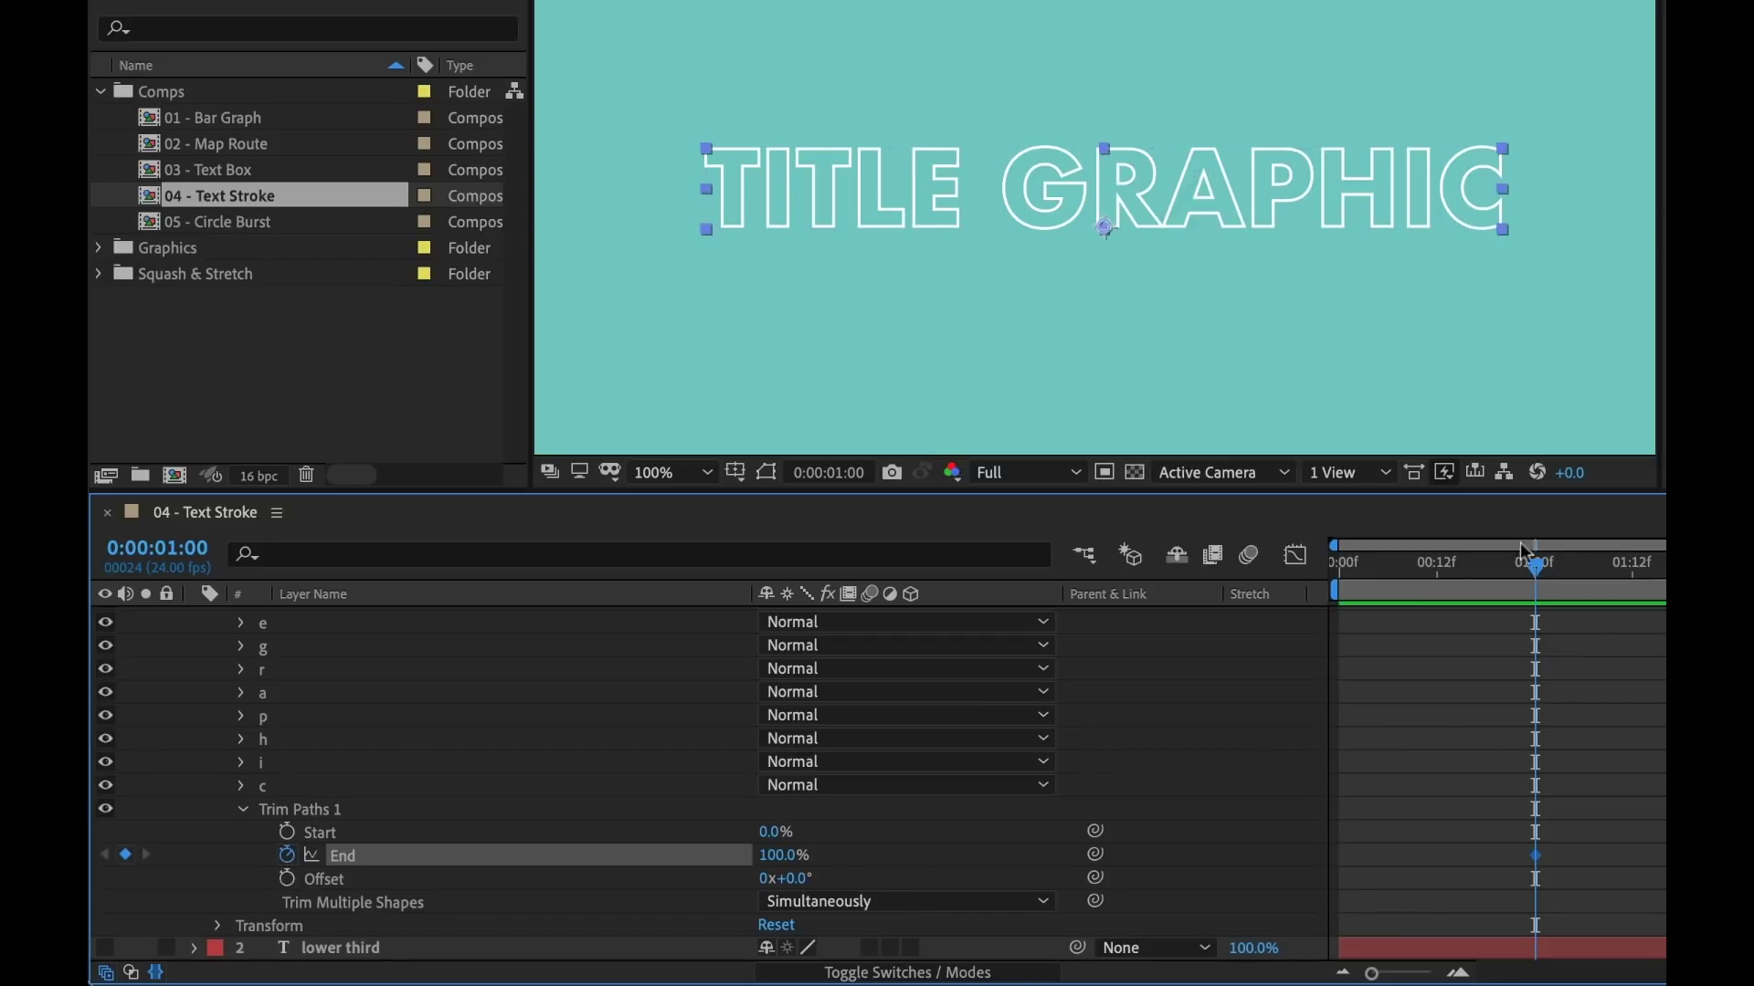
pyautogui.moveTo(1535, 564); pyautogui.dragTo(1337, 565)
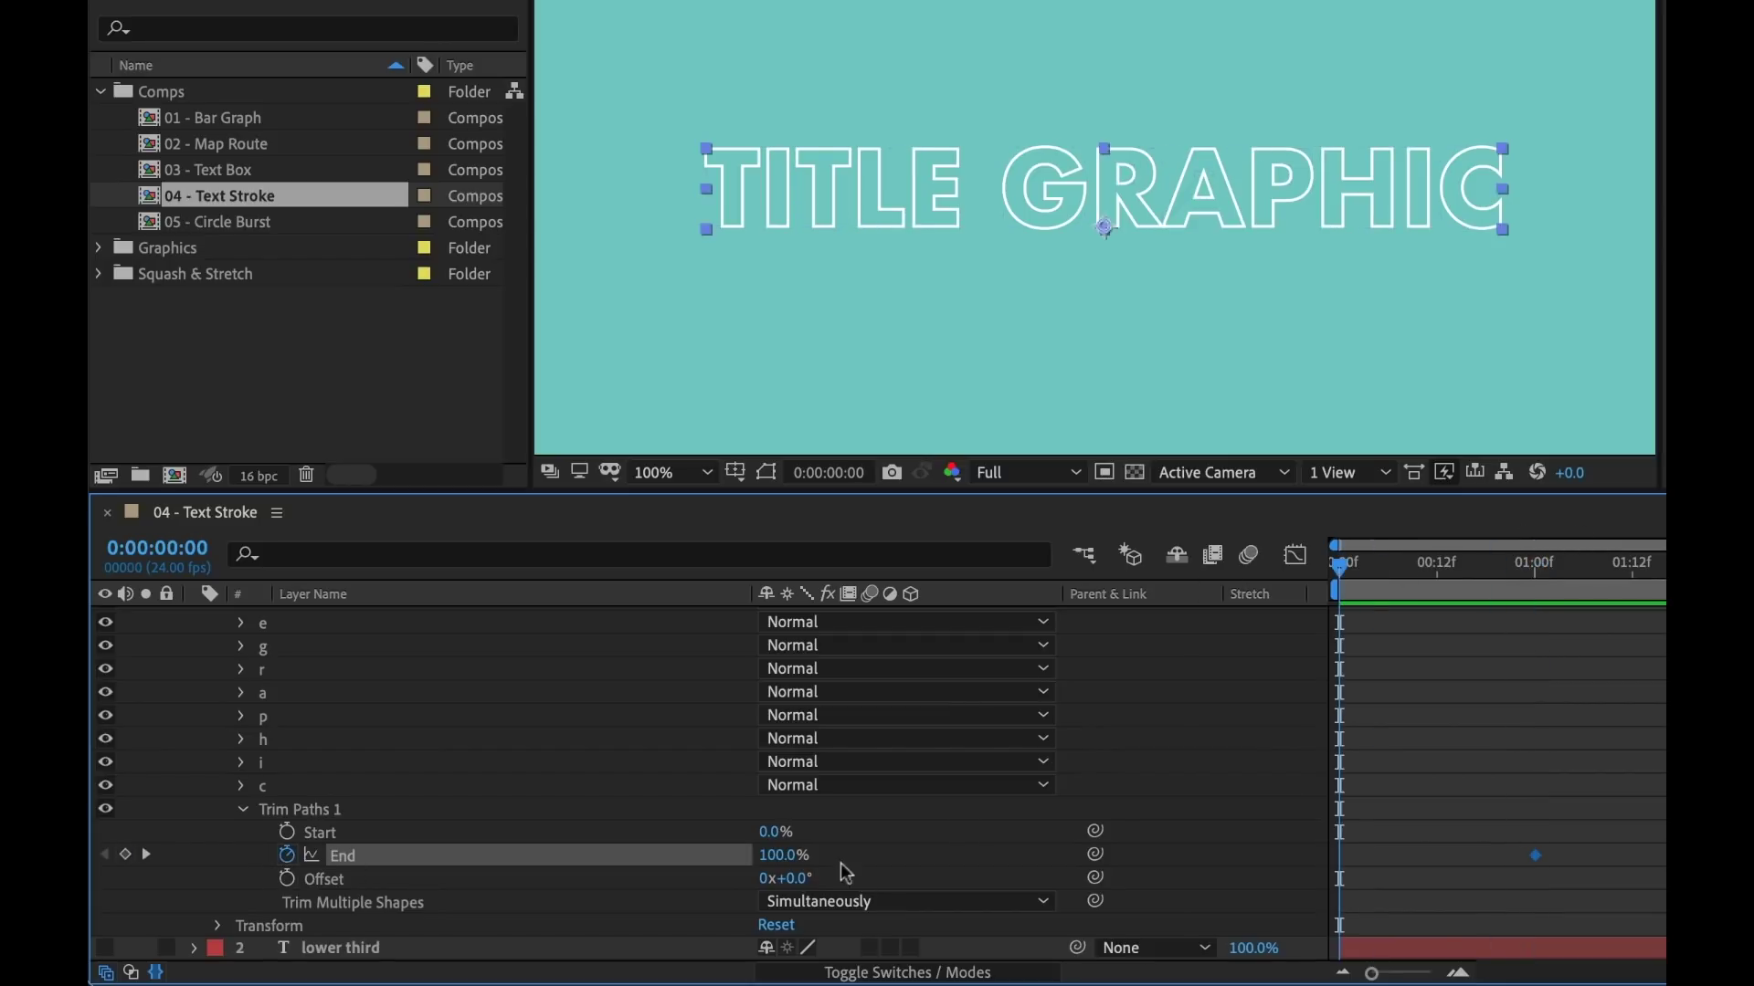
pyautogui.click(763, 854)
pyautogui.write('0')
pyautogui.press('Return')
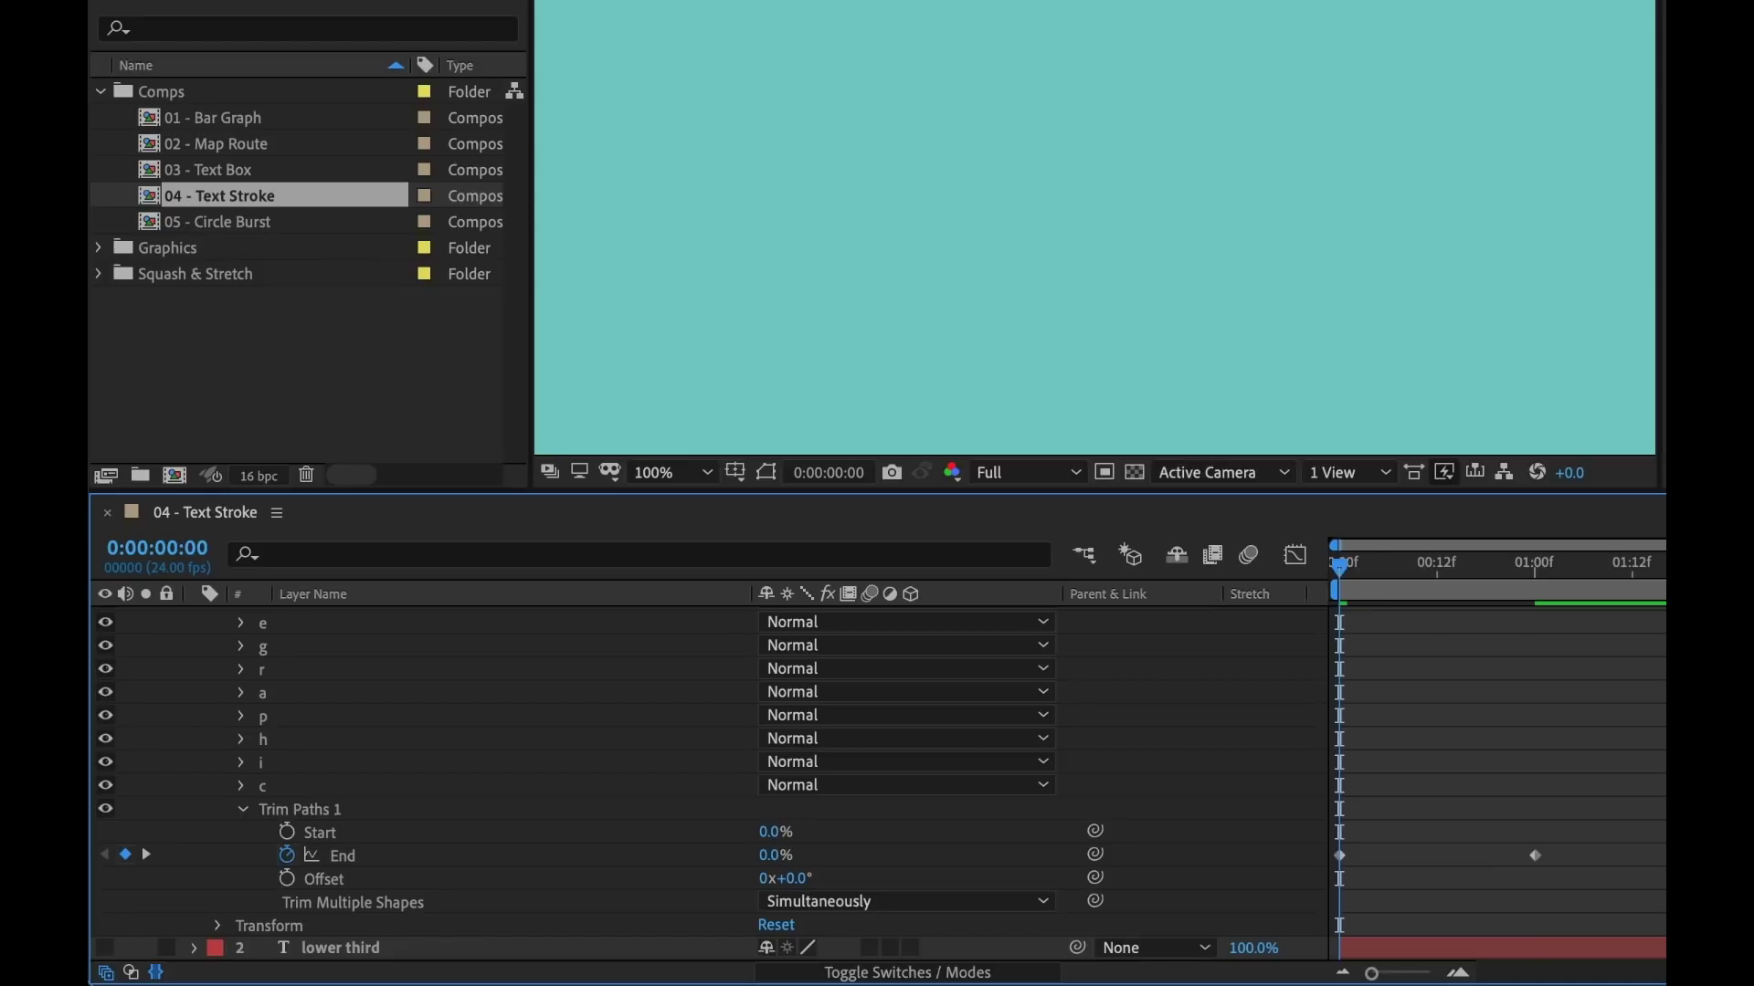
pyautogui.press('space')
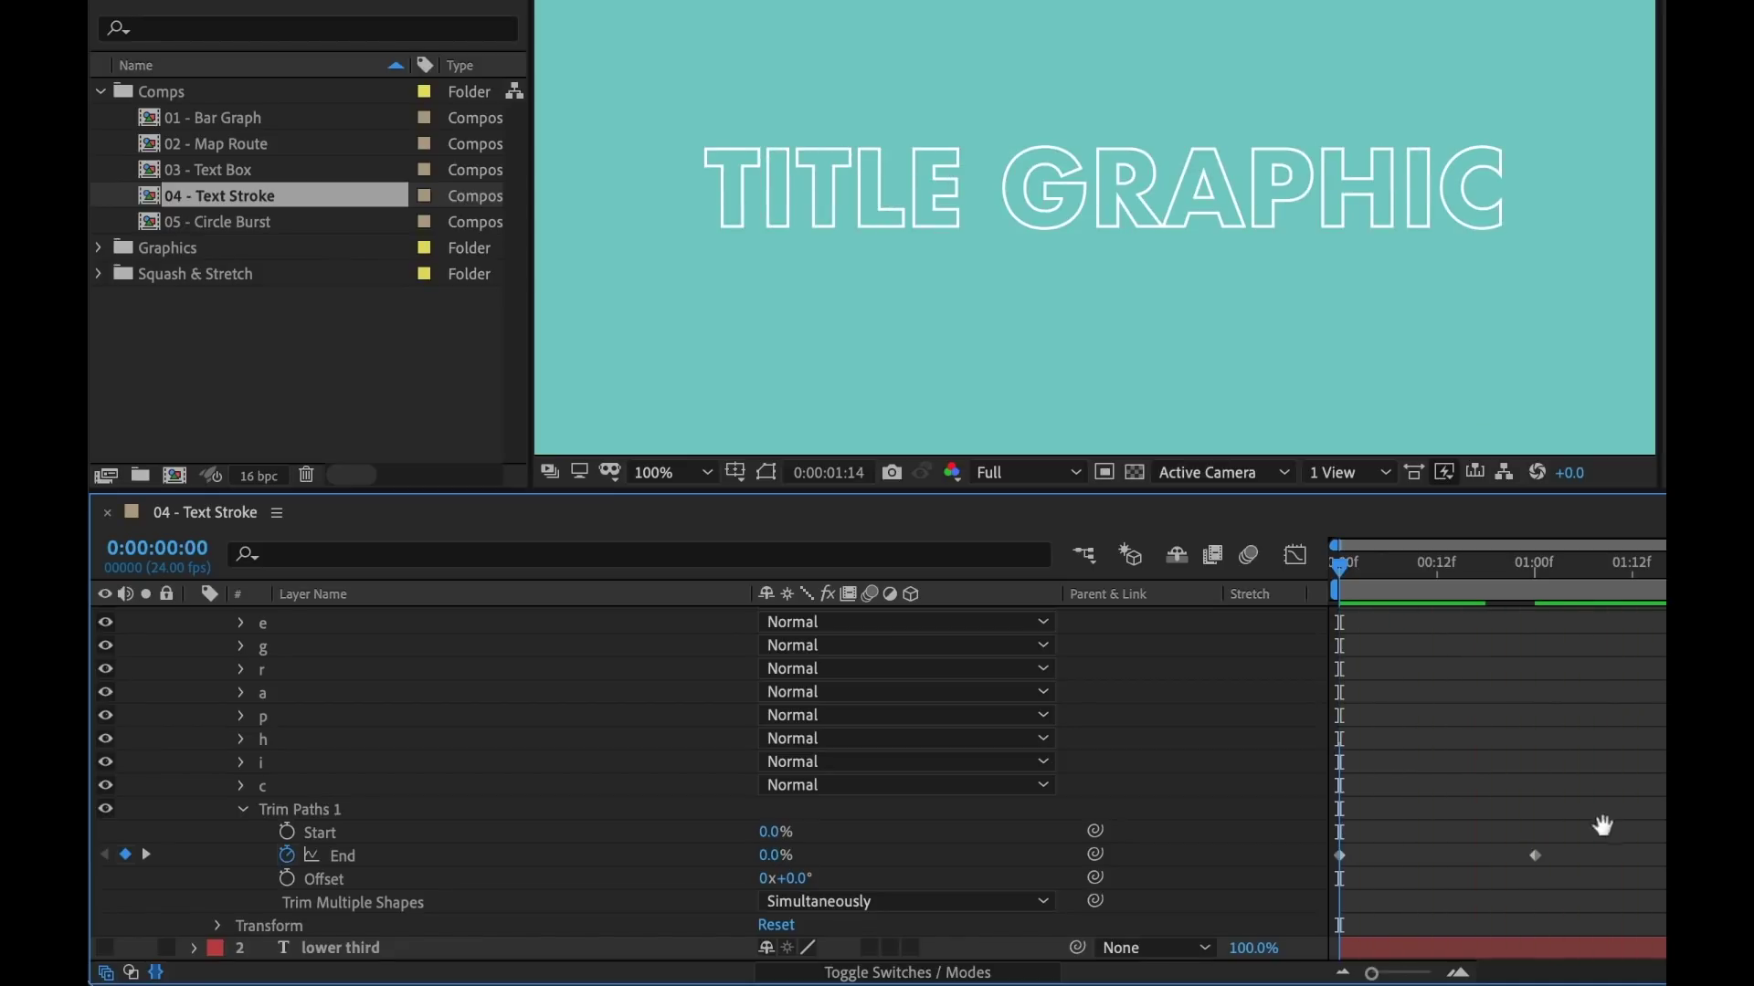
# Step: Easy Ease the End keyframes and drag the influence so the draw-on starts fast and slows
pyautogui.moveTo(1603, 824); pyautogui.dragTo(1306, 875)
pyautogui.press('F9')
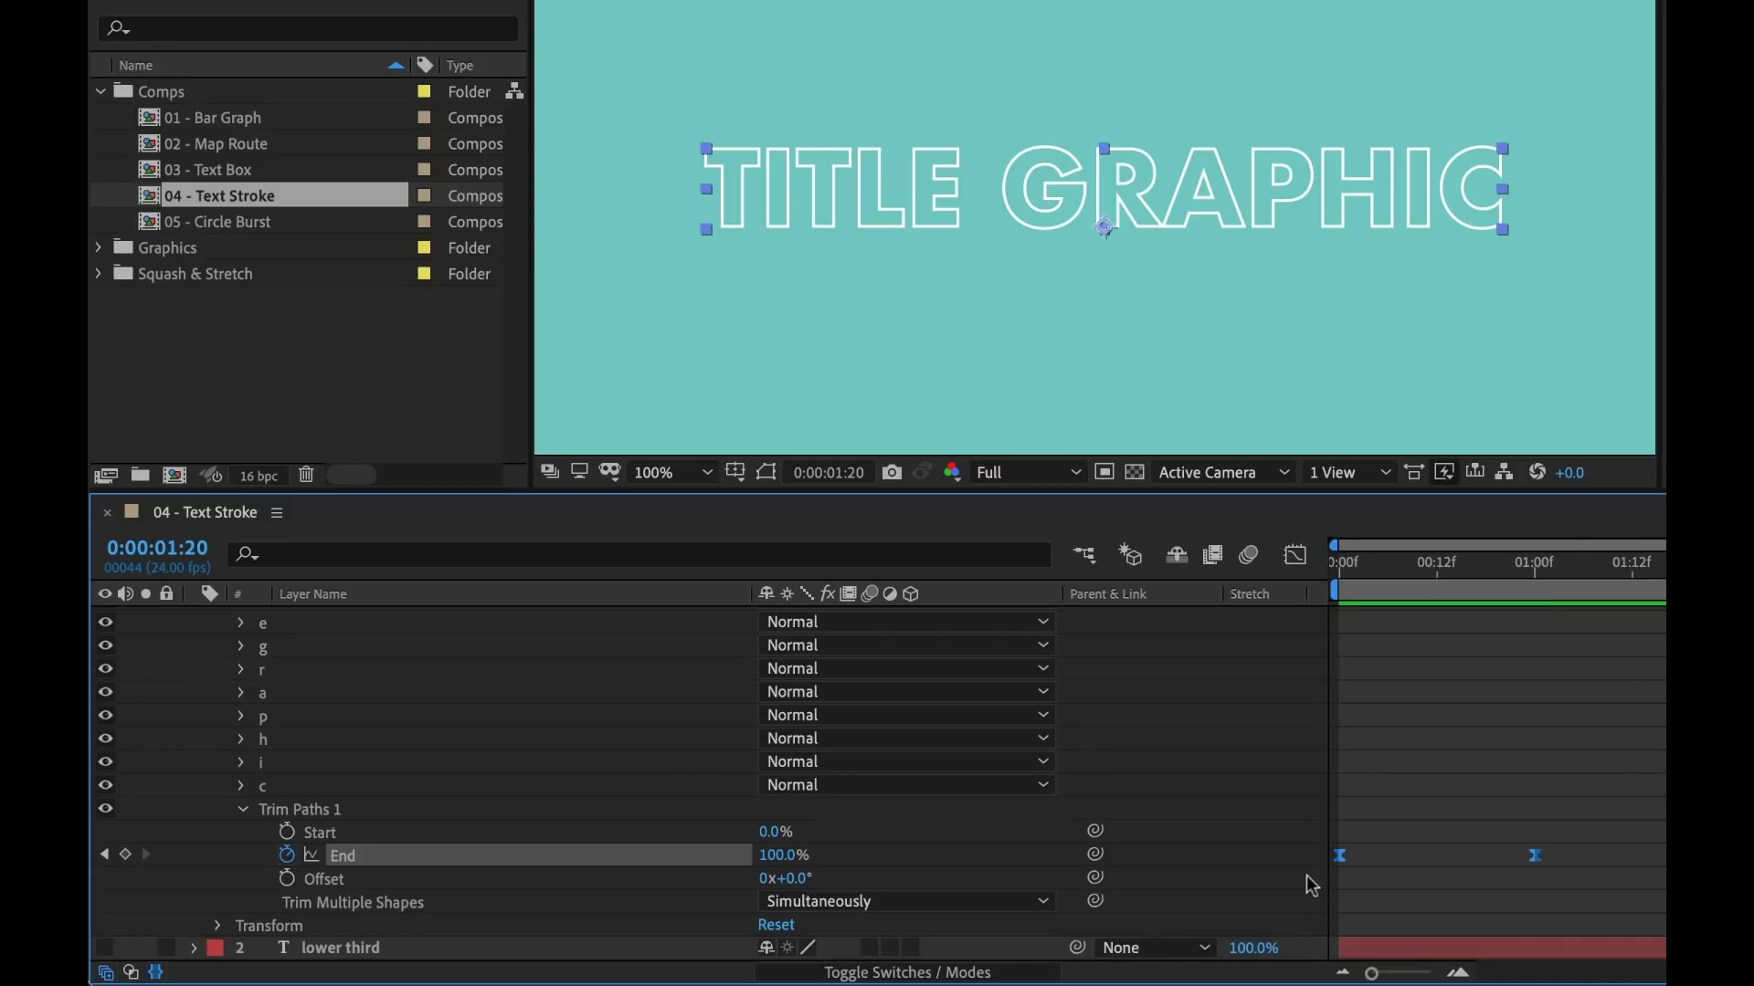
pyautogui.click(1295, 554)
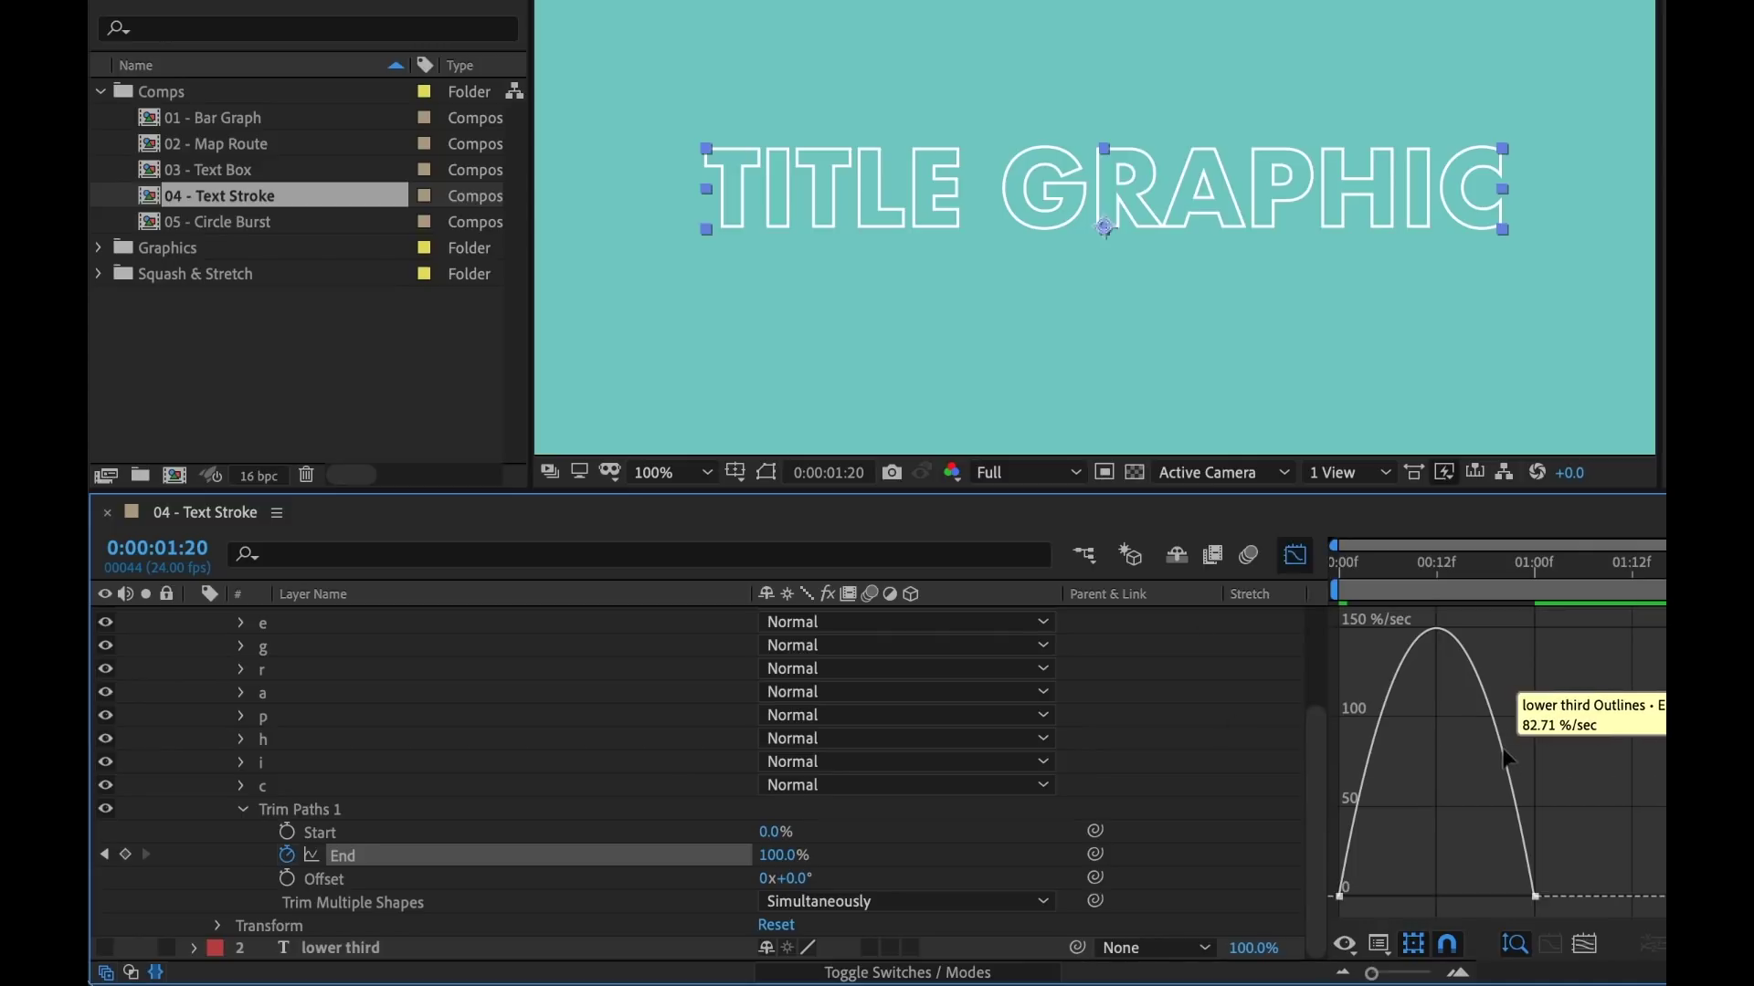
pyautogui.click(1507, 758)
pyautogui.moveTo(1469, 896); pyautogui.dragTo(1370, 896)
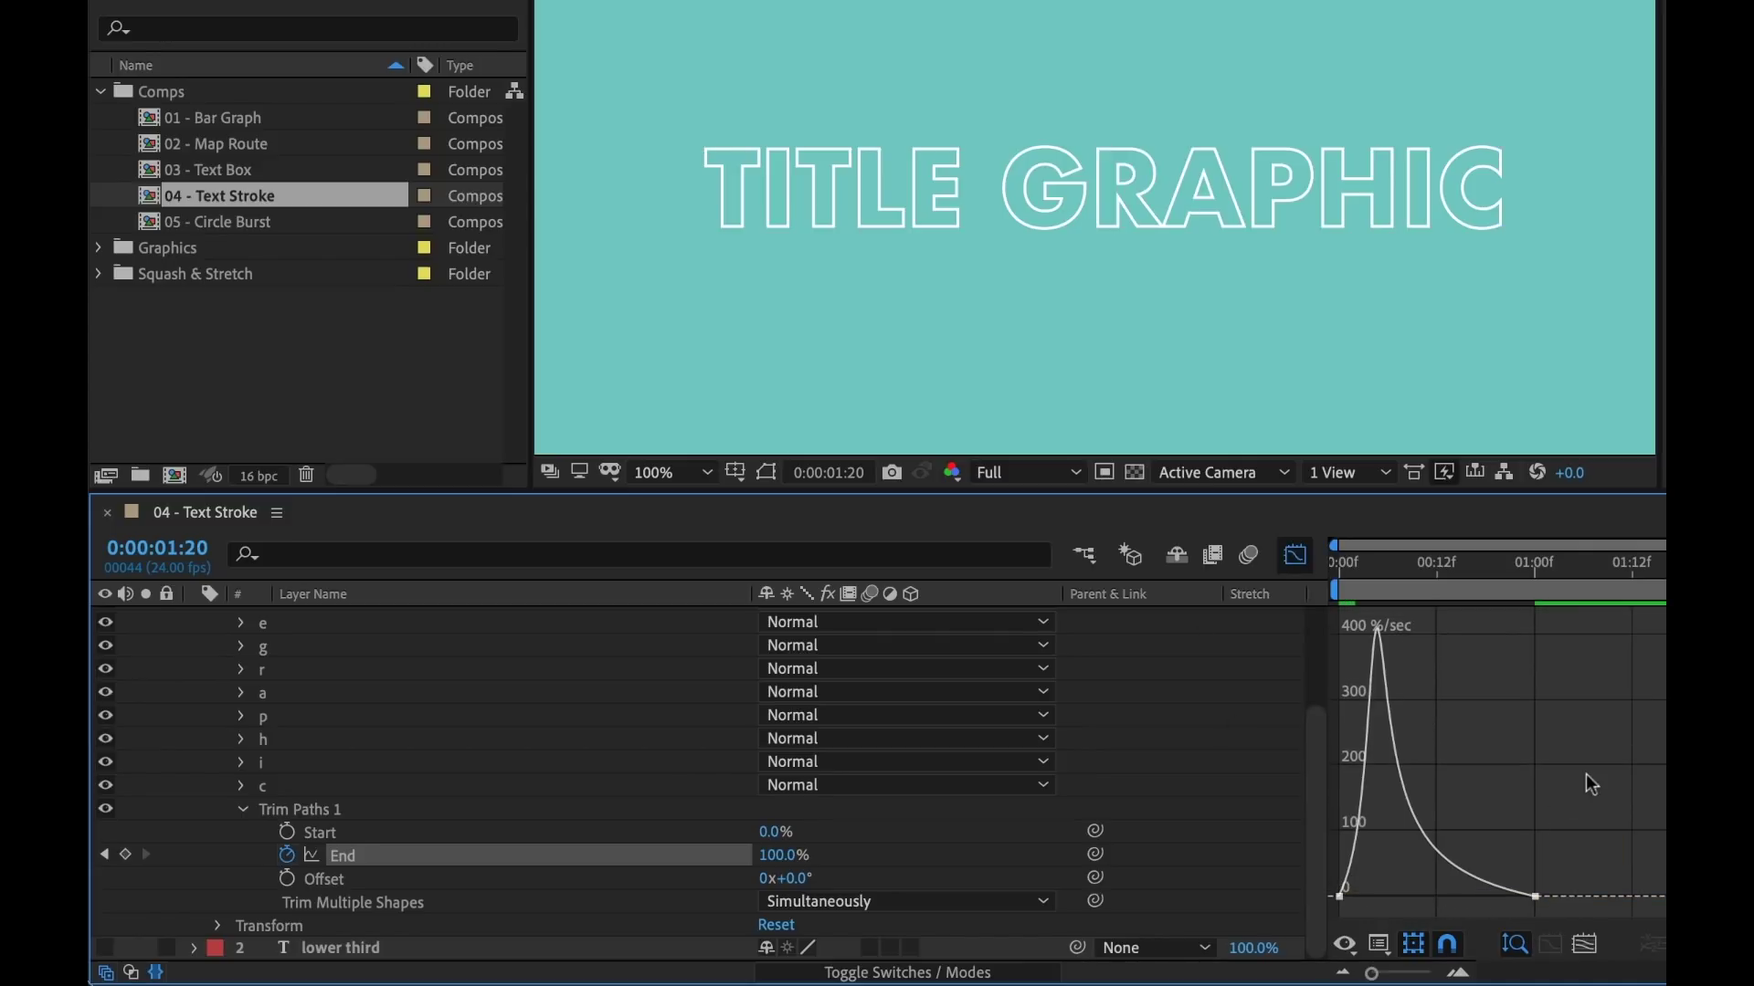
pyautogui.press('space')
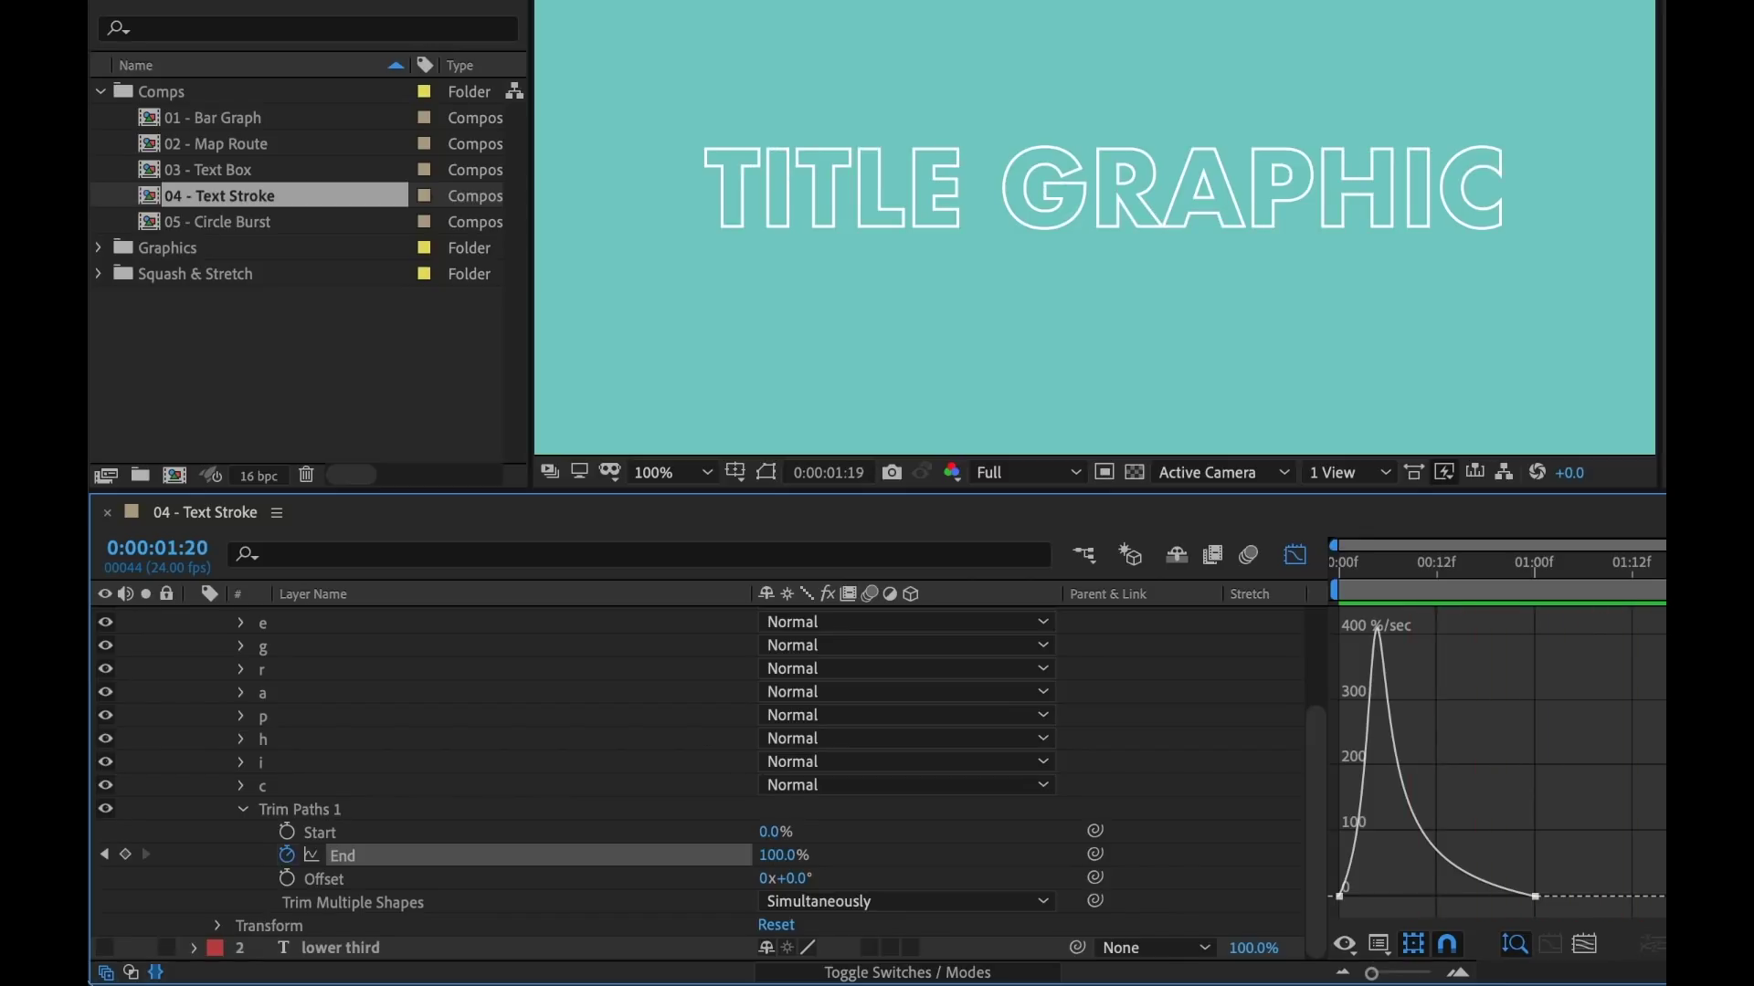
pyautogui.click(1295, 554)
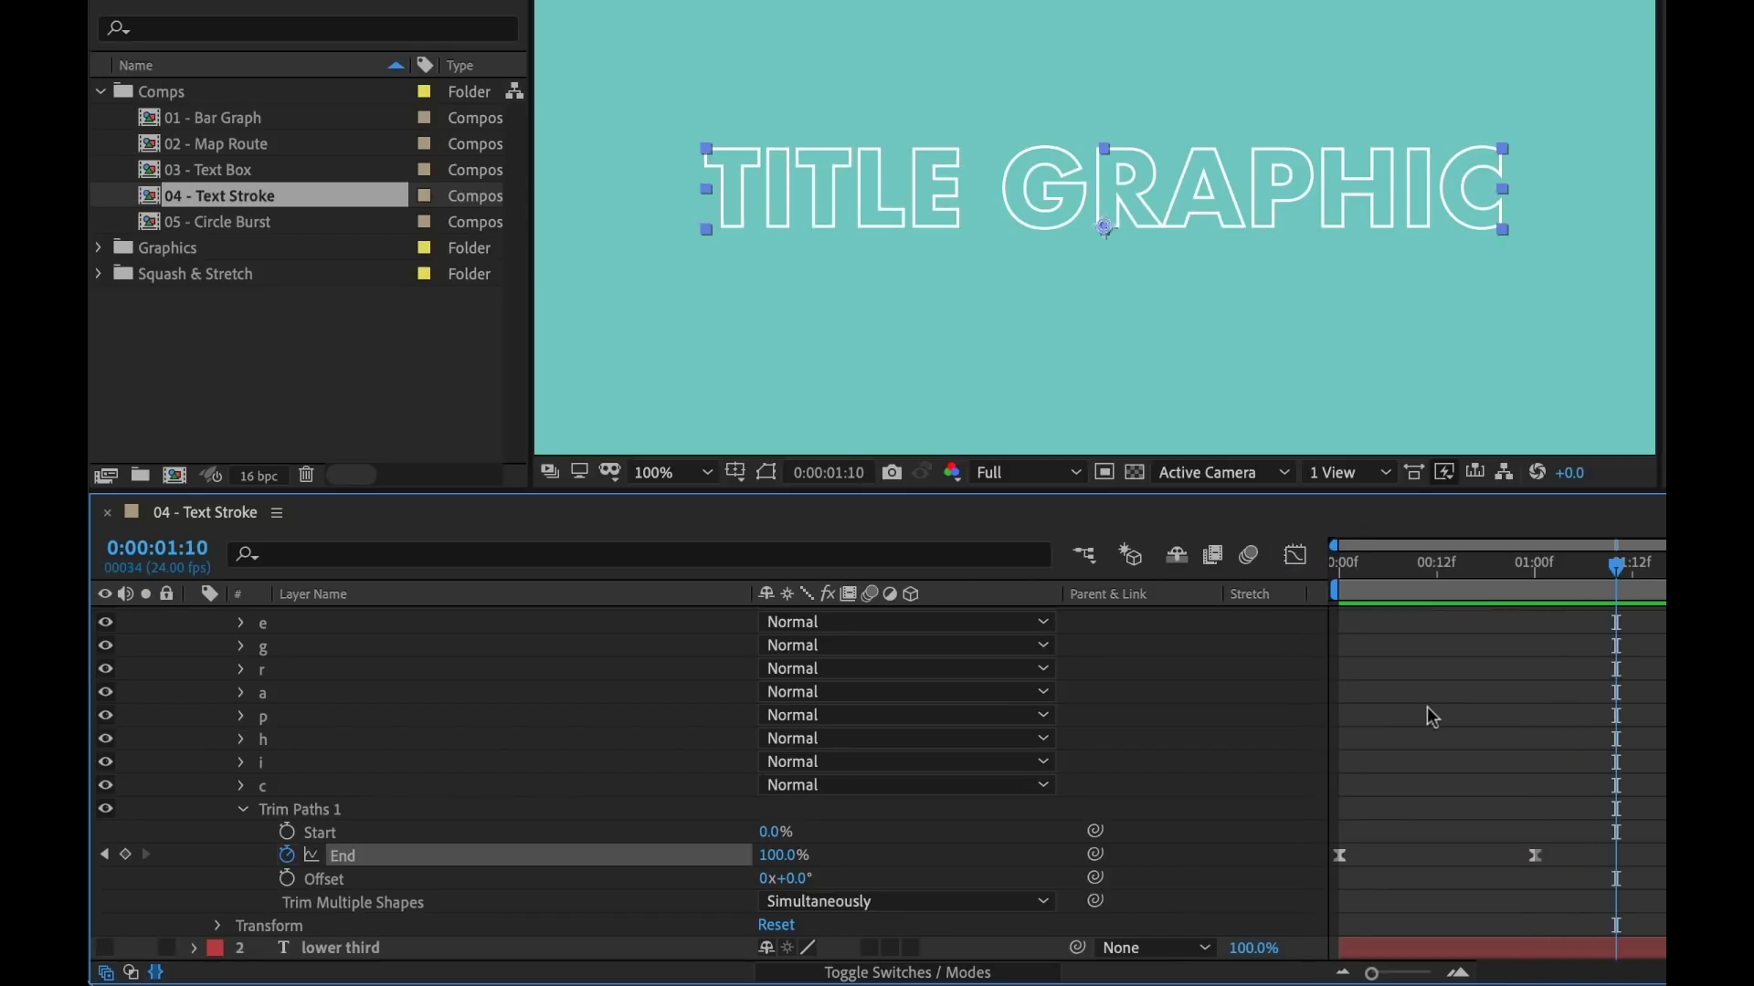
# Step: Set Trim Multiple Shapes to Individually and preview the letters drawing on one by one
pyautogui.click(1431, 717)
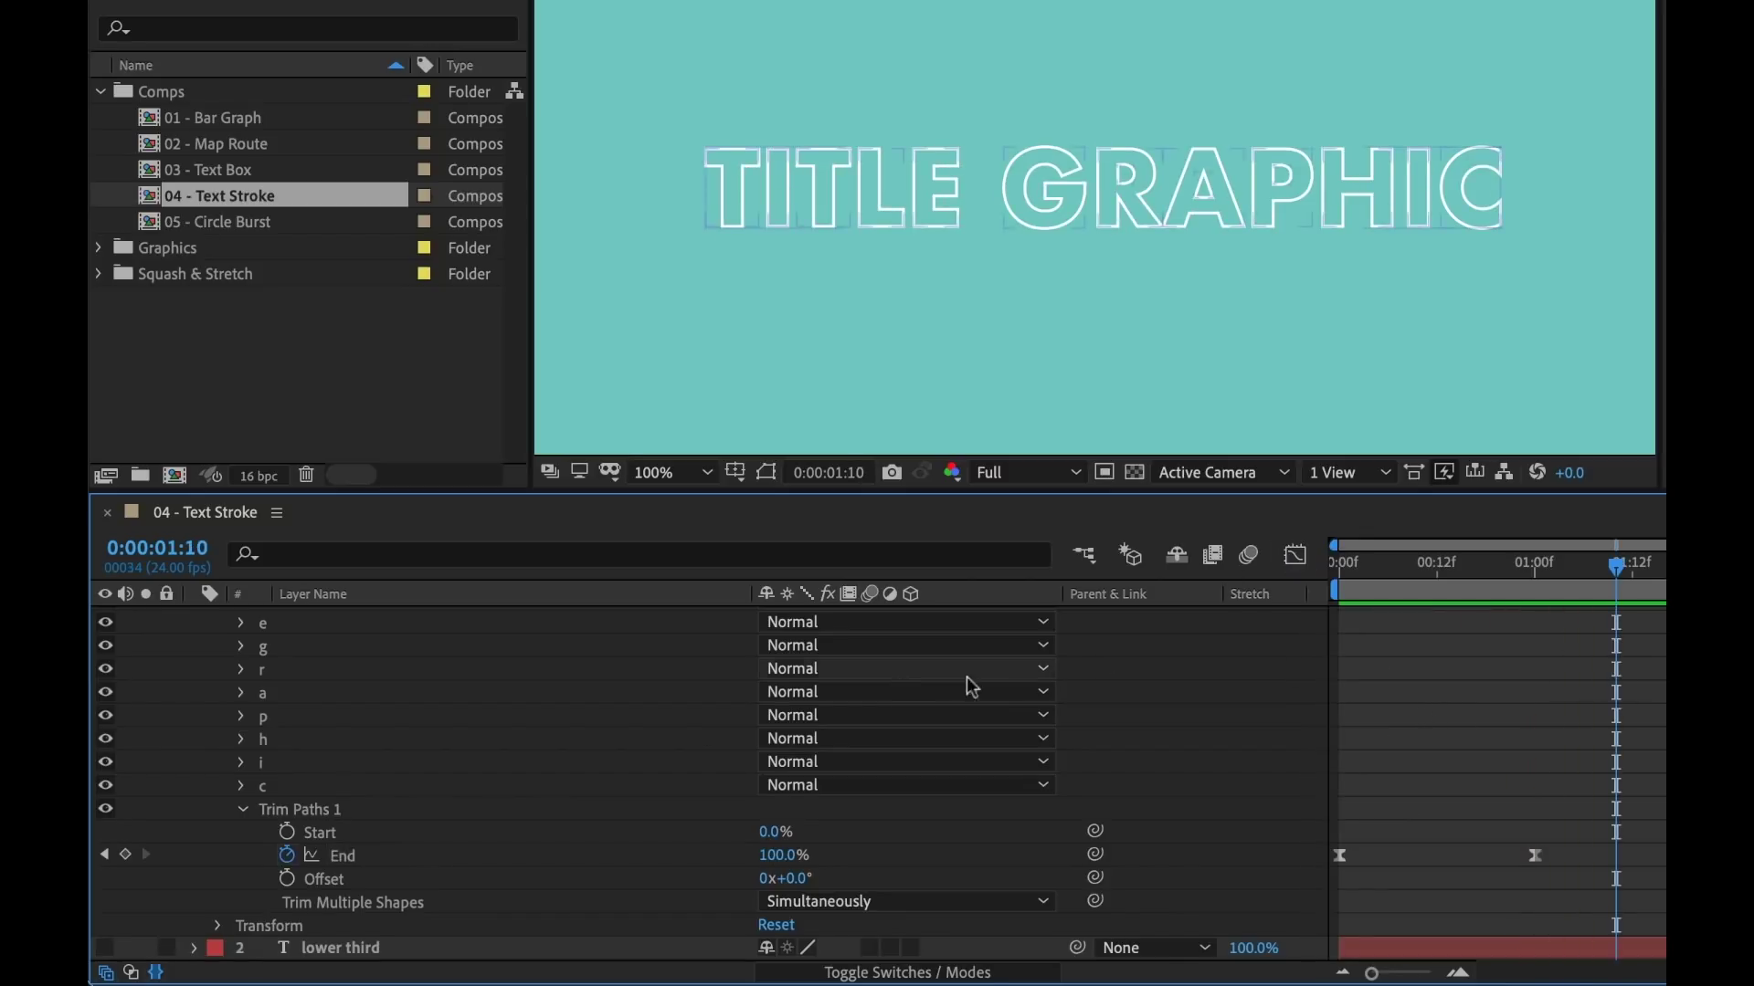
pyautogui.click(863, 904)
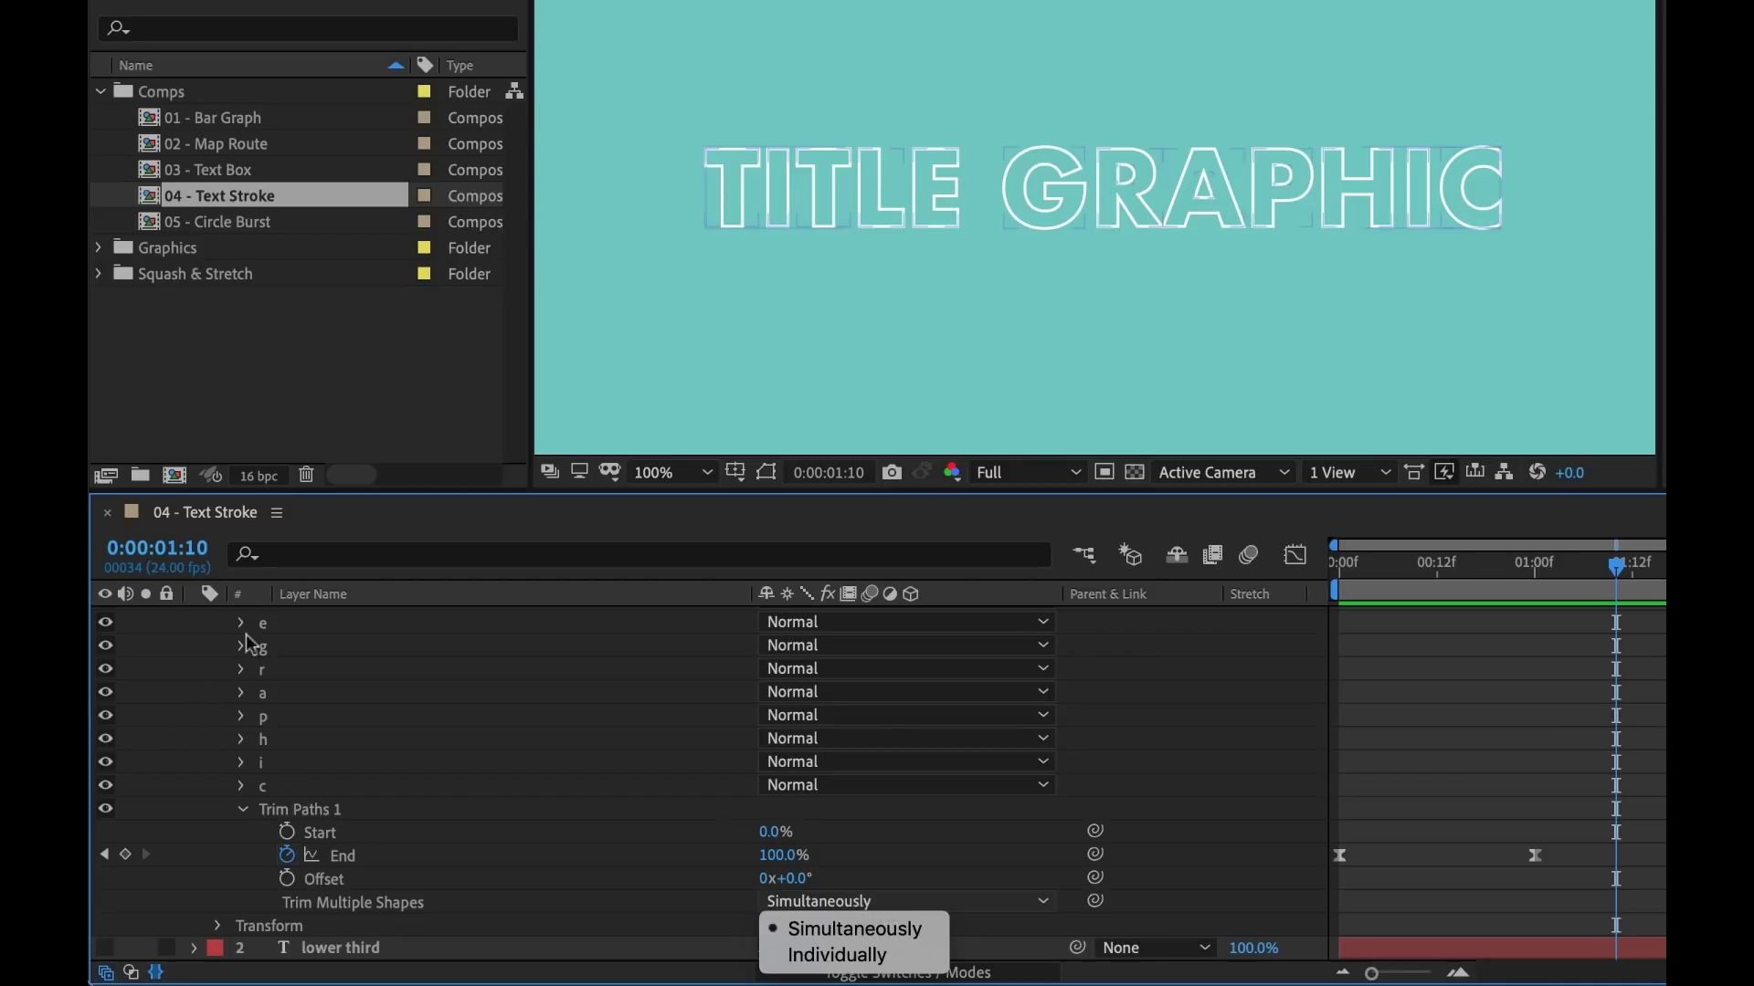
pyautogui.click(818, 957)
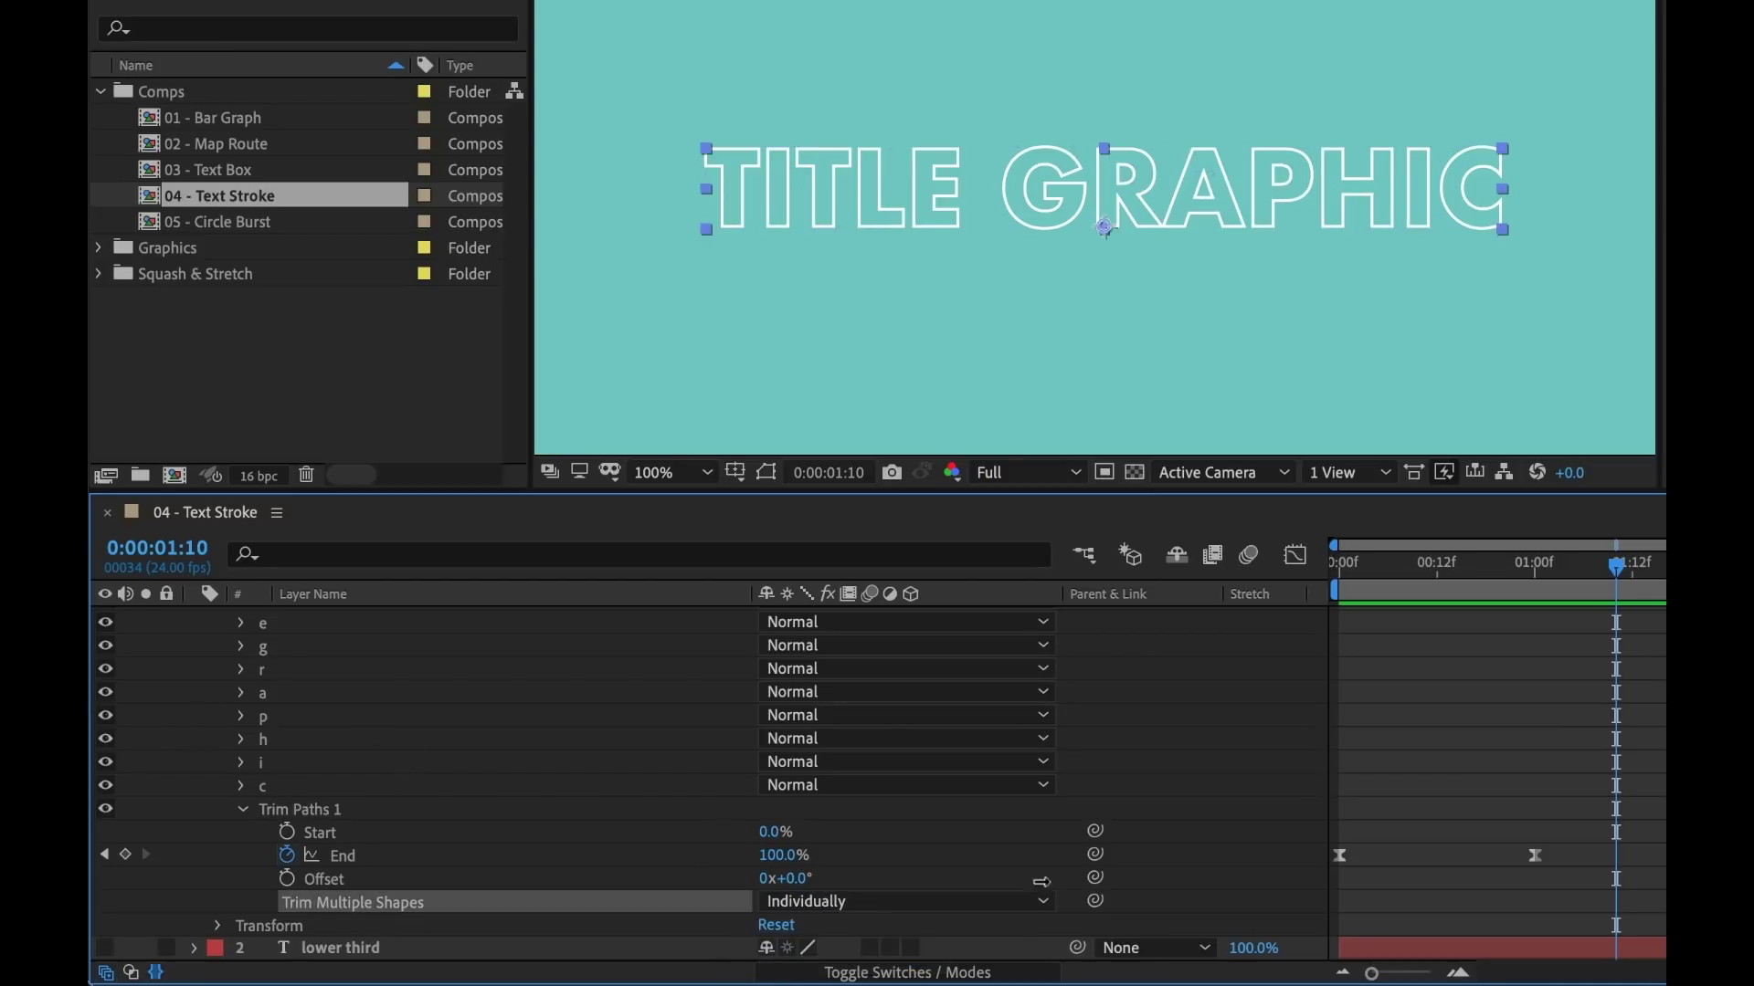
pyautogui.moveTo(1602, 570); pyautogui.dragTo(1275, 572)
pyautogui.press('space')
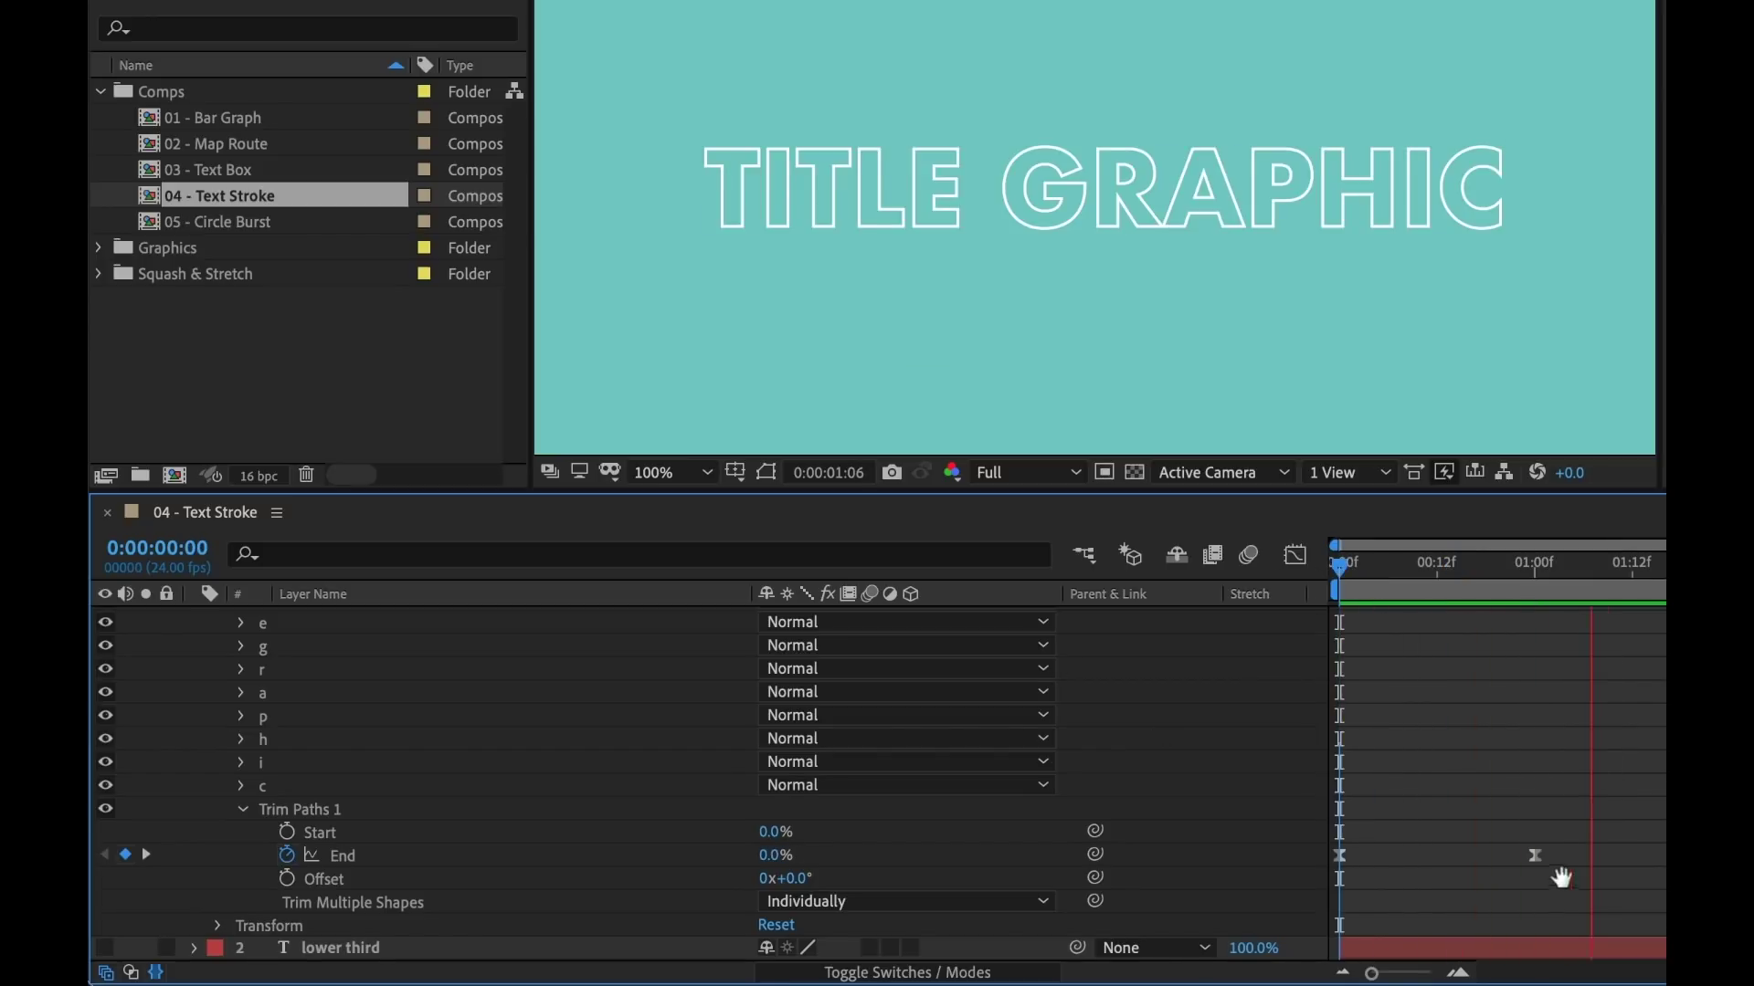
# Step: Move the last End keyframe to 2:00 and preview the longer letter-by-letter draw-on
pyautogui.moveTo(1537, 855); pyautogui.dragTo(1729, 864)
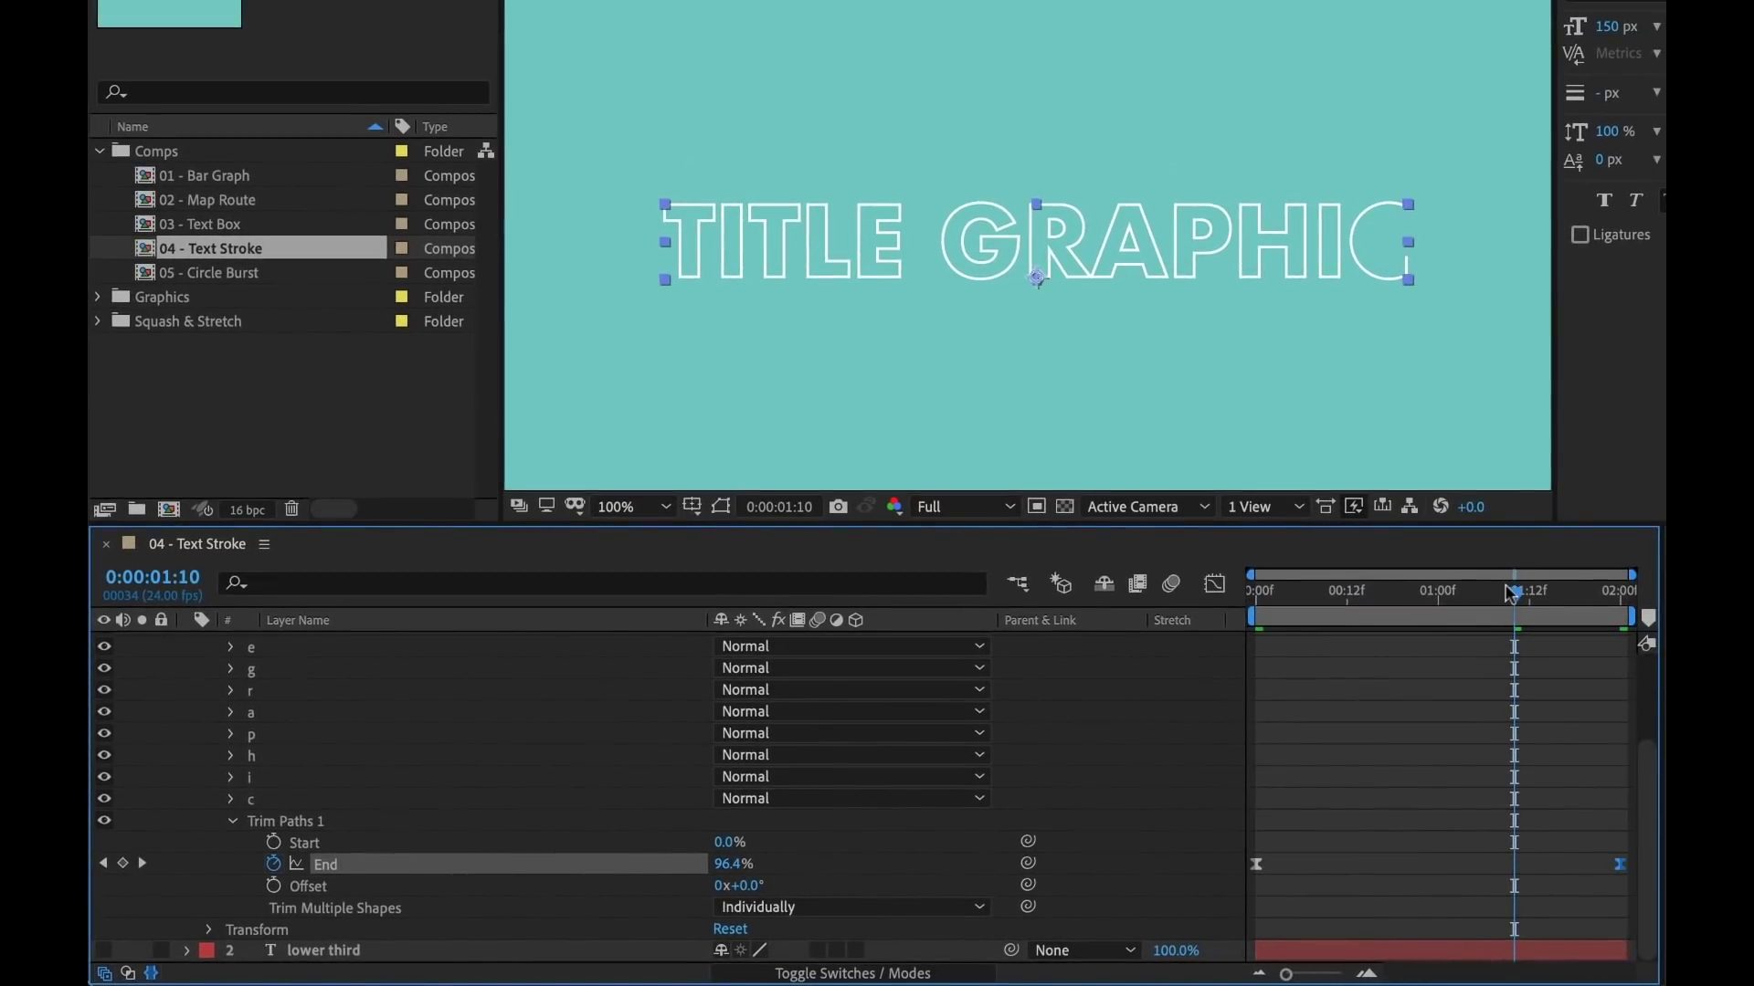
pyautogui.moveTo(1511, 594); pyautogui.dragTo(1258, 599)
pyautogui.press('space')
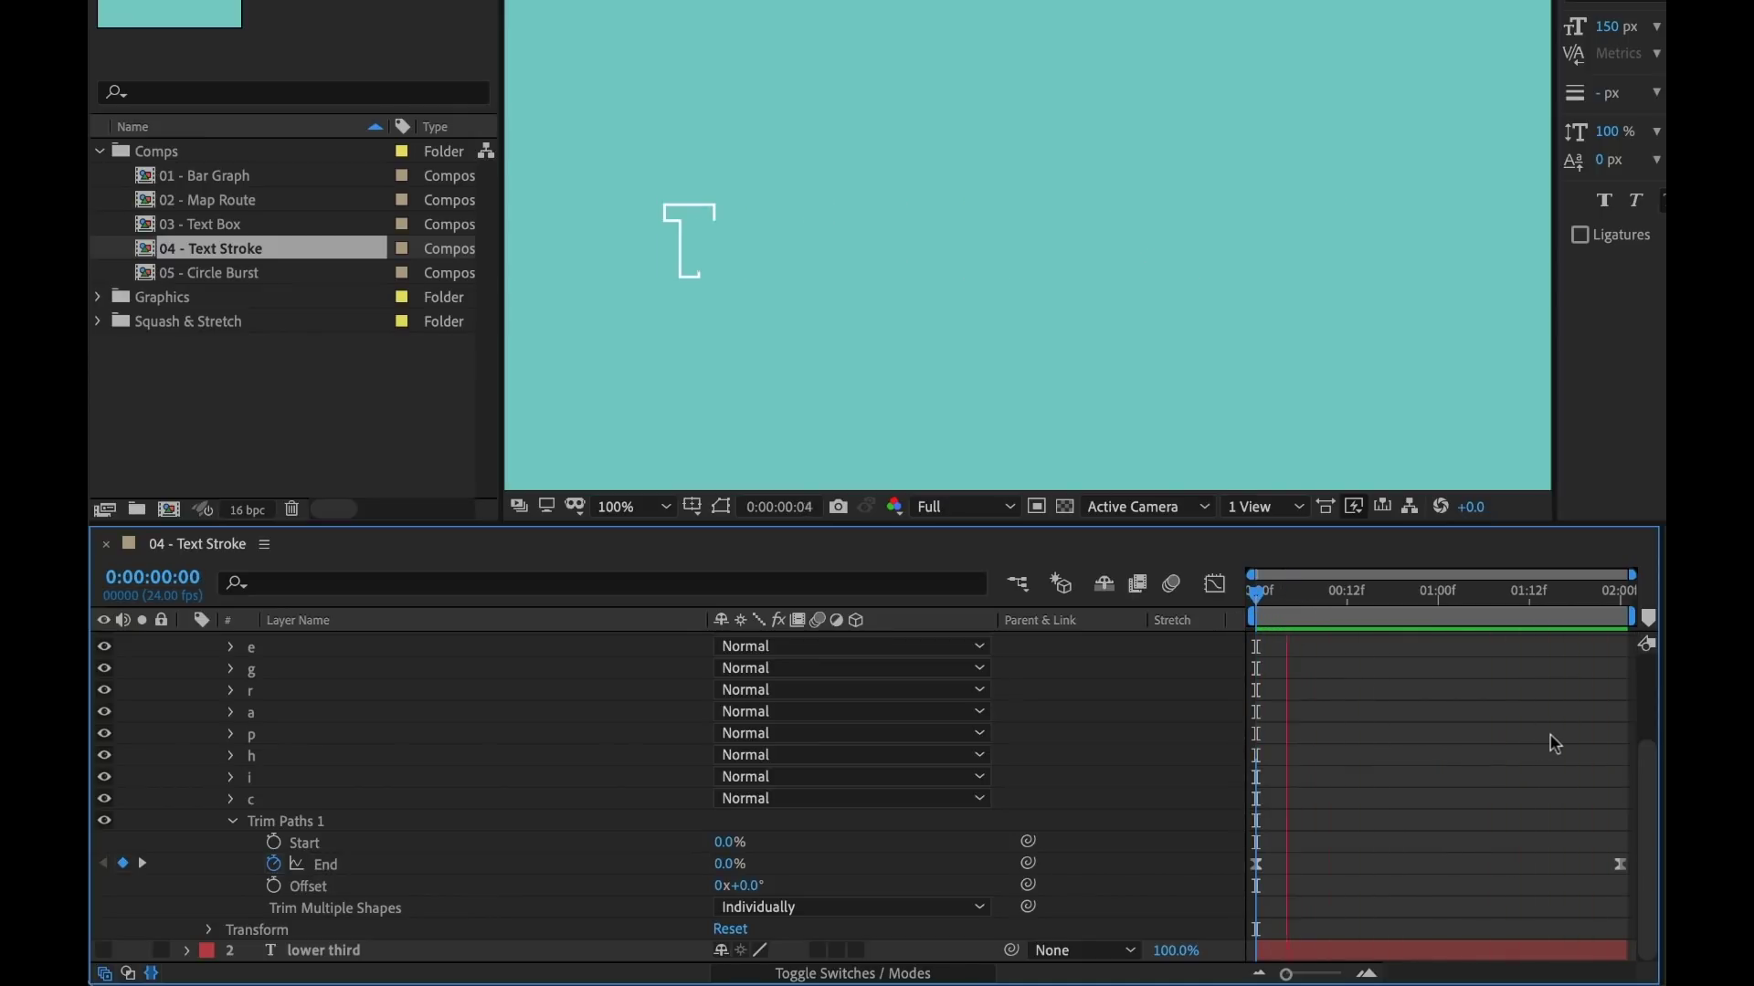
pyautogui.press('space')
pyautogui.click(794, 907)
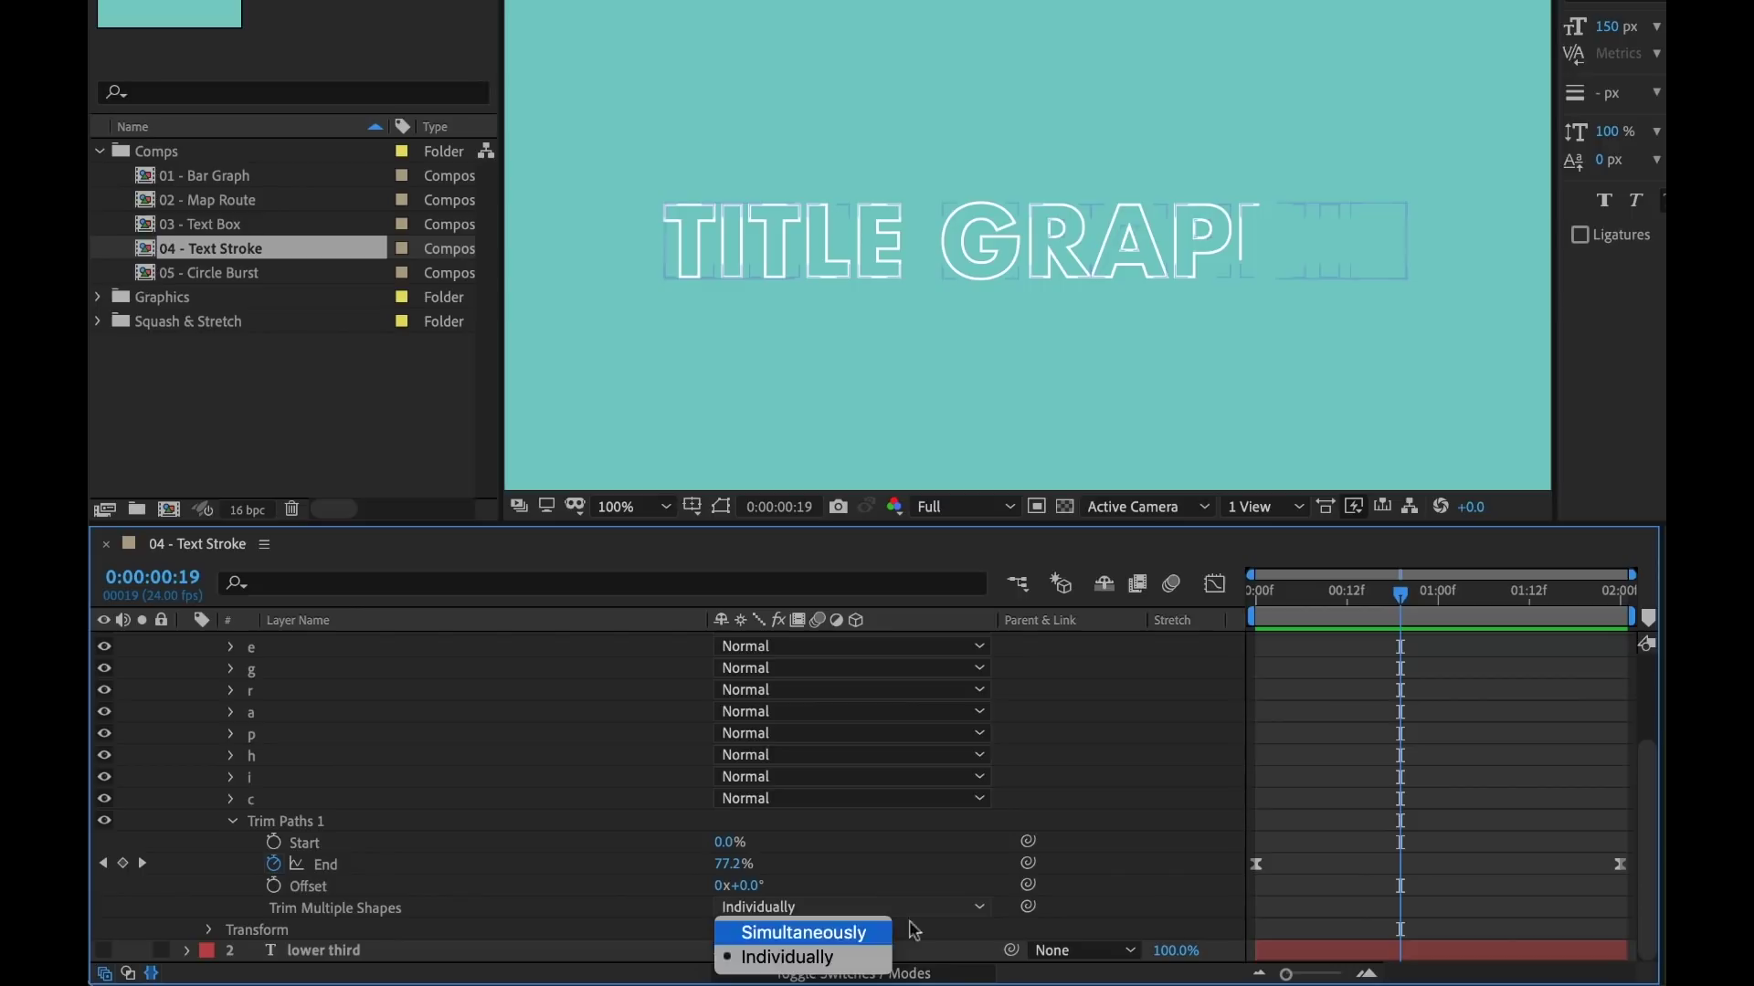
# Step: Switch trimming back to Simultaneously, remove End's keyframes, and fix End at 70%
pyautogui.click(795, 932)
pyautogui.moveTo(1619, 864); pyautogui.dragTo(1414, 864)
pyautogui.click(274, 865)
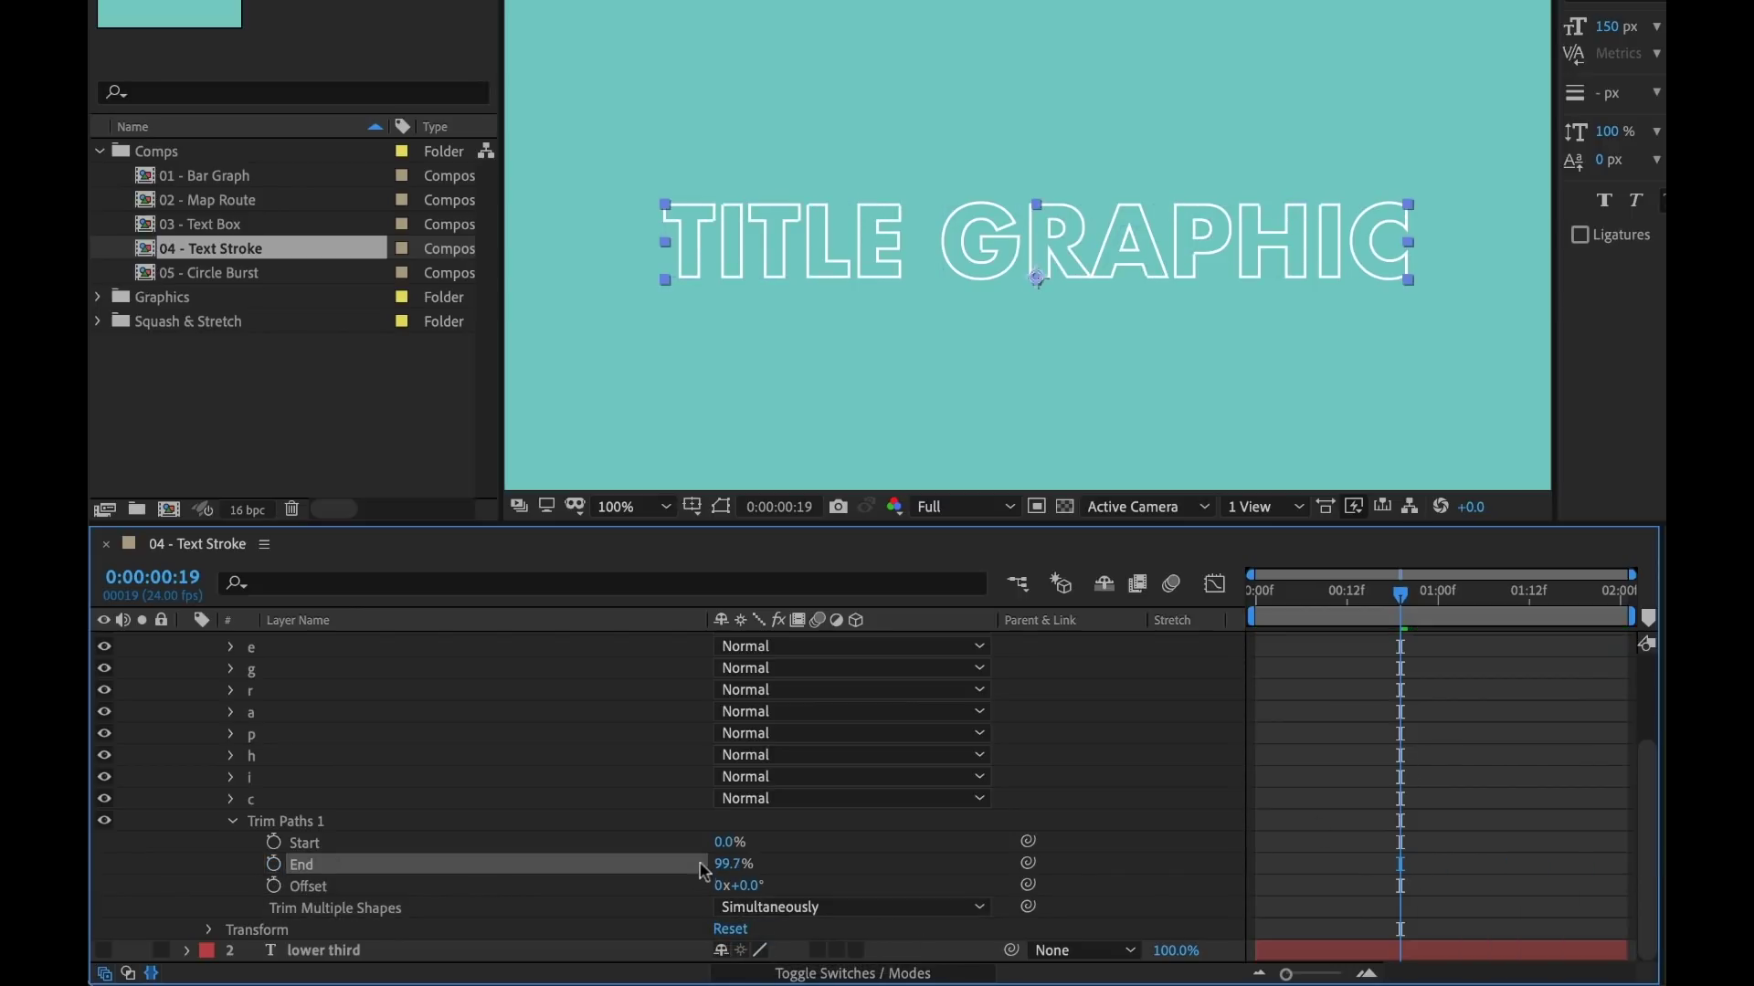
pyautogui.moveTo(726, 864); pyautogui.dragTo(799, 865)
pyautogui.click(735, 864)
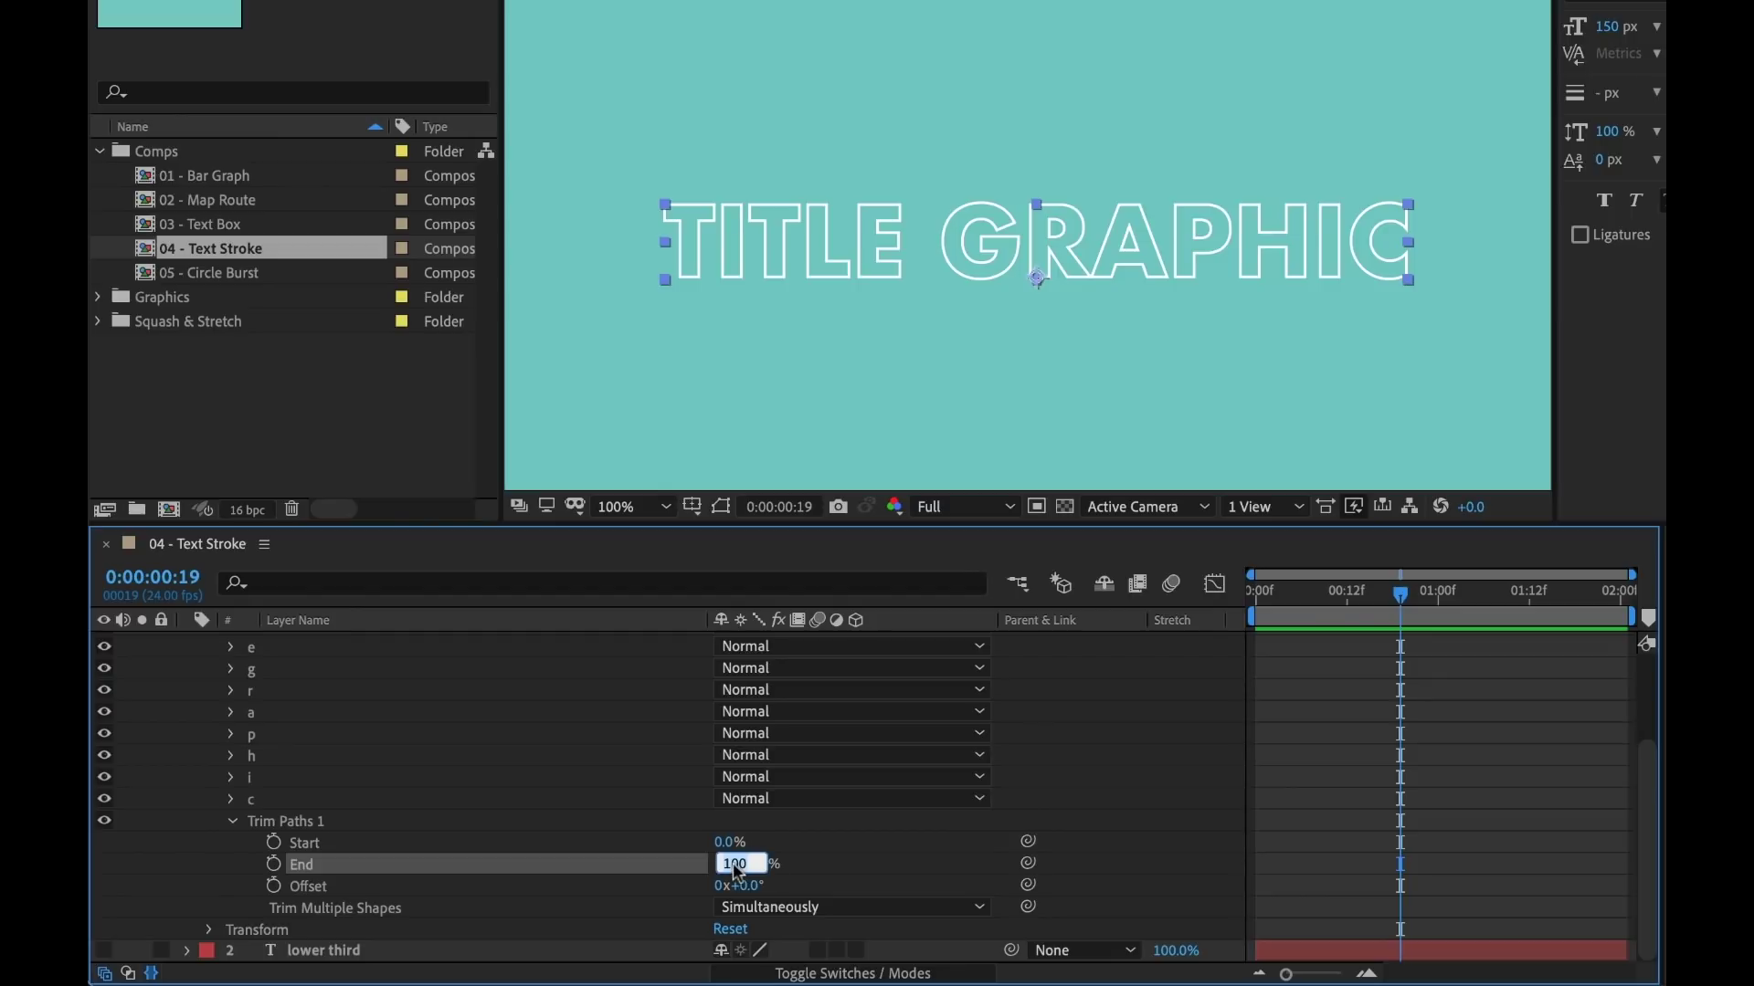
pyautogui.write('50')
pyautogui.press('Return')
pyautogui.scroll(5, 1636, 712)
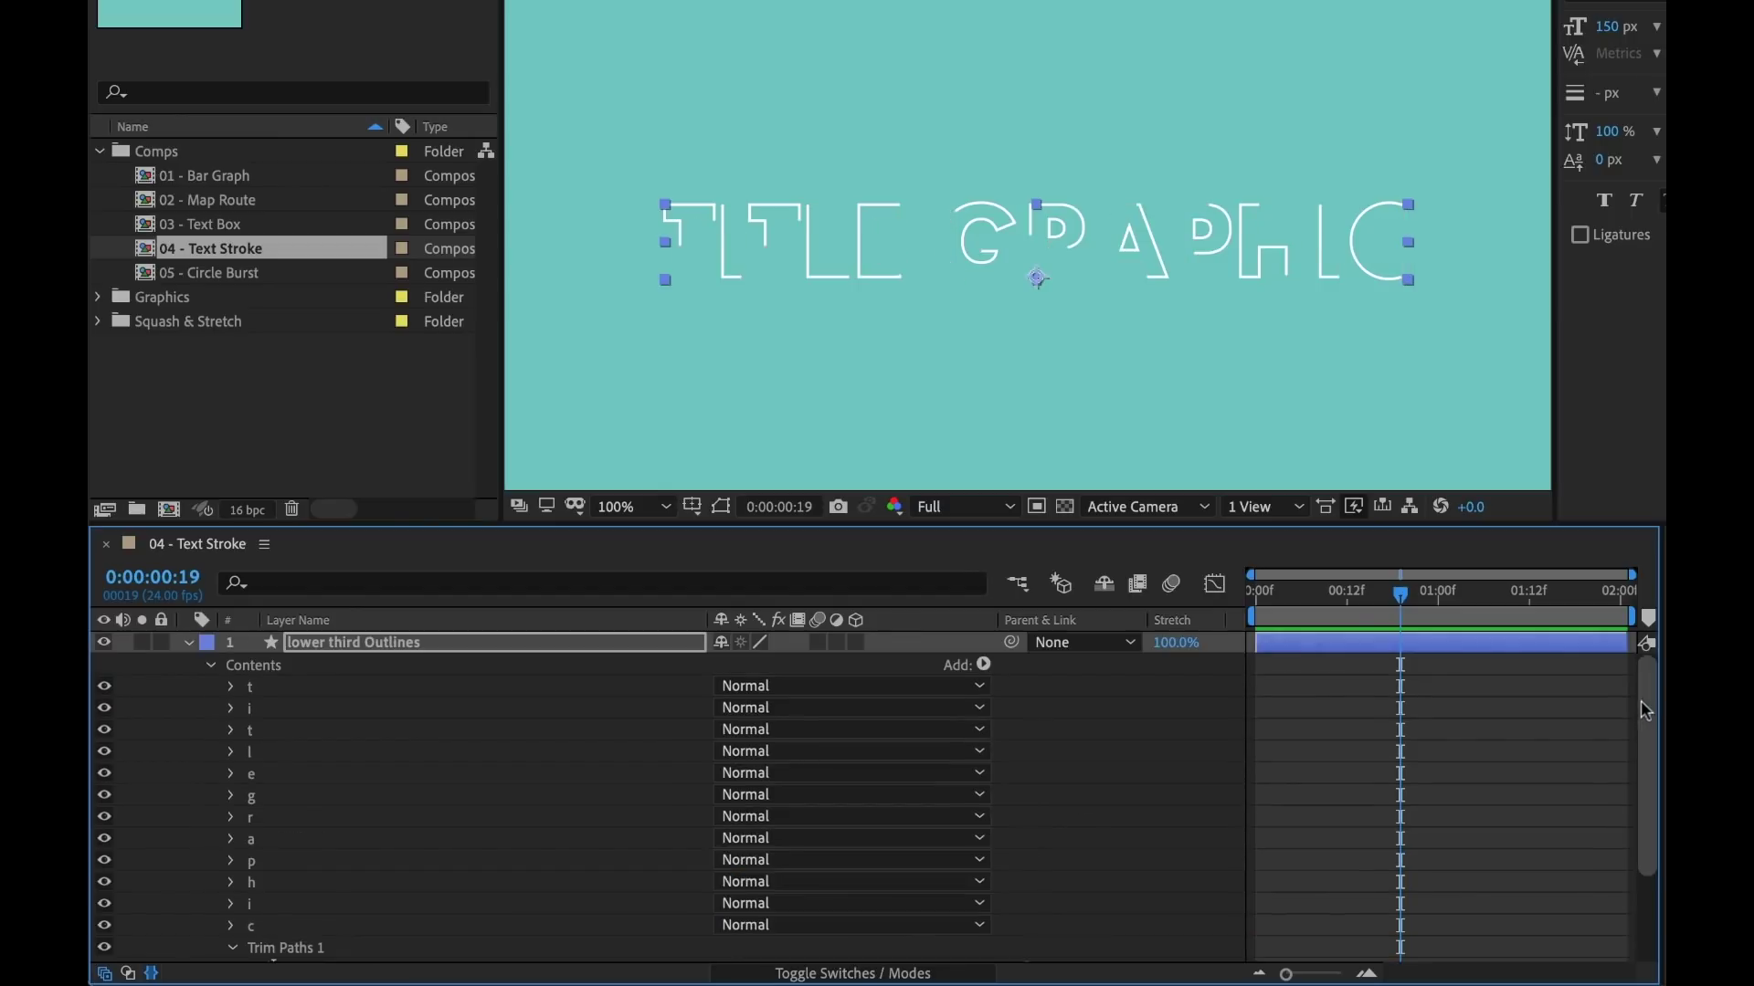
pyautogui.scroll(-5, 1219, 842)
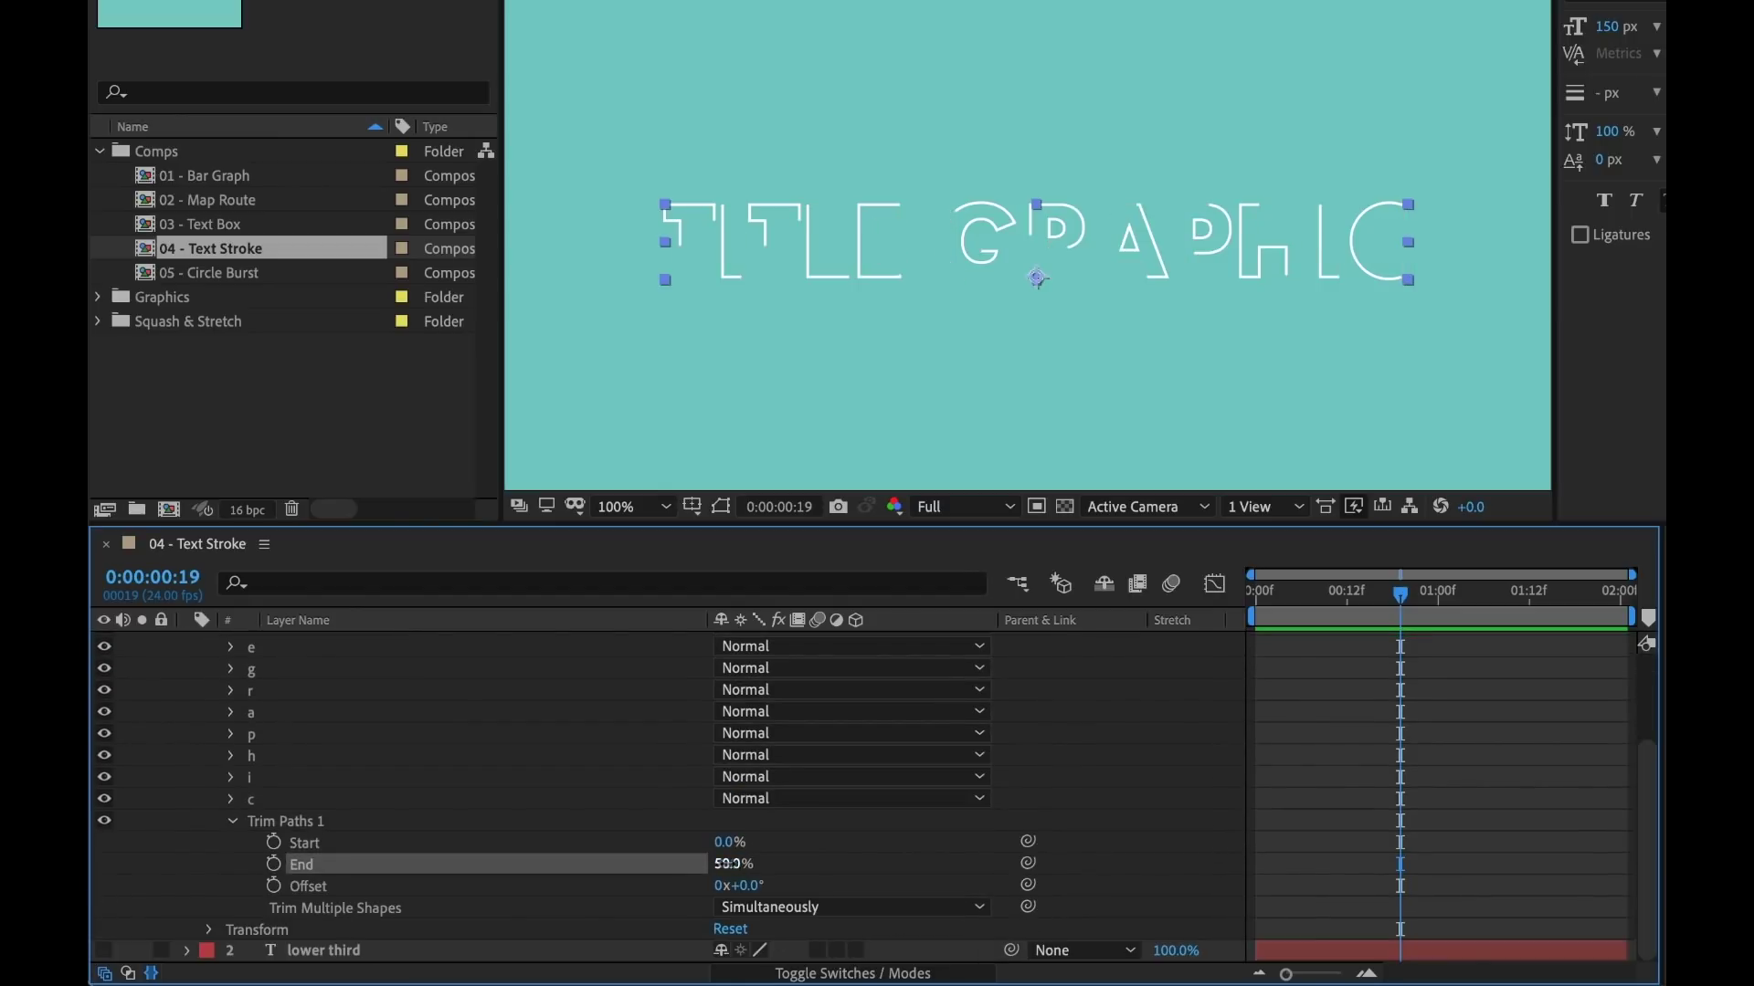
pyautogui.press('Return')
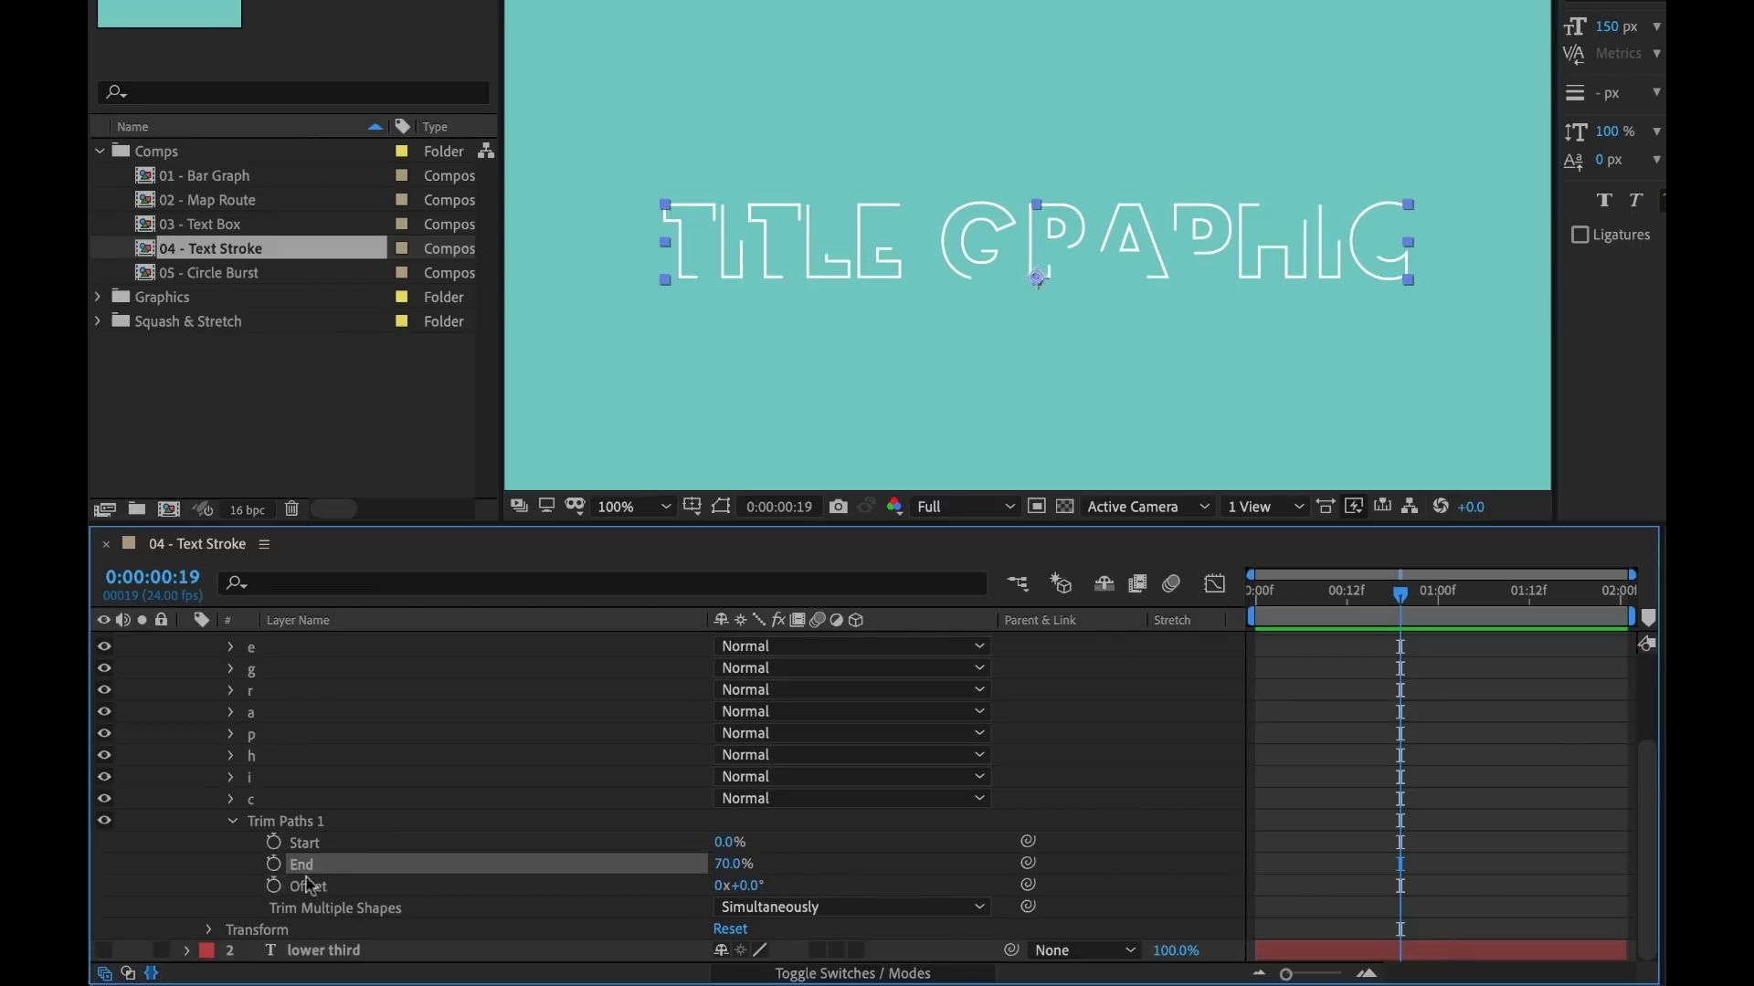
# Step: Keyframe Offset from 0x at 0:00 to one full revolution (1x) at 2:00
pyautogui.moveTo(1404, 610); pyautogui.dragTo(1228, 614)
pyautogui.click(273, 886)
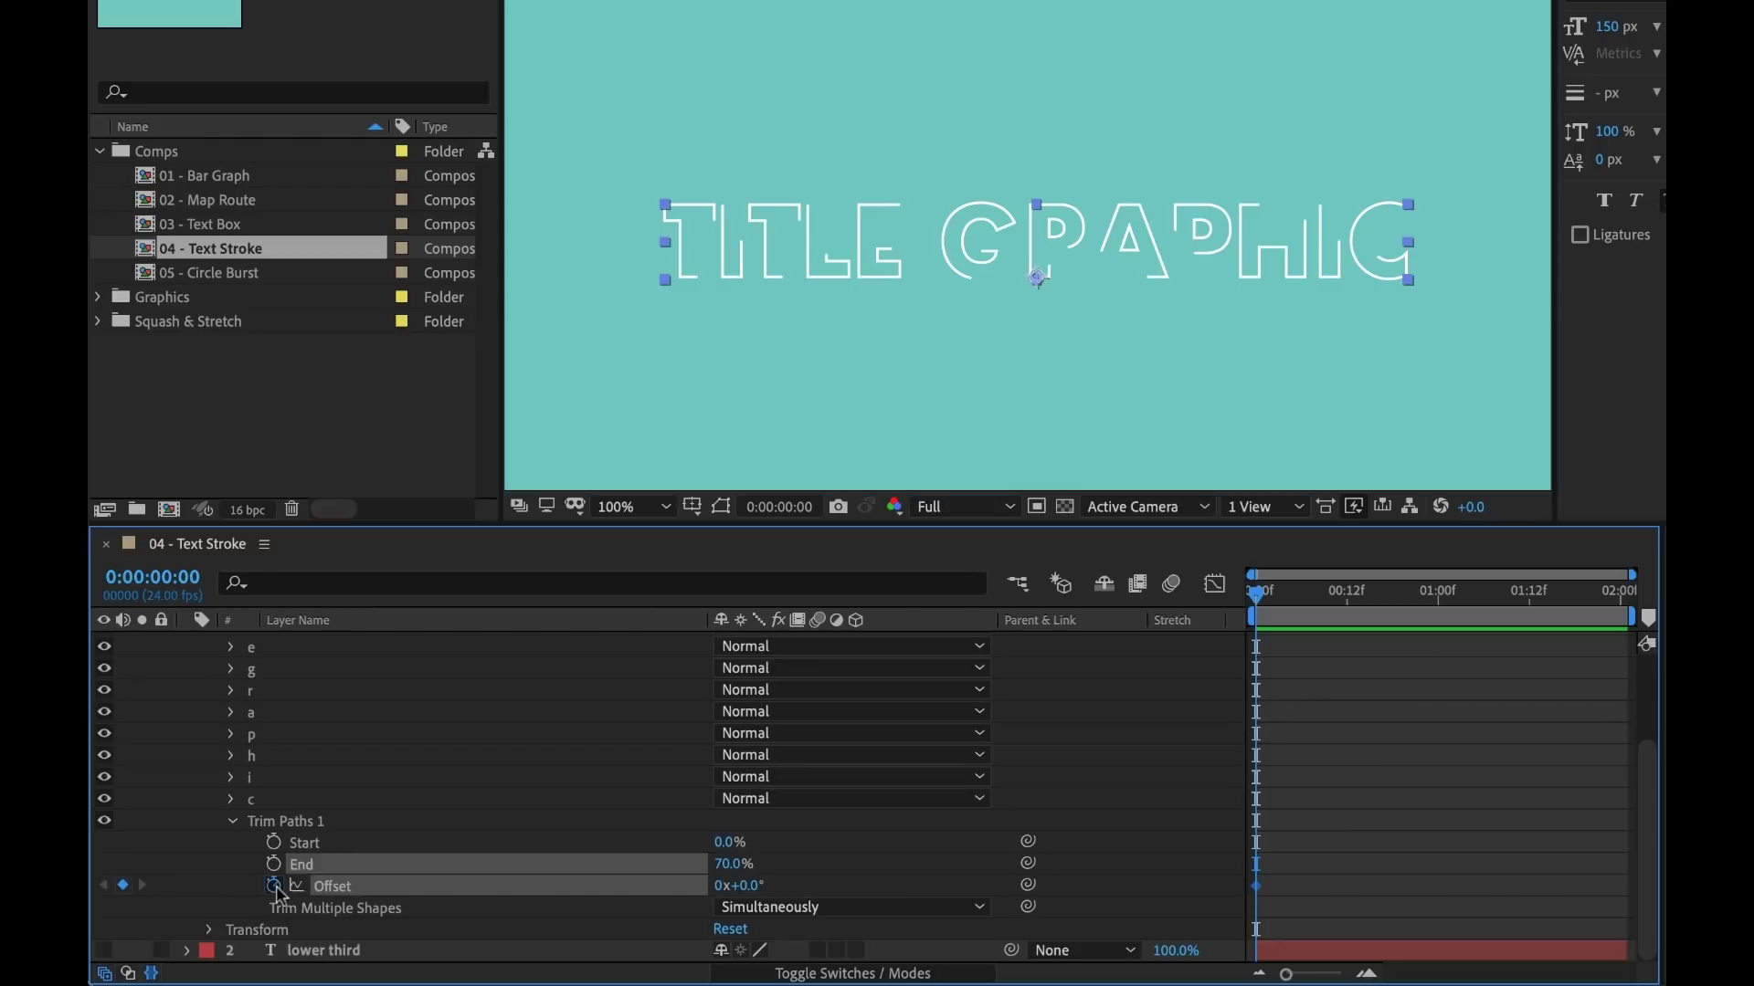
pyautogui.moveTo(1284, 612); pyautogui.dragTo(1622, 612)
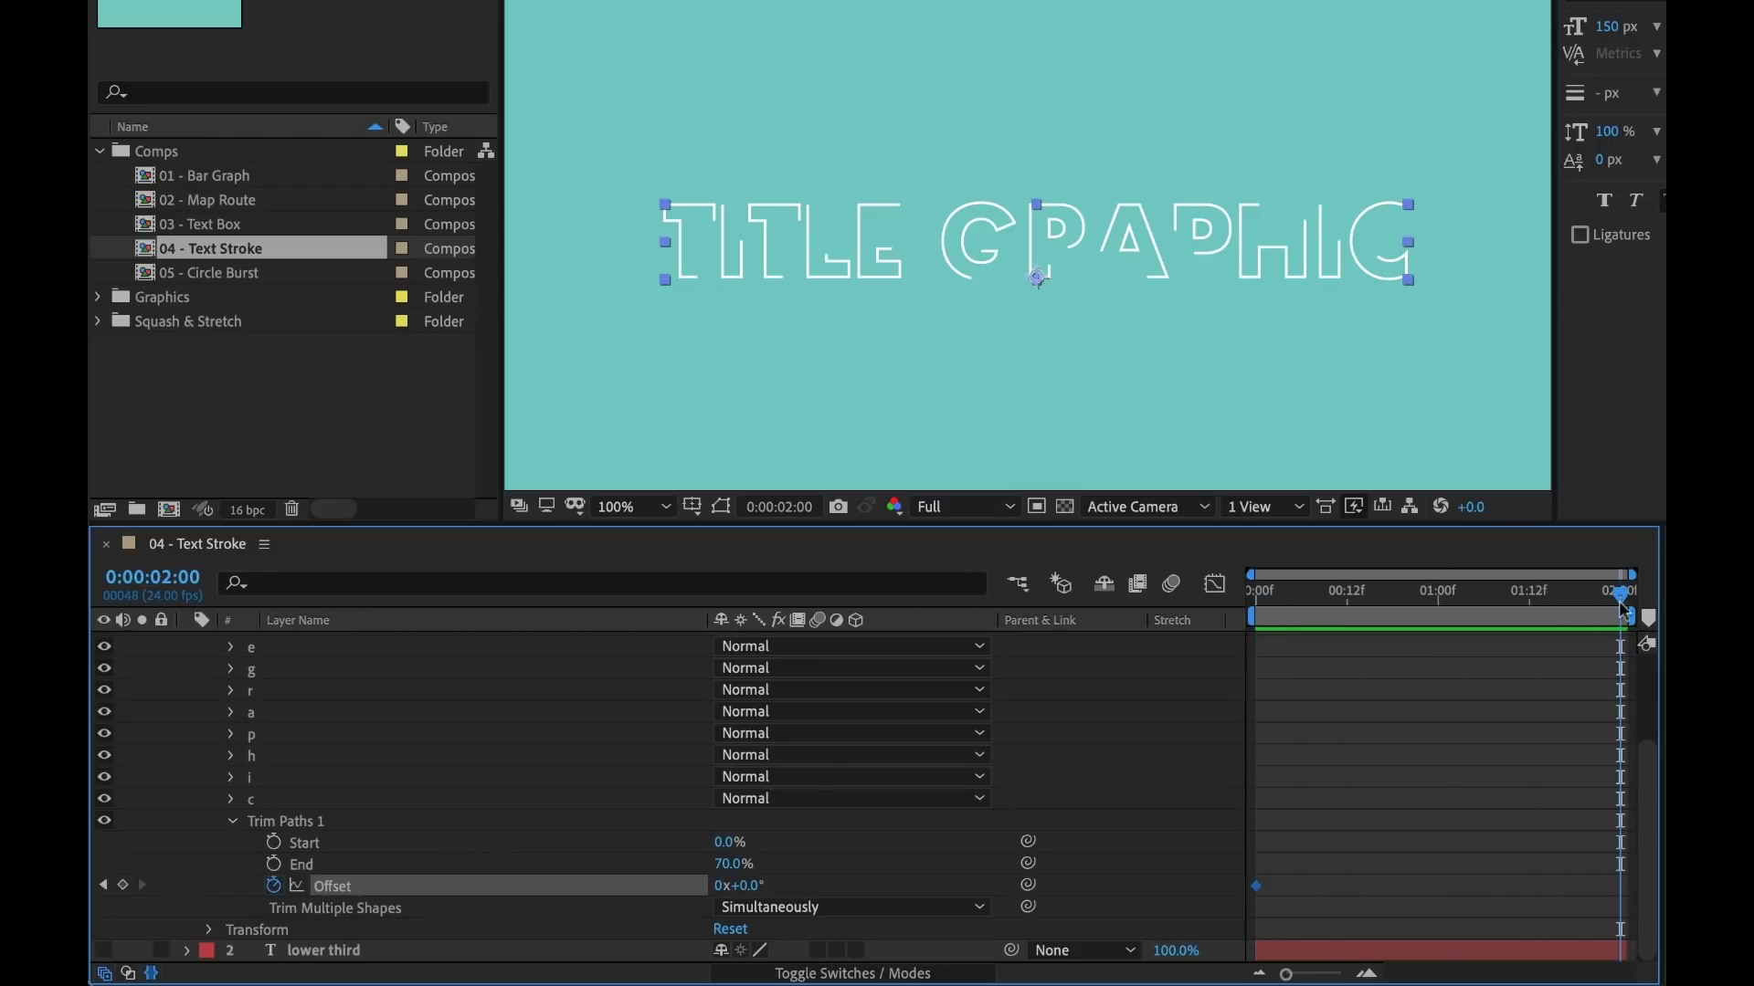
pyautogui.click(716, 887)
pyautogui.write('1')
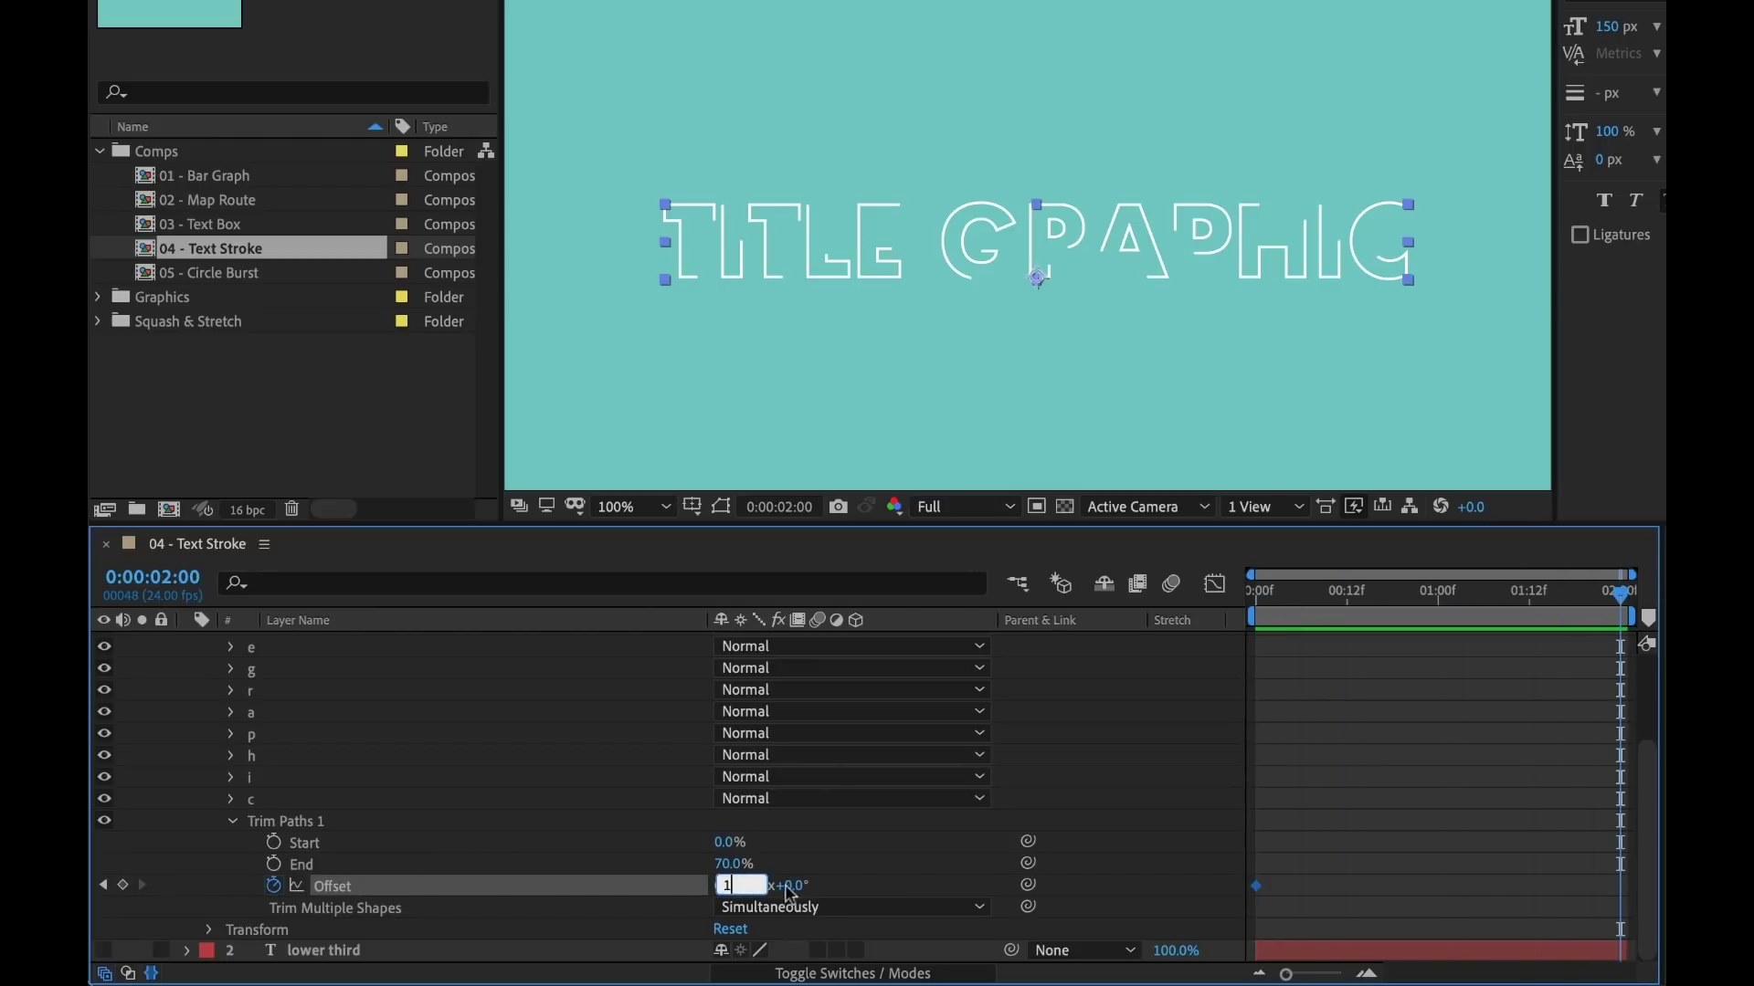
pyautogui.press('Return')
pyautogui.click(1353, 828)
# Step: Preview the travelling title stroke, then scrub the Circle Burst star and add a composition marker at frame 14
pyautogui.press('space')
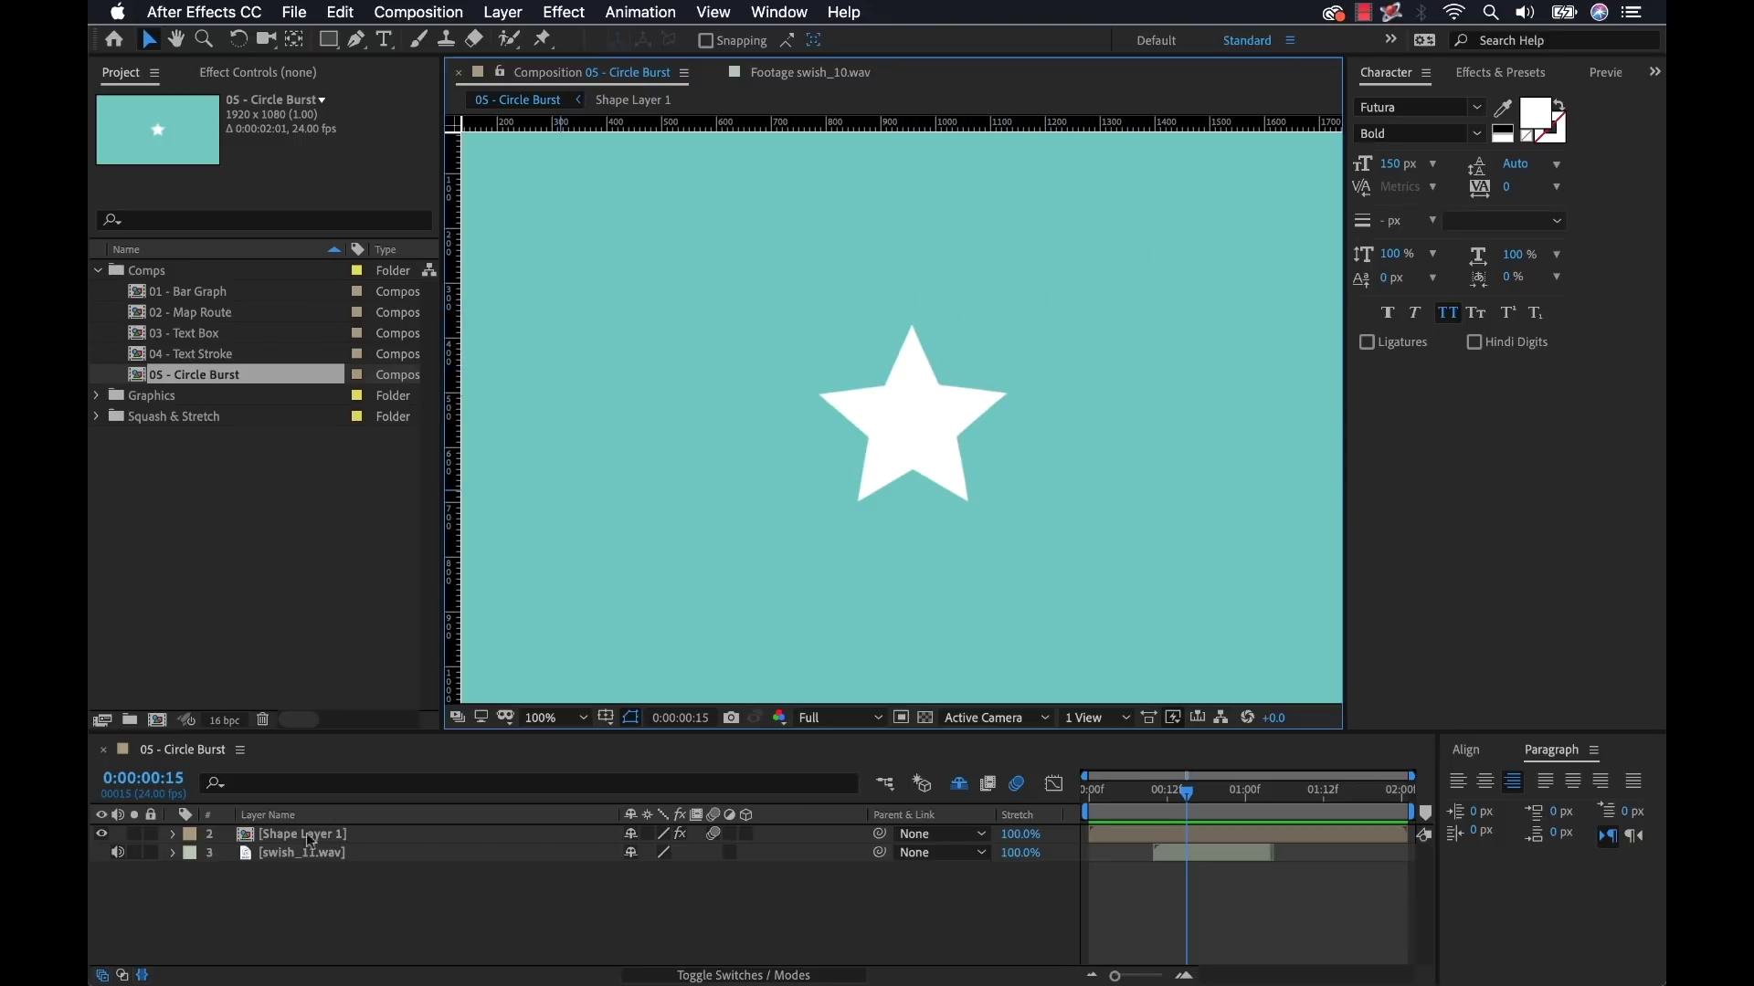
pyautogui.moveTo(1188, 799); pyautogui.dragTo(1083, 799)
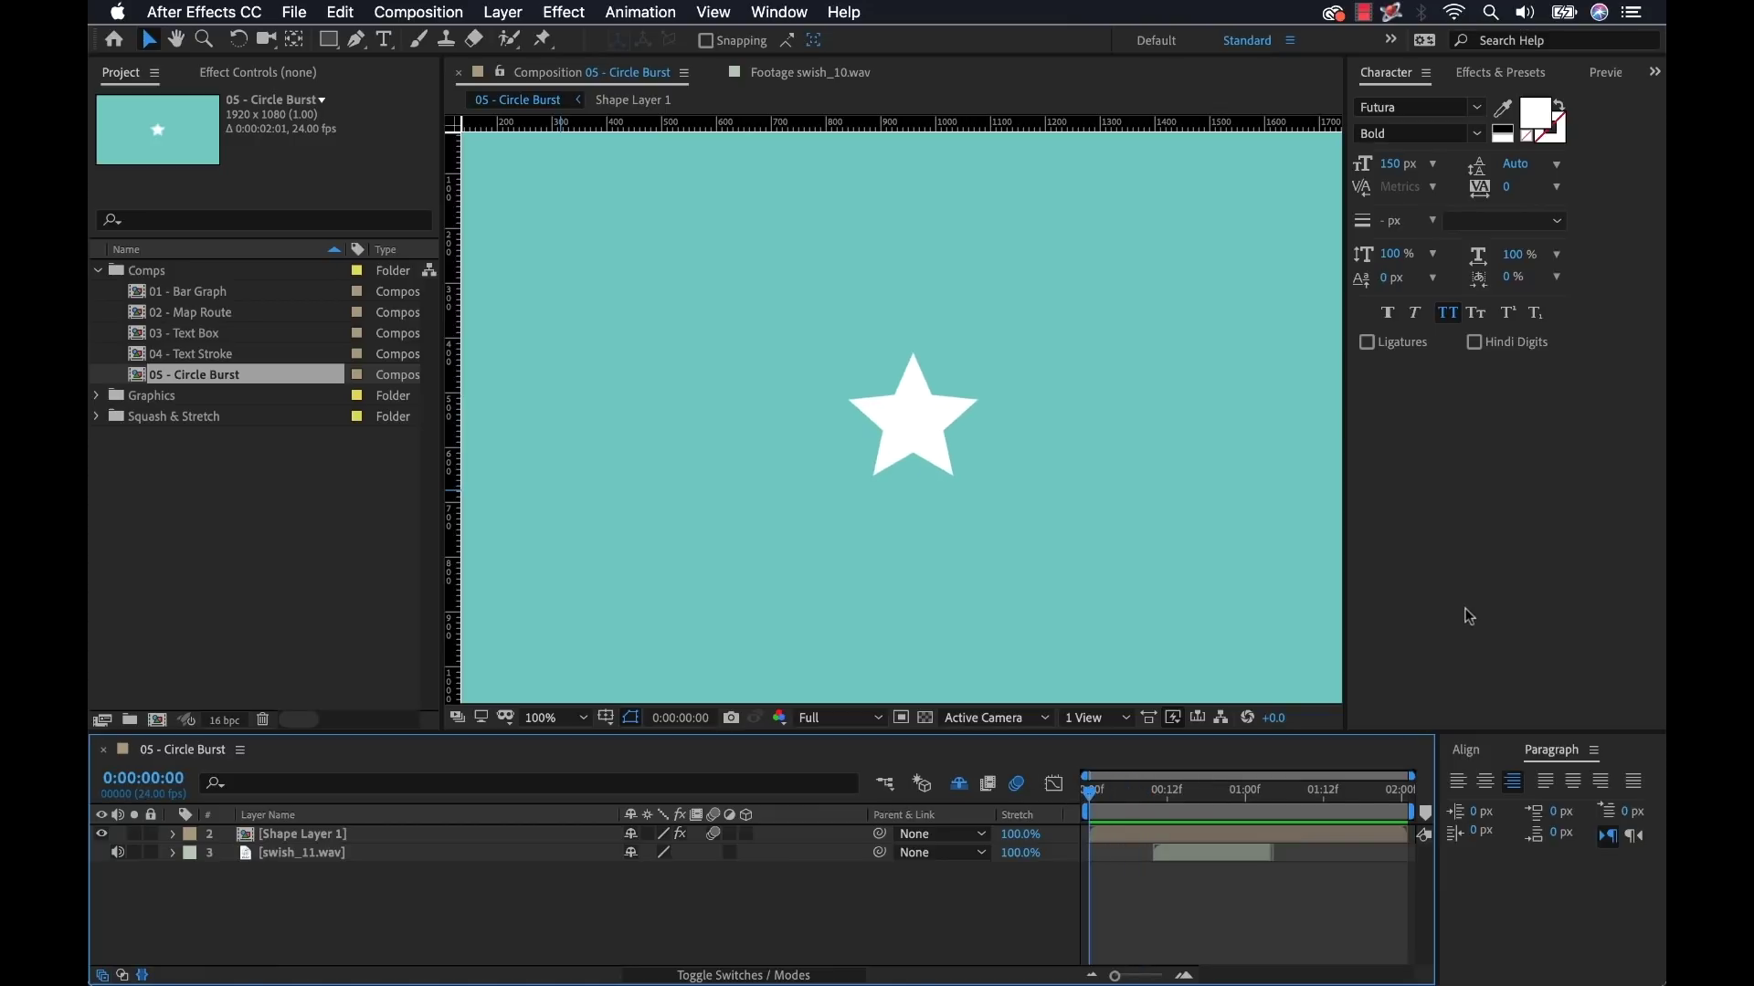
pyautogui.press('space')
pyautogui.press('space')
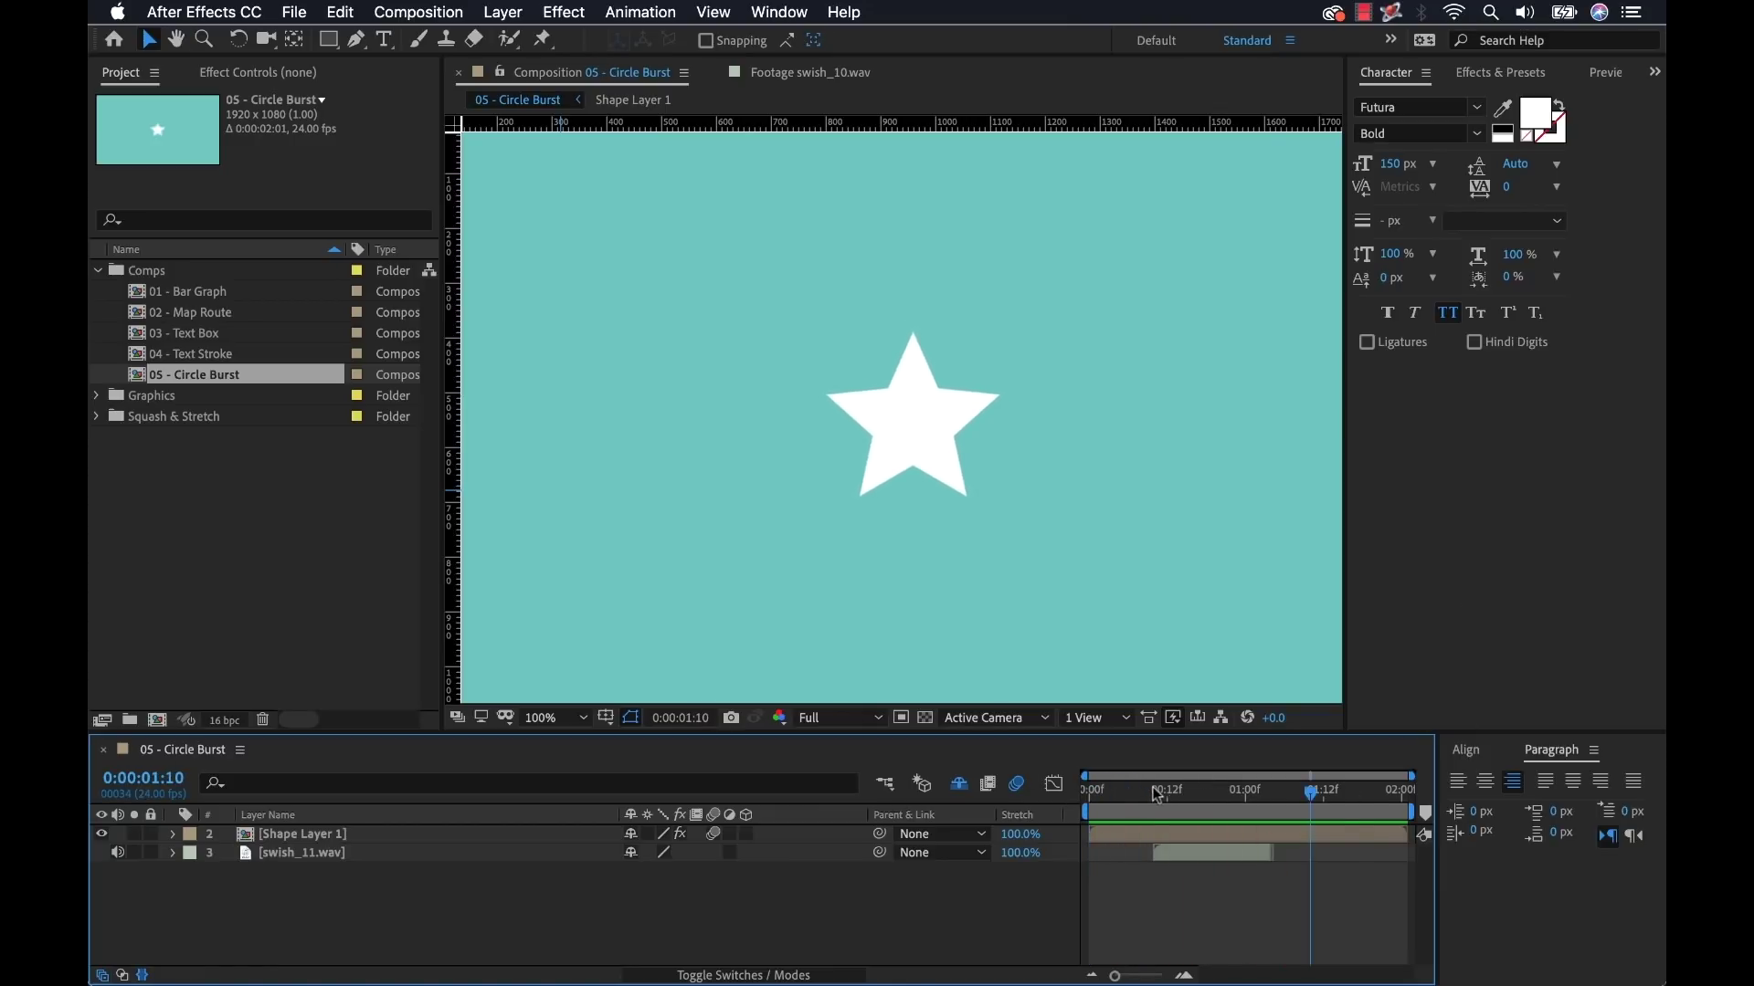
pyautogui.moveTo(1157, 794)
pyautogui.mouseDown()
pyautogui.moveTo(1236, 787)
pyautogui.moveTo(1142, 795)
pyautogui.moveTo(1172, 800)
pyautogui.mouseUp()
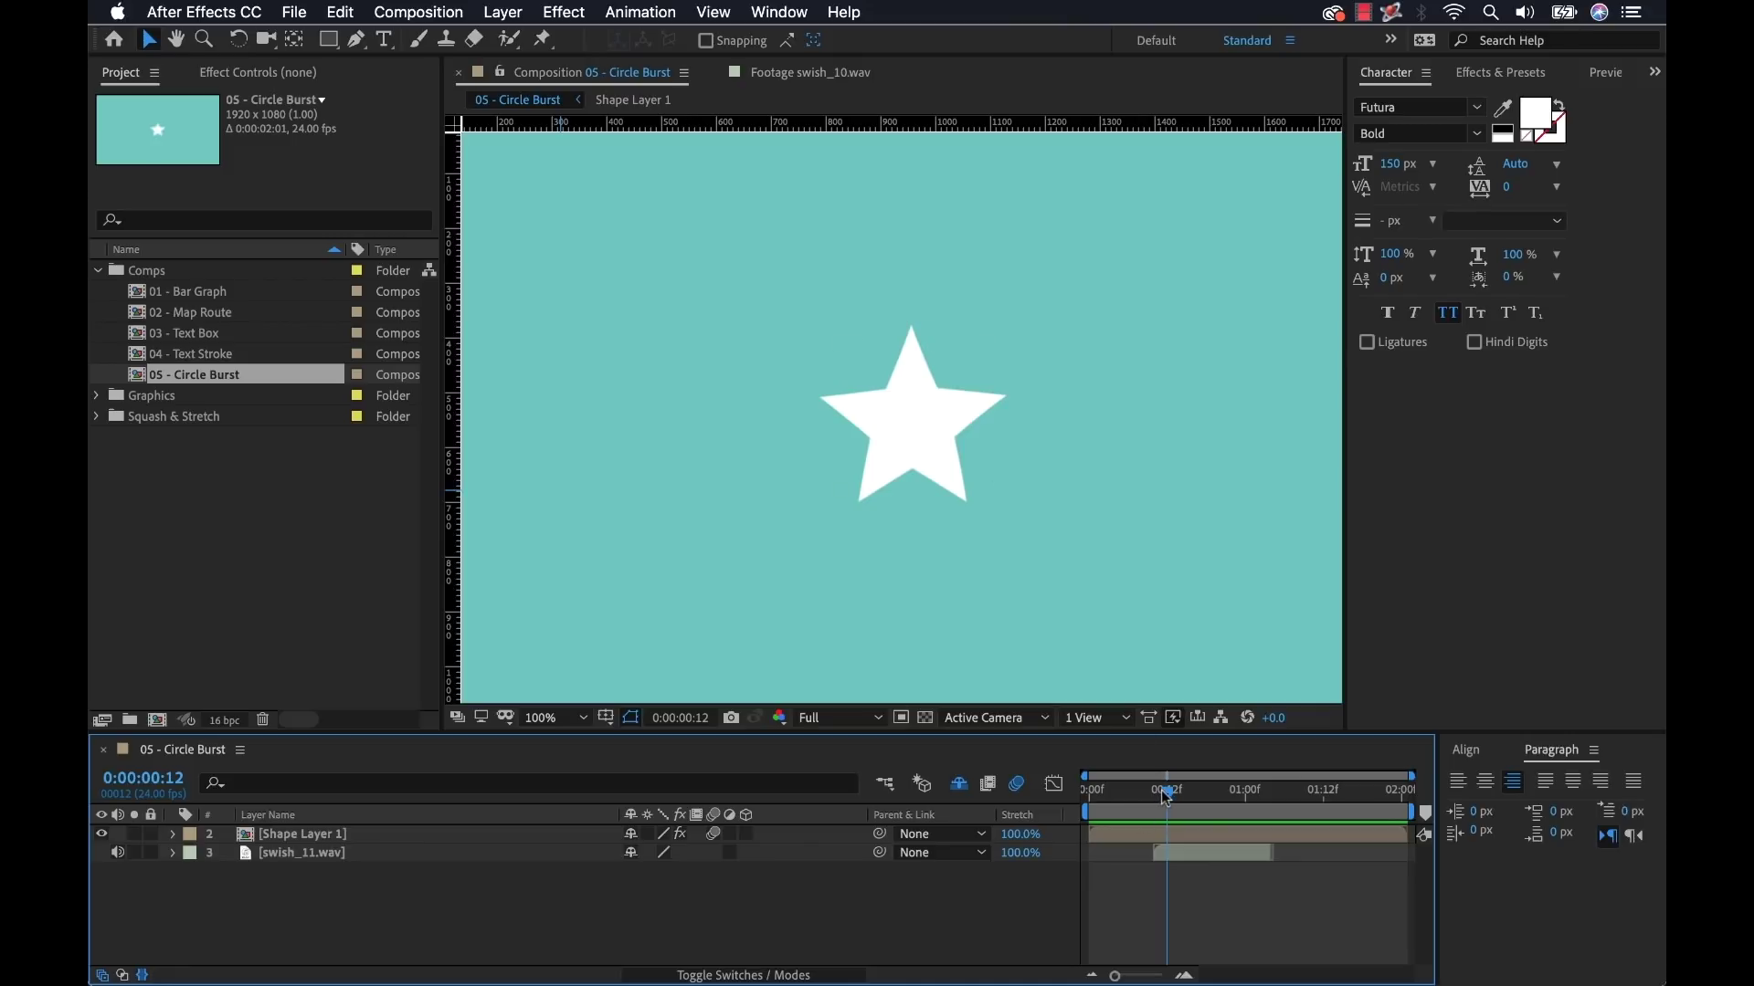
pyautogui.moveTo(1166, 795); pyautogui.dragTo(1178, 796)
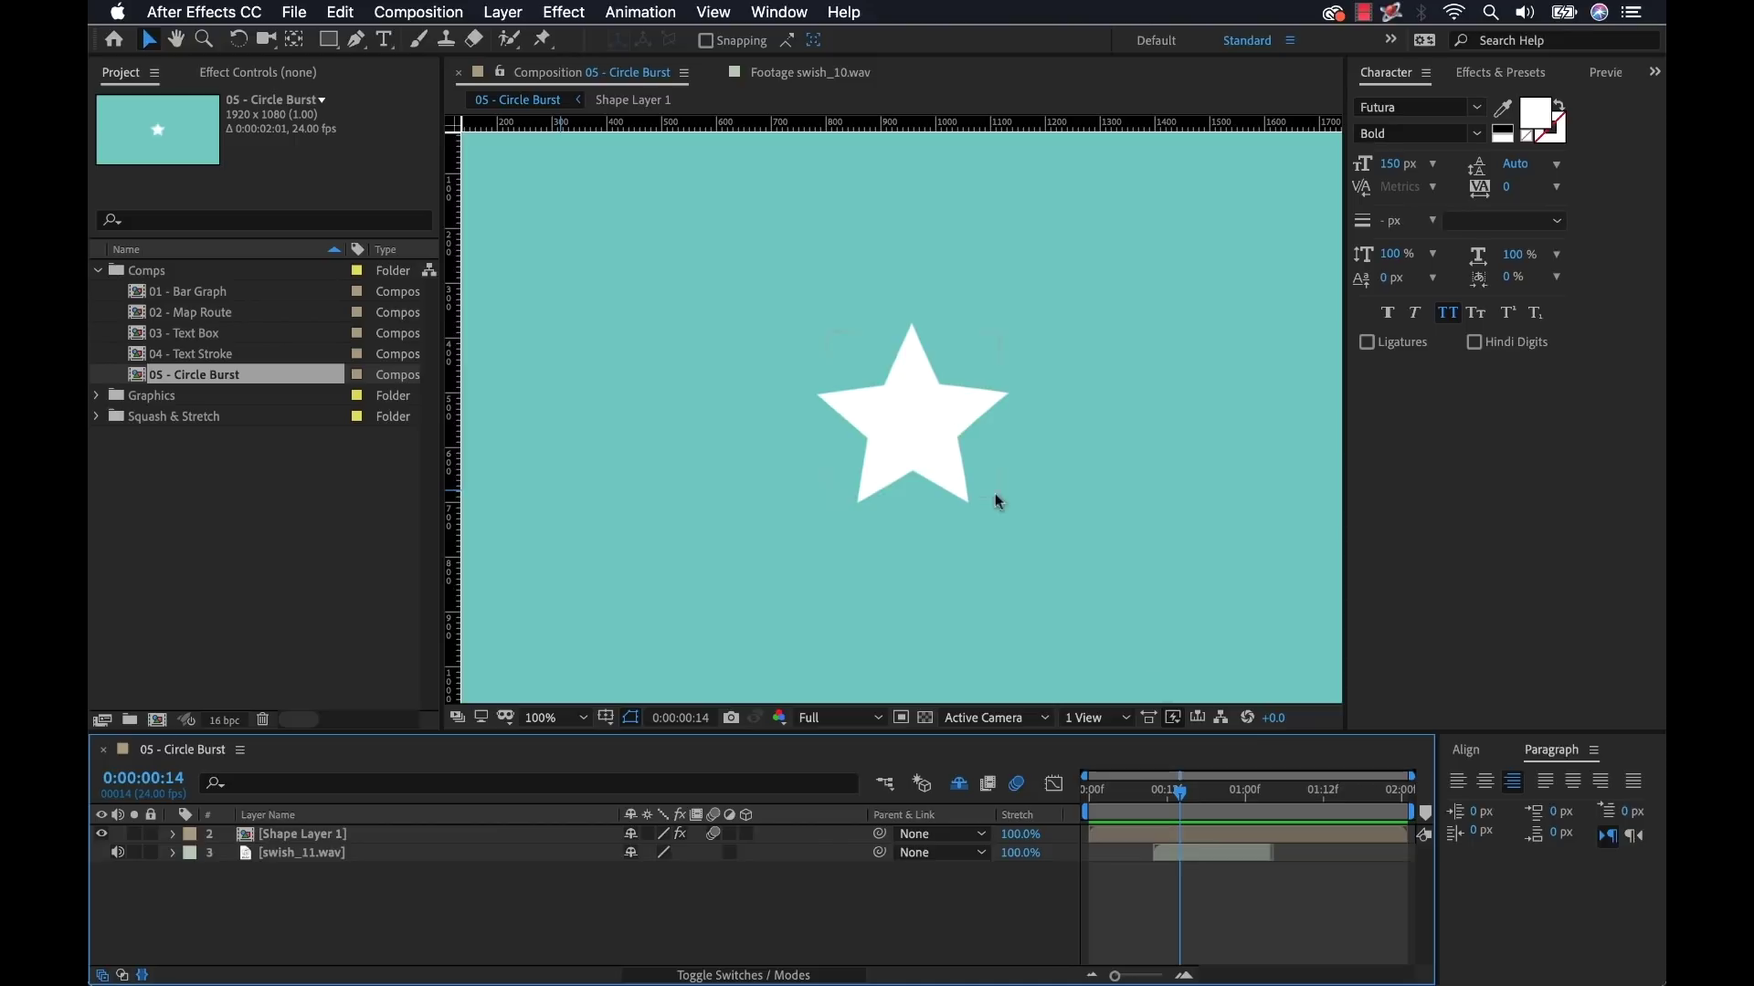
pyautogui.moveTo(1427, 817)
pyautogui.mouseDown()
pyautogui.moveTo(1198, 827)
pyautogui.moveTo(1160, 794)
pyautogui.moveTo(1263, 793)
pyautogui.moveTo(1188, 795)
pyautogui.mouseUp()
pyautogui.click(356, 39)
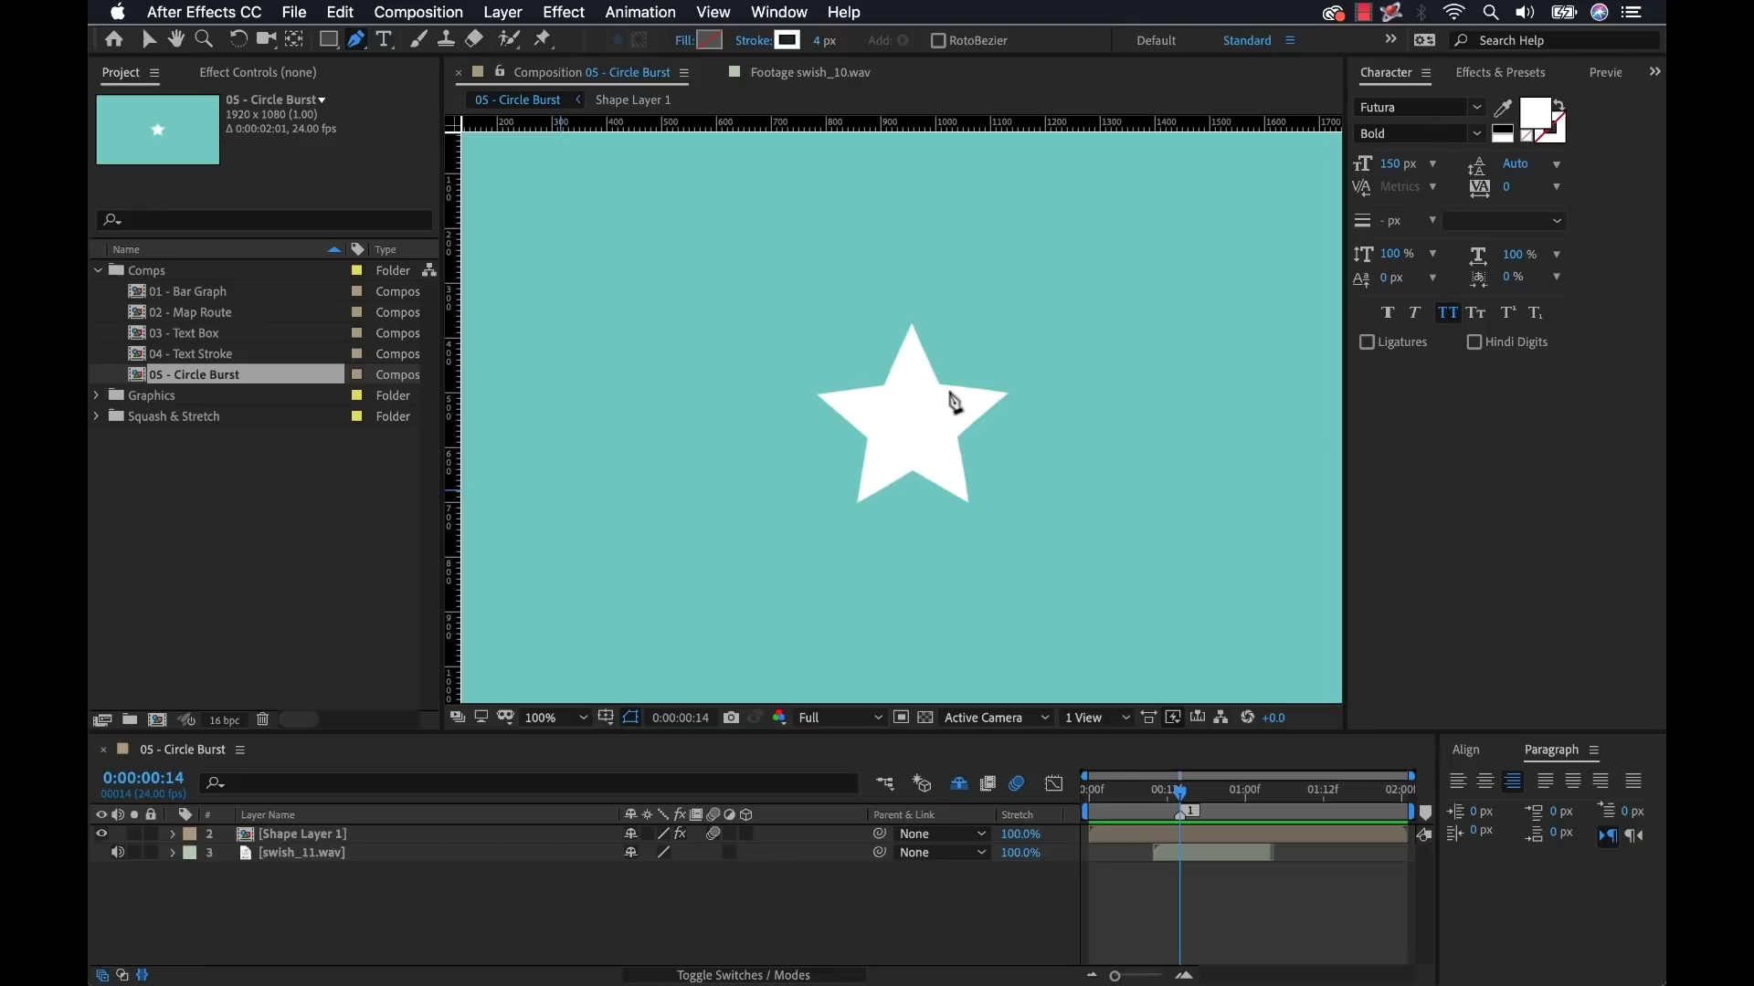
# Step: Show the centre guides and the Title/Action Safe overlay in the composition view
pyautogui.press('h')
pyautogui.moveTo(923, 384); pyautogui.dragTo(924, 389)
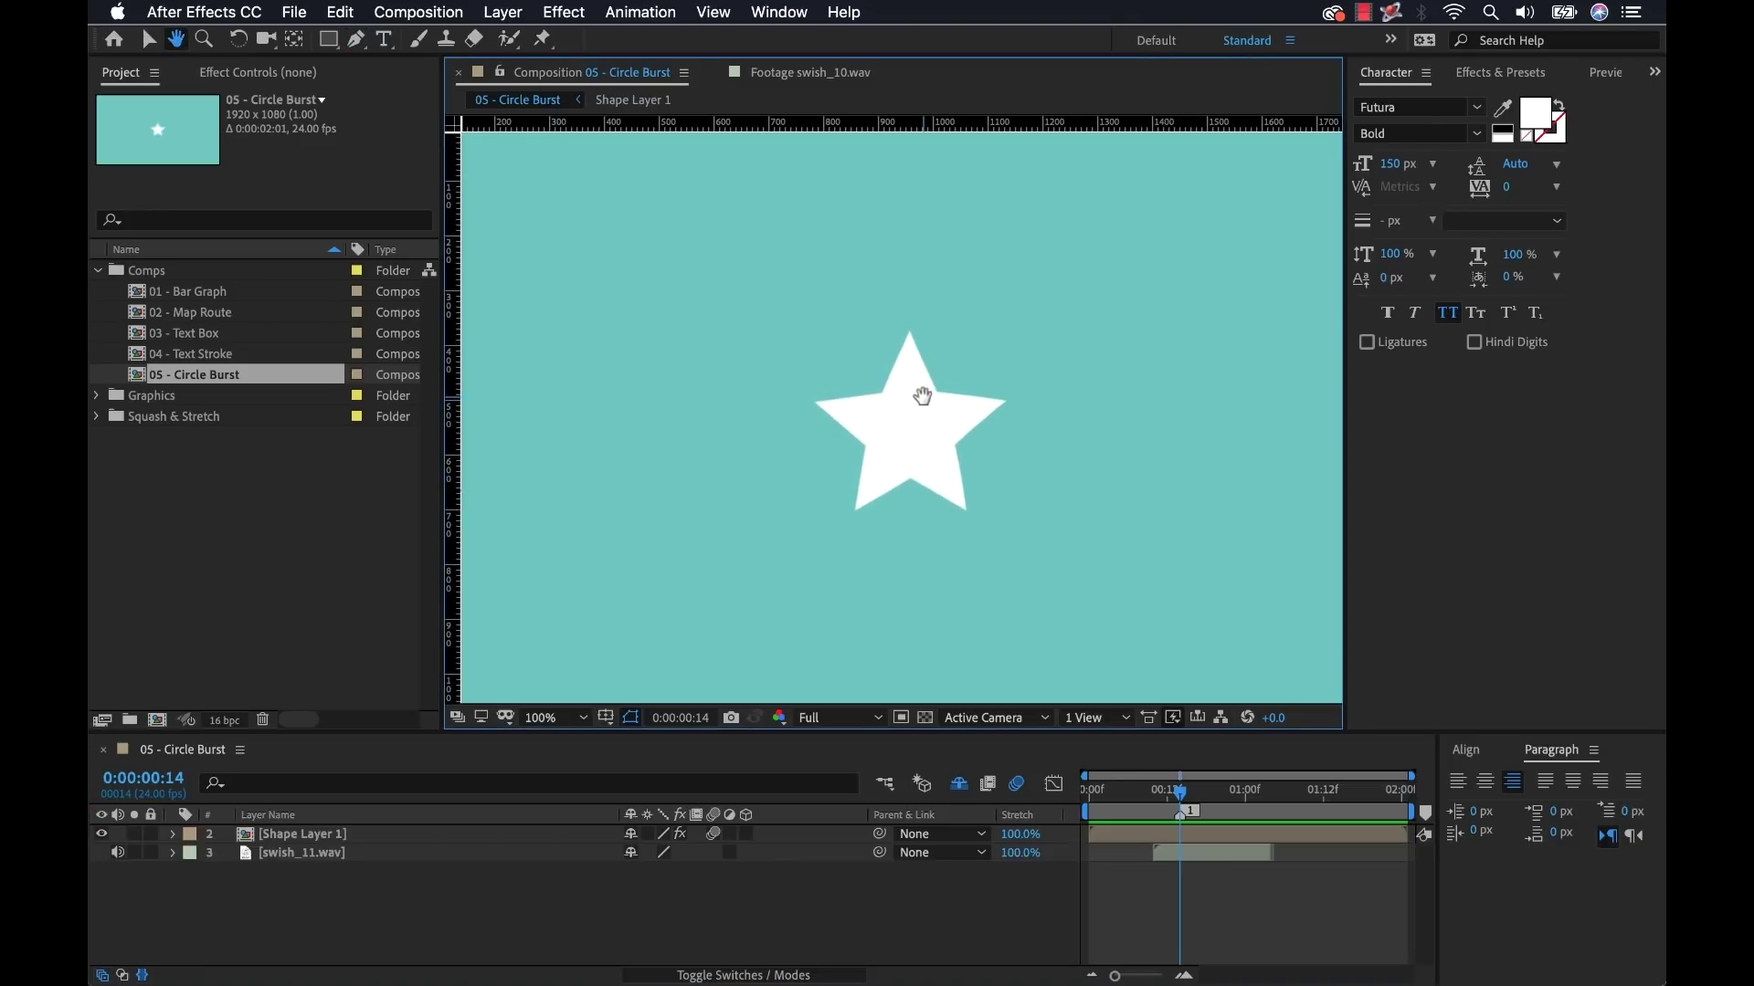
pyautogui.press('g')
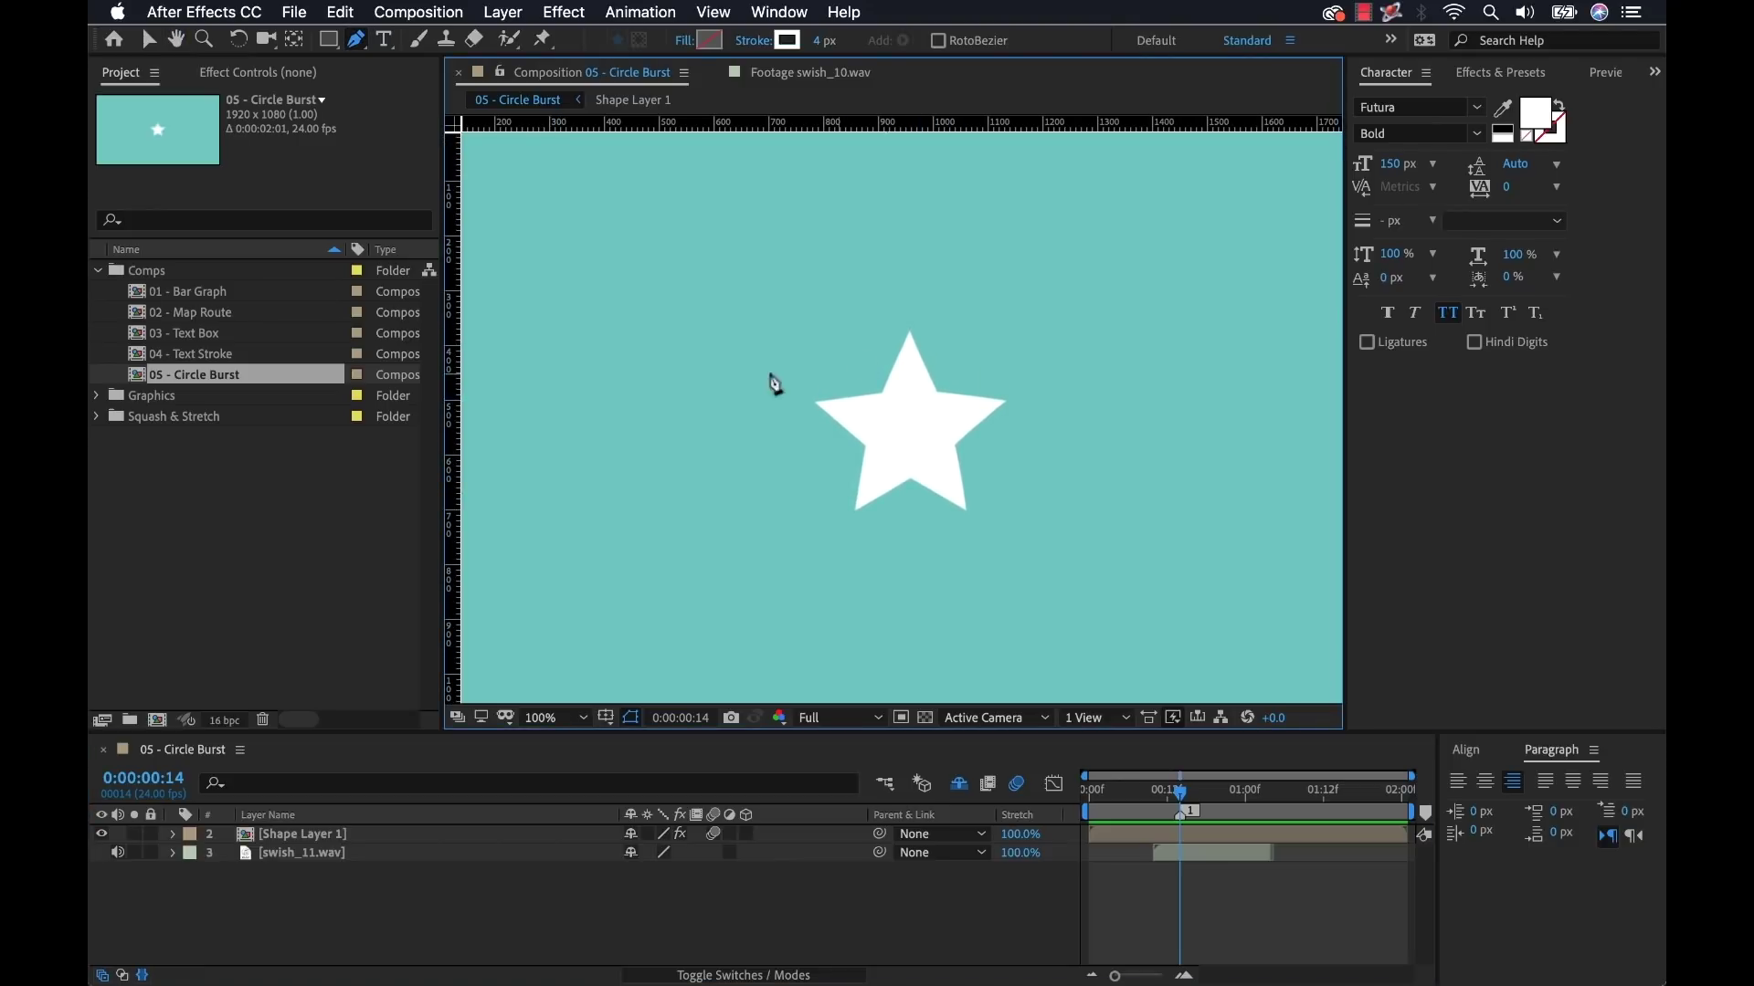
pyautogui.press('super+semicolon')
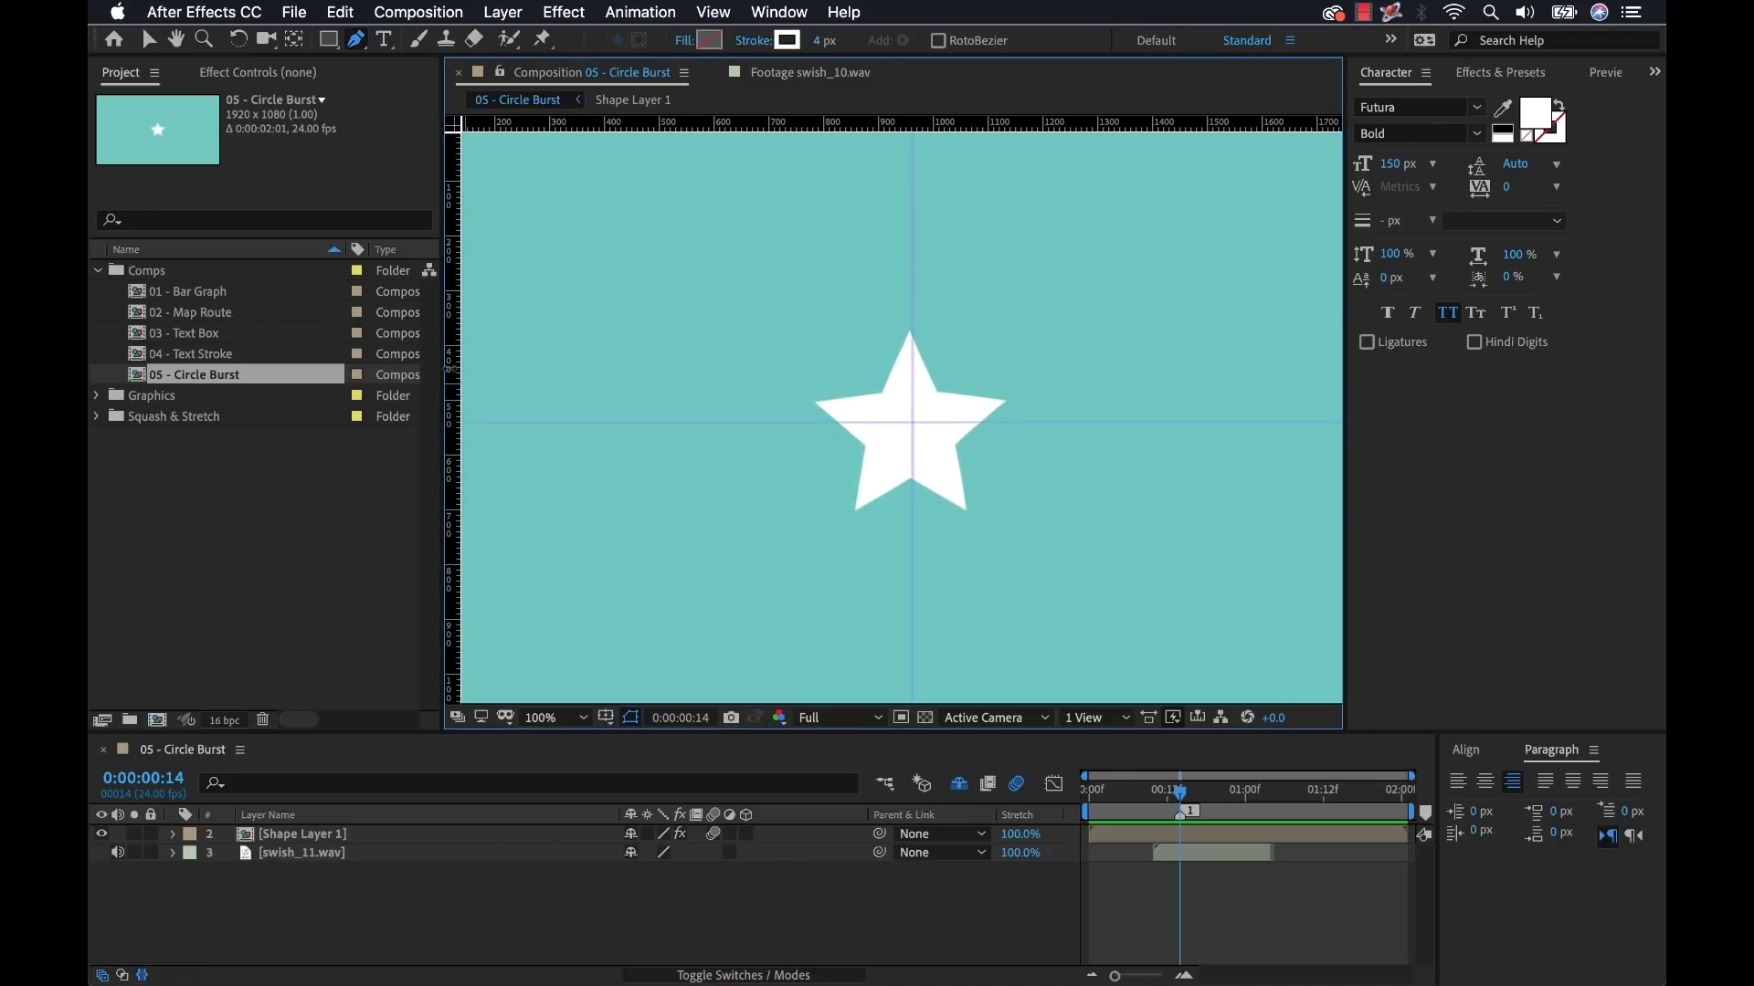
pyautogui.click(606, 717)
pyautogui.click(676, 737)
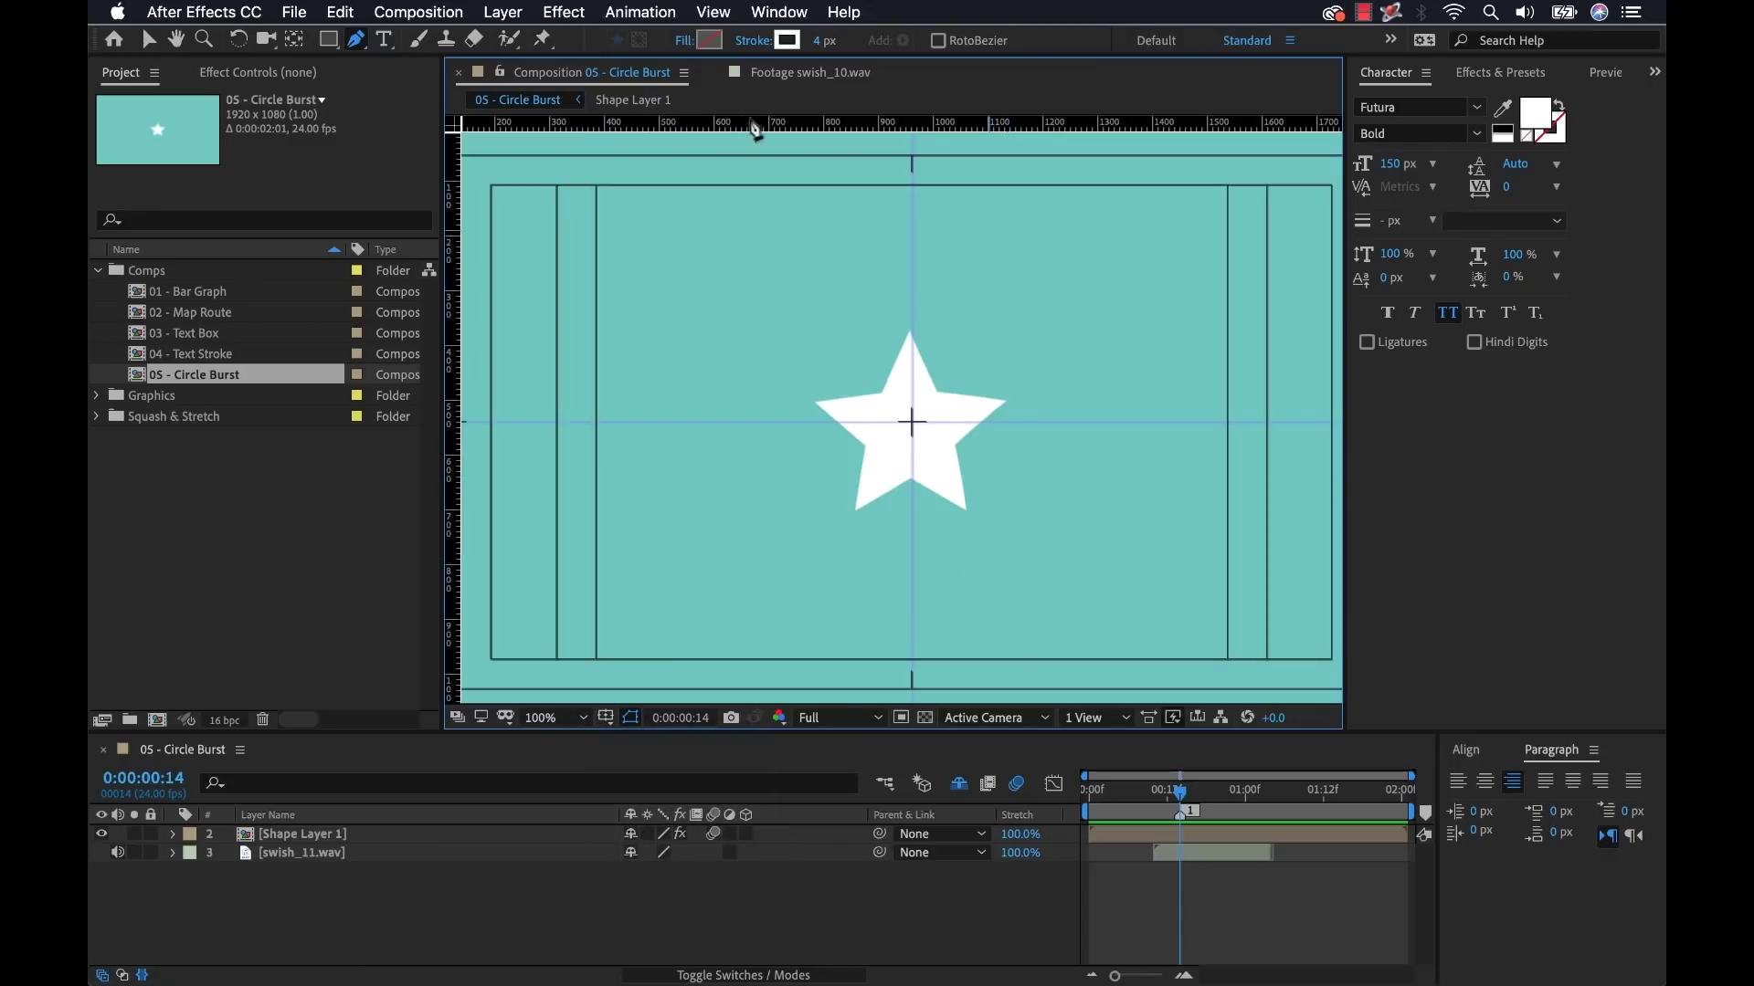
# Step: Zoom to 200% and draw a vertical line with the Pen directly above the star
pyautogui.press('.')
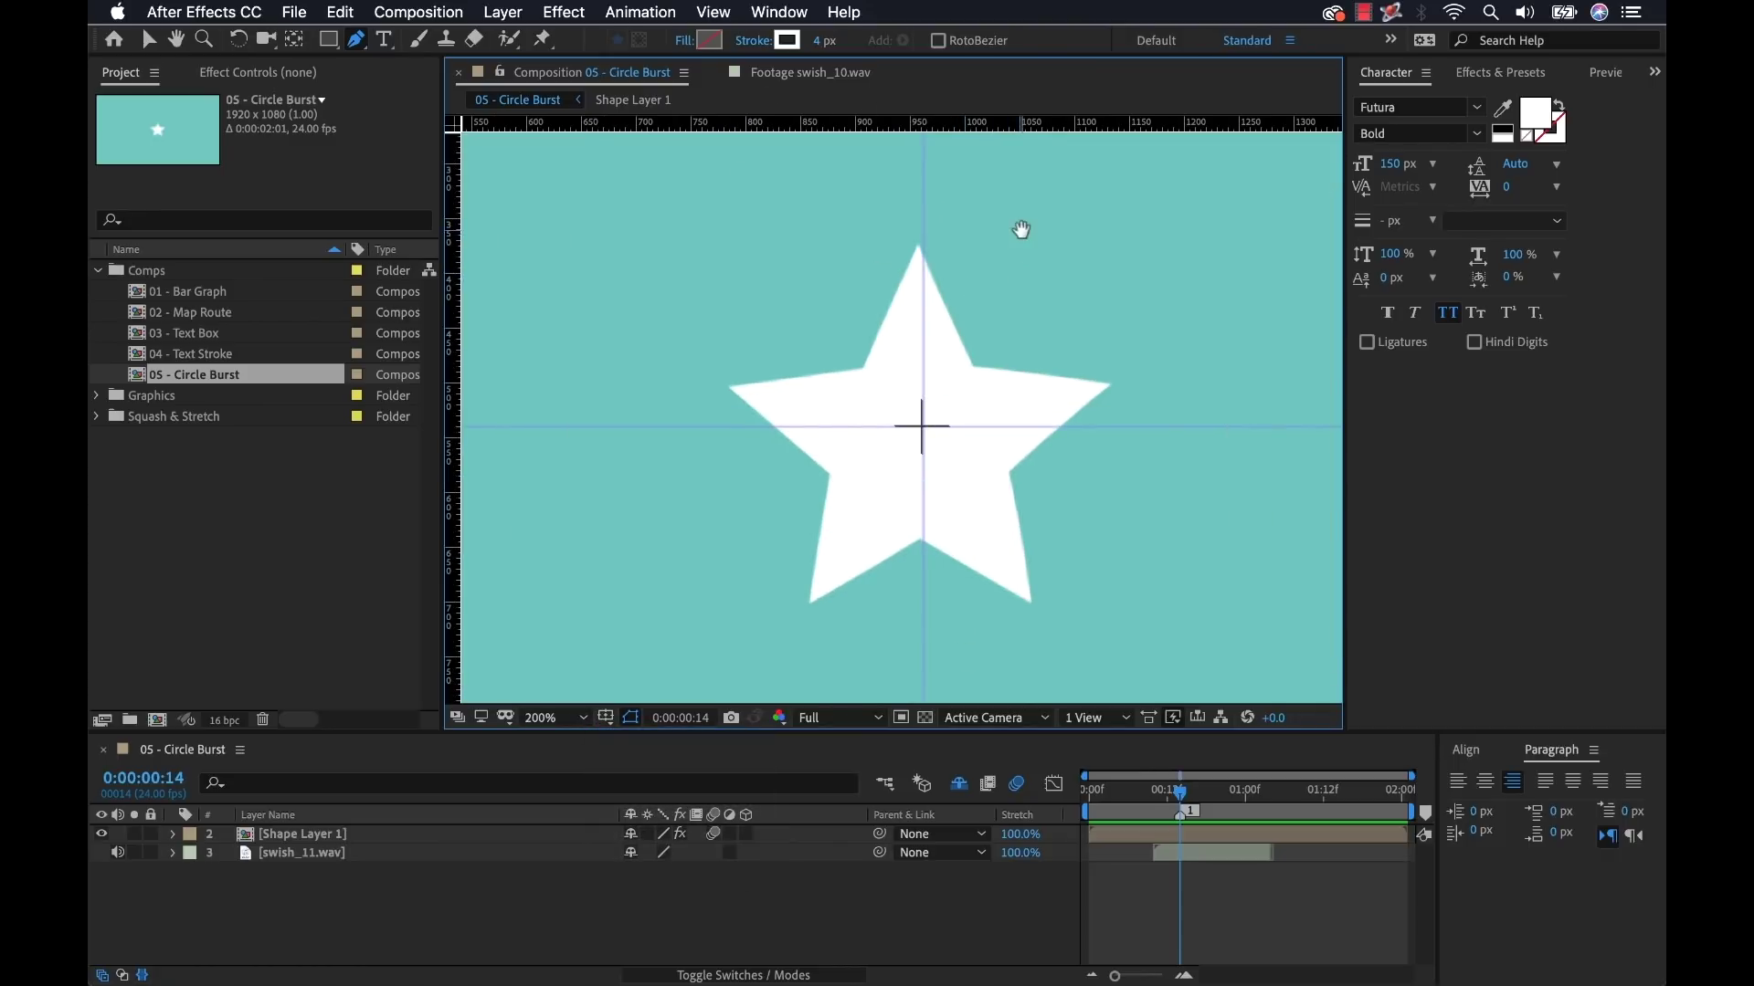
pyautogui.moveTo(1021, 229); pyautogui.dragTo(1022, 435)
pyautogui.press('g')
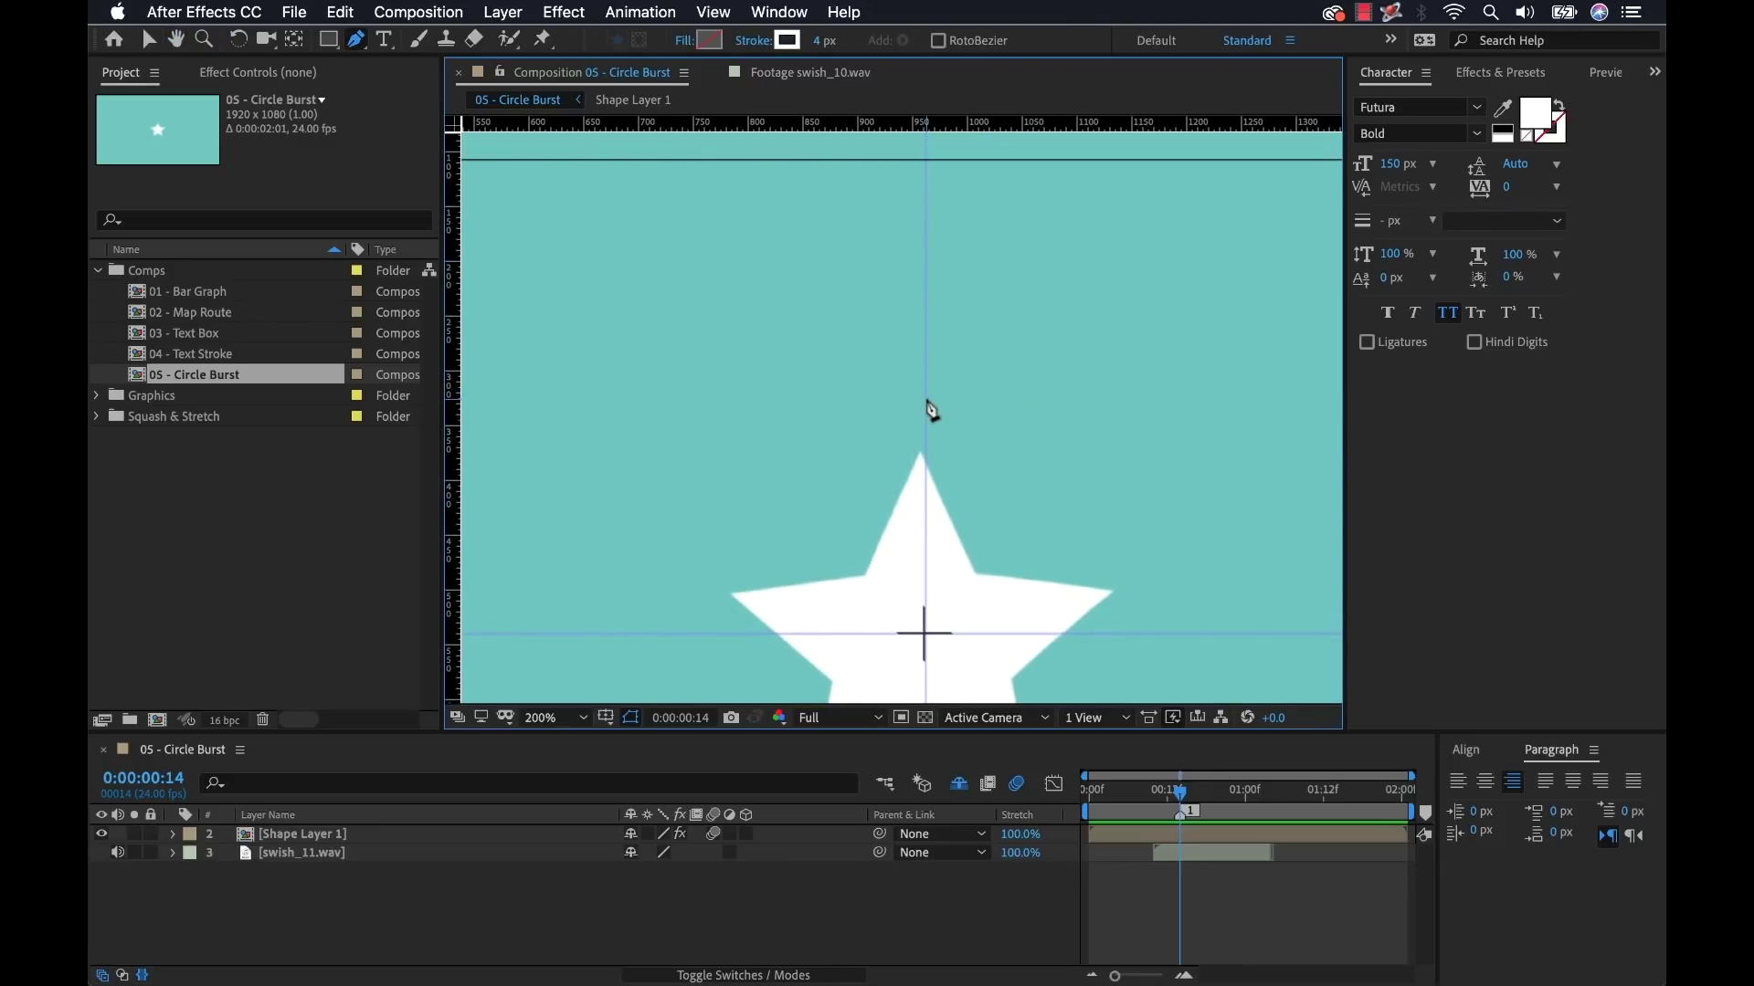
pyautogui.moveTo(926, 398); pyautogui.dragTo(926, 297)
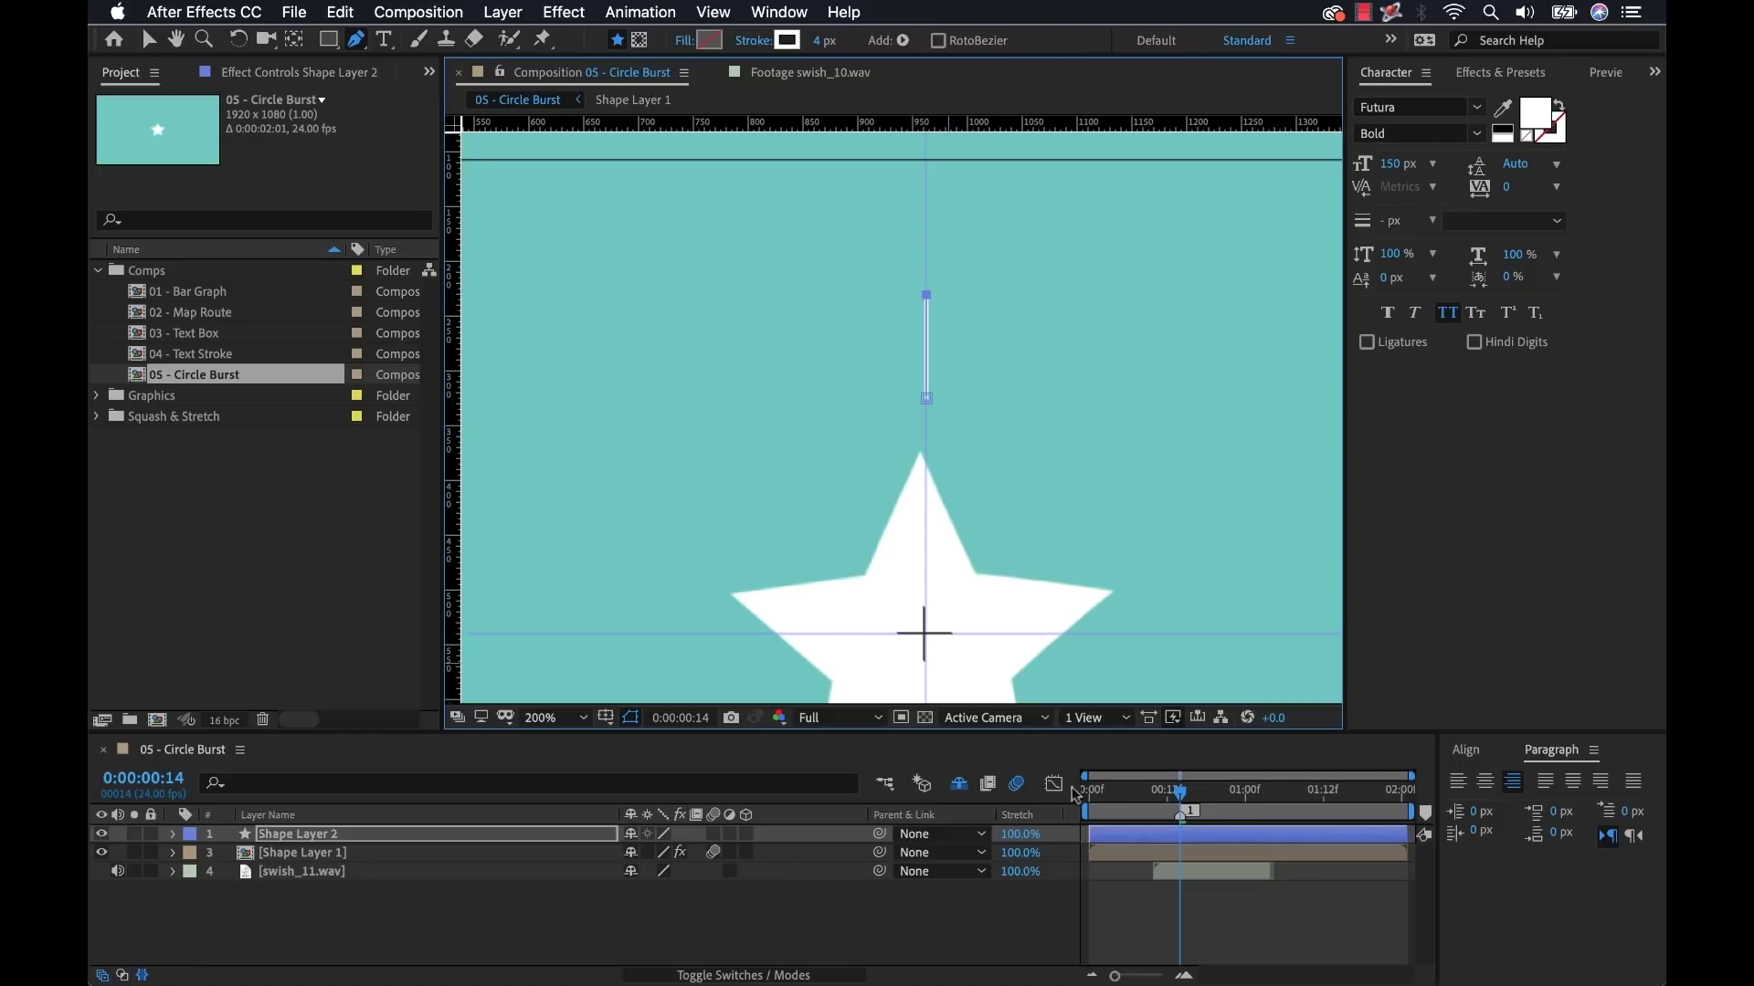
# Step: Move the line layer's in-point to frame 14 and check it around that frame
pyautogui.press('v')
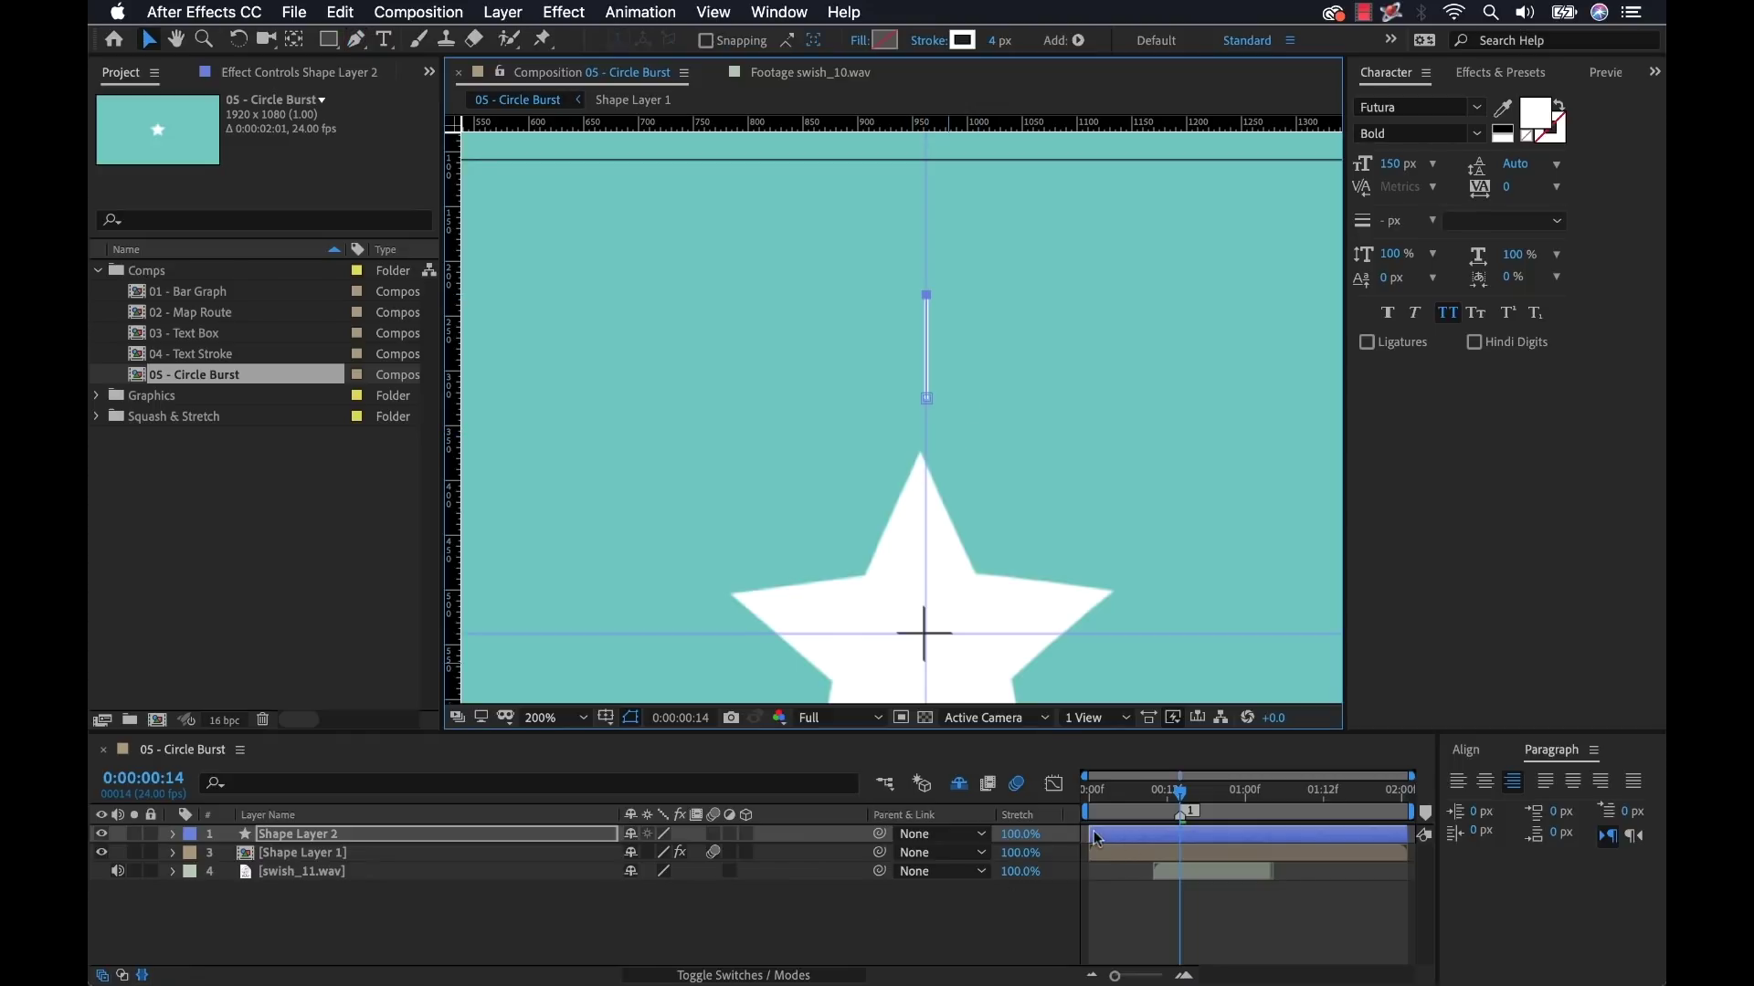
pyautogui.moveTo(1092, 834); pyautogui.dragTo(1176, 829)
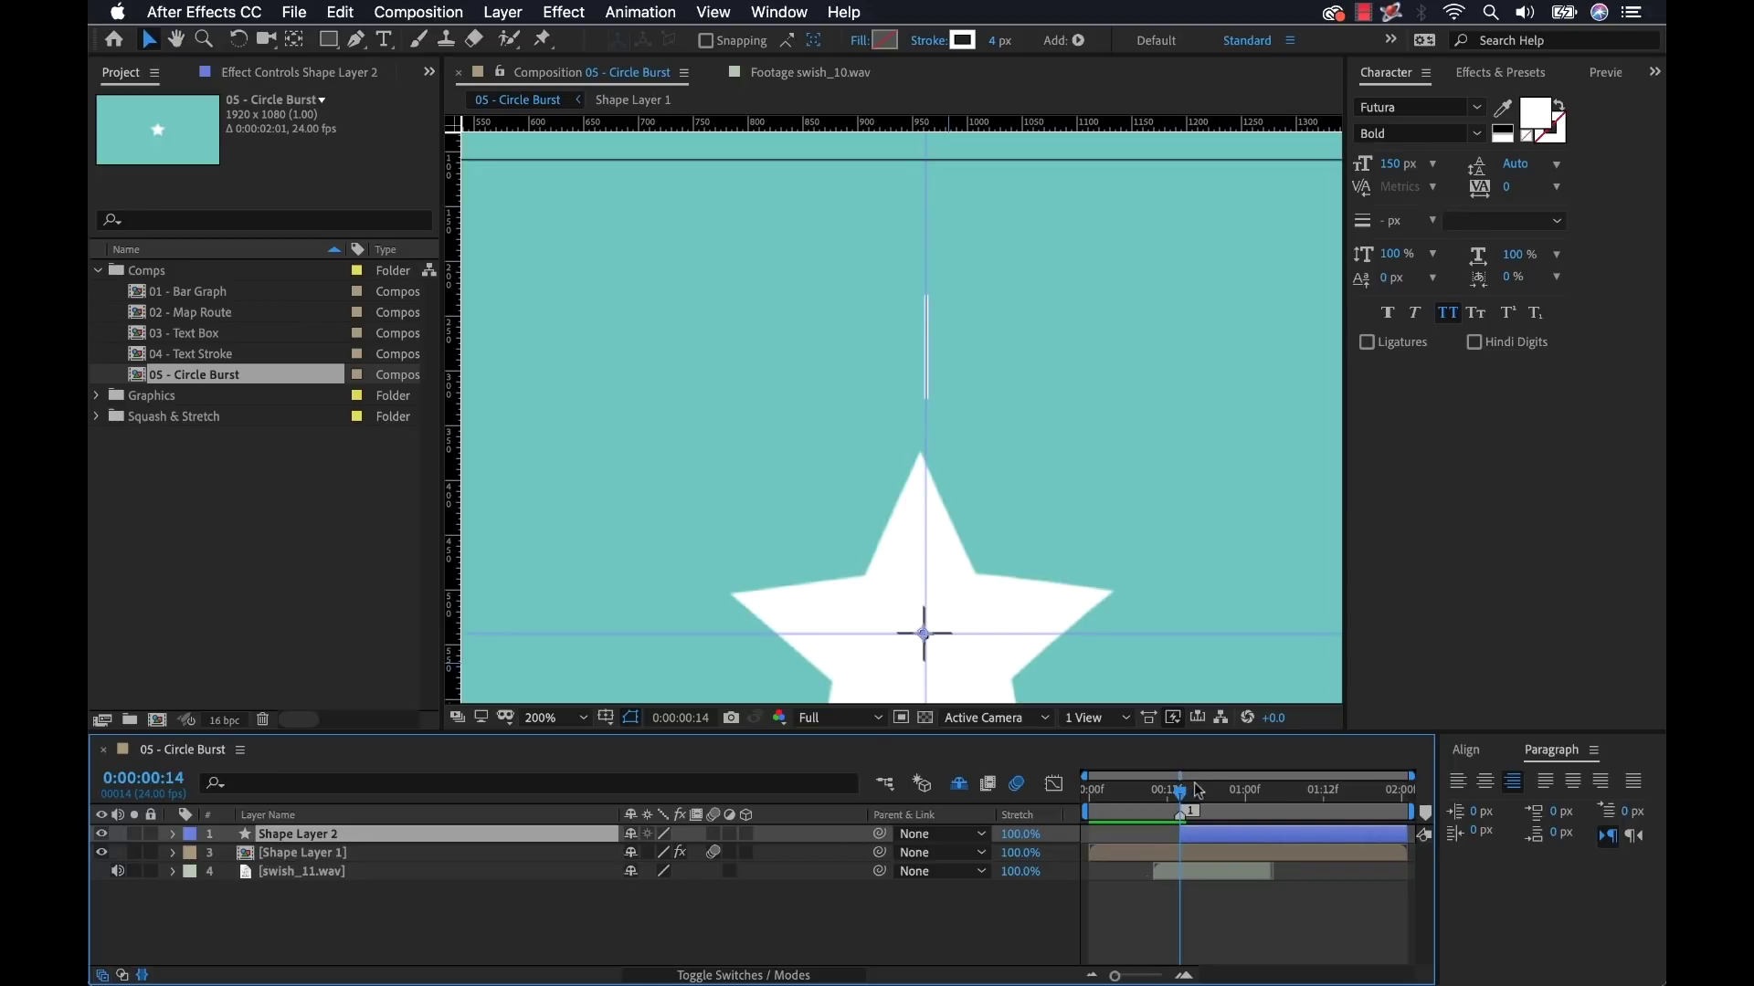
pyautogui.moveTo(1198, 791)
pyautogui.mouseDown()
pyautogui.moveTo(1162, 793)
pyautogui.moveTo(1185, 804)
pyautogui.mouseUp()
pyautogui.click(865, 931)
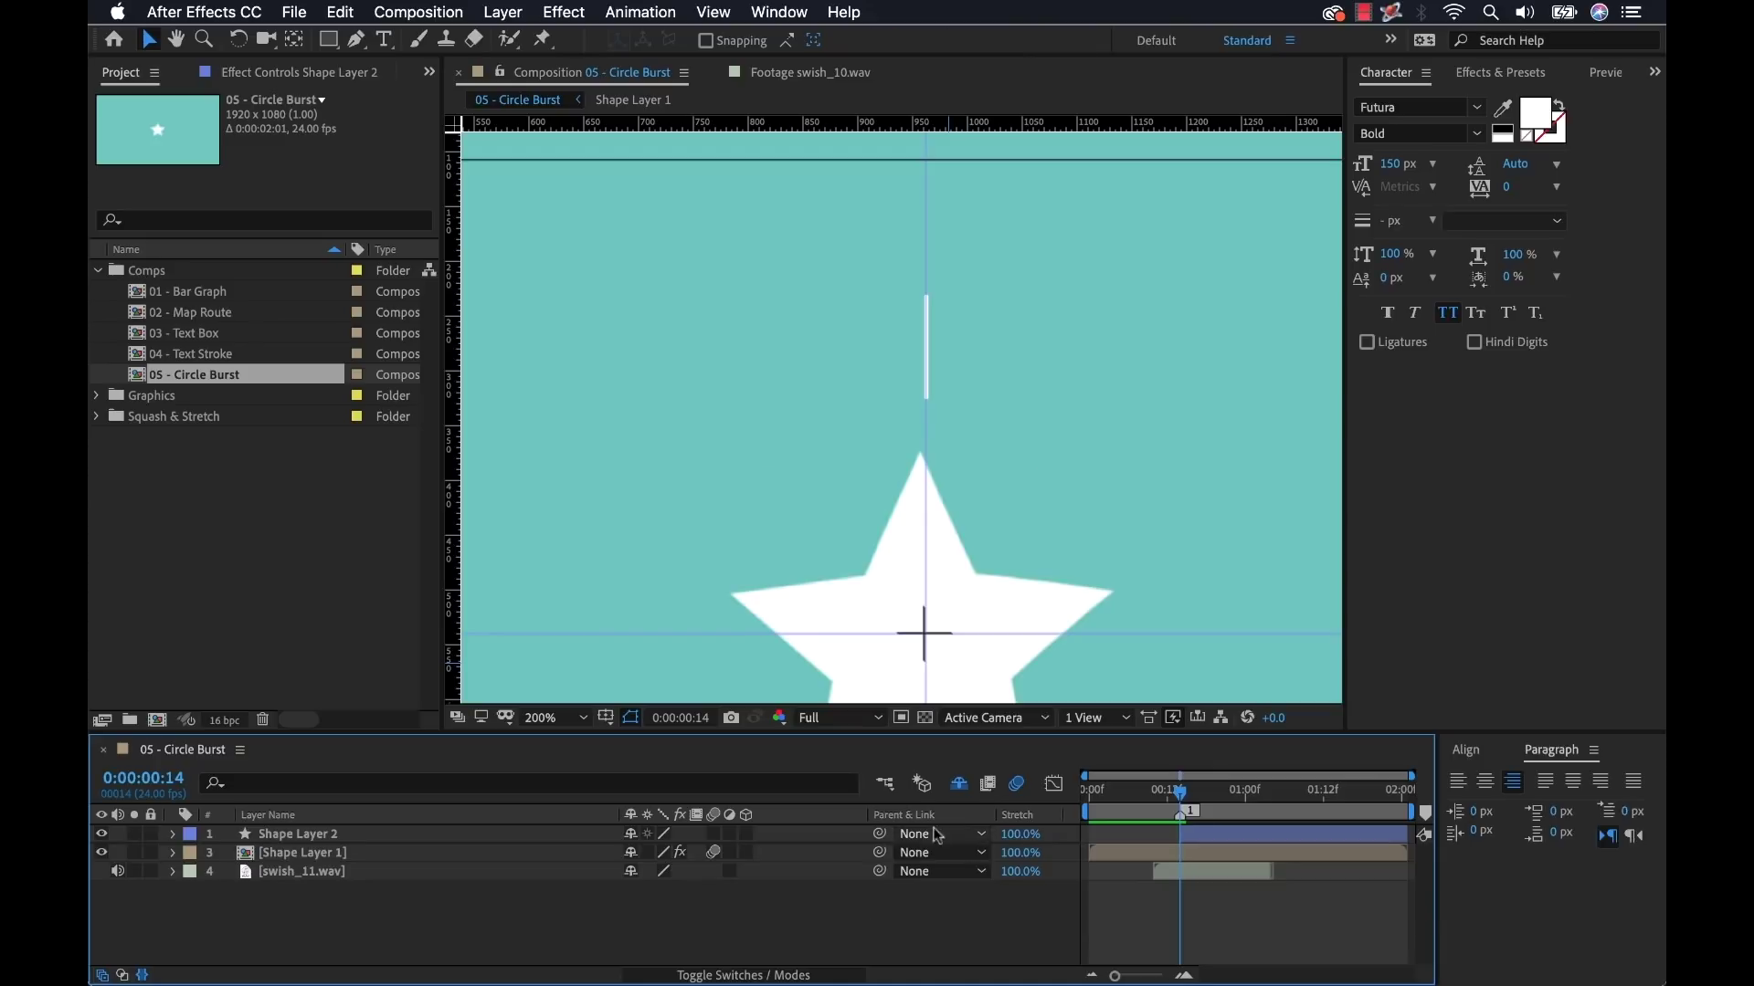
# Step: Hide the Title/Action Safe overlay and guides, and return the view to 100% centred on the star
pyautogui.click(606, 717)
pyautogui.click(638, 738)
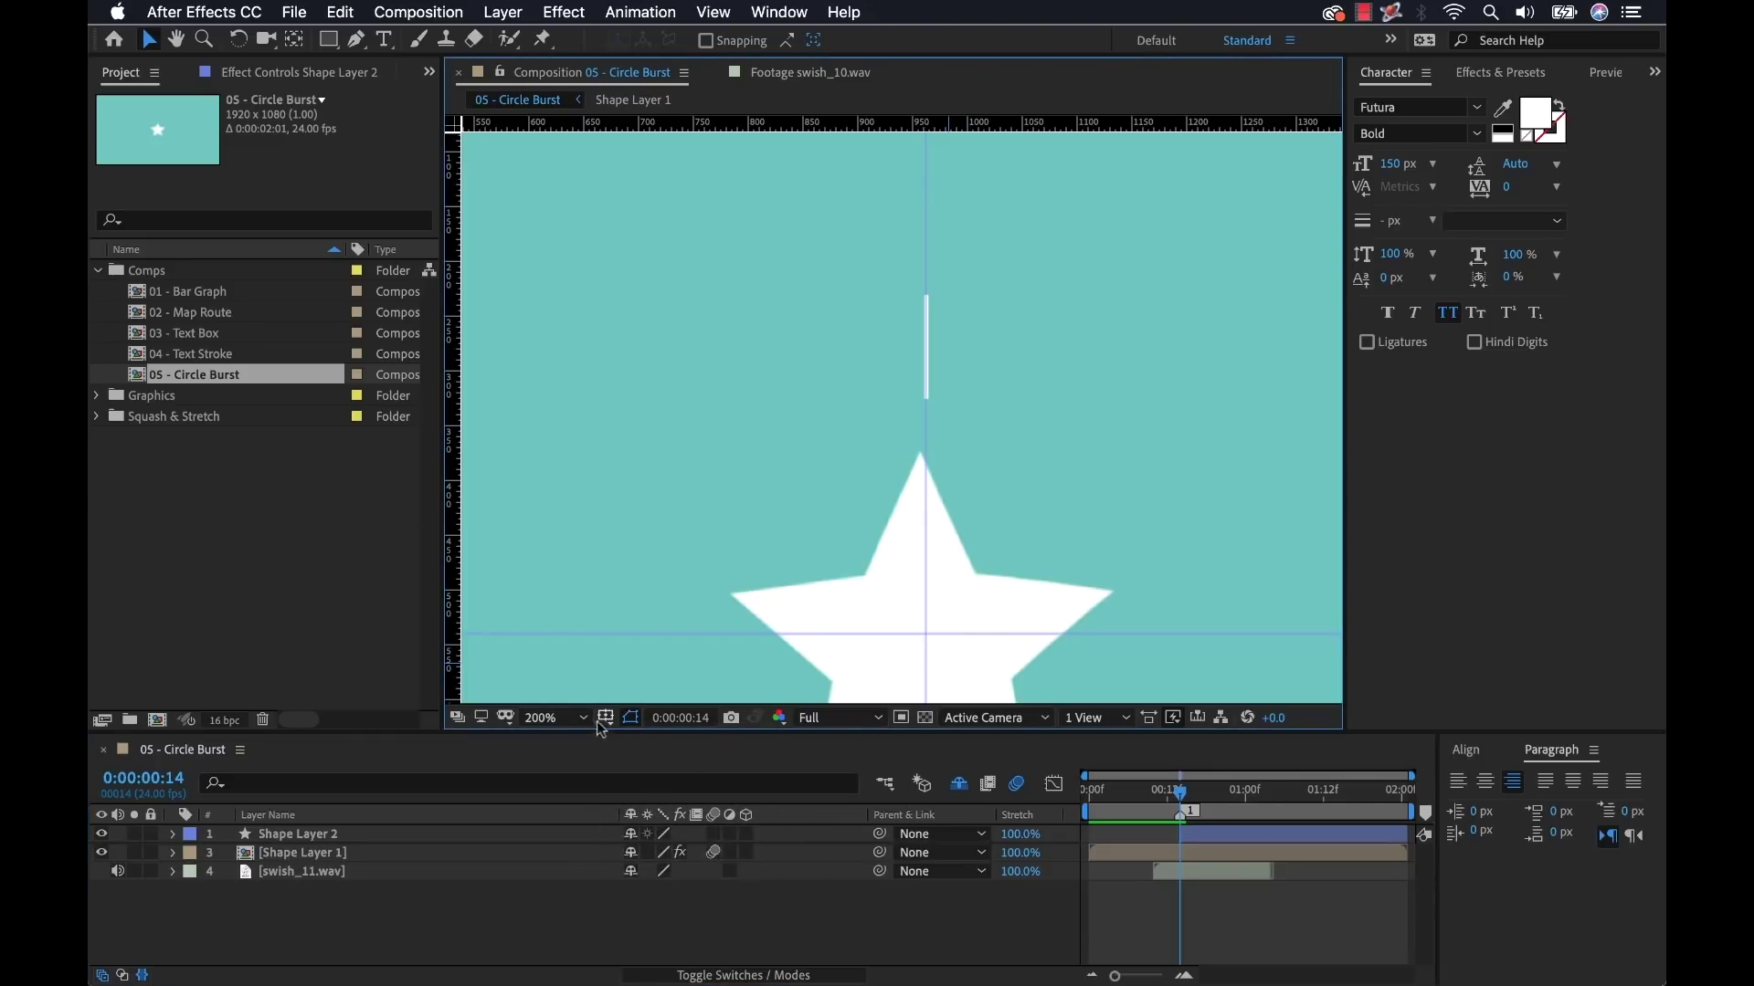
pyautogui.click(618, 725)
pyautogui.click(644, 810)
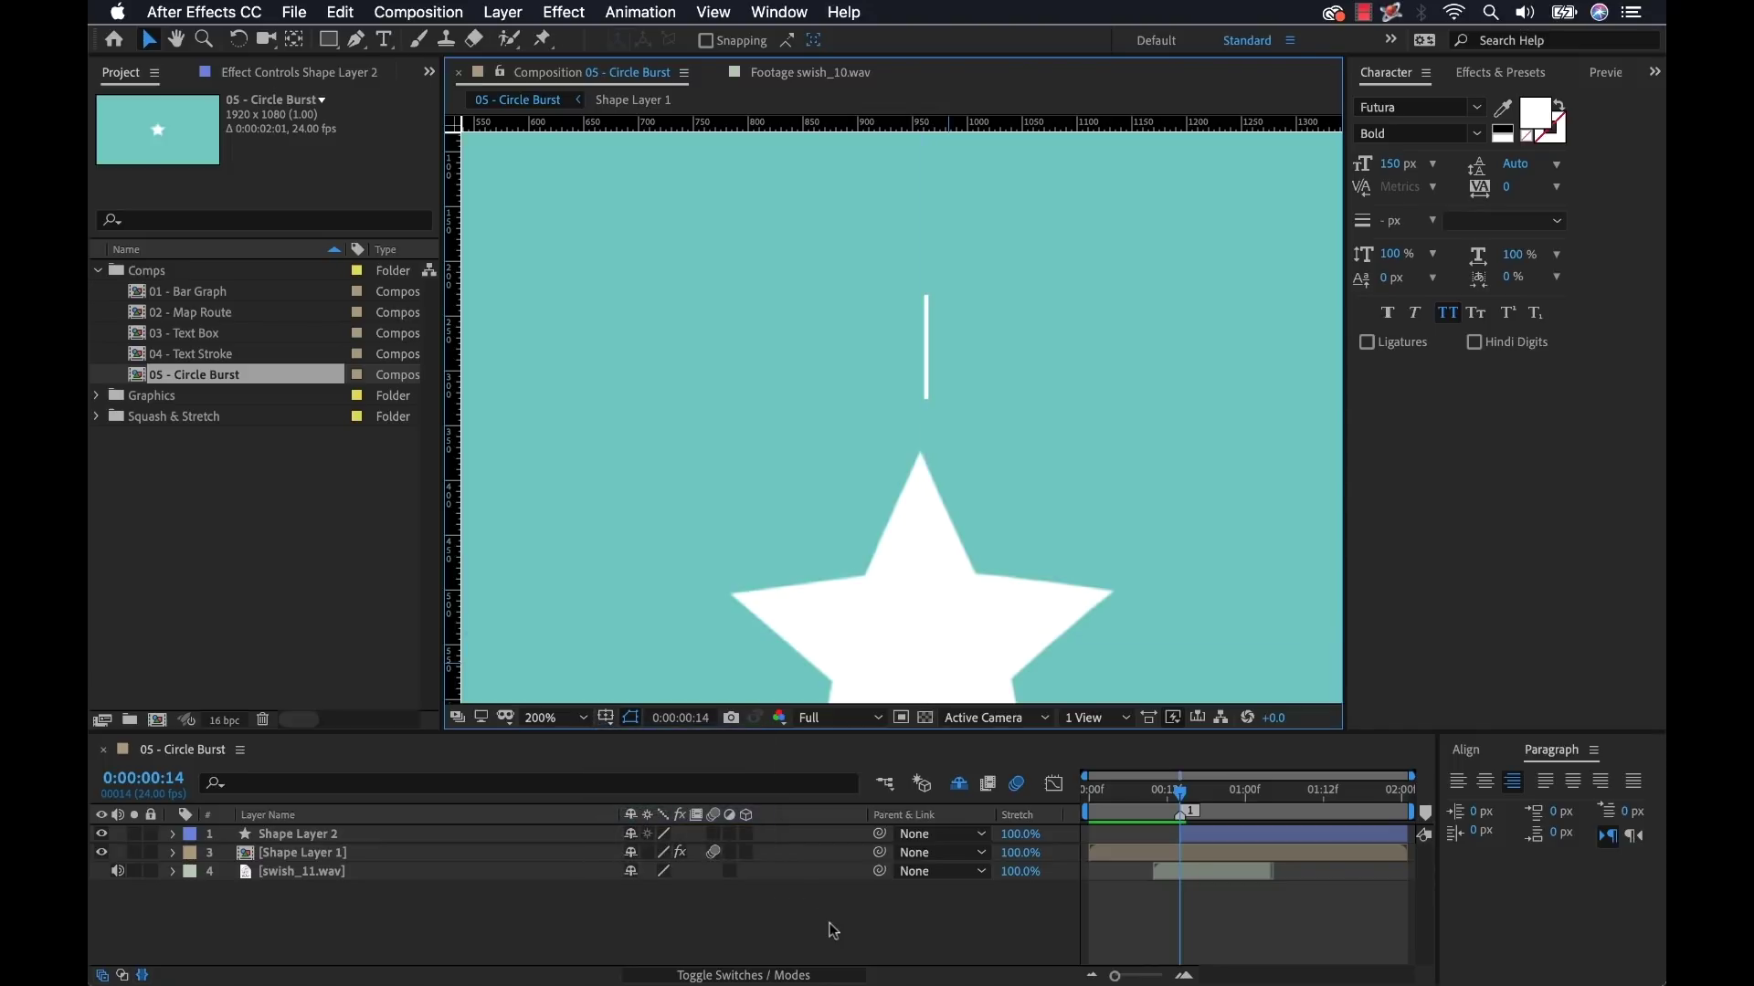
pyautogui.scroll(-2, 912, 595)
pyautogui.press('h')
pyautogui.moveTo(928, 489); pyautogui.dragTo(946, 420)
pyautogui.press('v')
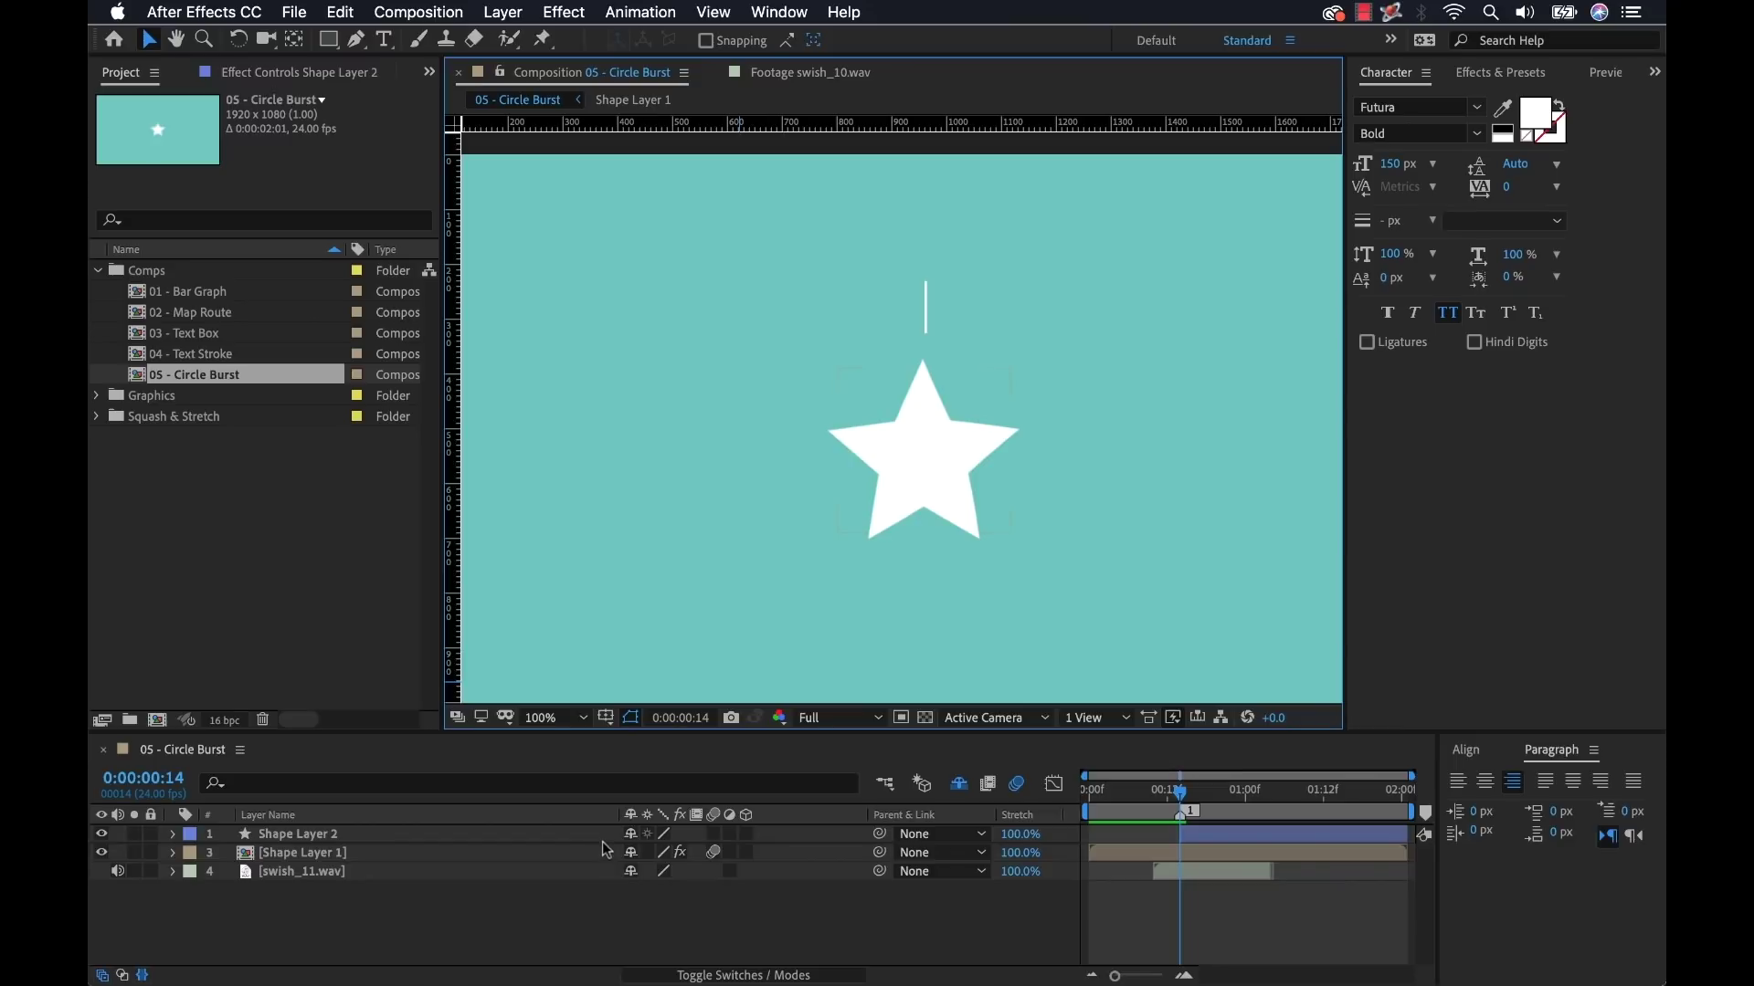
# Step: Rename the line layer to Burst and expand its properties
pyautogui.click(292, 838)
pyautogui.press('Return')
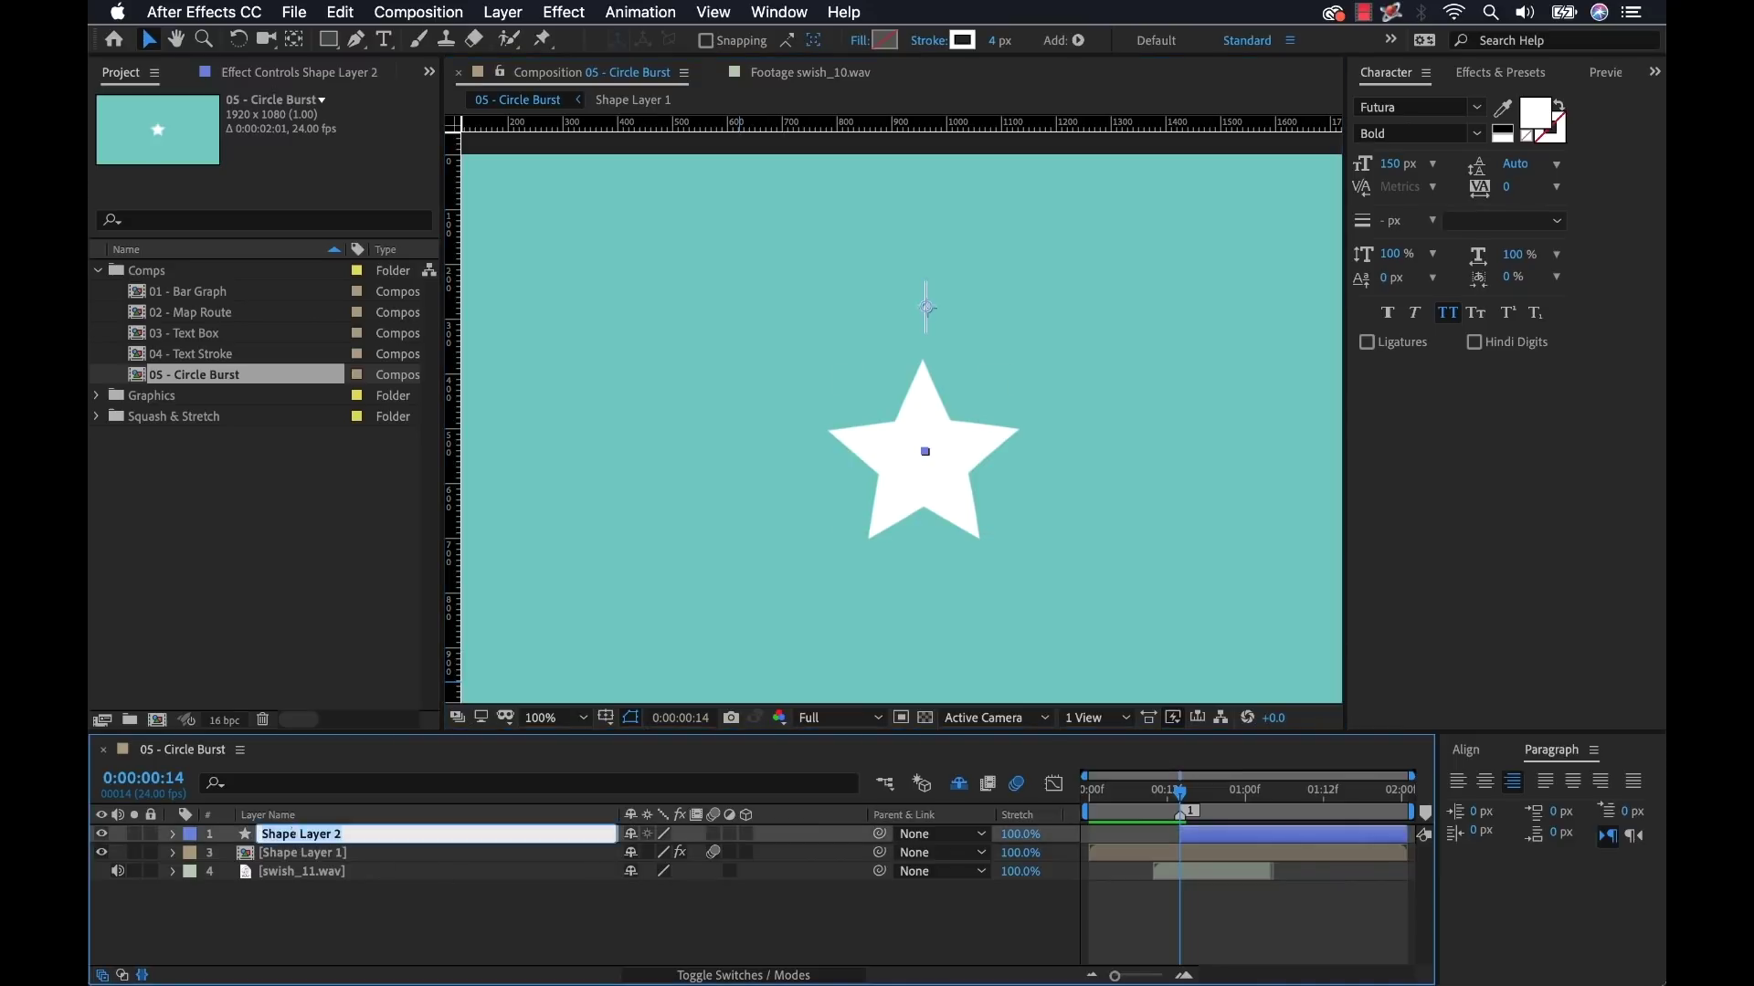
pyautogui.write('Burst')
pyautogui.press('Return')
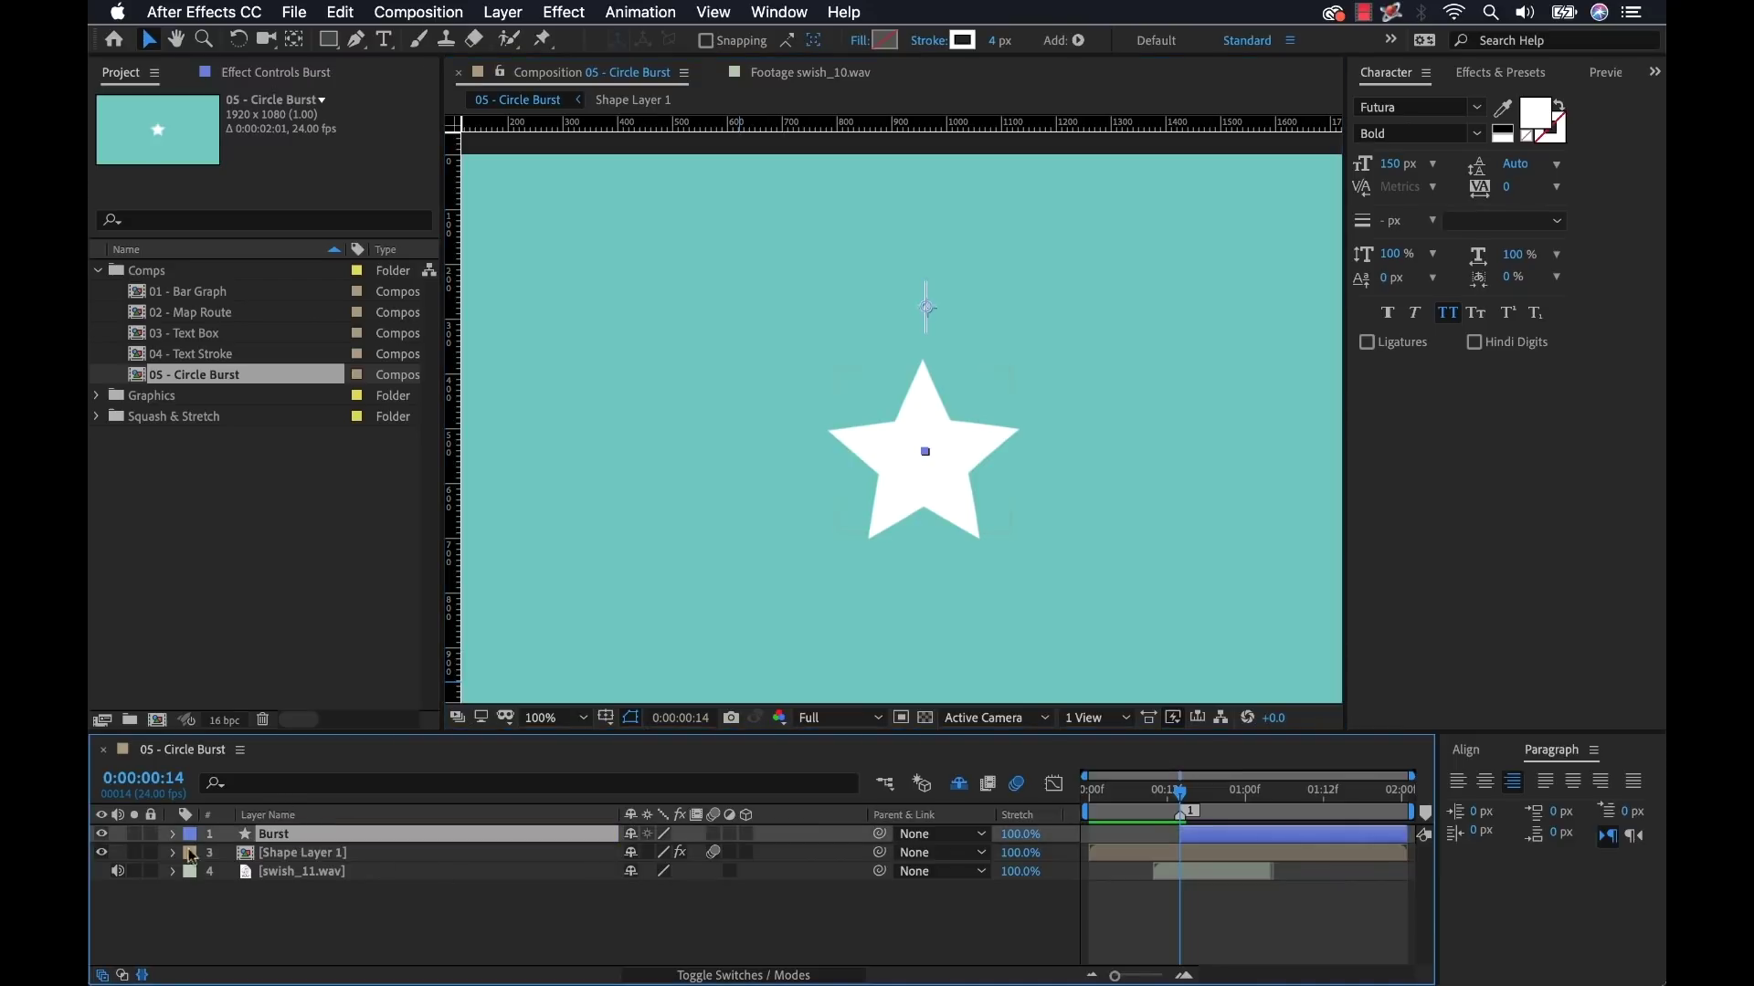
pyautogui.click(176, 835)
pyautogui.click(892, 949)
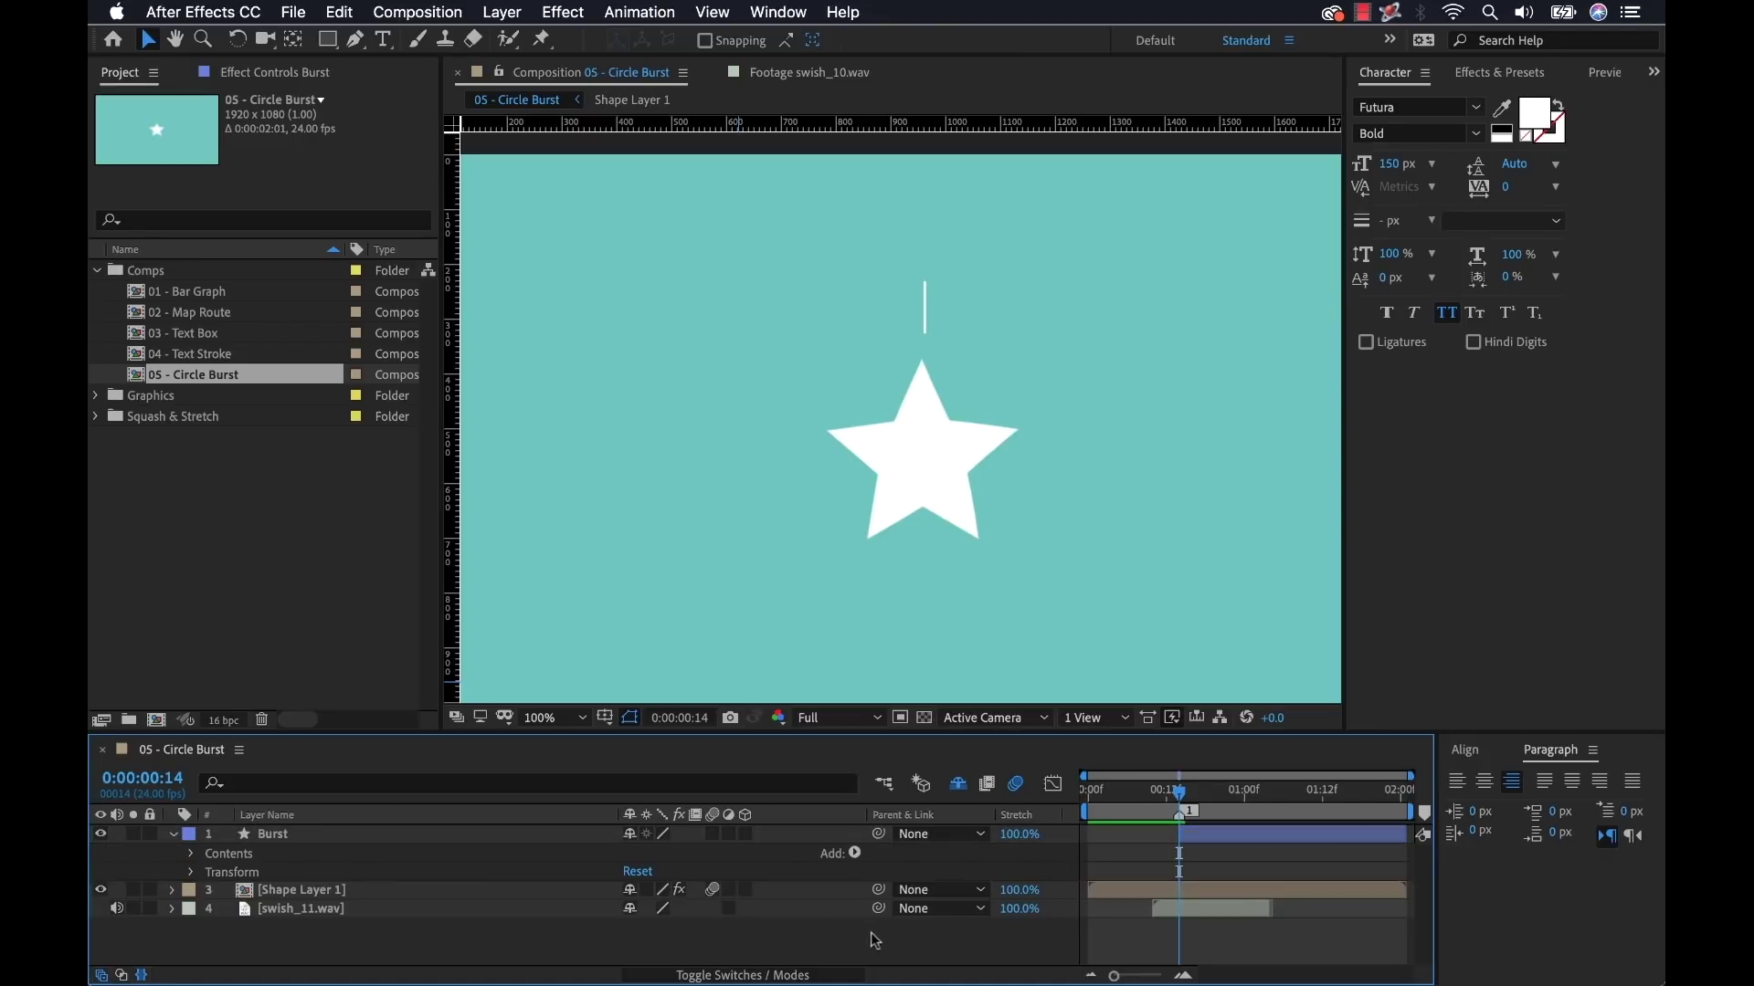
pyautogui.click(855, 854)
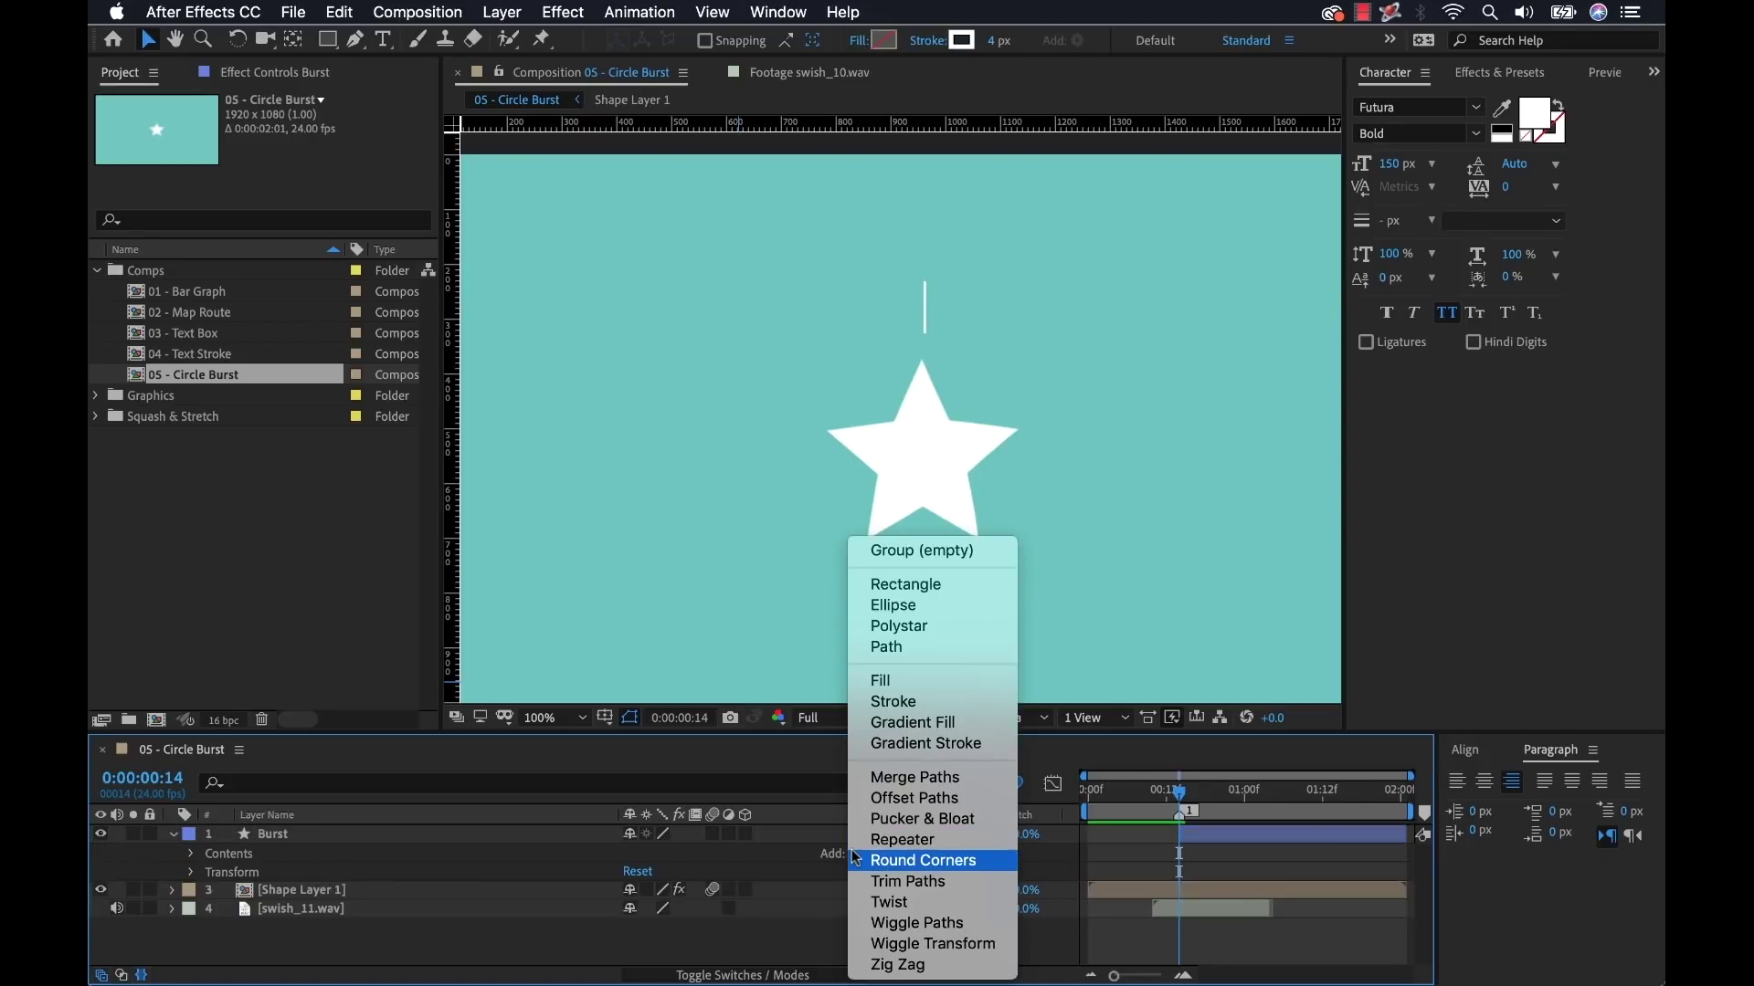
# Step: Add a Repeater to the Burst layer and set its Copies to 9
pyautogui.click(919, 840)
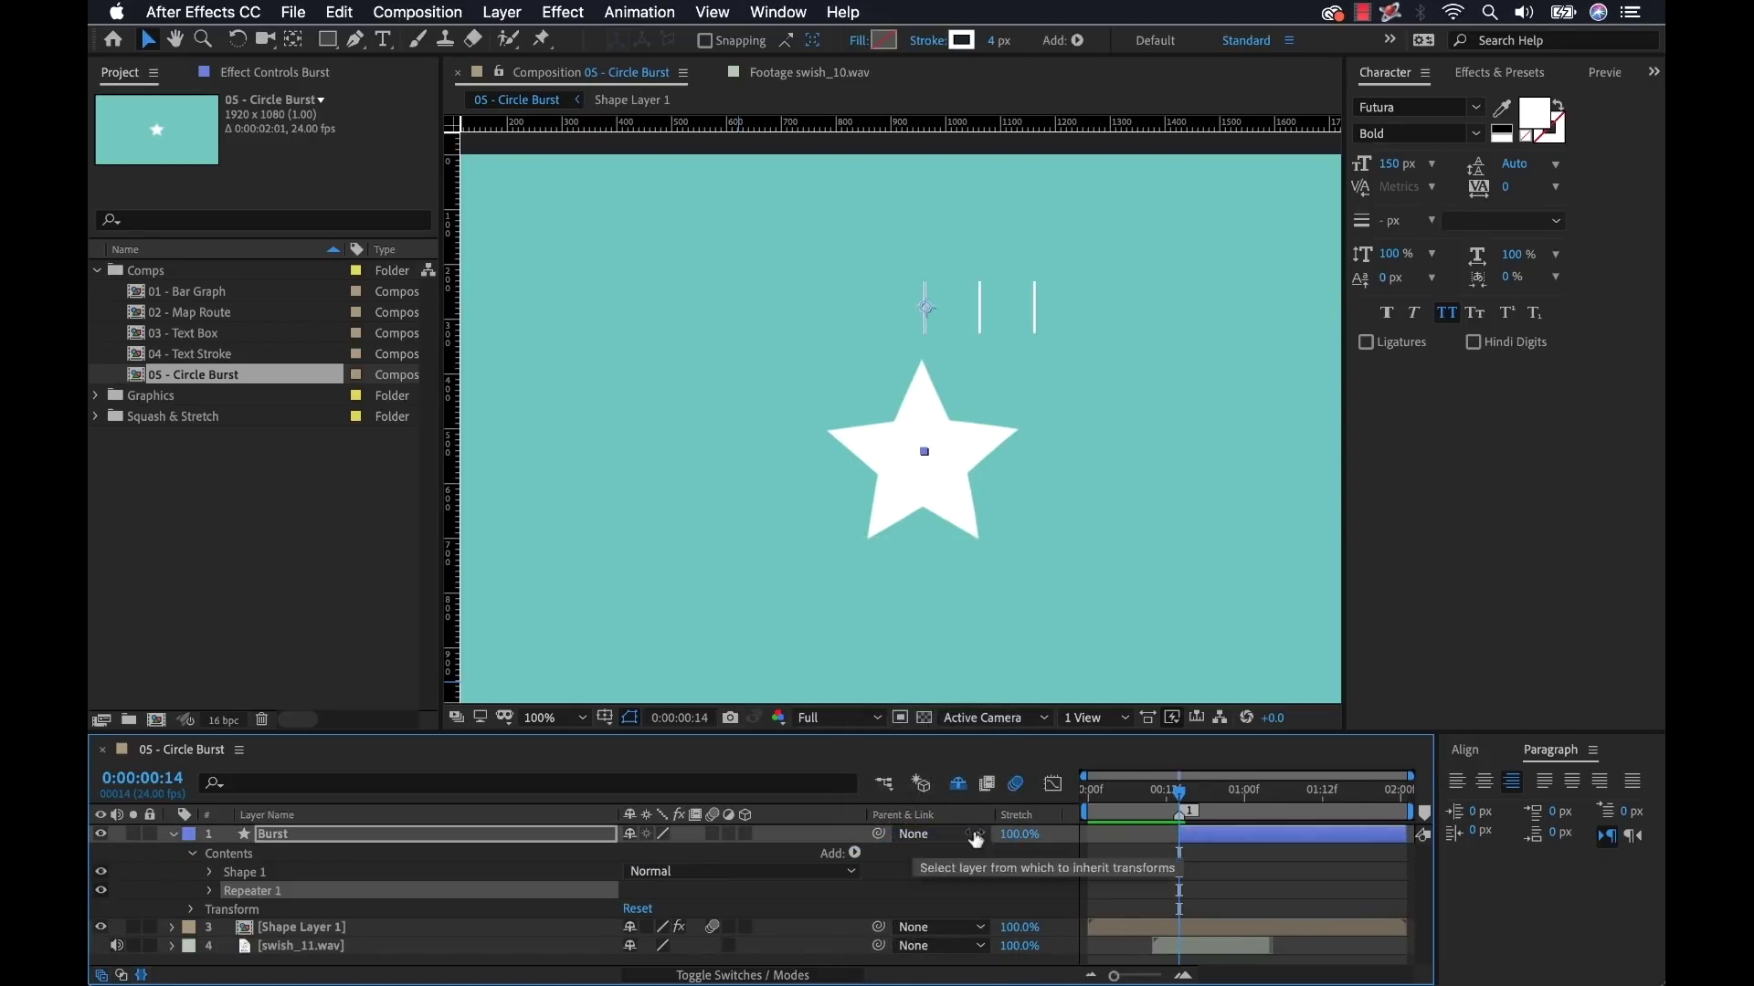
pyautogui.click(211, 891)
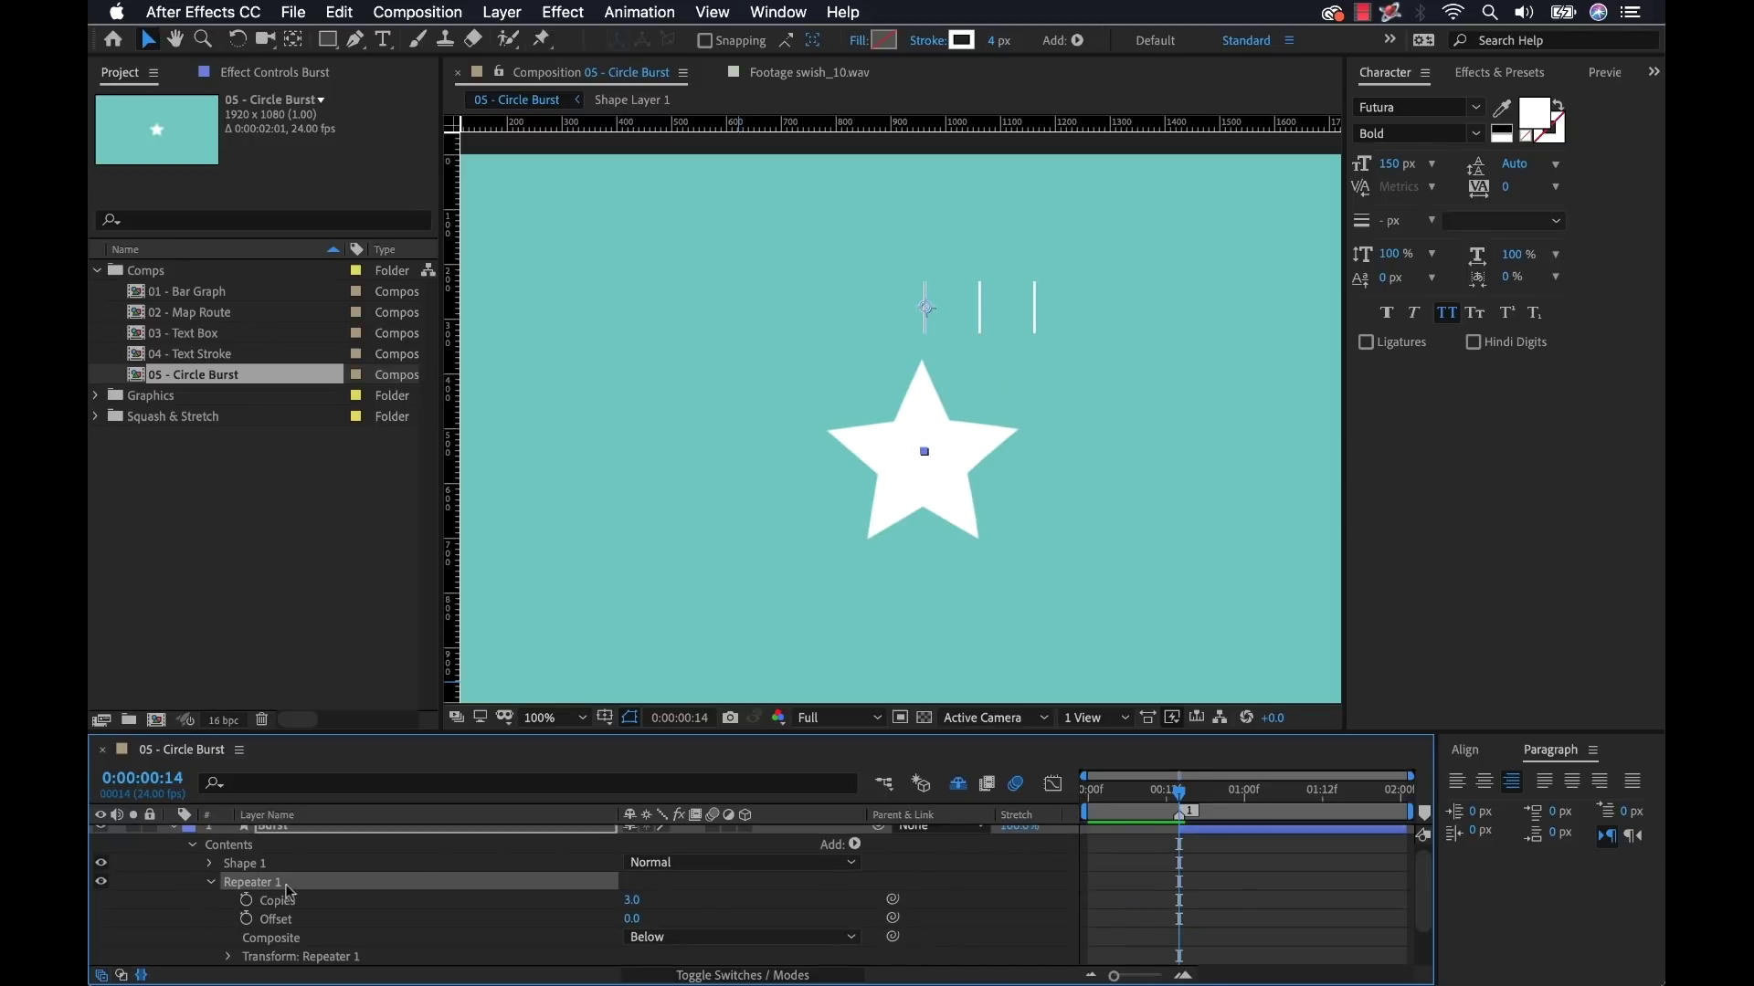
pyautogui.scroll(-3, 442, 884)
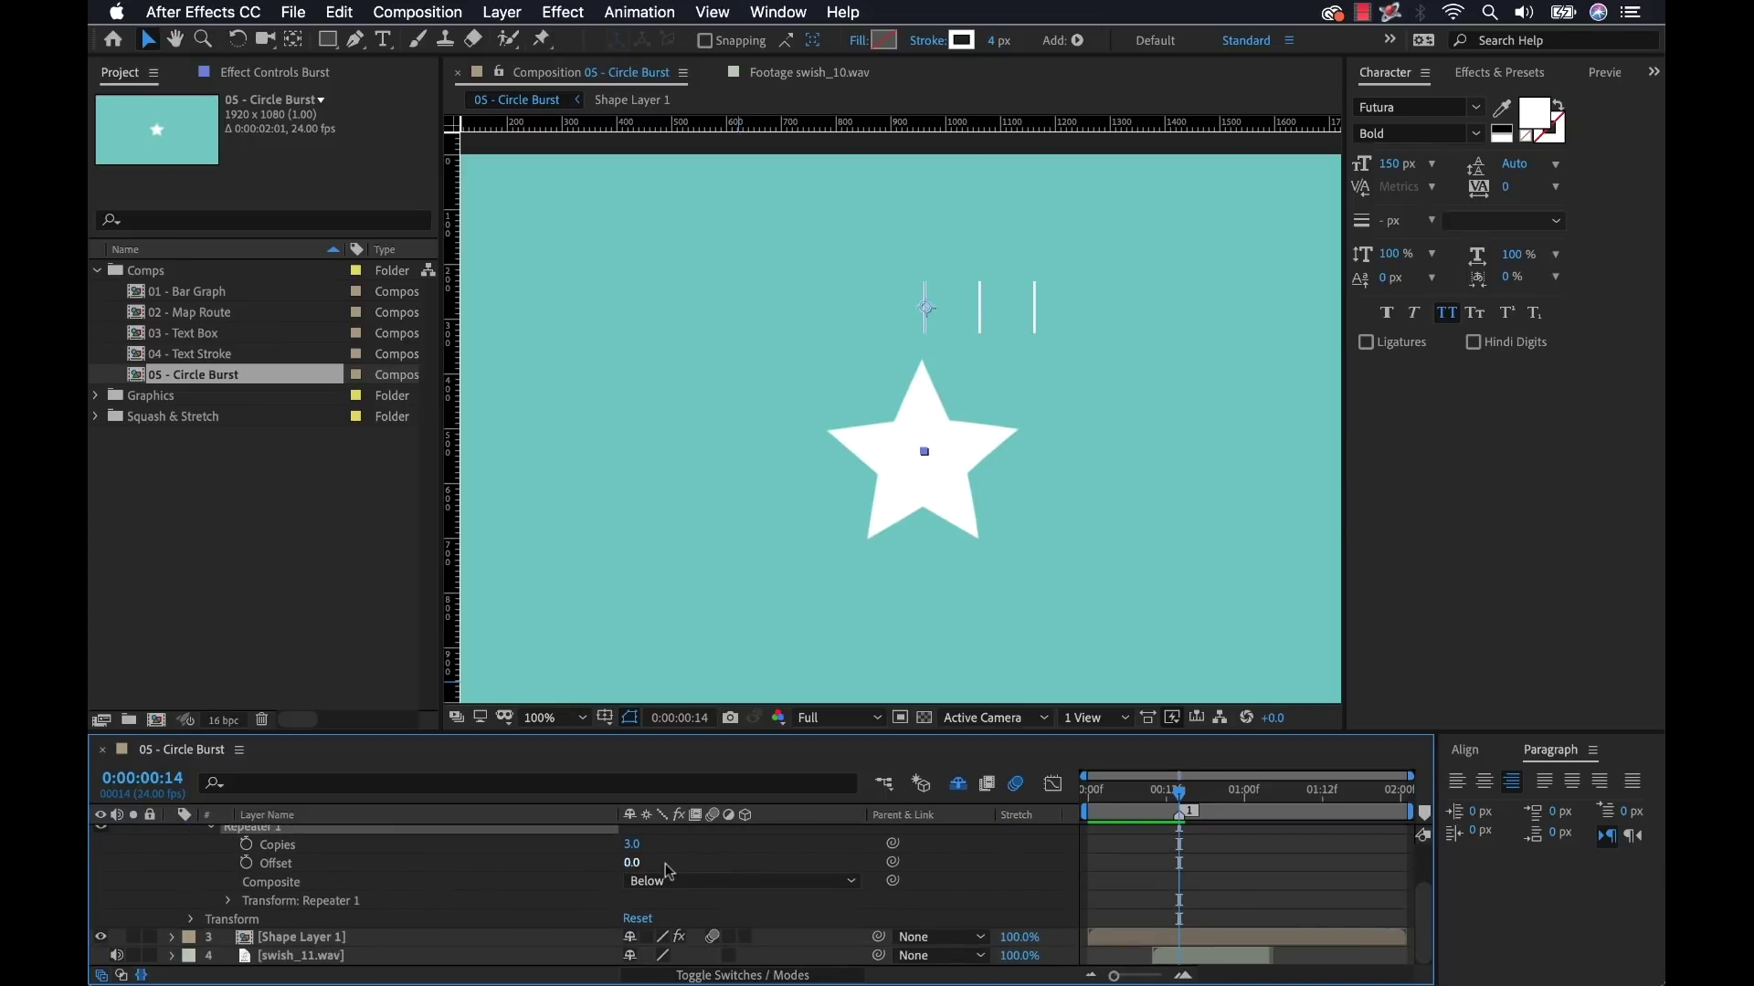
pyautogui.click(632, 845)
pyautogui.press('Return')
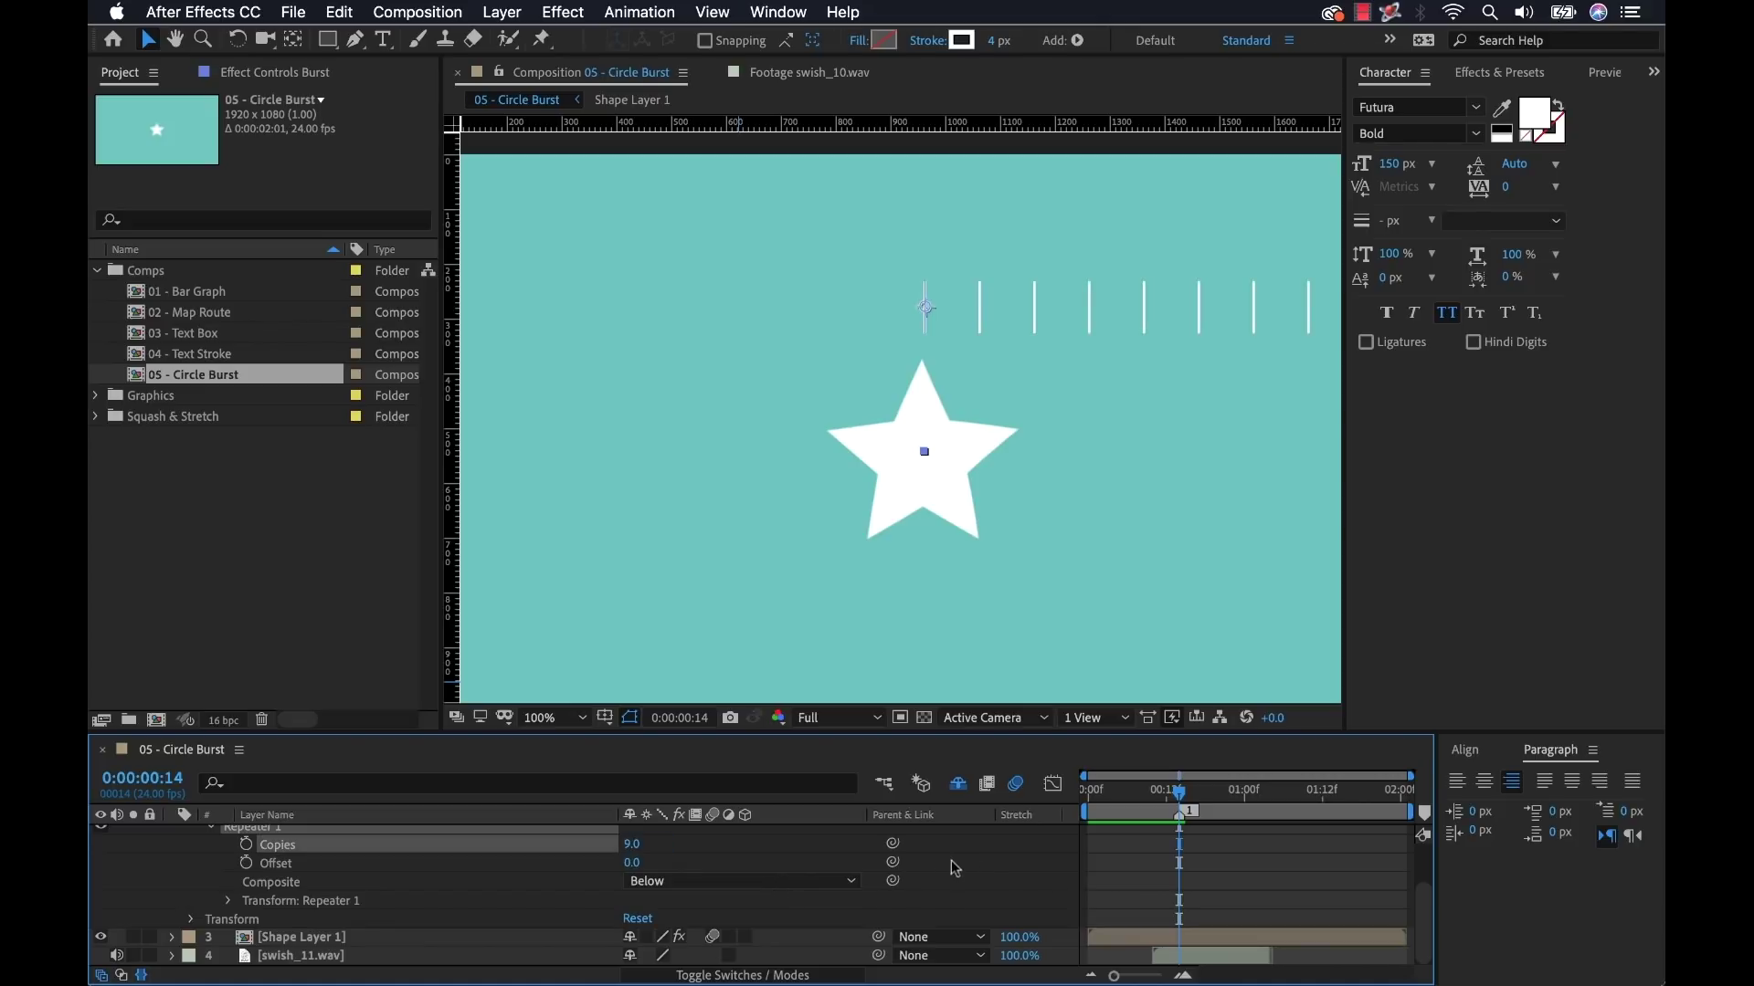
pyautogui.click(974, 856)
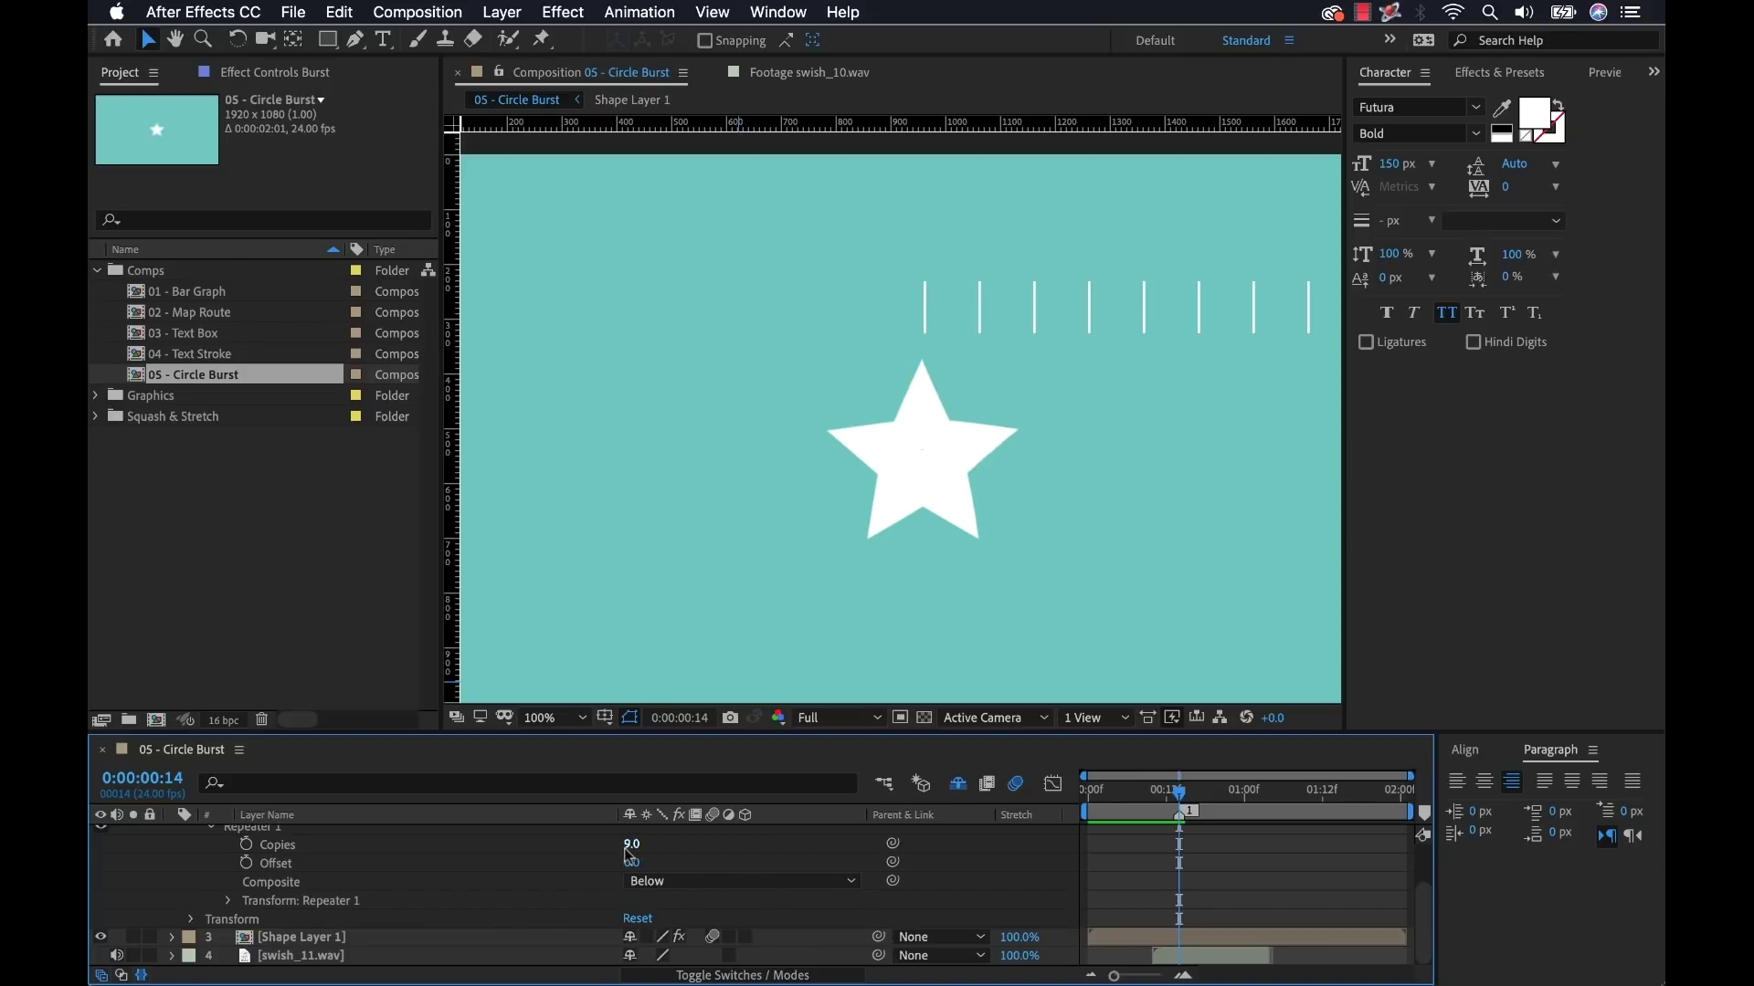
pyautogui.moveTo(631, 844)
pyautogui.mouseDown()
pyautogui.moveTo(630, 863)
pyautogui.moveTo(643, 834)
pyautogui.moveTo(626, 849)
pyautogui.mouseUp()
# Step: Set the Repeater transform Position to 0,0 and Rotation to 40° between copies
pyautogui.moveTo(1020, 734); pyautogui.dragTo(1019, 706)
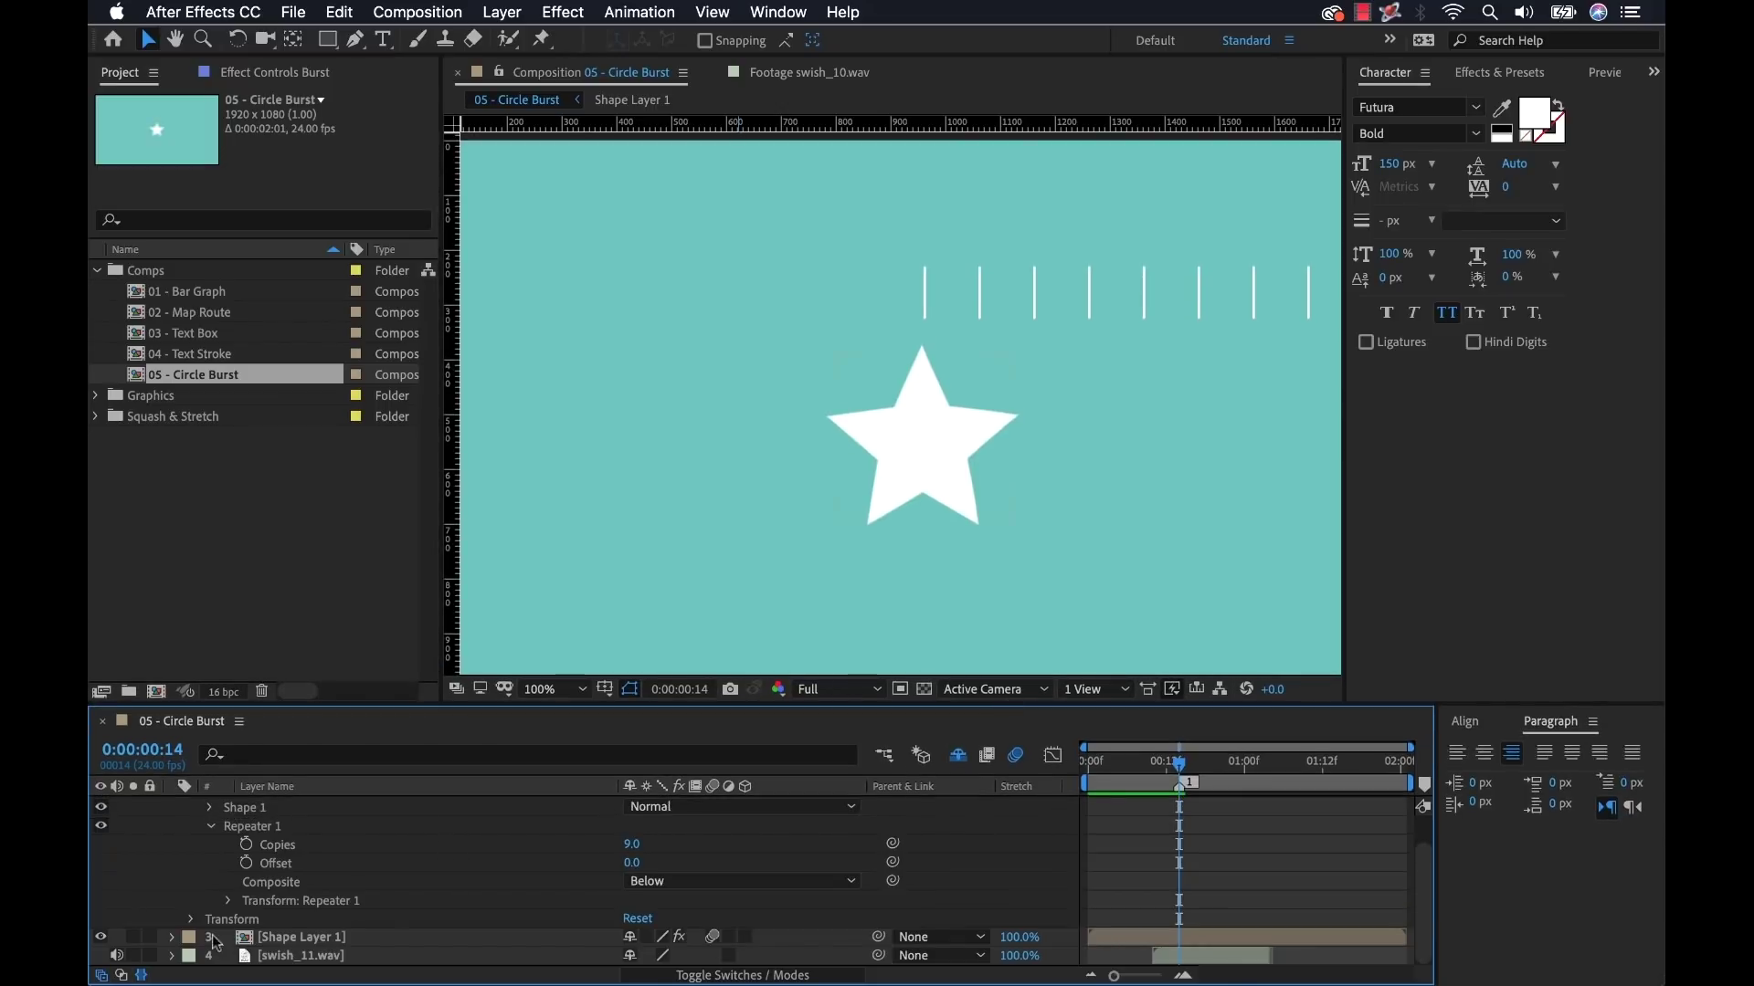
pyautogui.click(229, 901)
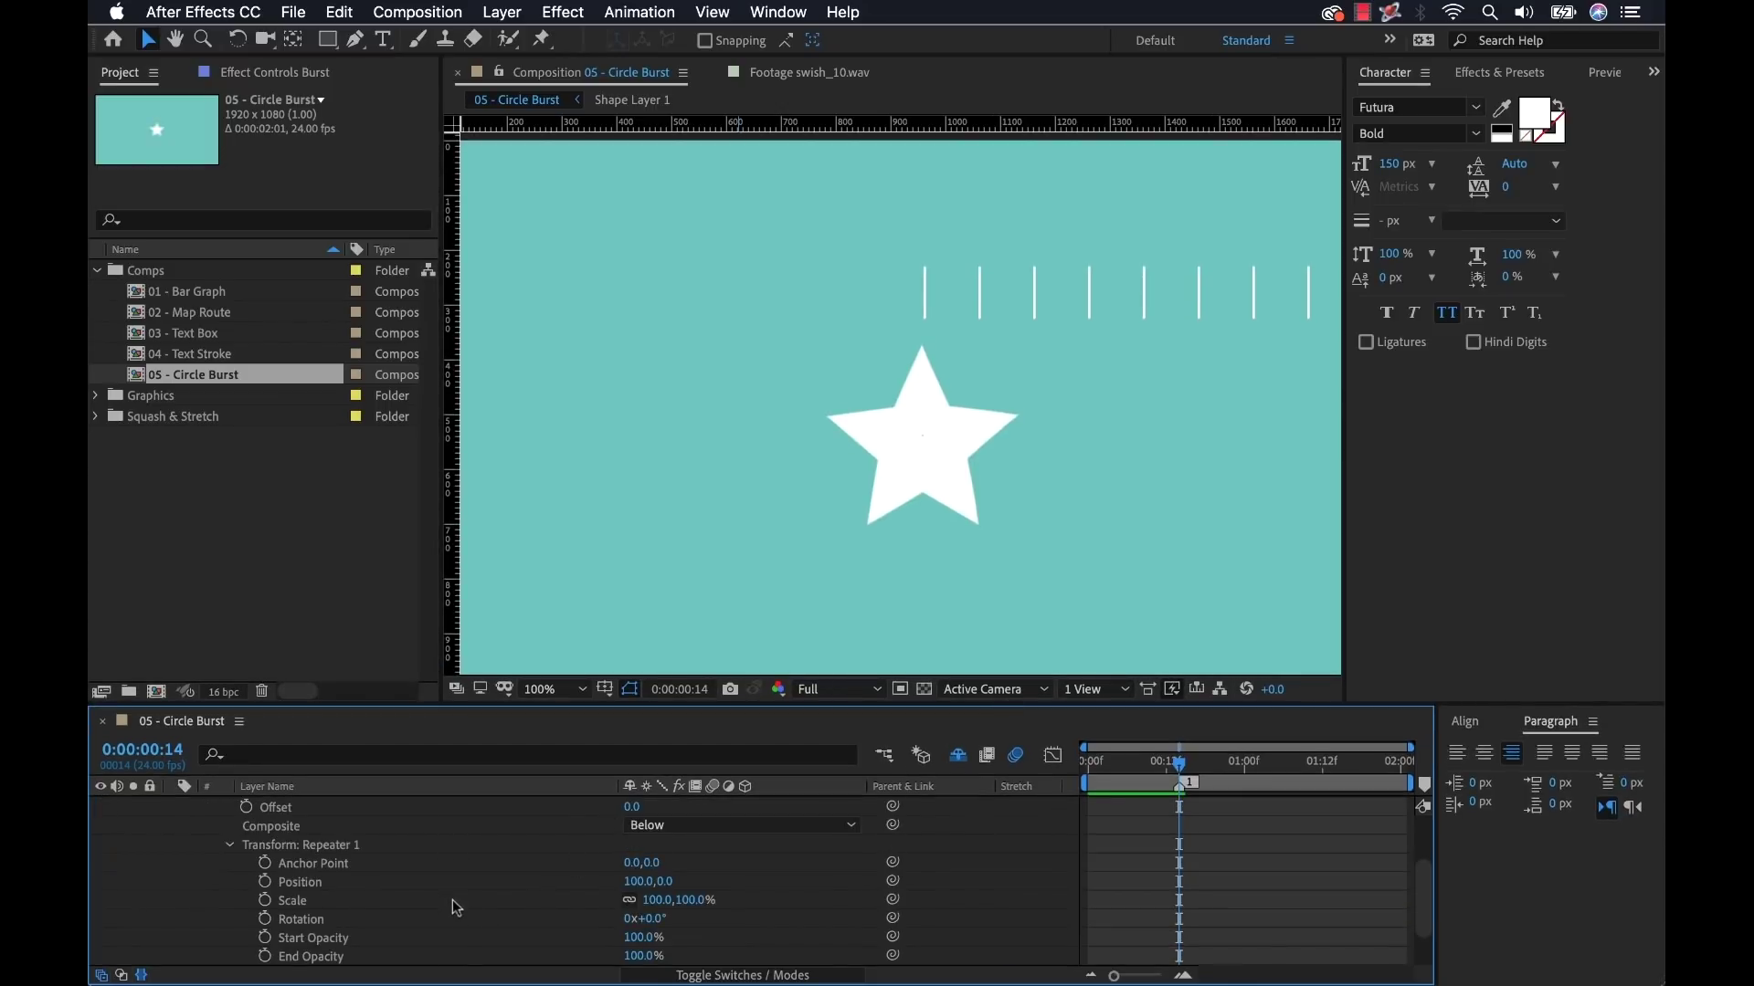
pyautogui.click(639, 882)
pyautogui.write('0')
pyautogui.press('Return')
pyautogui.click(787, 868)
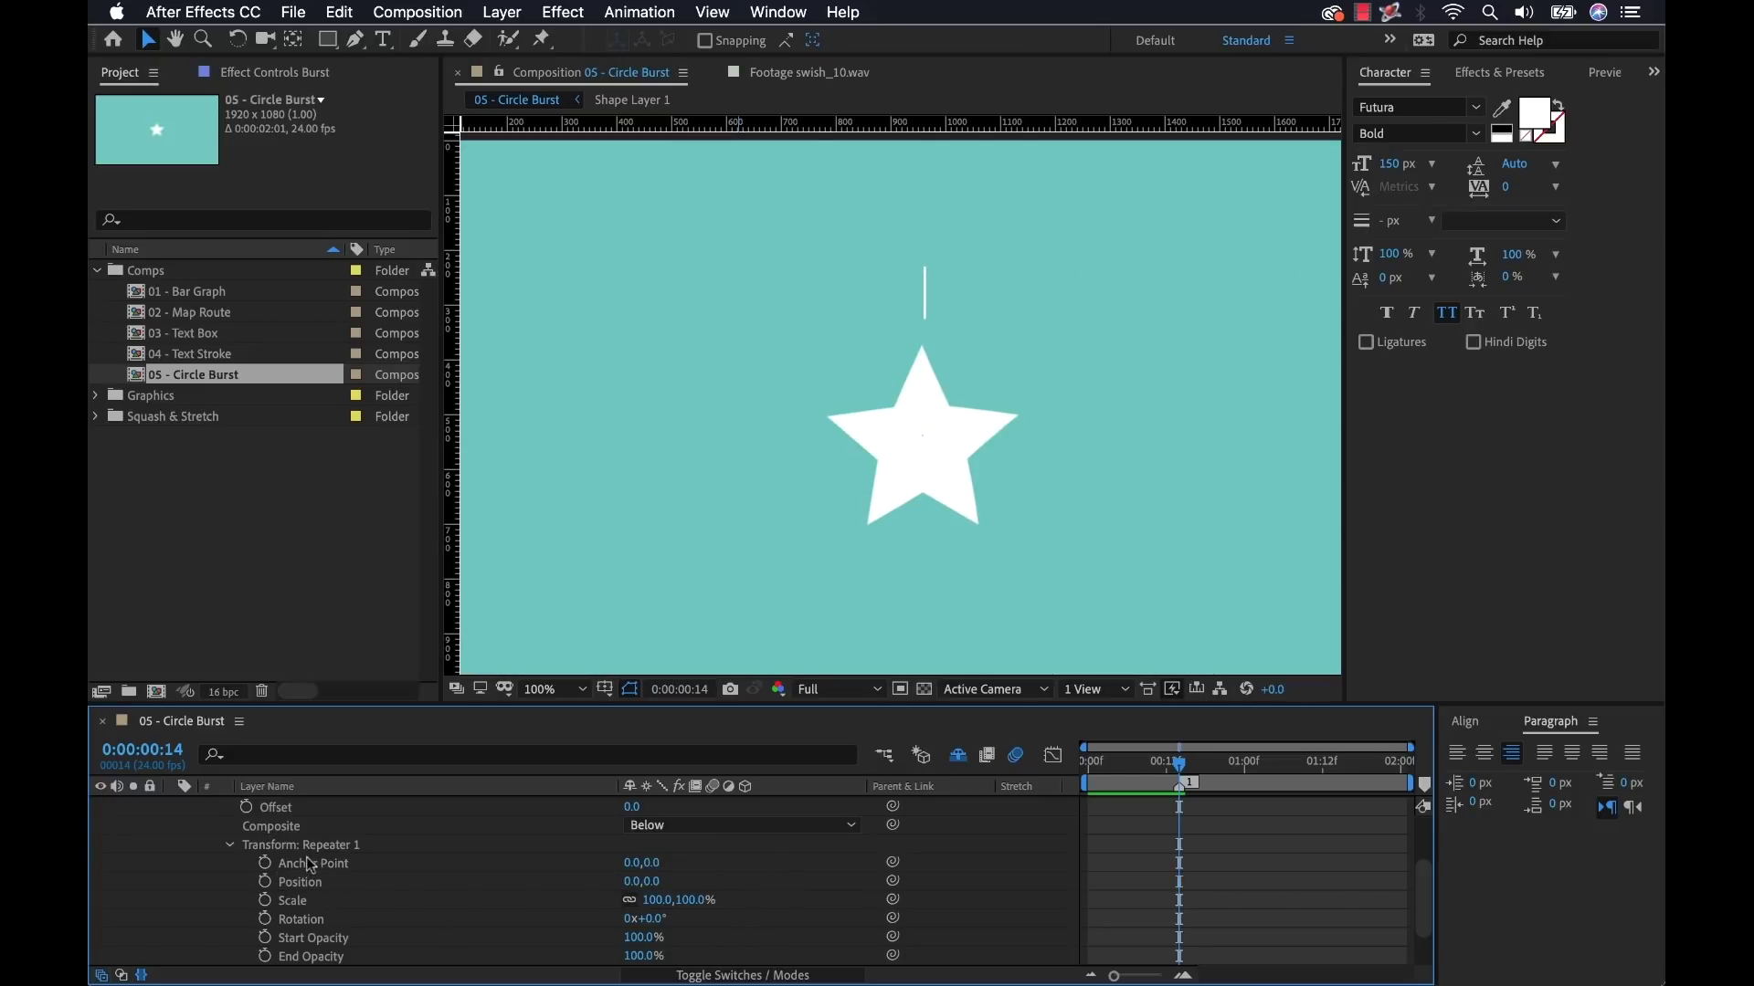
pyautogui.click(656, 920)
pyautogui.press('Return')
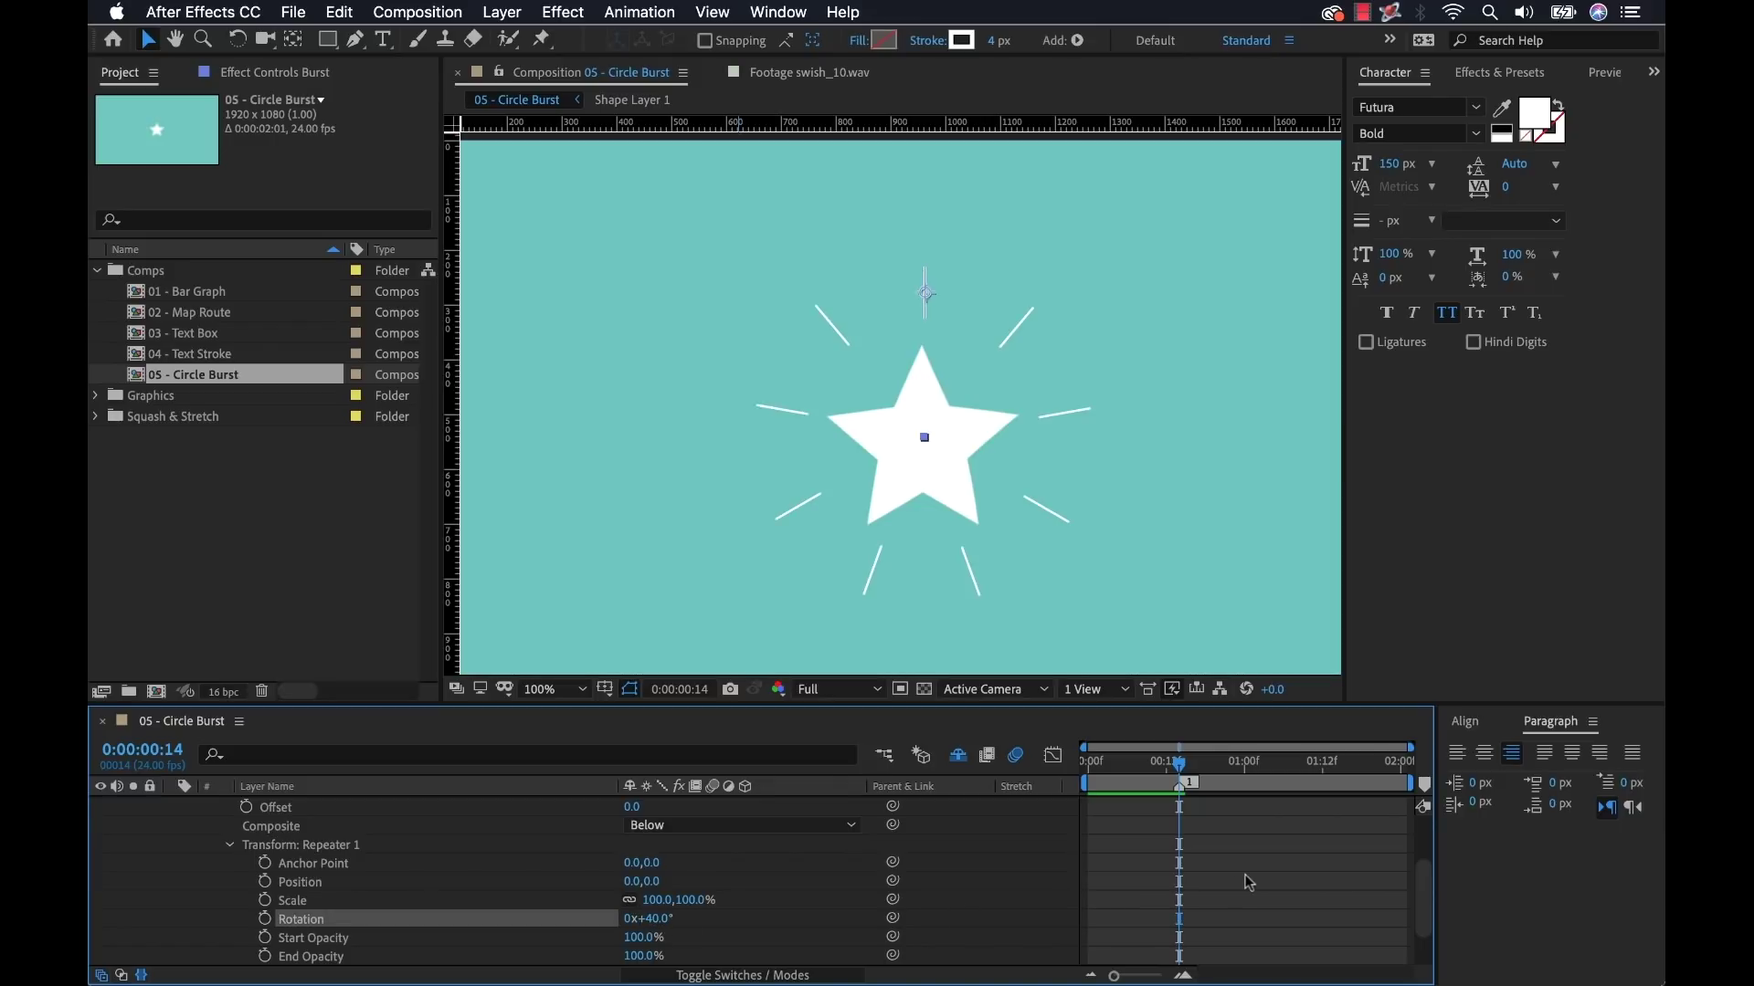
pyautogui.click(1248, 882)
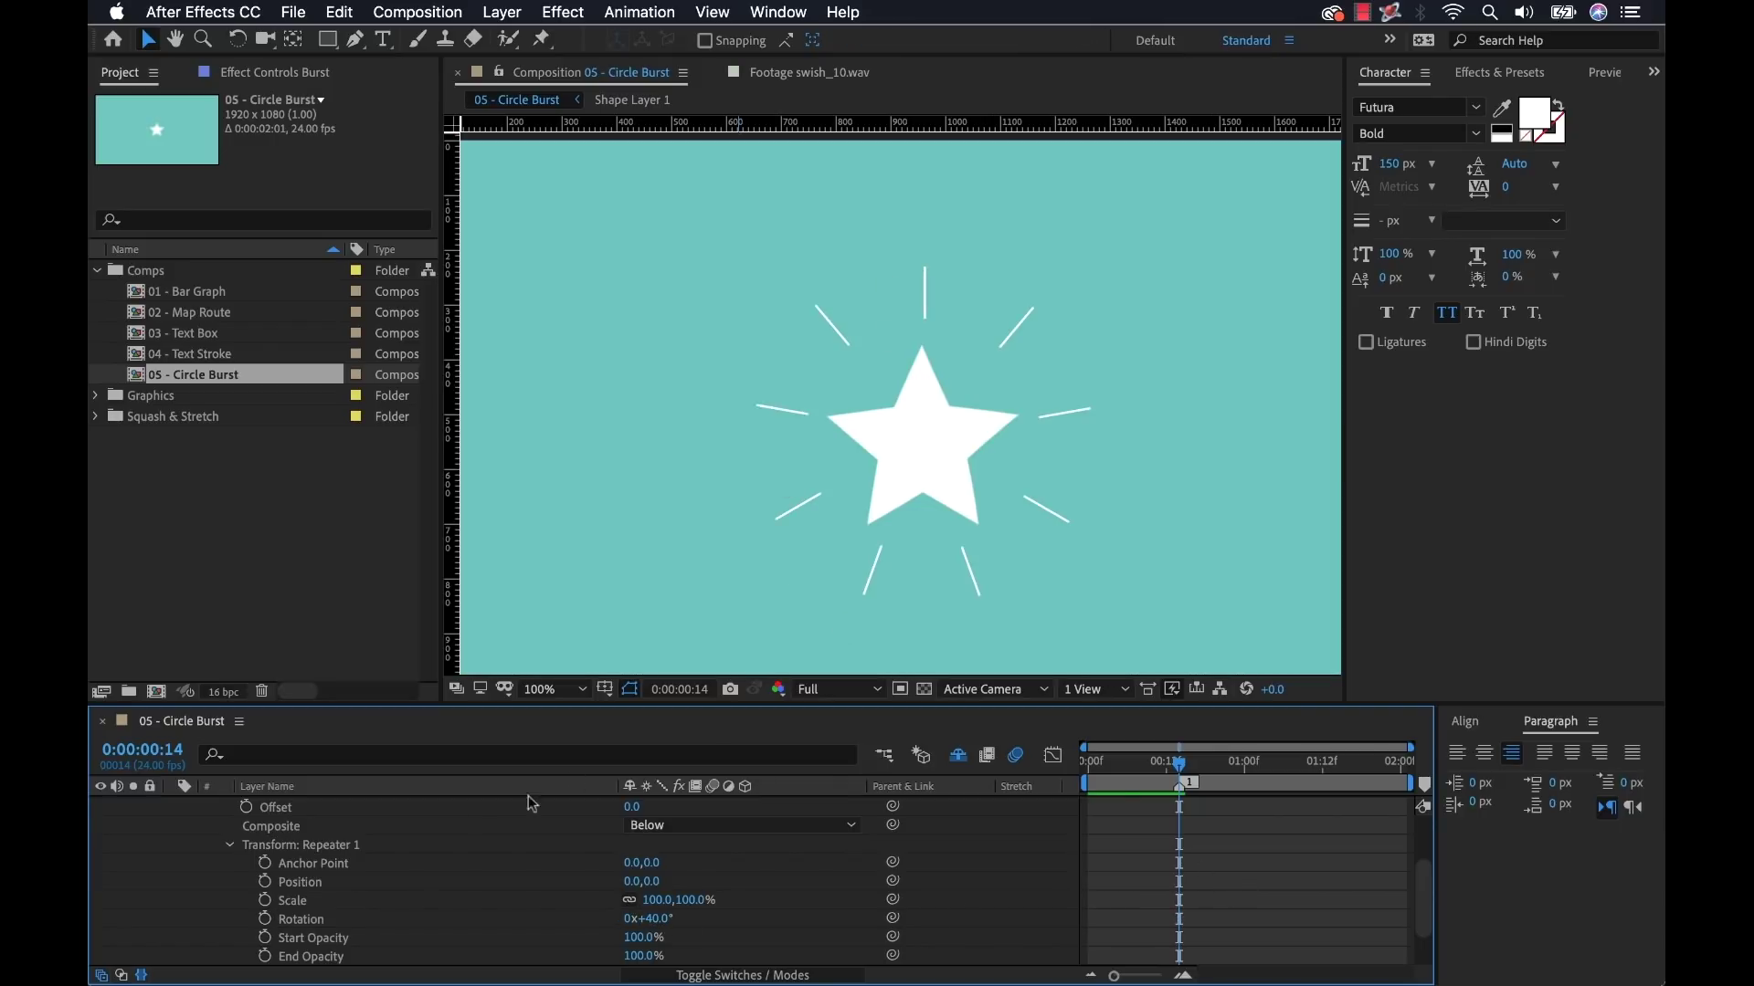
pyautogui.click(230, 844)
pyautogui.scroll(2, 380, 888)
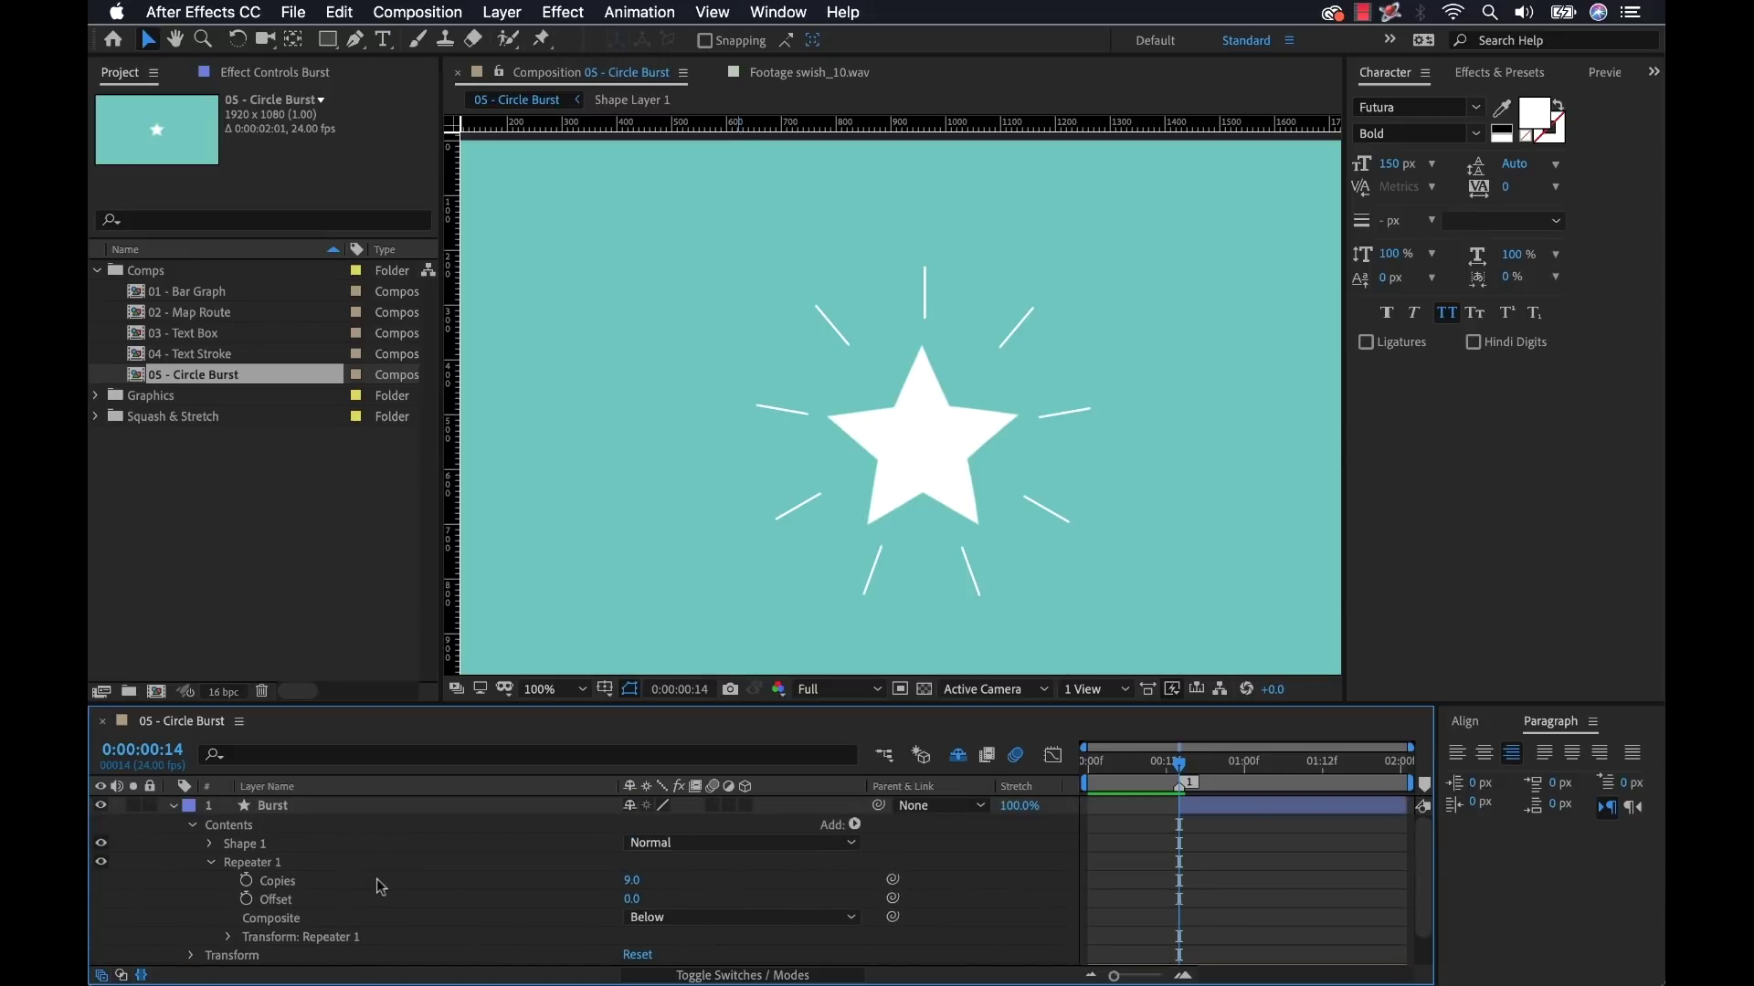
# Step: Add Trim Paths to Burst, keyframing Start and End from 0% at frame 14 to 100% later
pyautogui.click(211, 864)
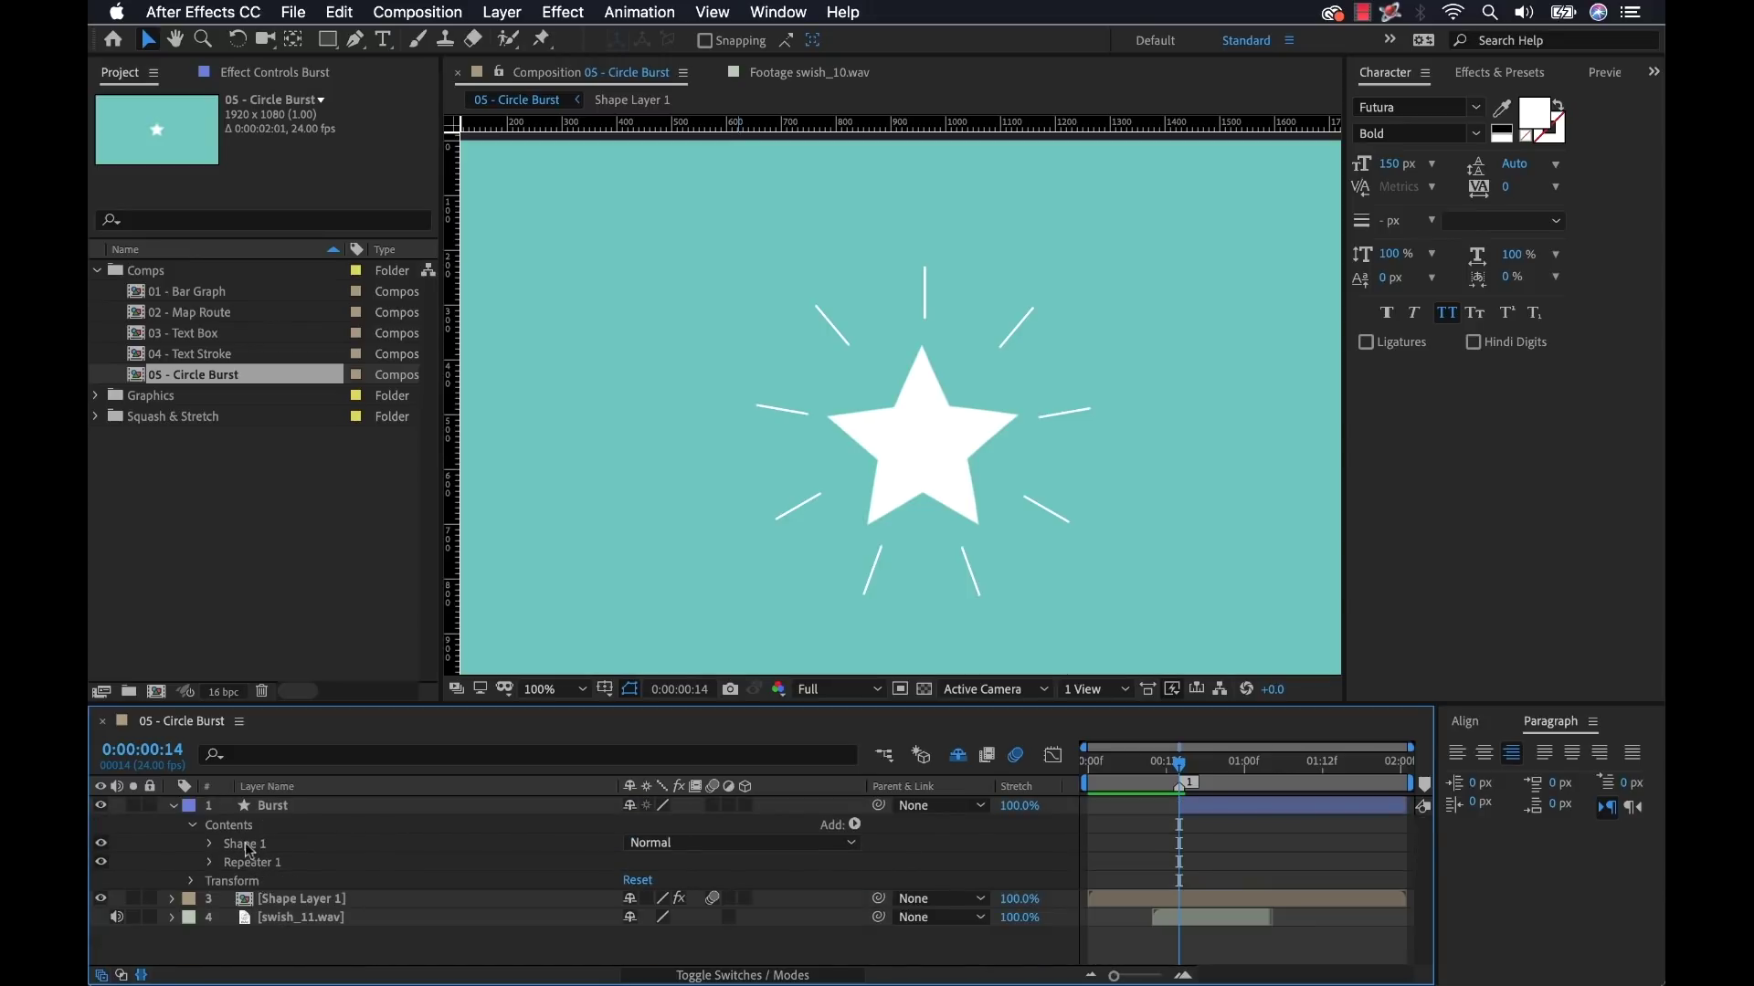
pyautogui.click(854, 824)
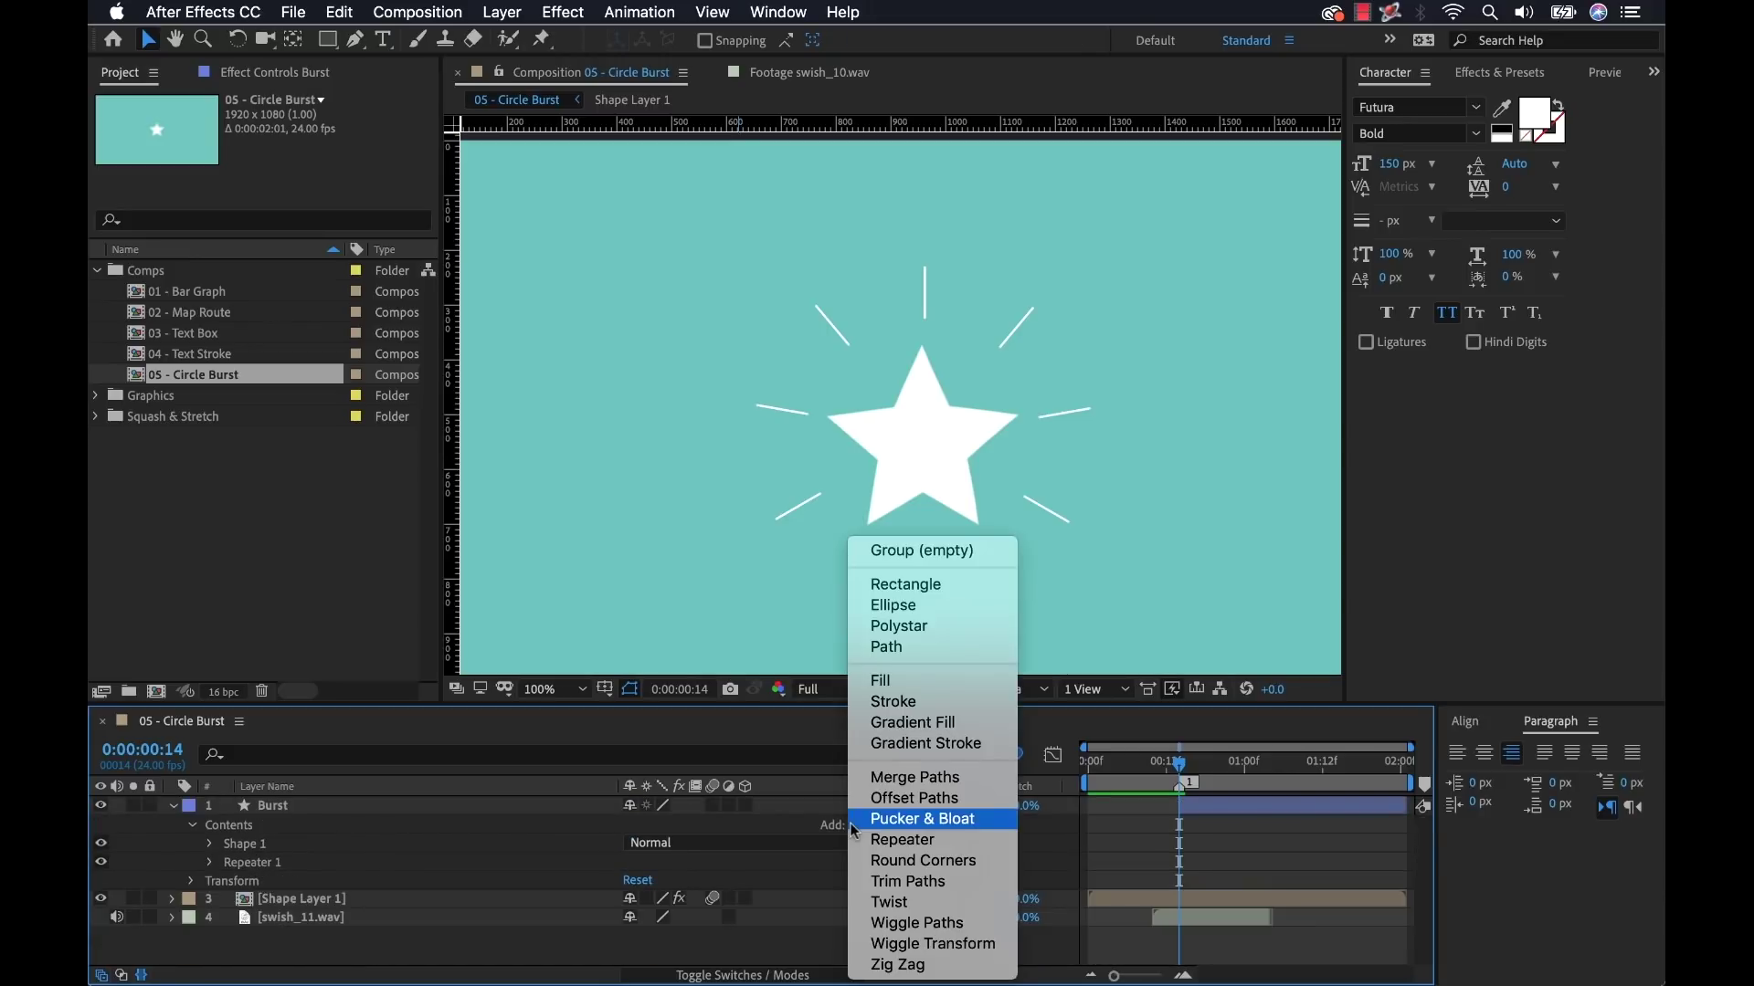
pyautogui.click(924, 883)
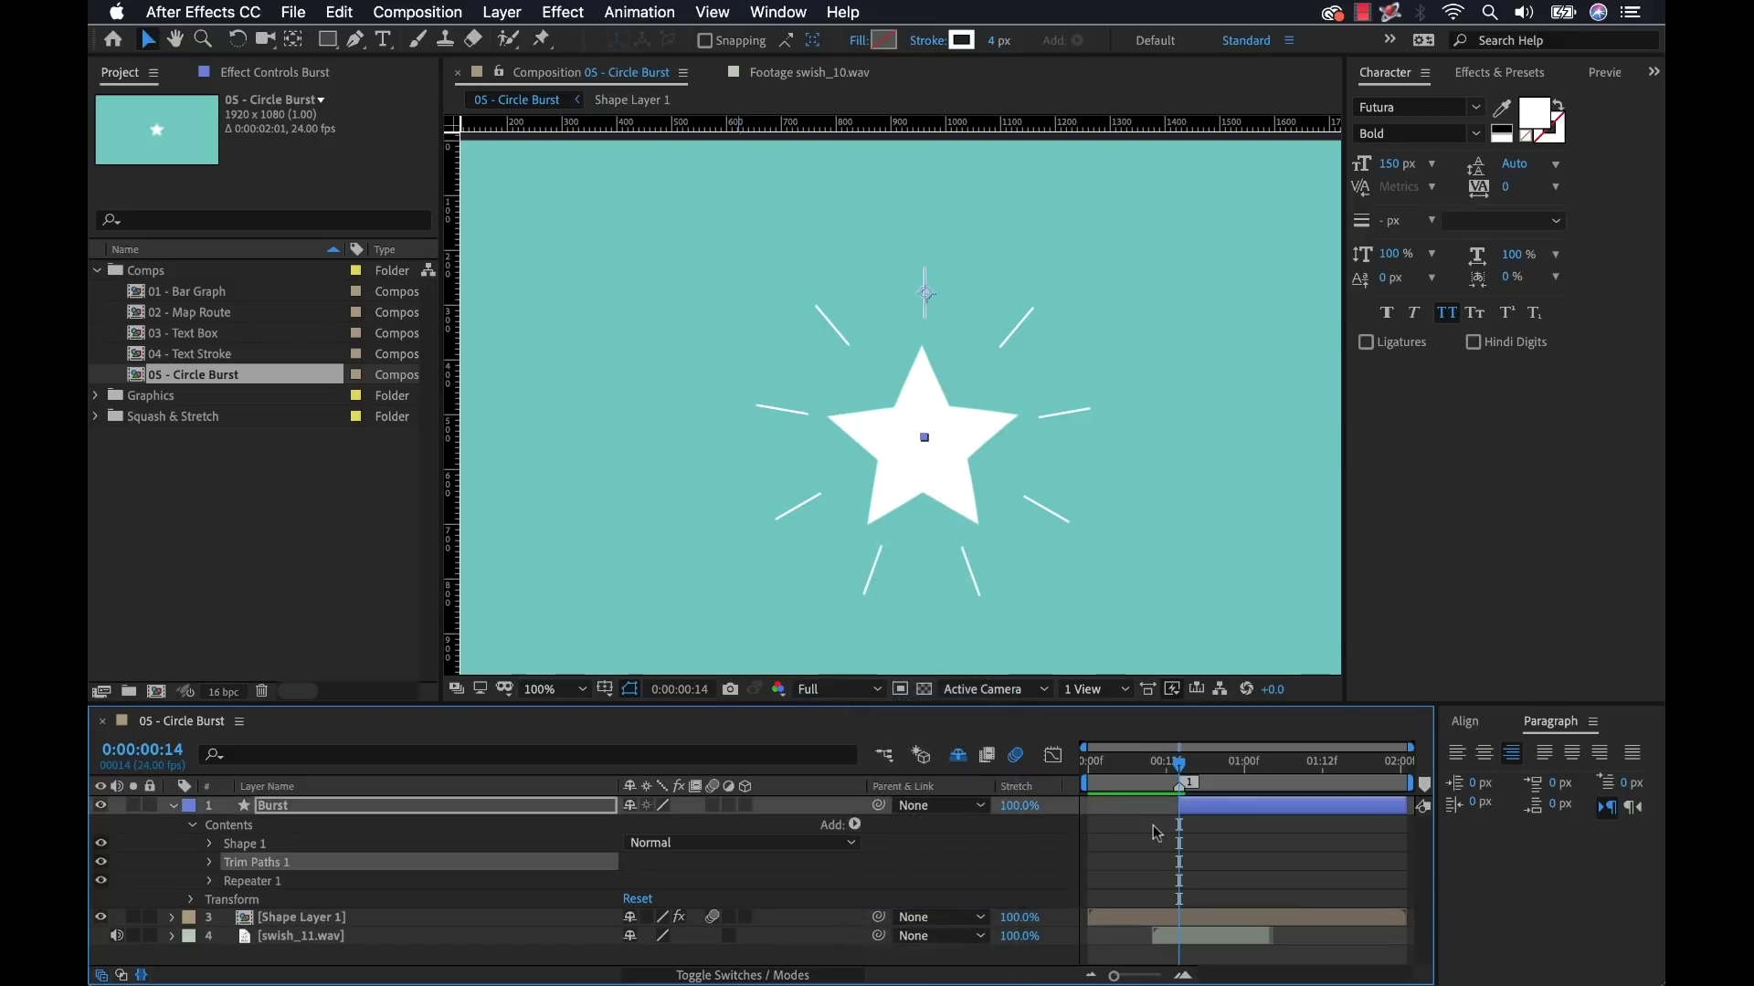
pyautogui.click(211, 862)
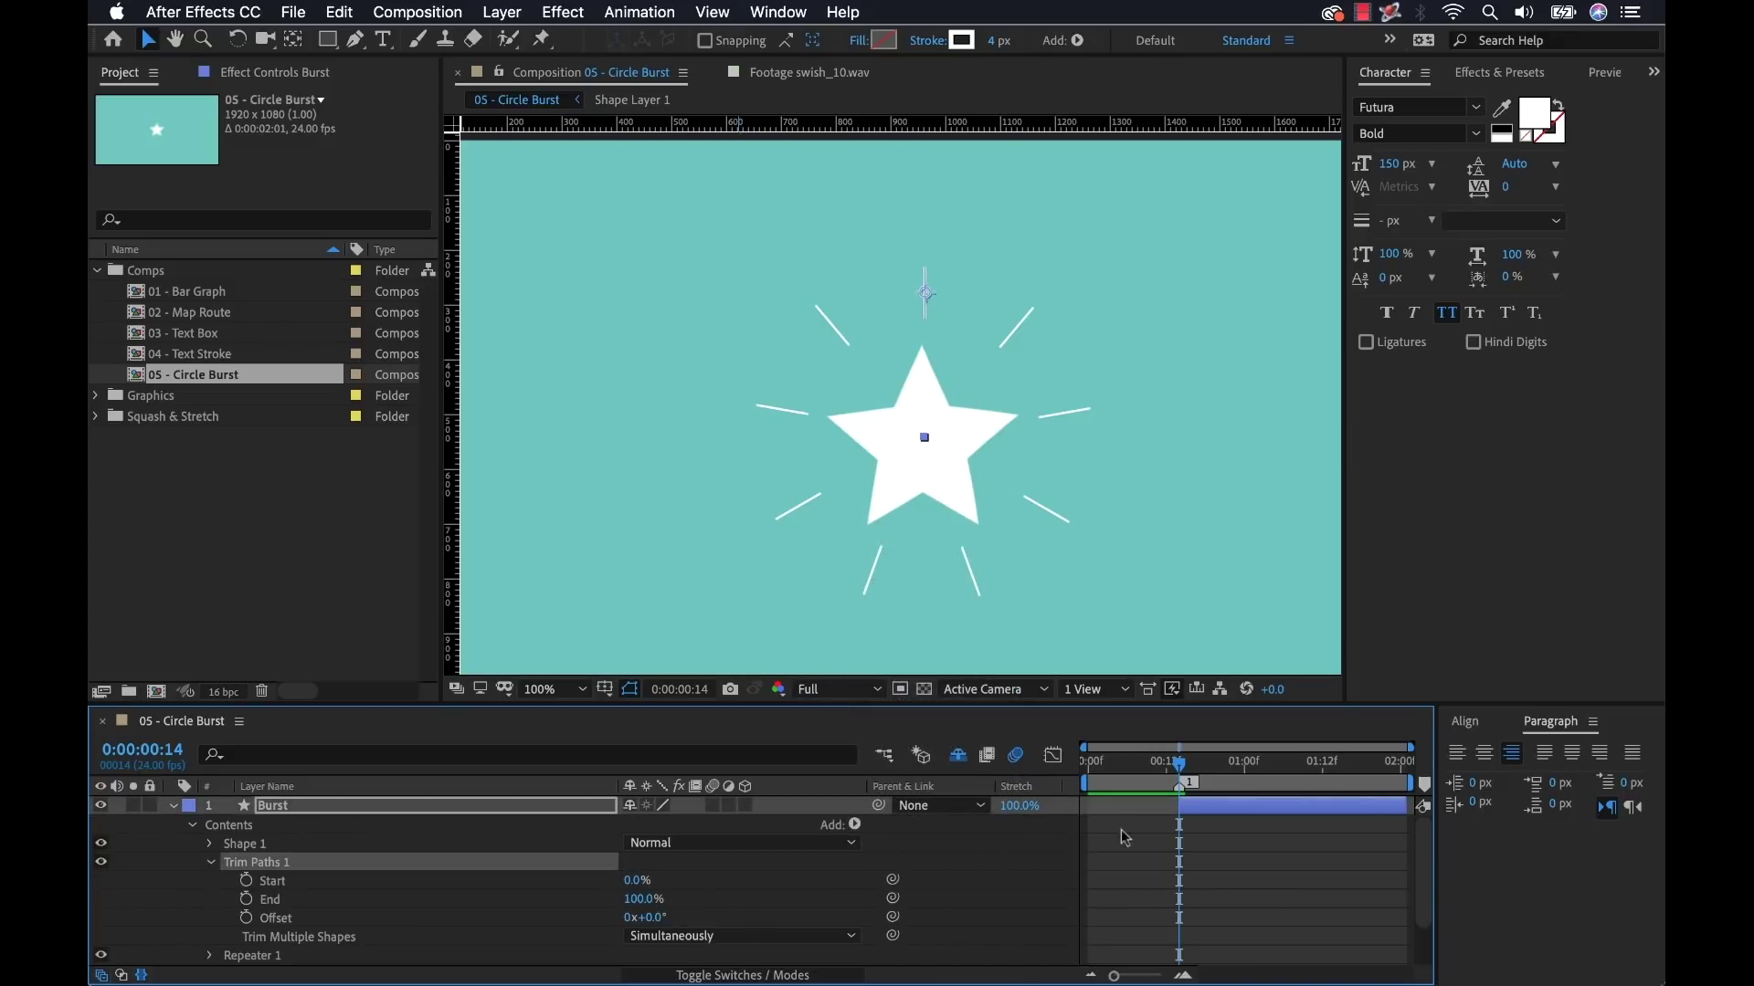
pyautogui.moveTo(1175, 771); pyautogui.dragTo(1260, 770)
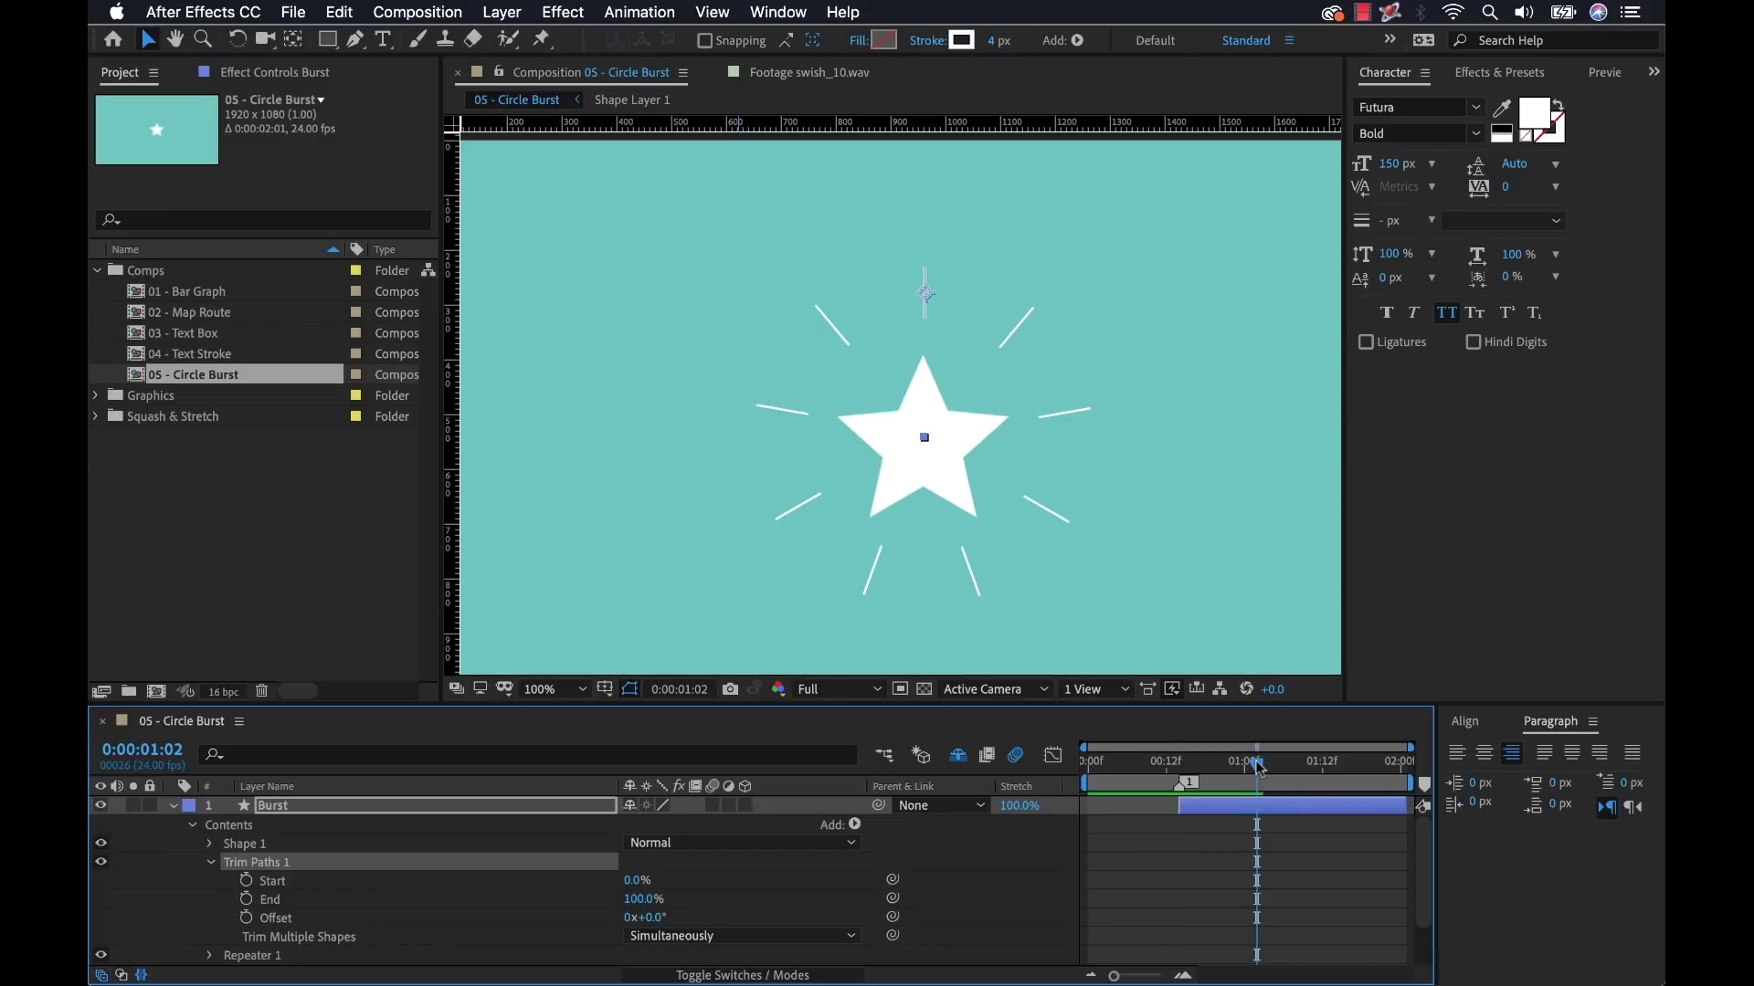
pyautogui.click(245, 899)
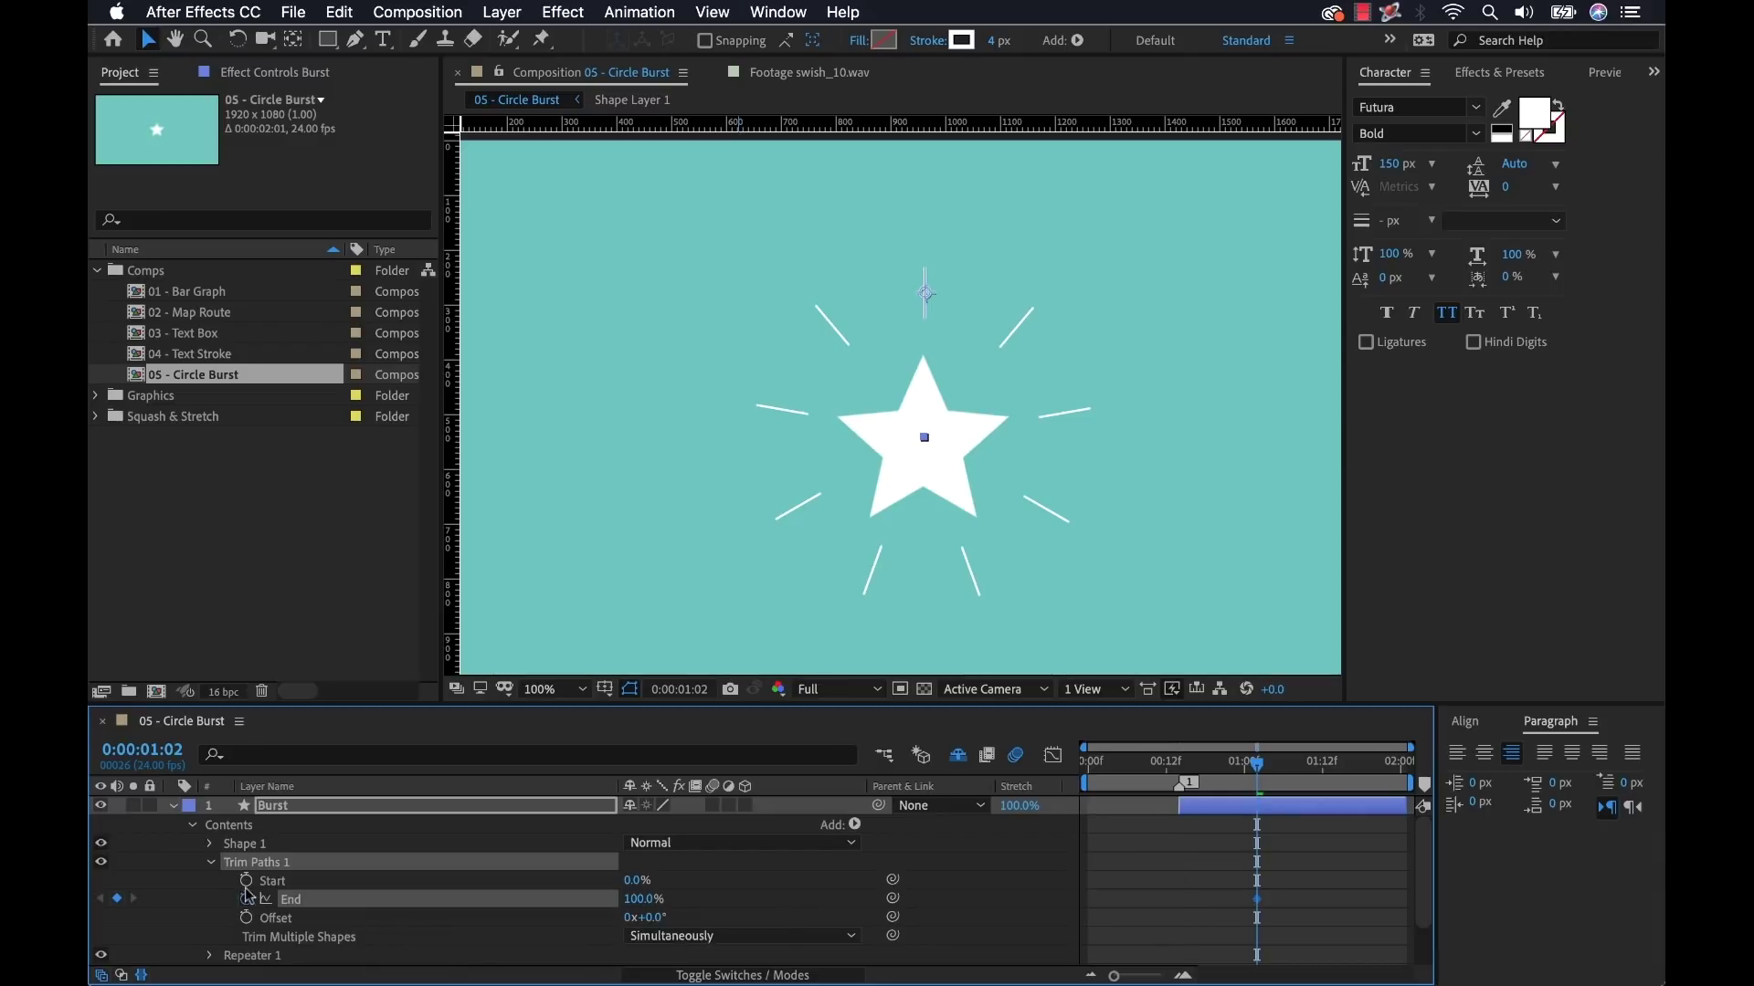
pyautogui.click(245, 881)
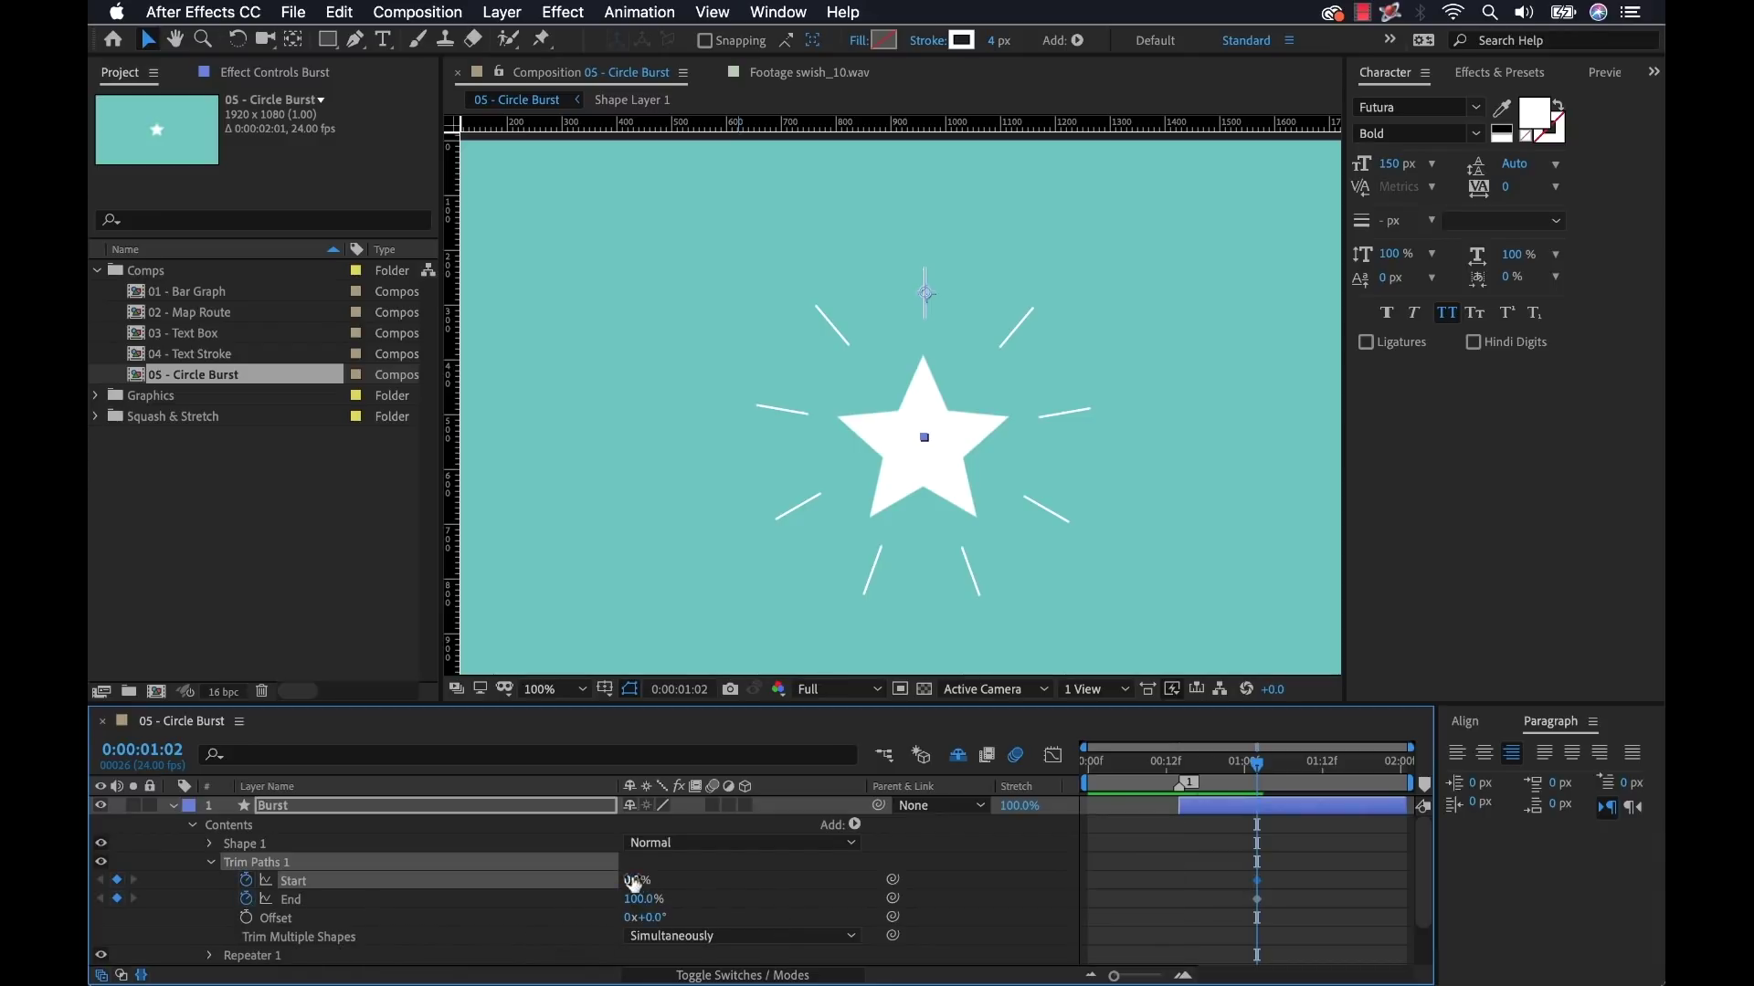
pyautogui.moveTo(634, 883); pyautogui.dragTo(763, 873)
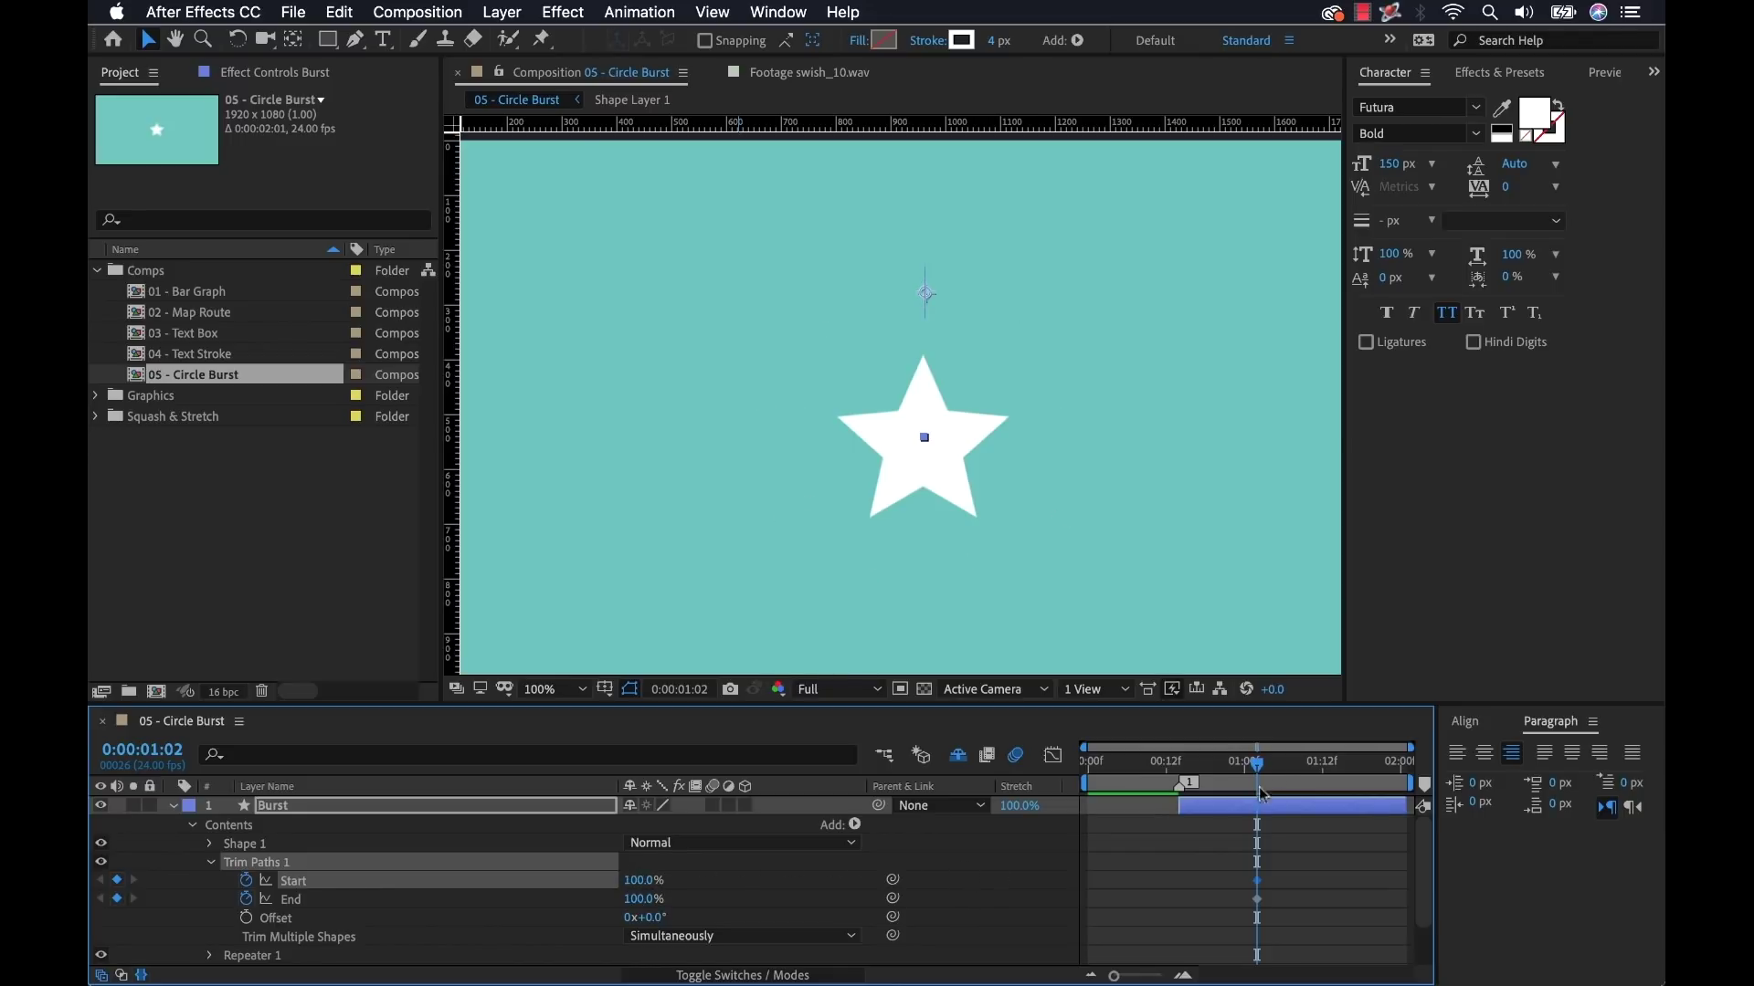
pyautogui.moveTo(1258, 765); pyautogui.dragTo(1190, 770)
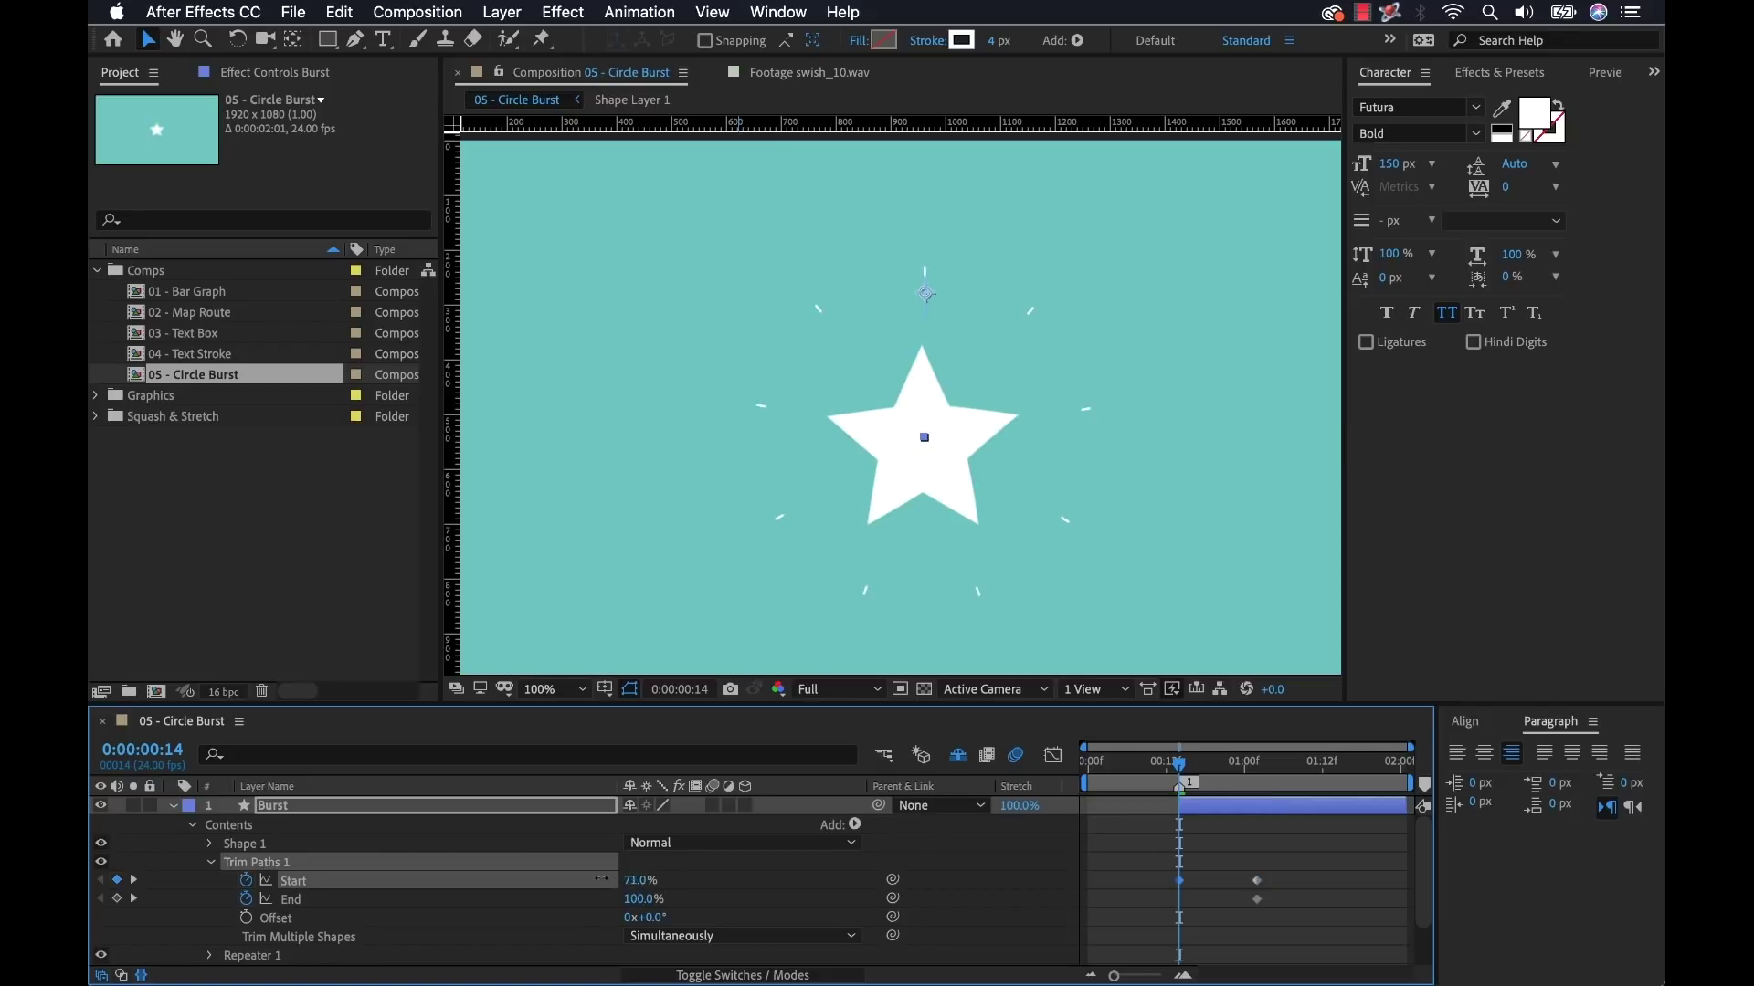
pyautogui.moveTo(601, 879); pyautogui.dragTo(443, 894)
pyautogui.moveTo(638, 904); pyautogui.dragTo(511, 906)
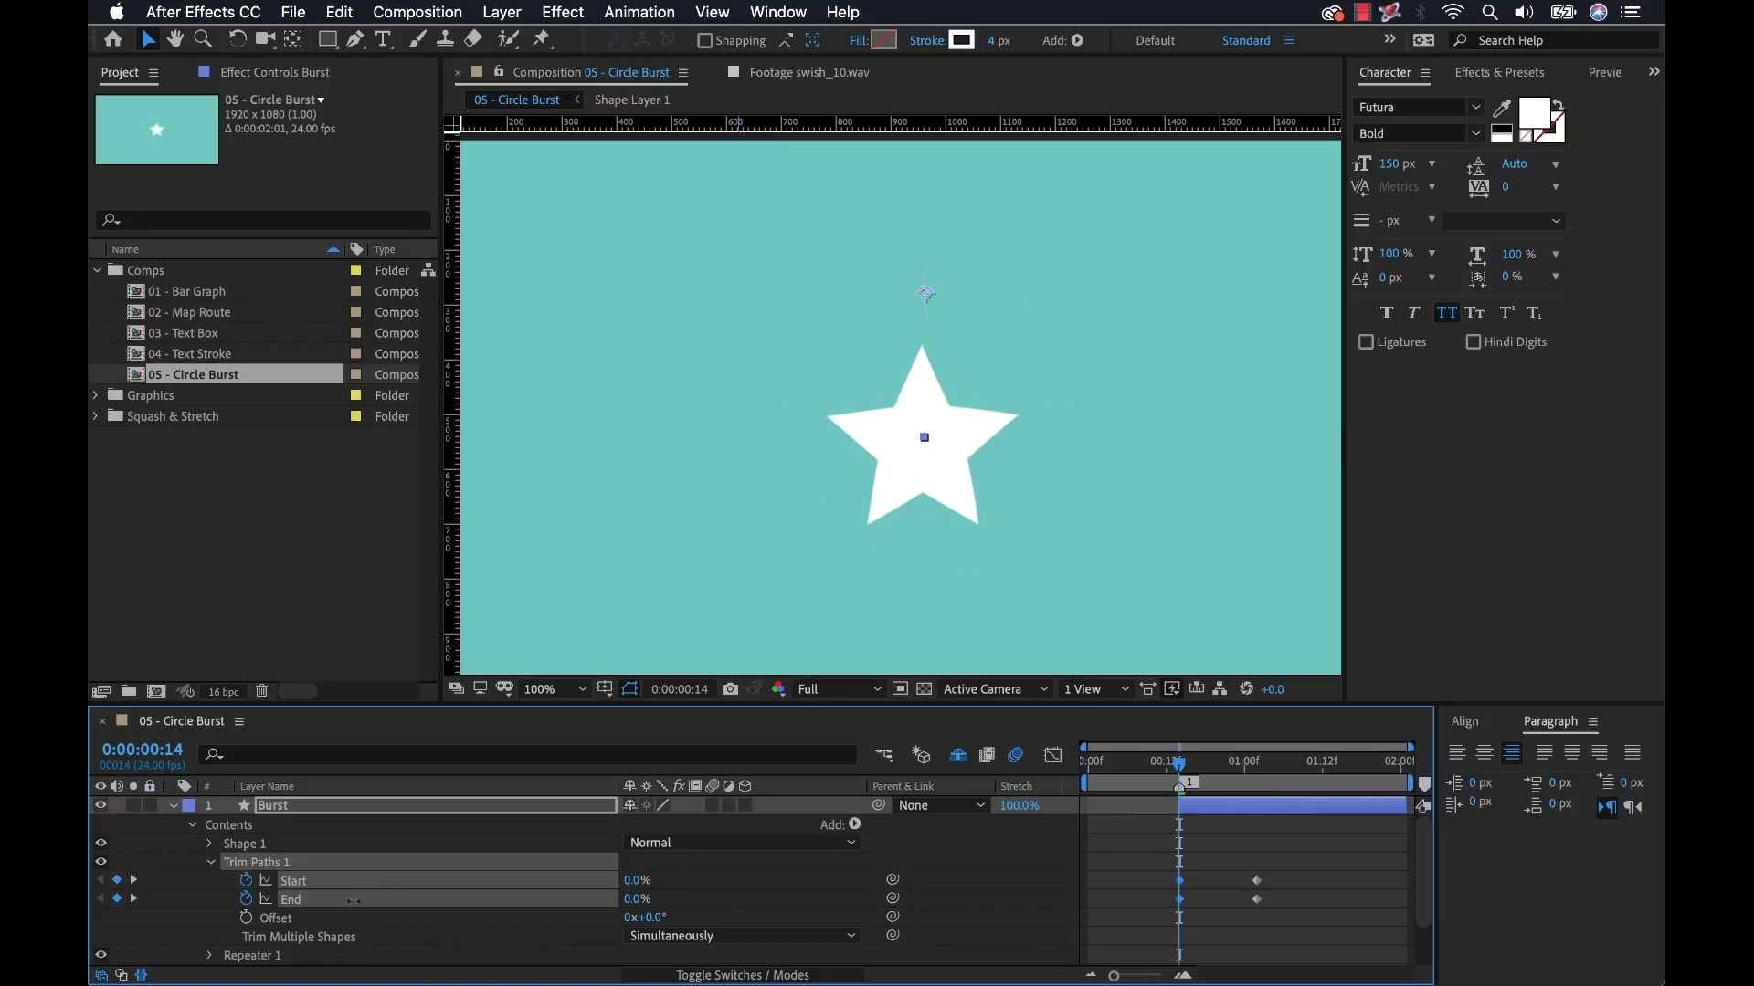
pyautogui.click(1292, 841)
pyautogui.moveTo(1192, 767)
pyautogui.mouseDown()
pyautogui.moveTo(1233, 767)
pyautogui.moveTo(1192, 781)
pyautogui.mouseUp()
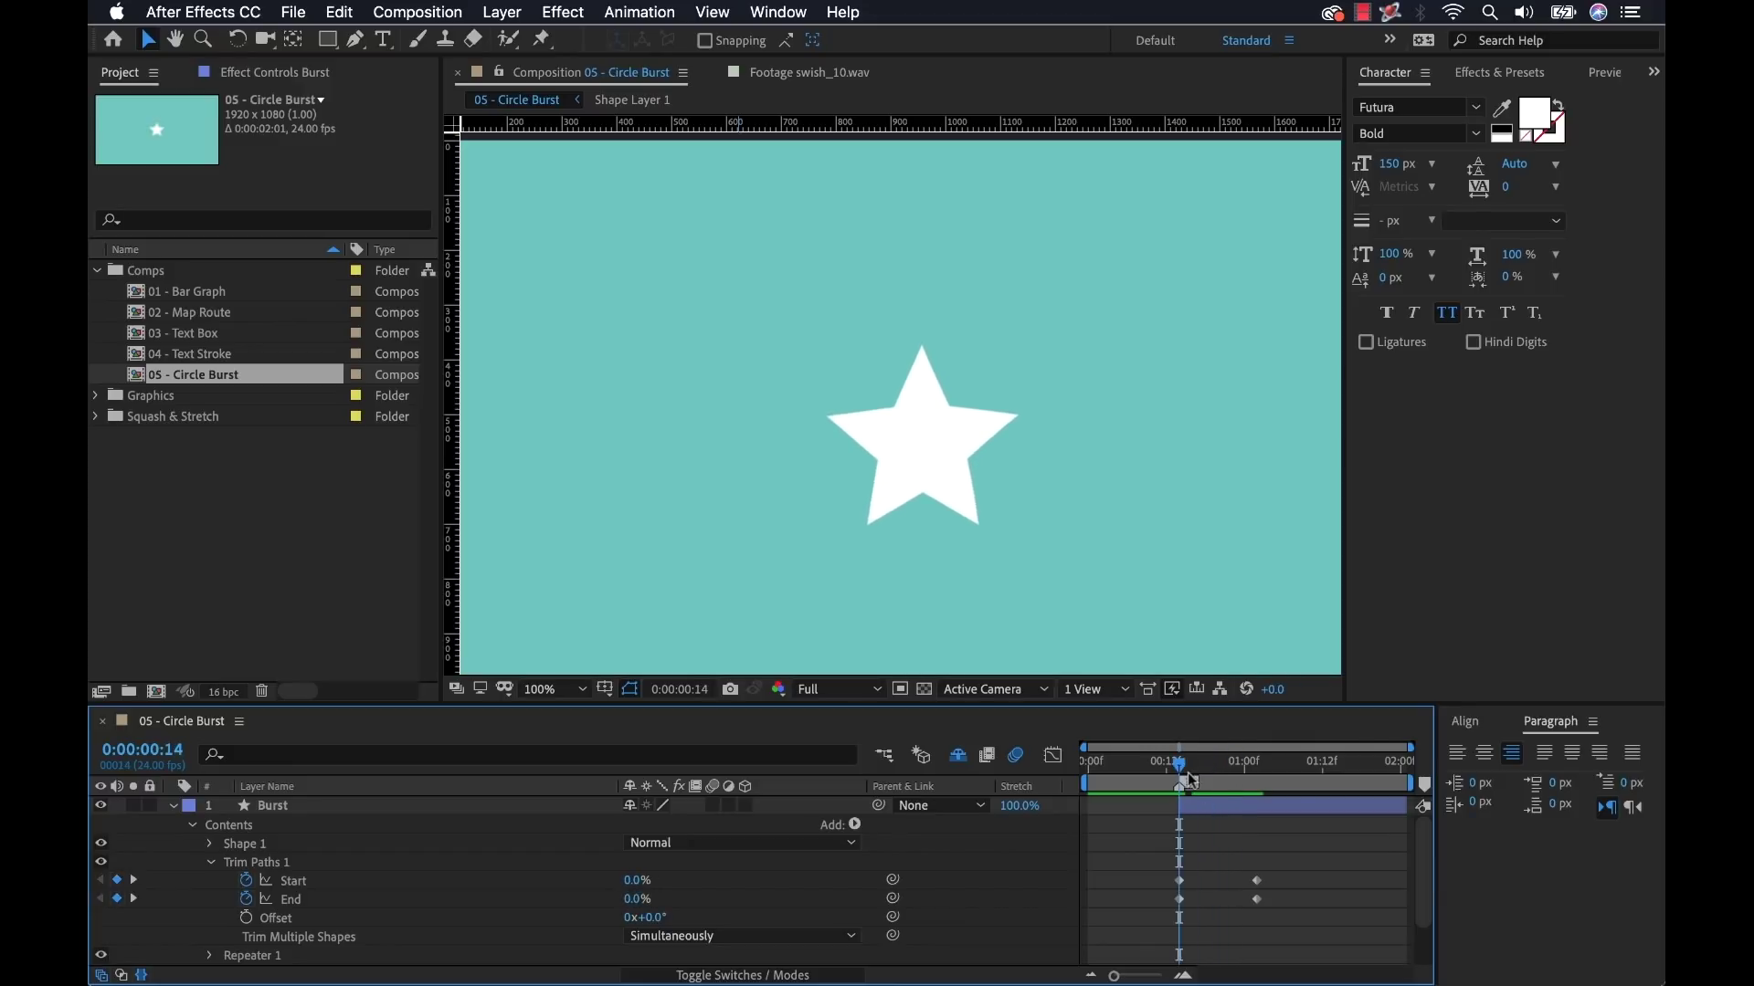
# Step: Delay the End keyframes behind Start and apply Easy Ease to all four keyframes
pyautogui.moveTo(1291, 864); pyautogui.dragTo(1213, 908)
pyautogui.click(1302, 840)
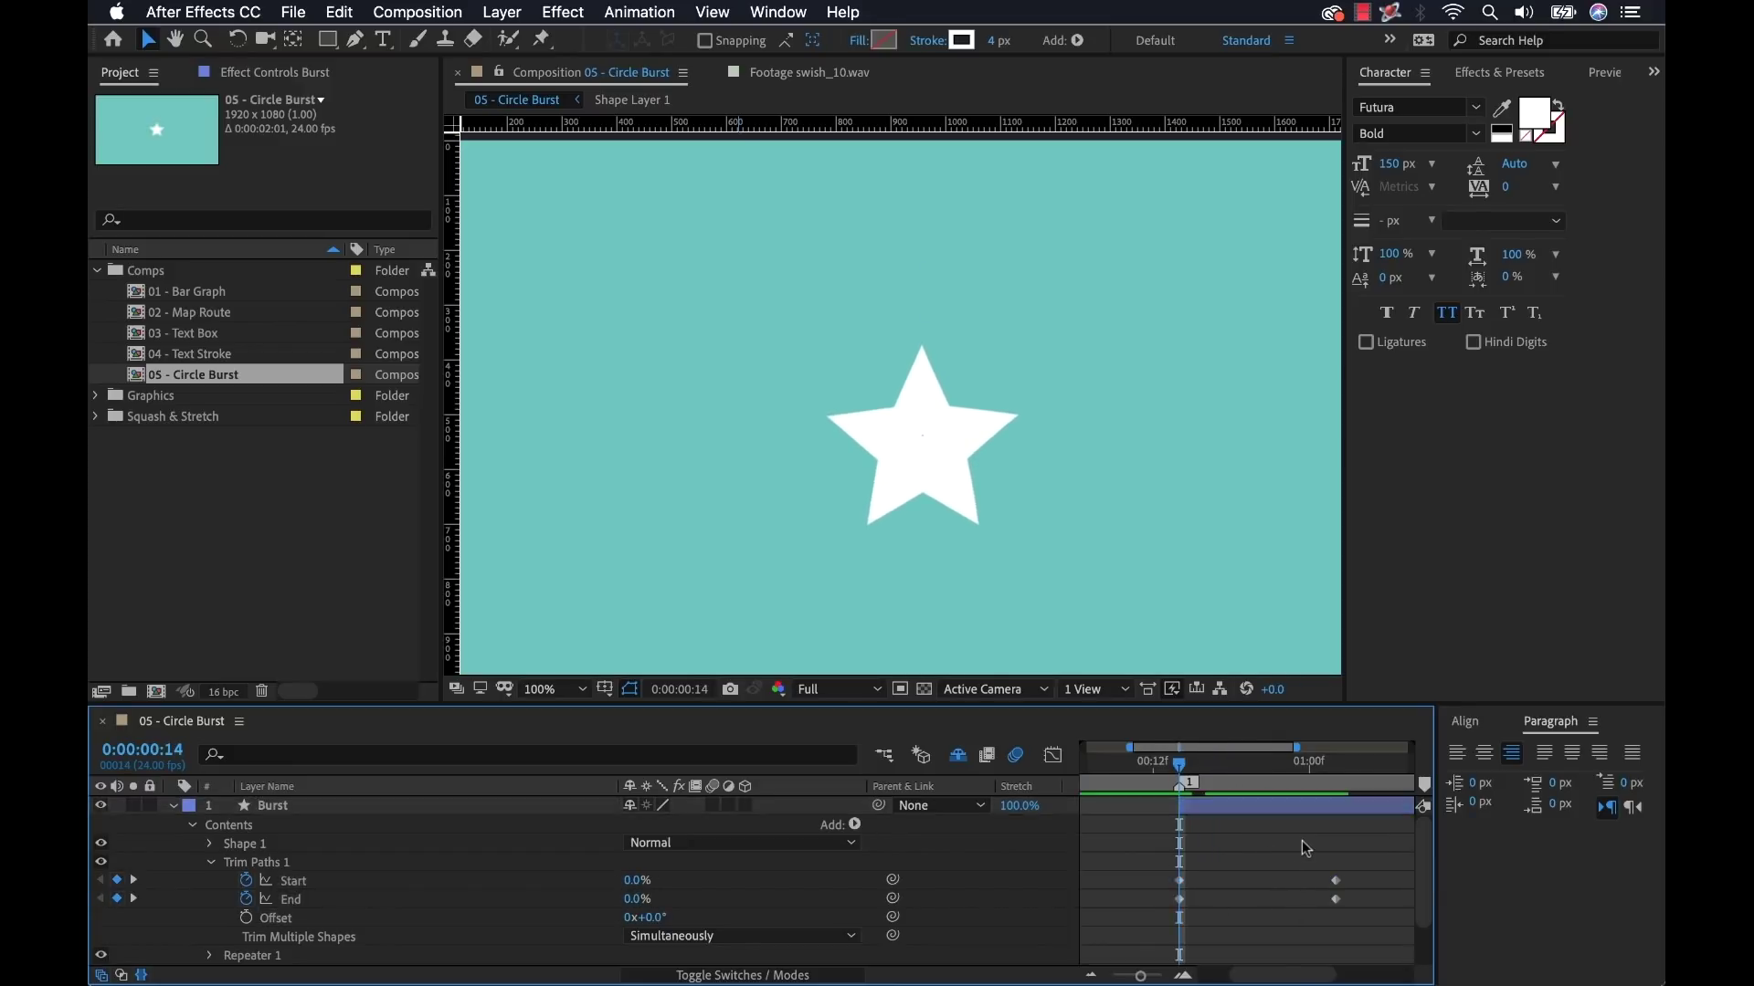
pyautogui.moveTo(1303, 893)
pyautogui.mouseDown()
pyautogui.moveTo(1172, 917)
pyautogui.moveTo(1213, 911)
pyautogui.mouseUp()
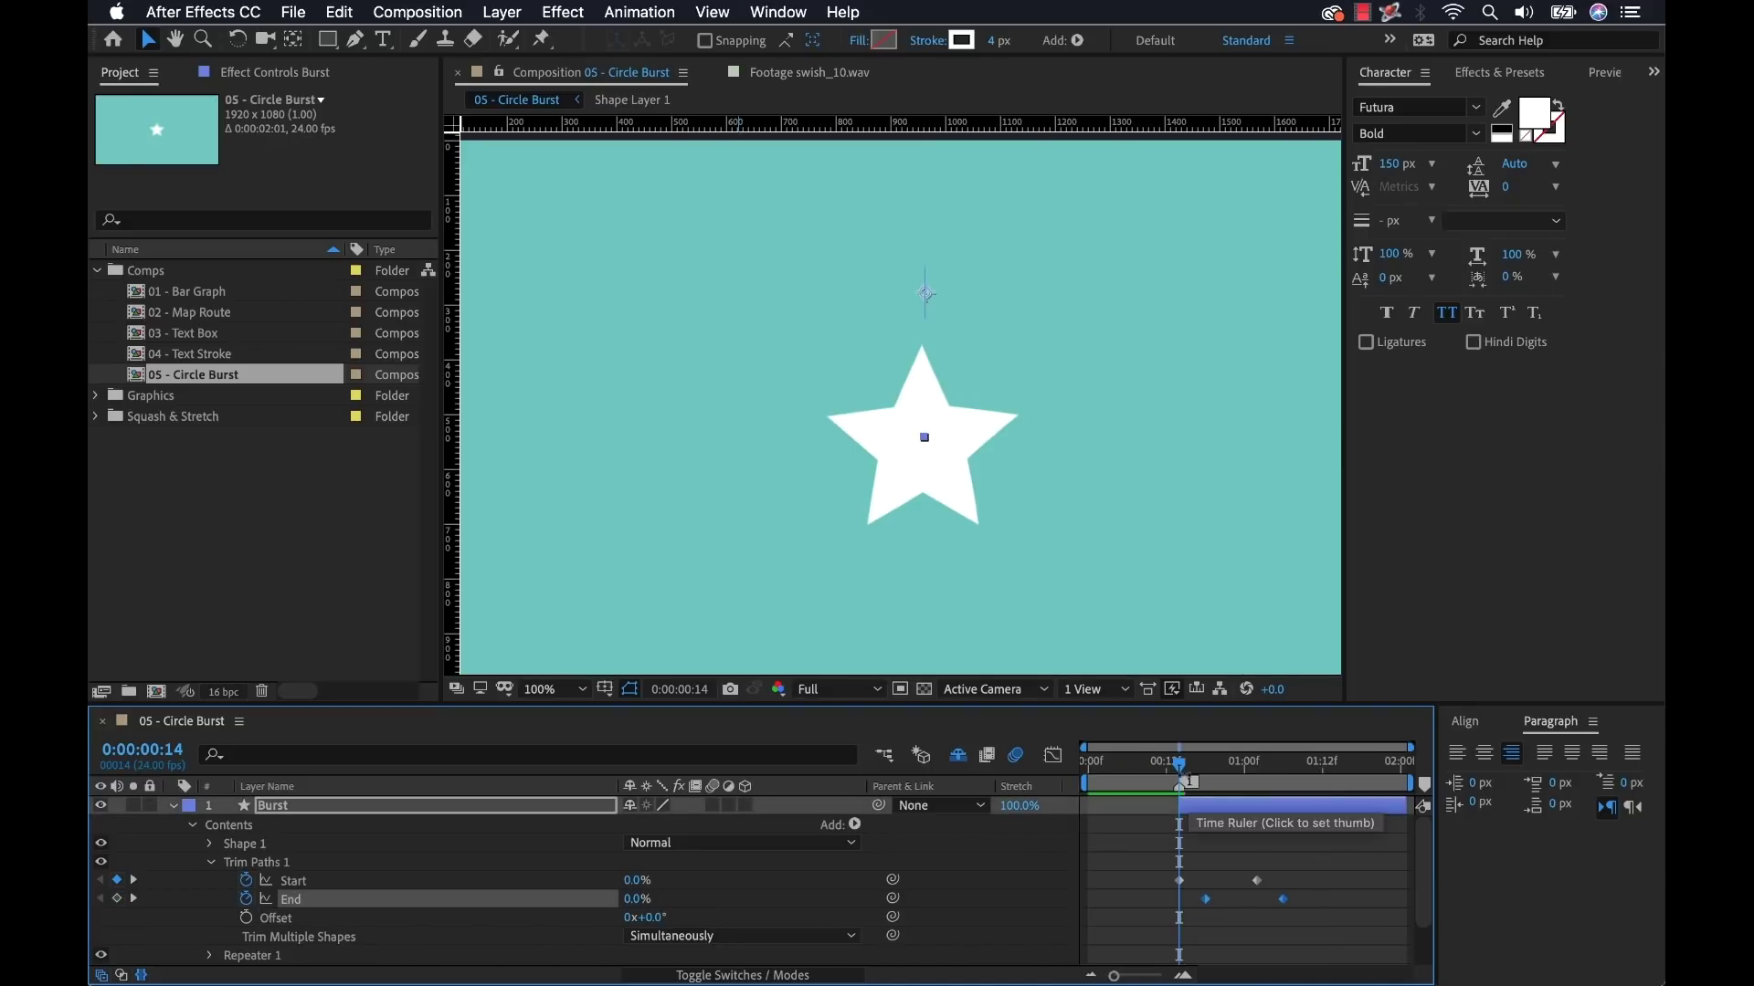
pyautogui.moveTo(1180, 763); pyautogui.dragTo(1224, 770)
pyautogui.moveTo(1298, 854); pyautogui.dragTo(1153, 921)
pyautogui.press('F9')
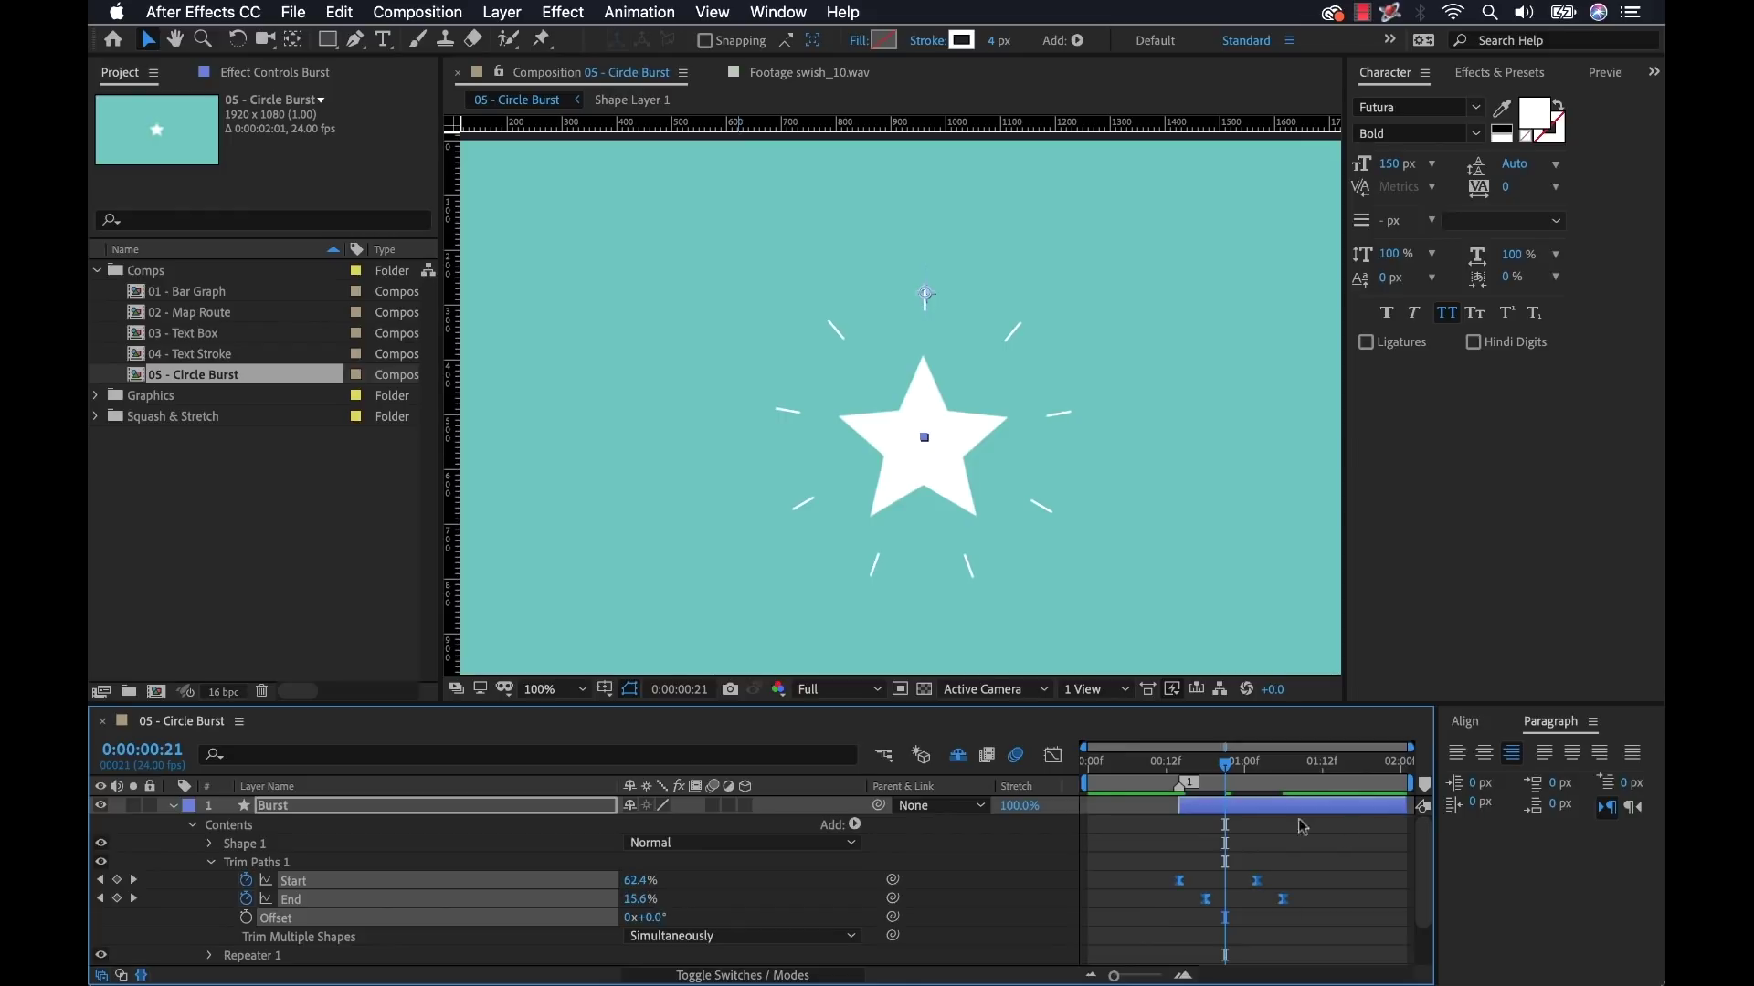
# Step: In the Graph Editor, drag the End keyframes' influence handles for a steeper ease
pyautogui.click(1053, 755)
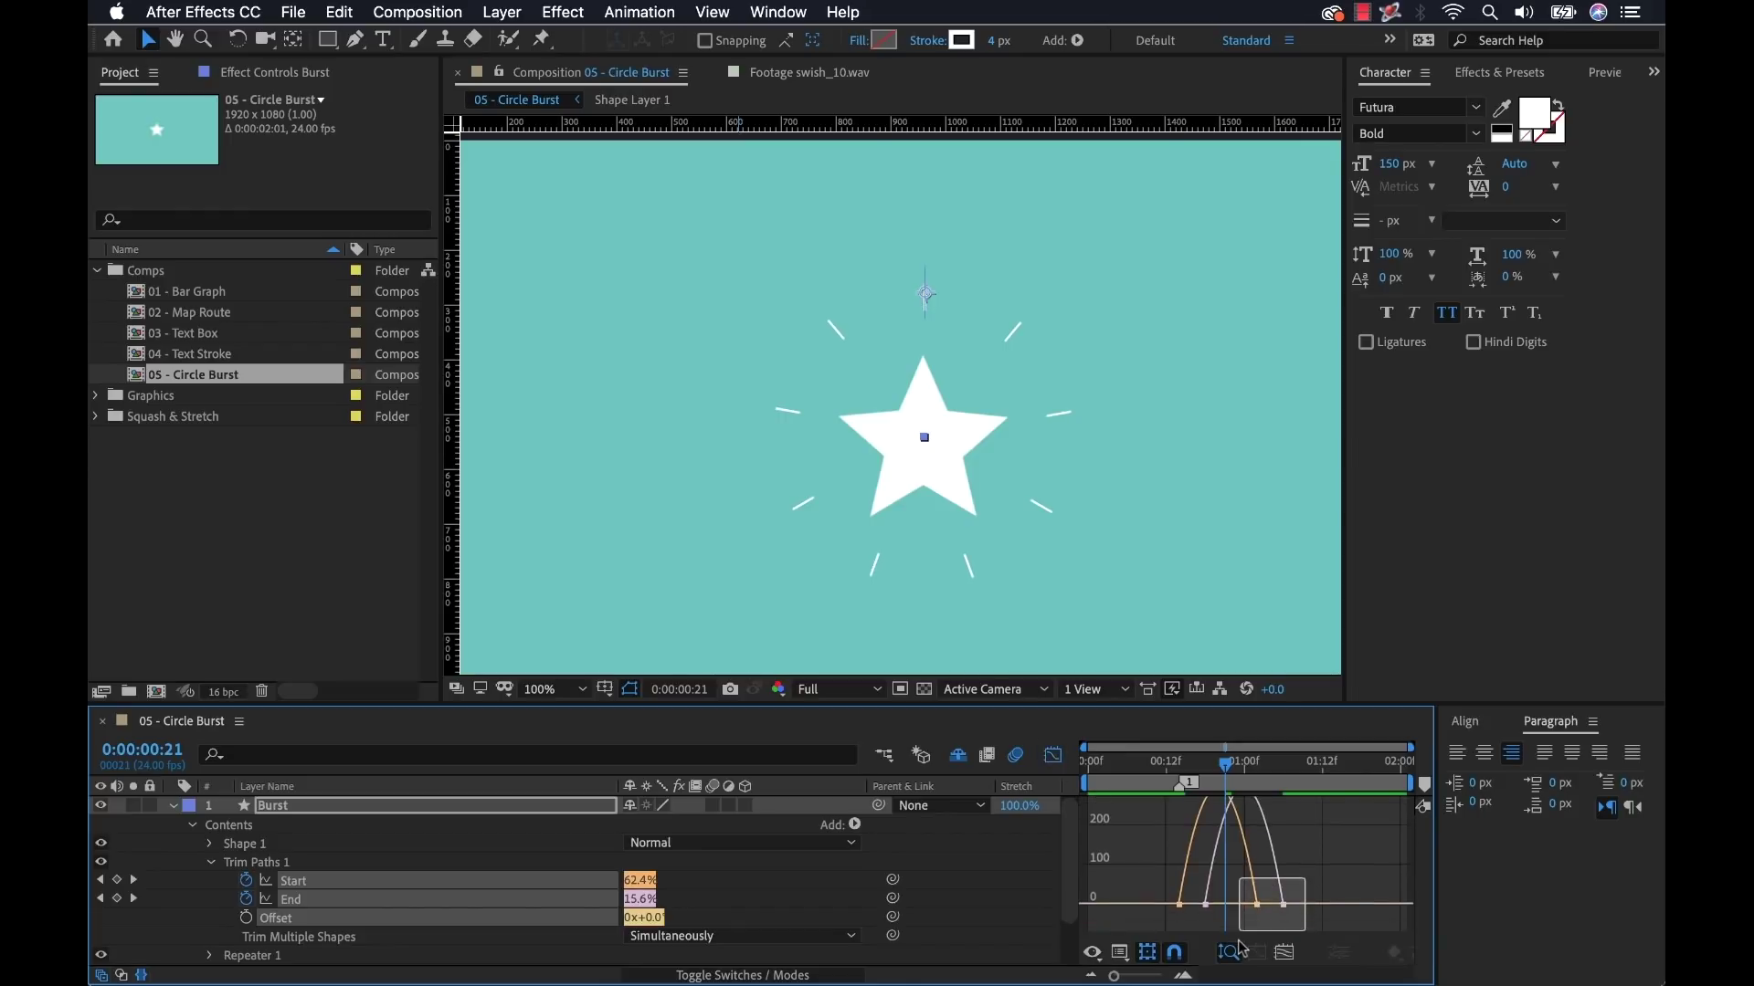
pyautogui.moveTo(1276, 867)
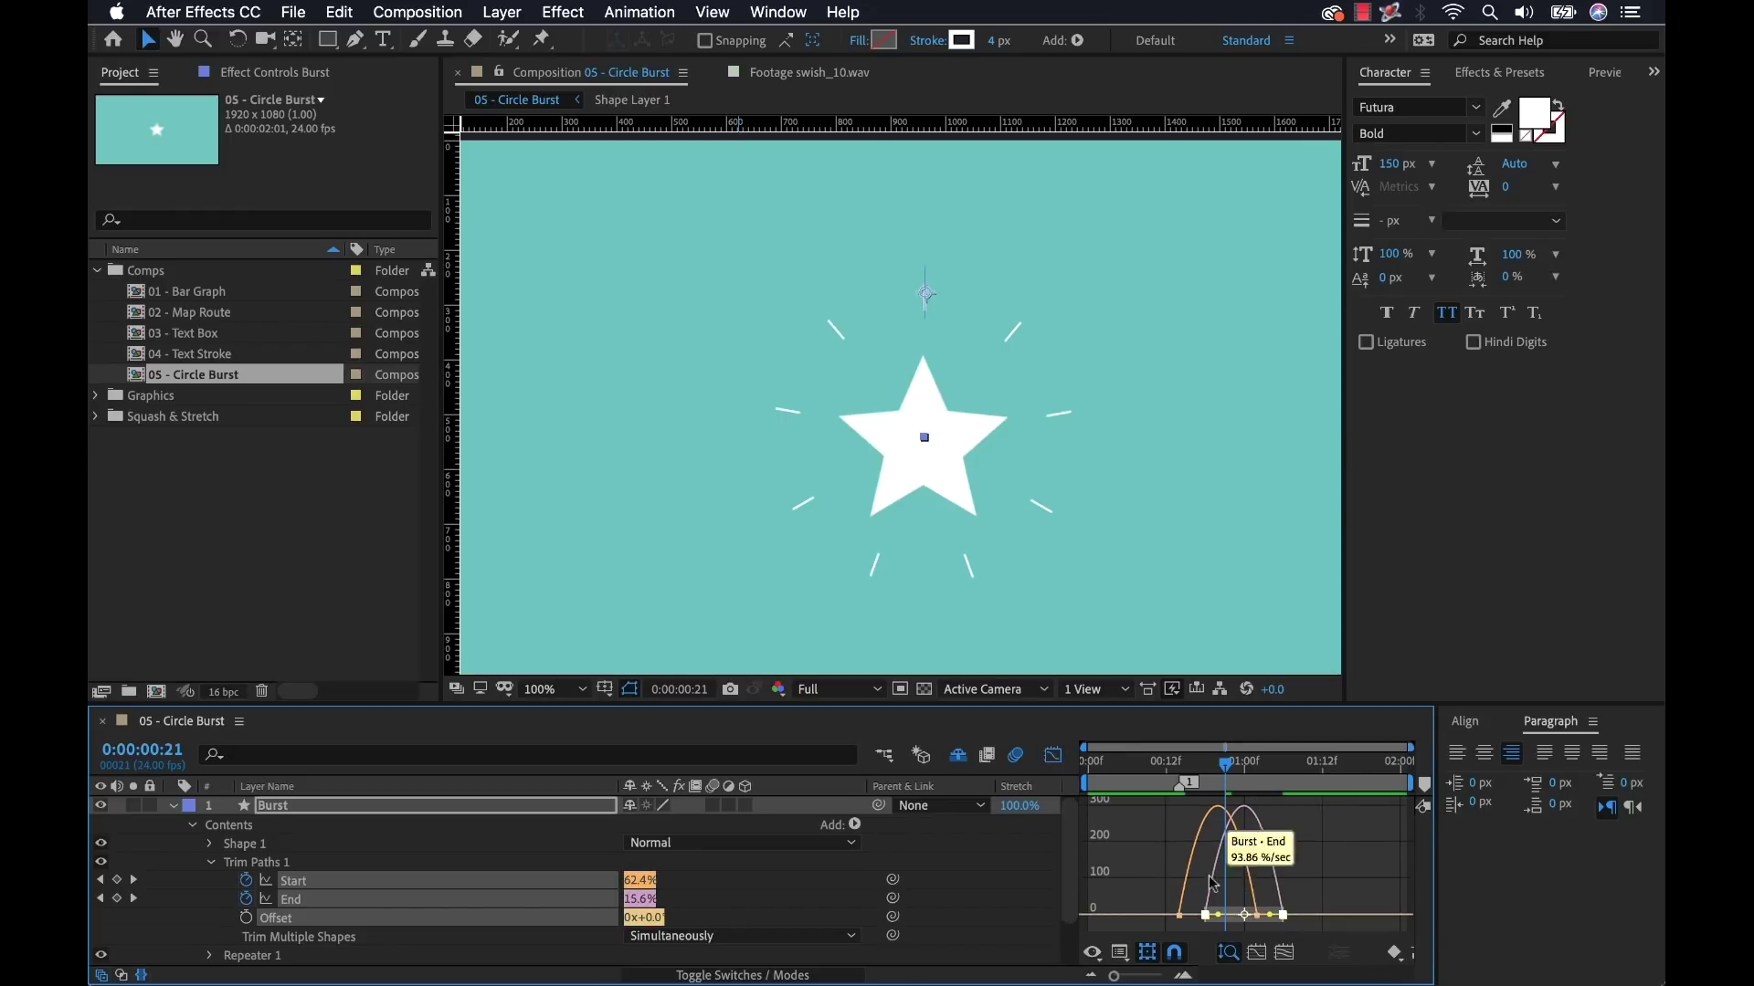
pyautogui.moveTo(1187, 891); pyautogui.dragTo(1229, 916)
pyautogui.click(1281, 916)
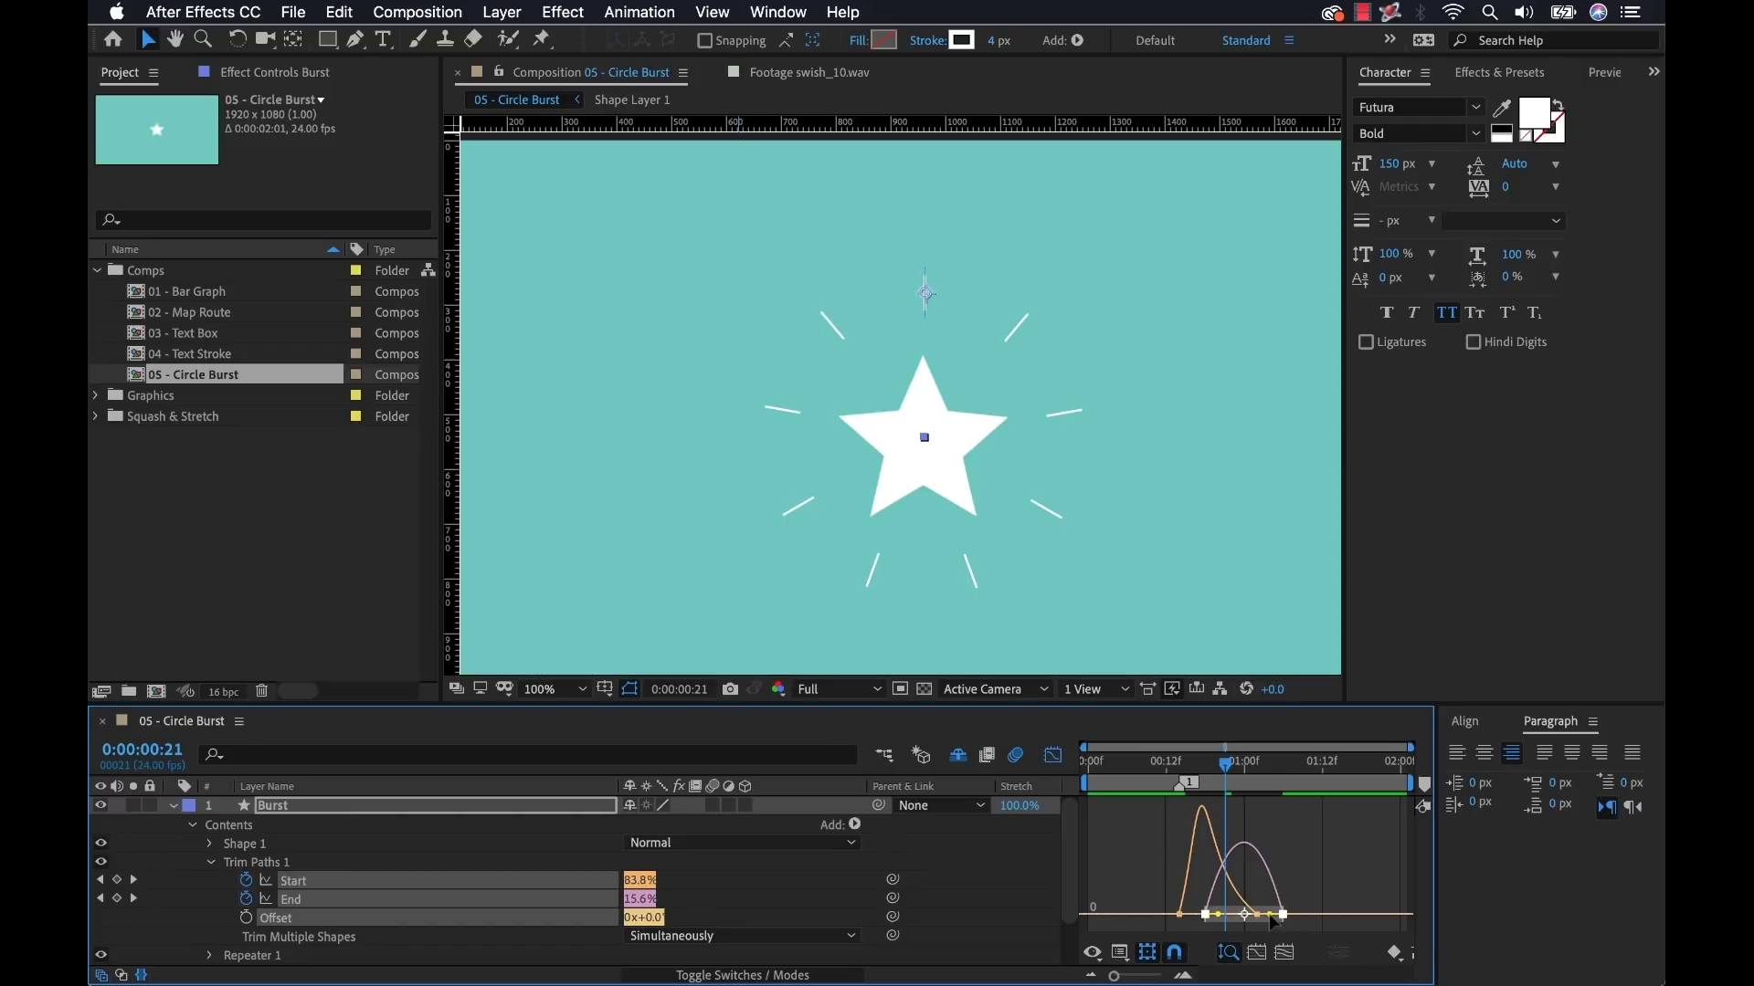
pyautogui.moveTo(1268, 915); pyautogui.dragTo(1231, 917)
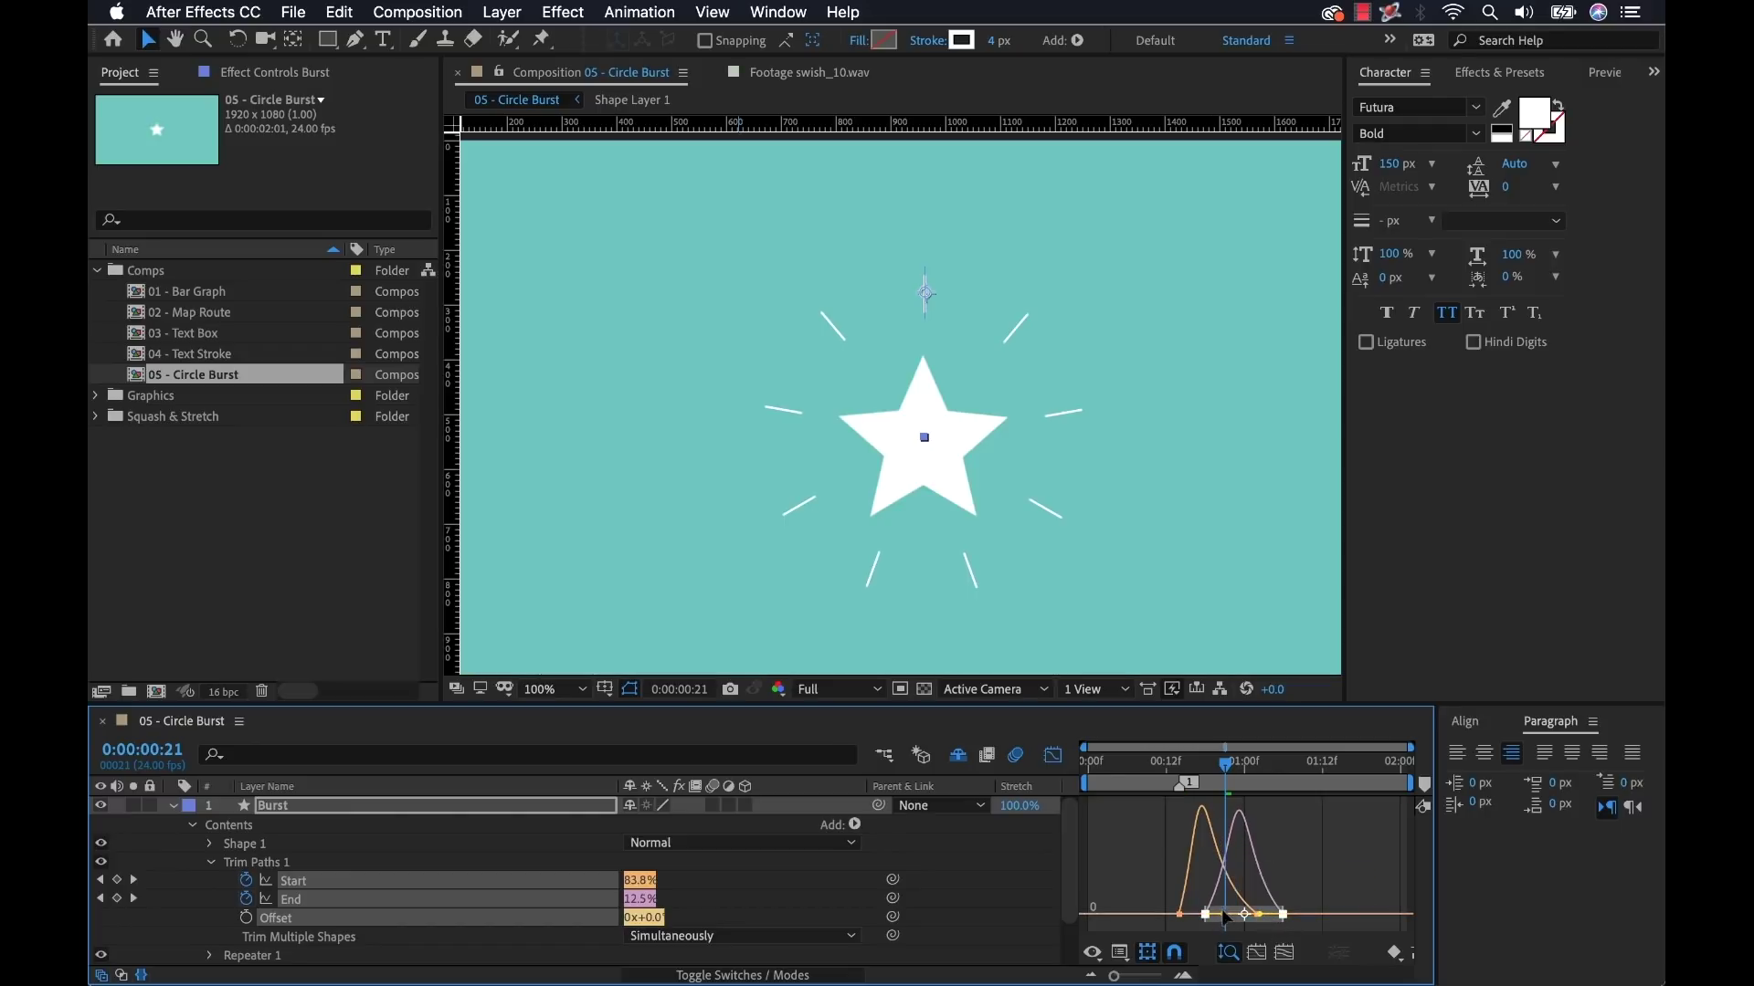
pyautogui.click(1058, 766)
pyautogui.moveTo(1225, 766)
pyautogui.mouseDown()
pyautogui.moveTo(1180, 767)
pyautogui.moveTo(1237, 771)
pyautogui.mouseUp()
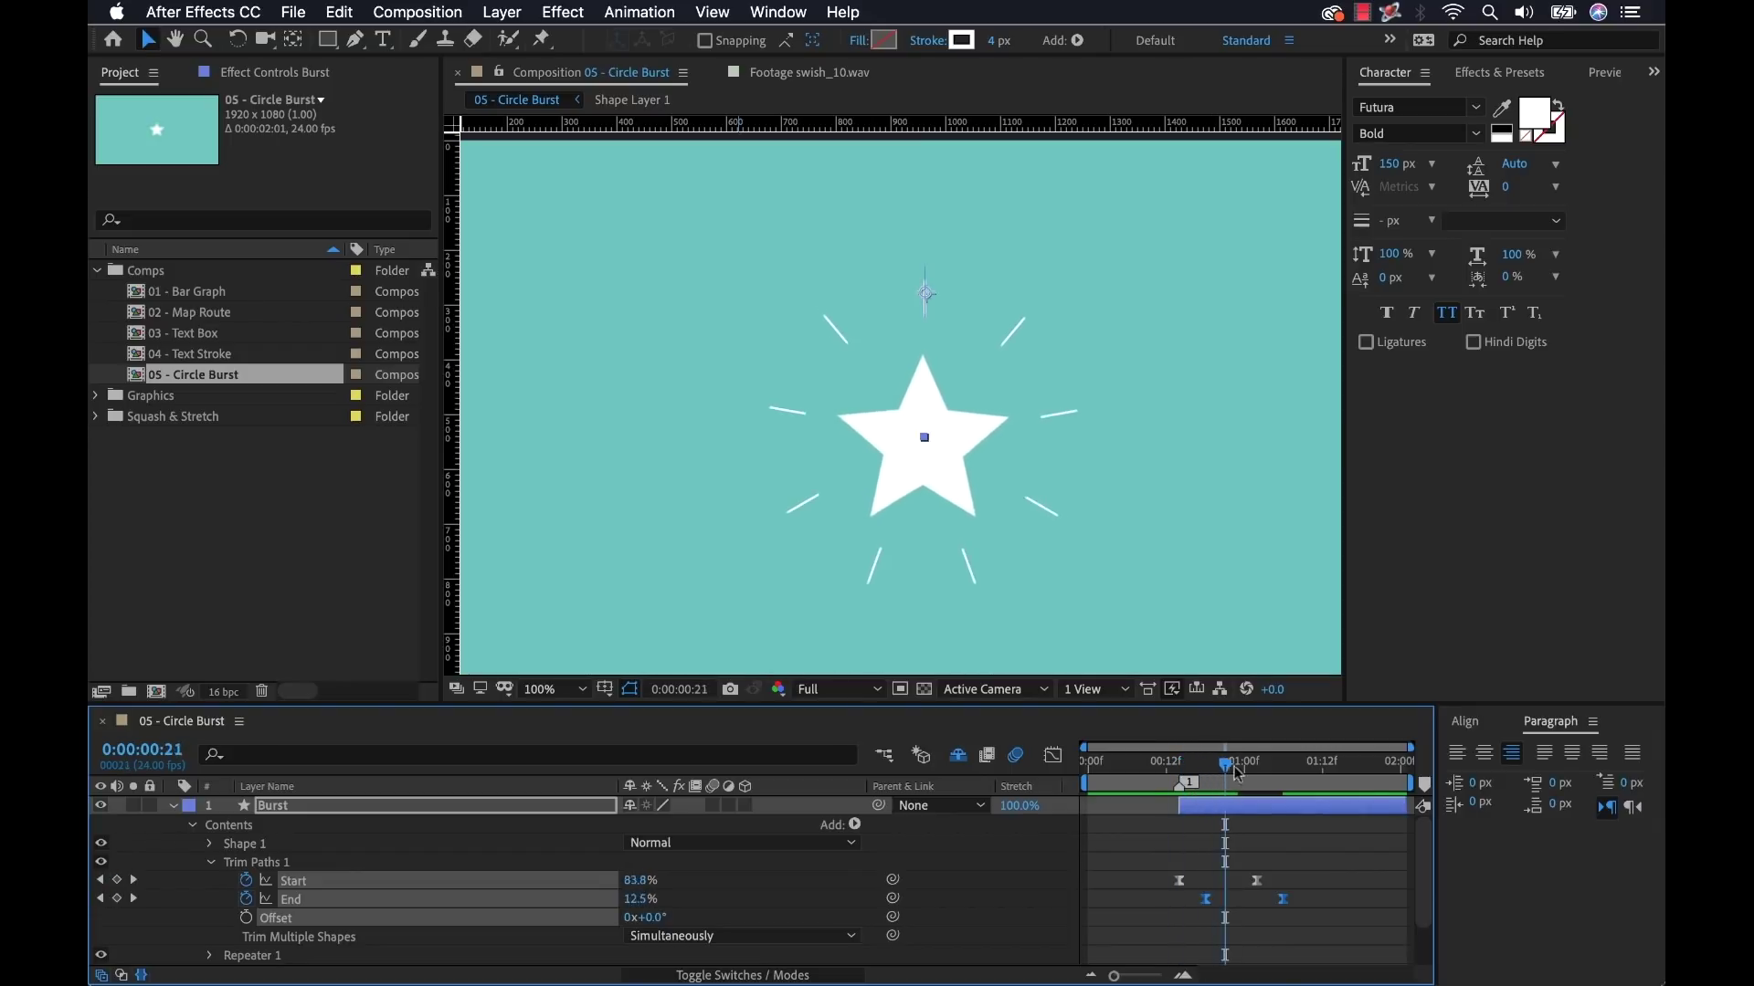
pyautogui.press('F2')
# Step: Slide the Burst layer a few frames earlier and preview the new burst timing
pyautogui.press('space')
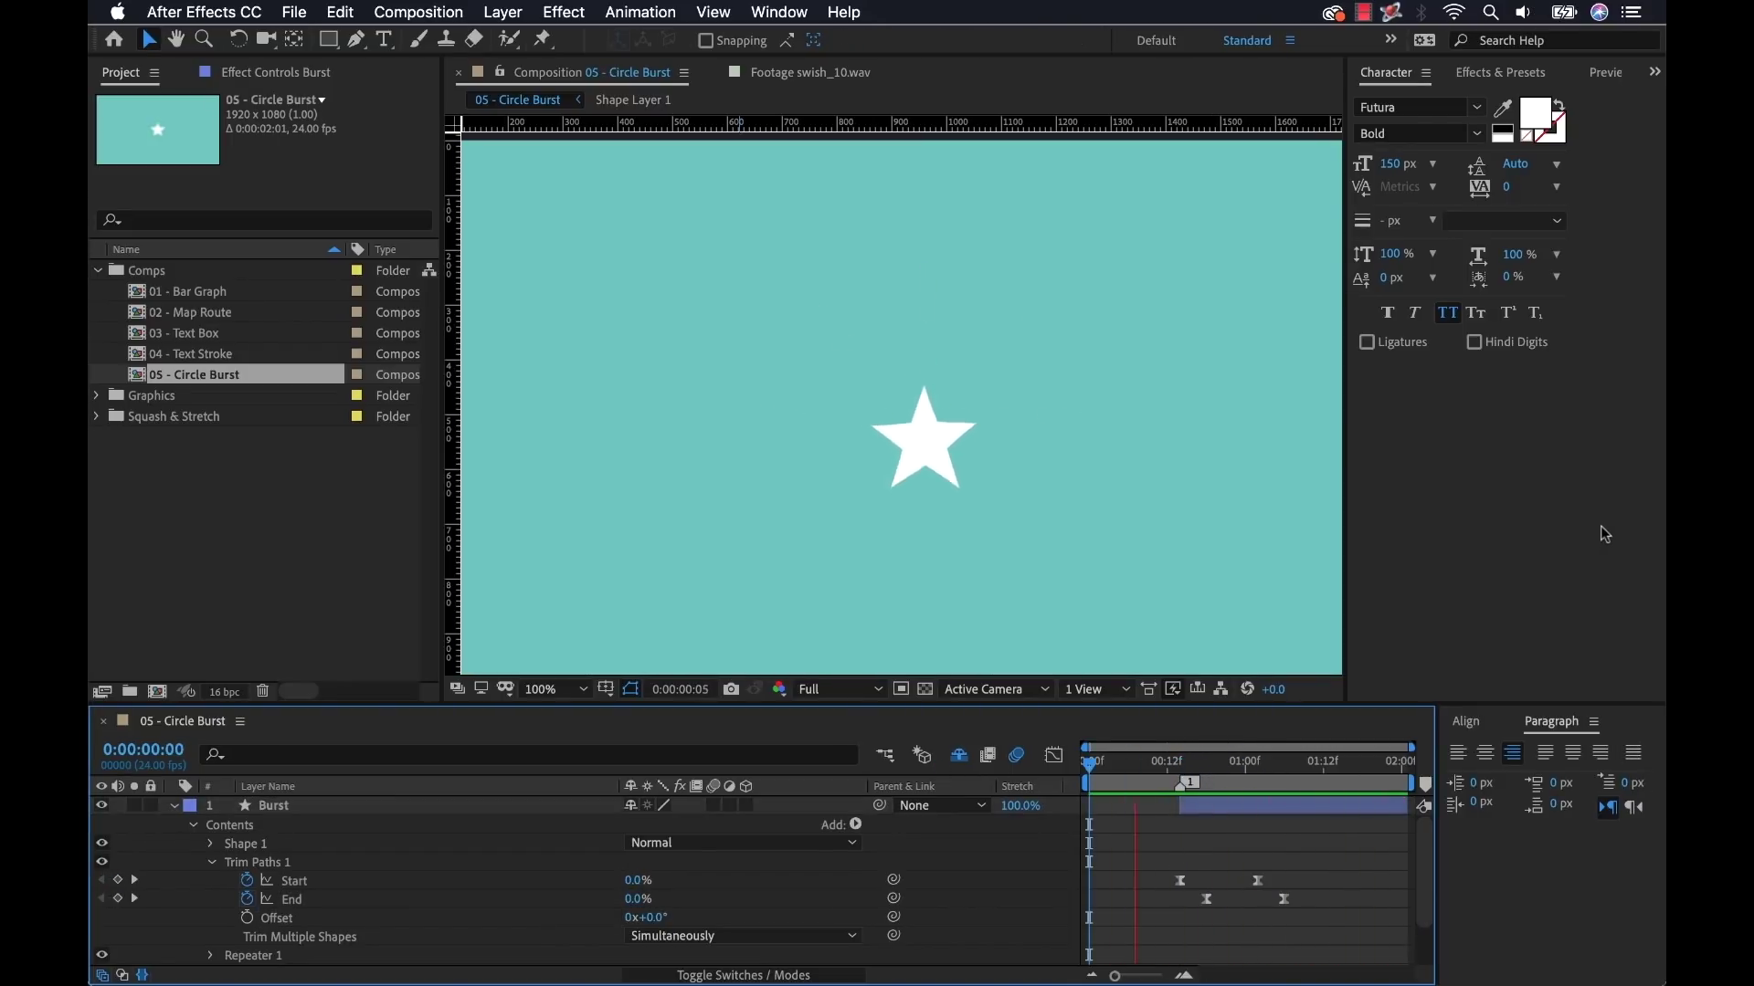
pyautogui.press('space')
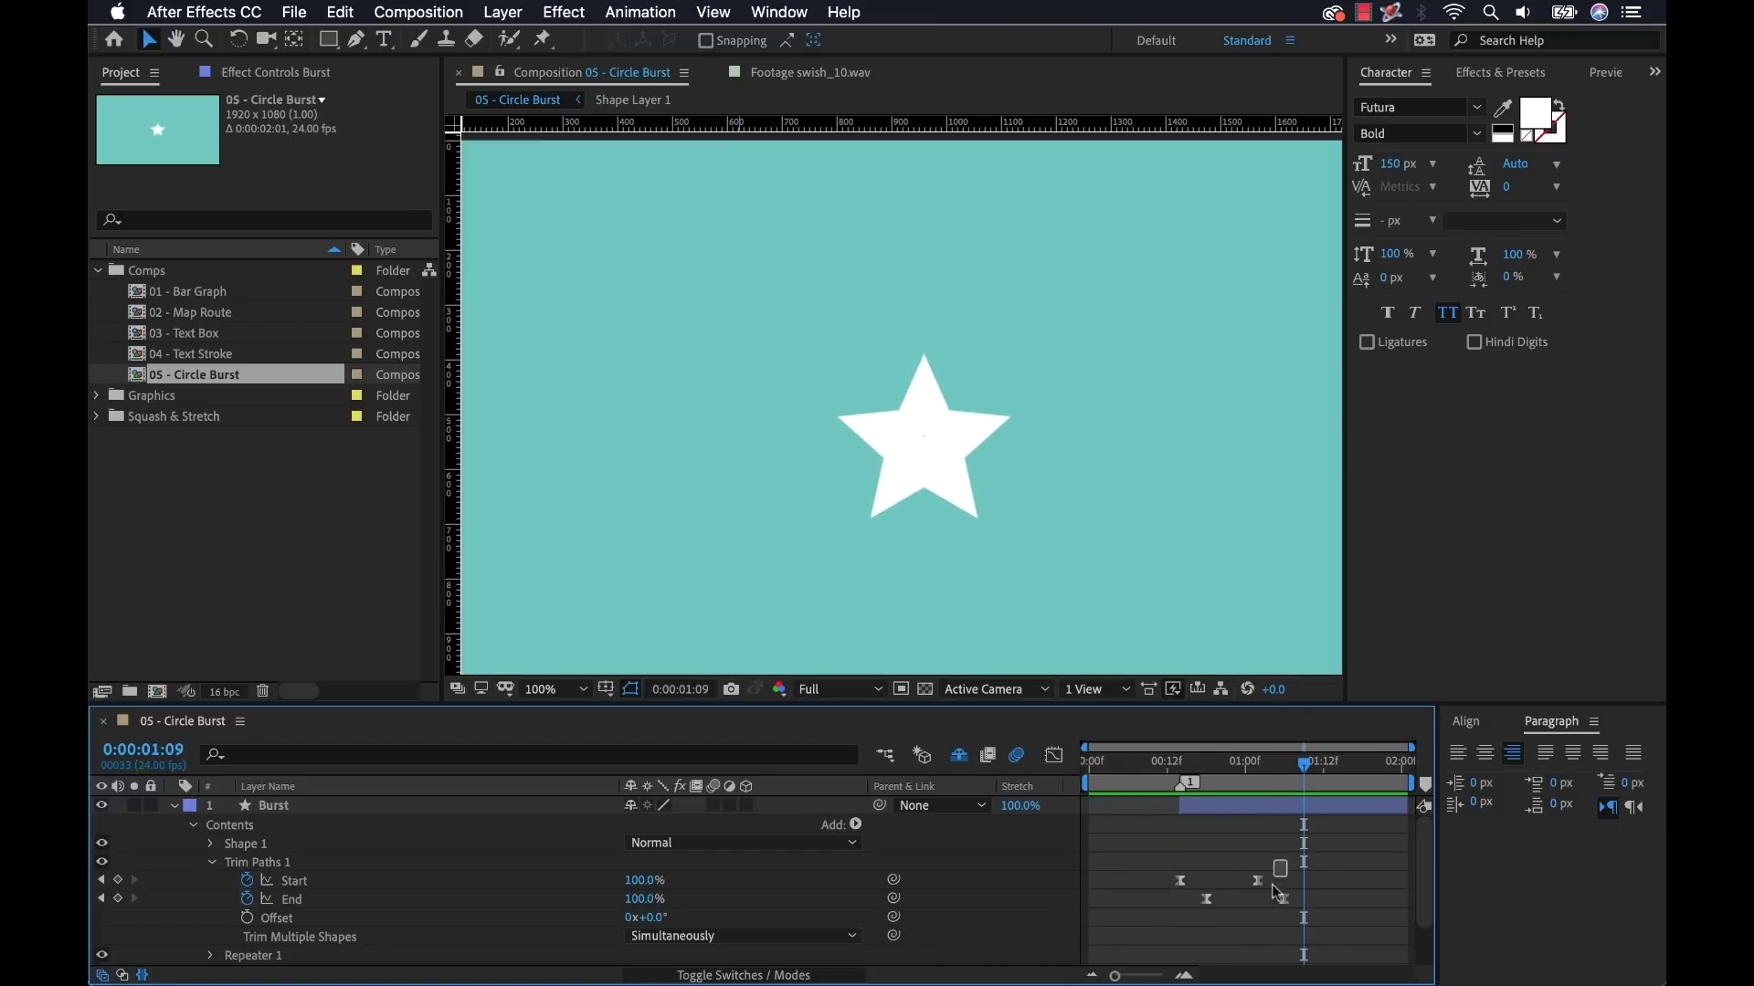
pyautogui.moveTo(1275, 887); pyautogui.dragTo(1226, 878)
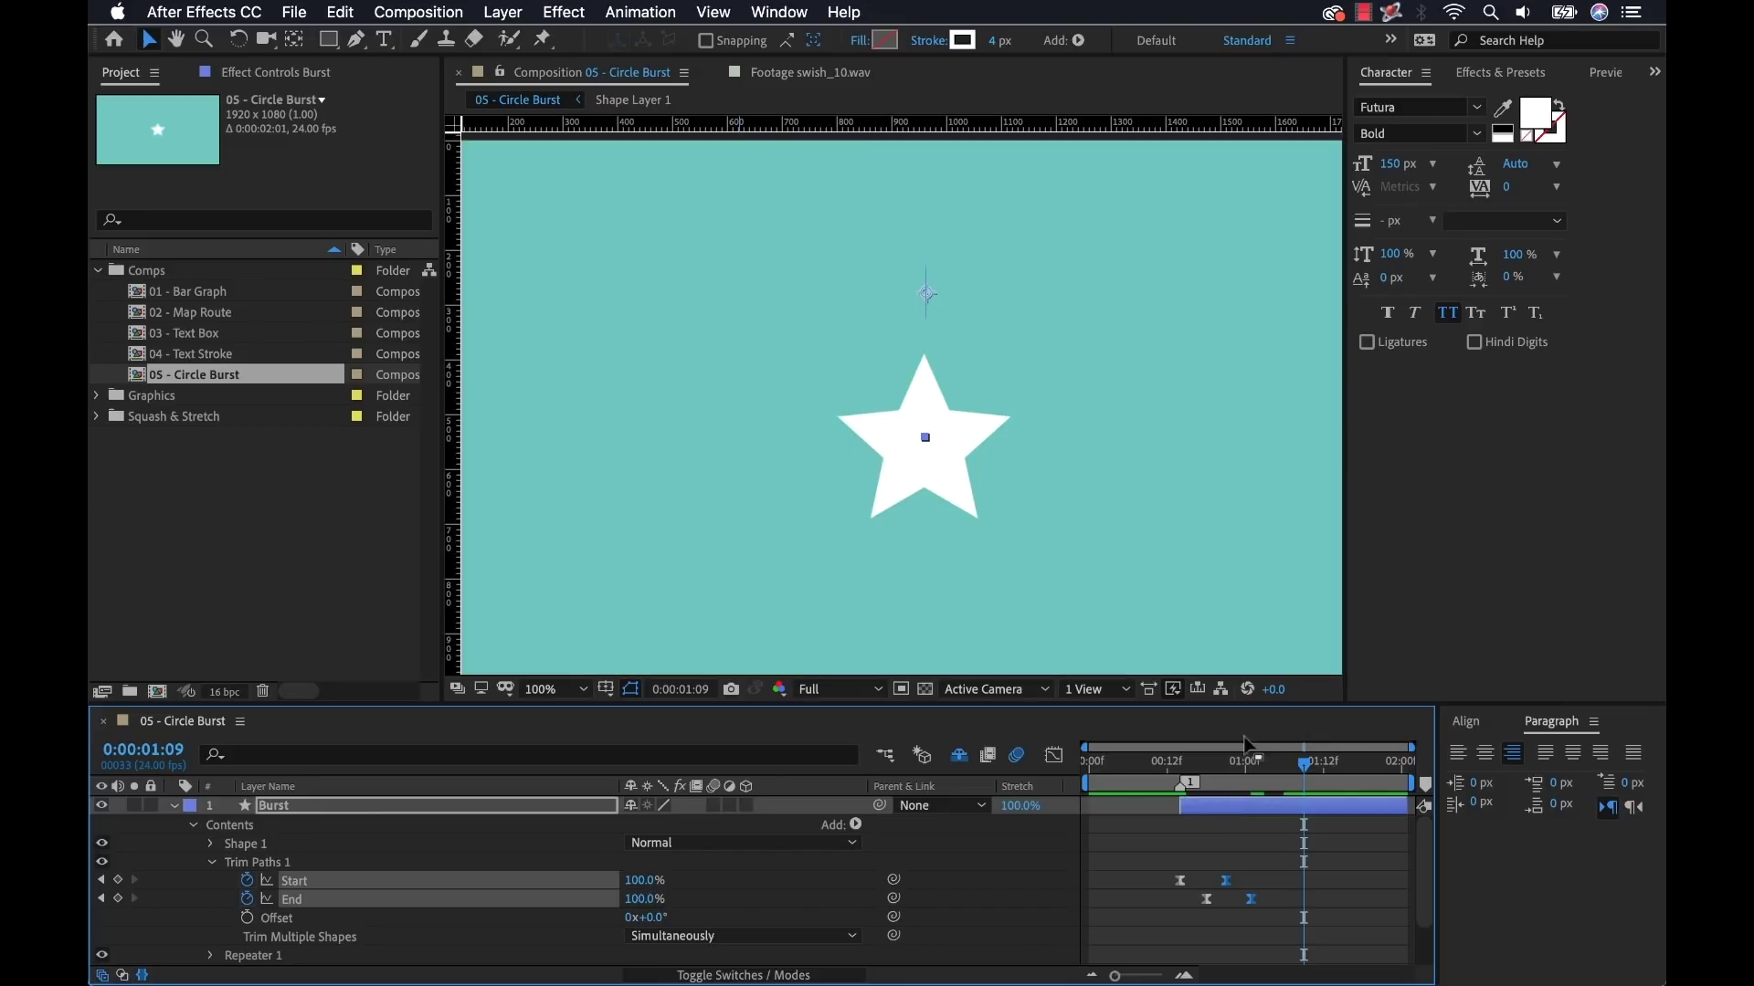
pyautogui.moveTo(603, 706); pyautogui.dragTo(603, 672)
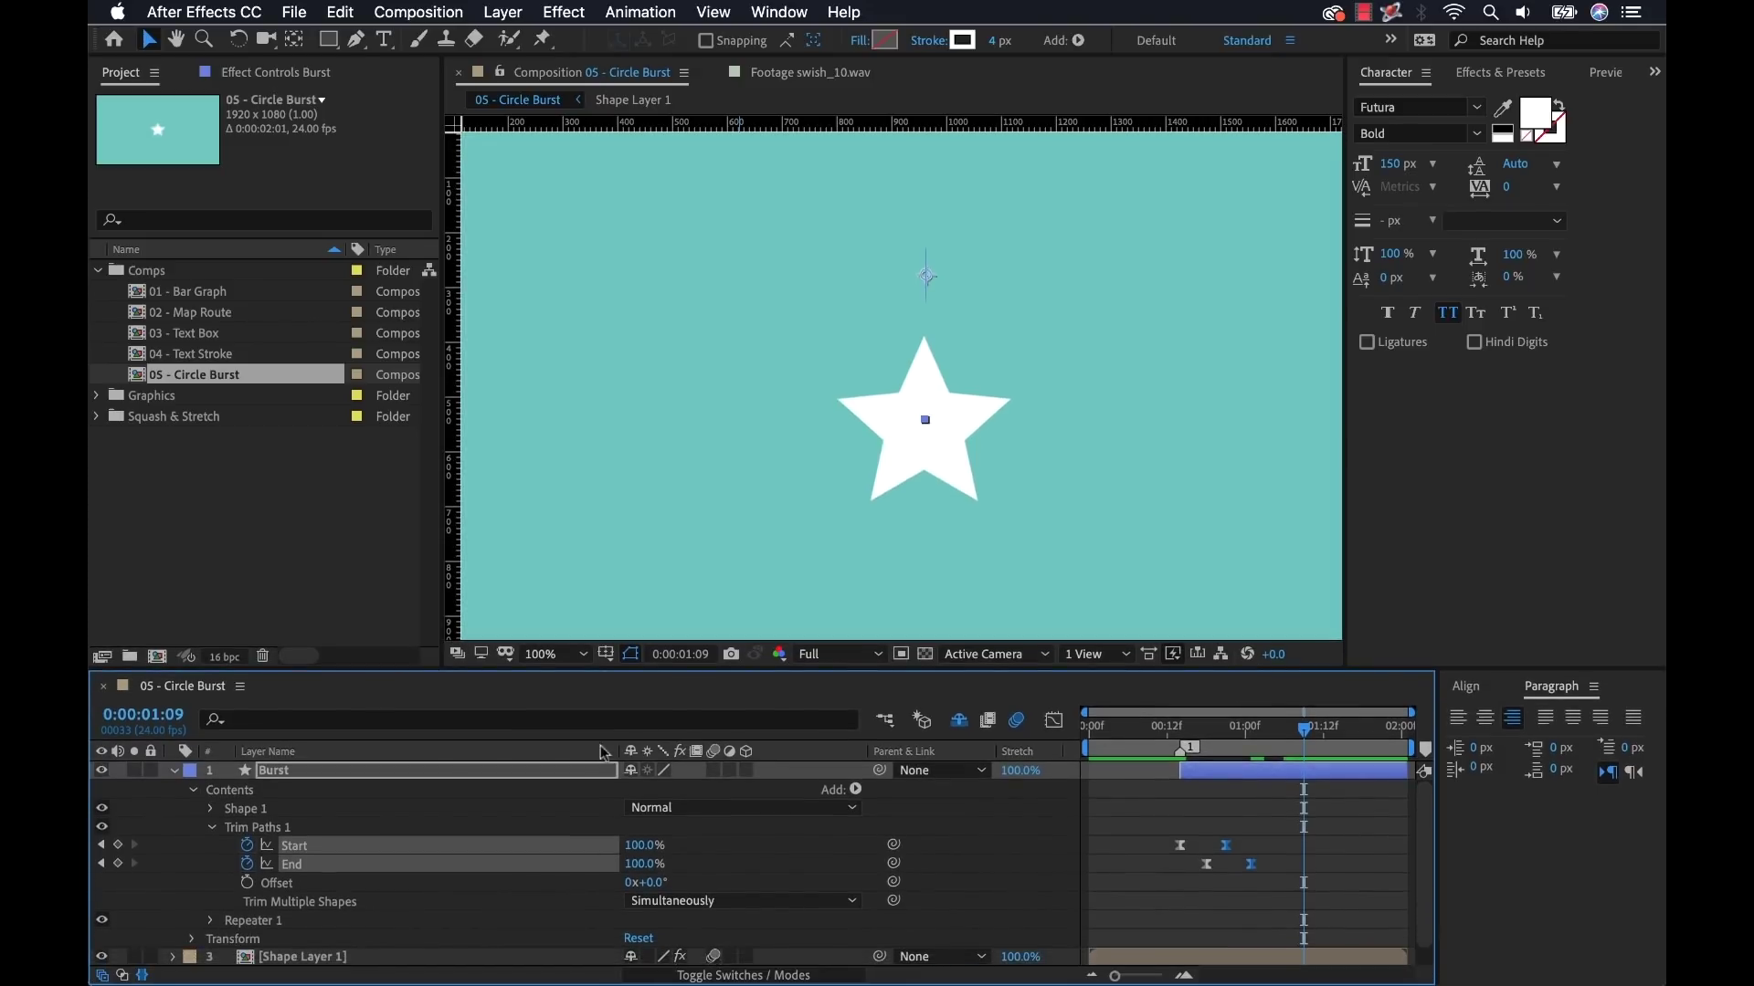
pyautogui.press('u')
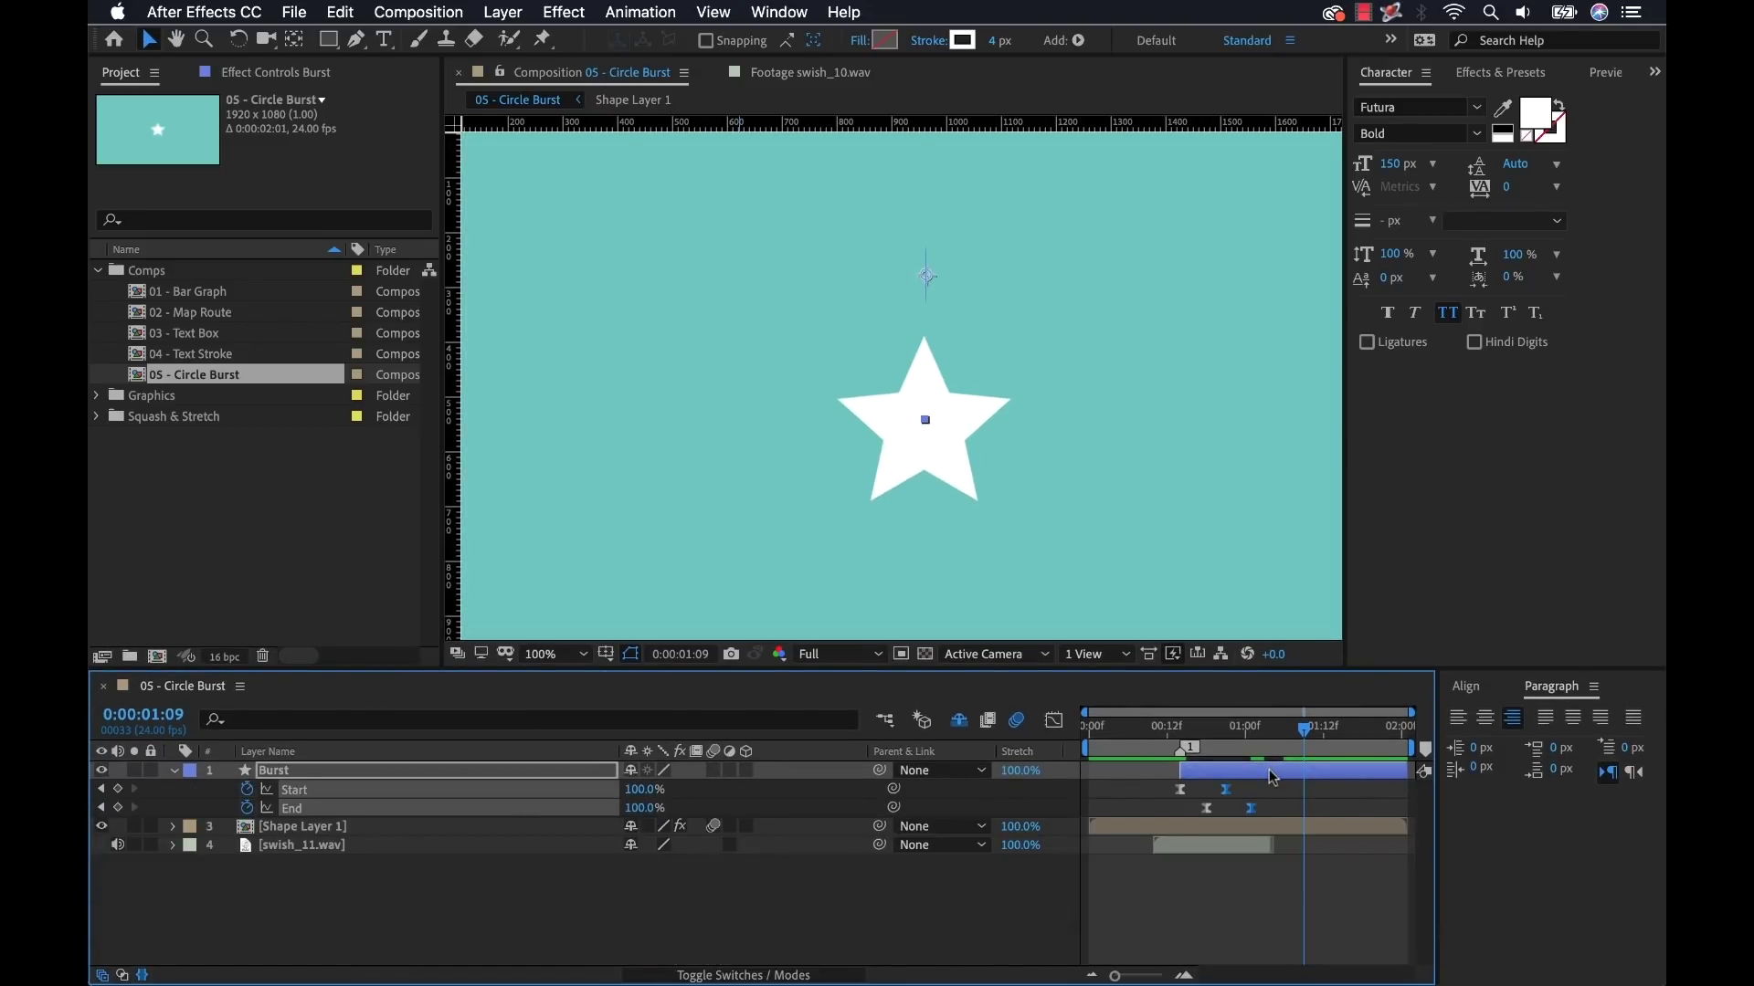
pyautogui.click(1272, 774)
pyautogui.moveTo(1265, 776); pyautogui.dragTo(1252, 776)
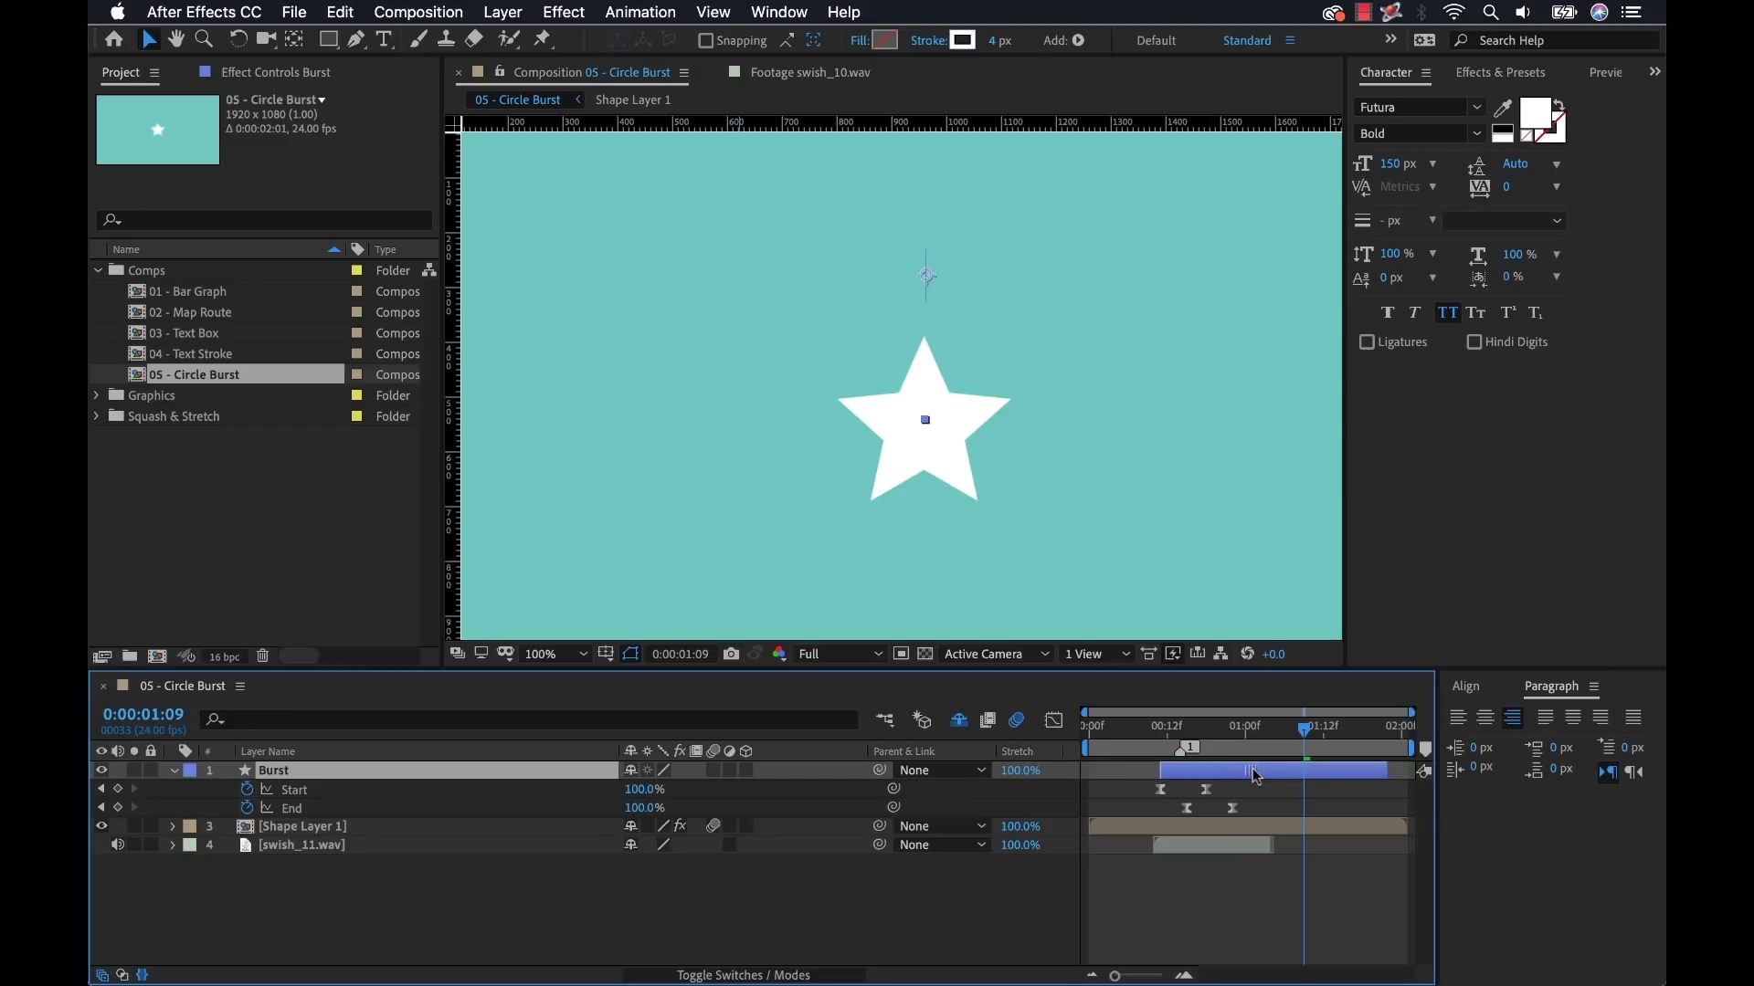
pyautogui.click(1167, 728)
pyautogui.moveTo(1166, 728); pyautogui.dragTo(1128, 728)
pyautogui.press('Home')
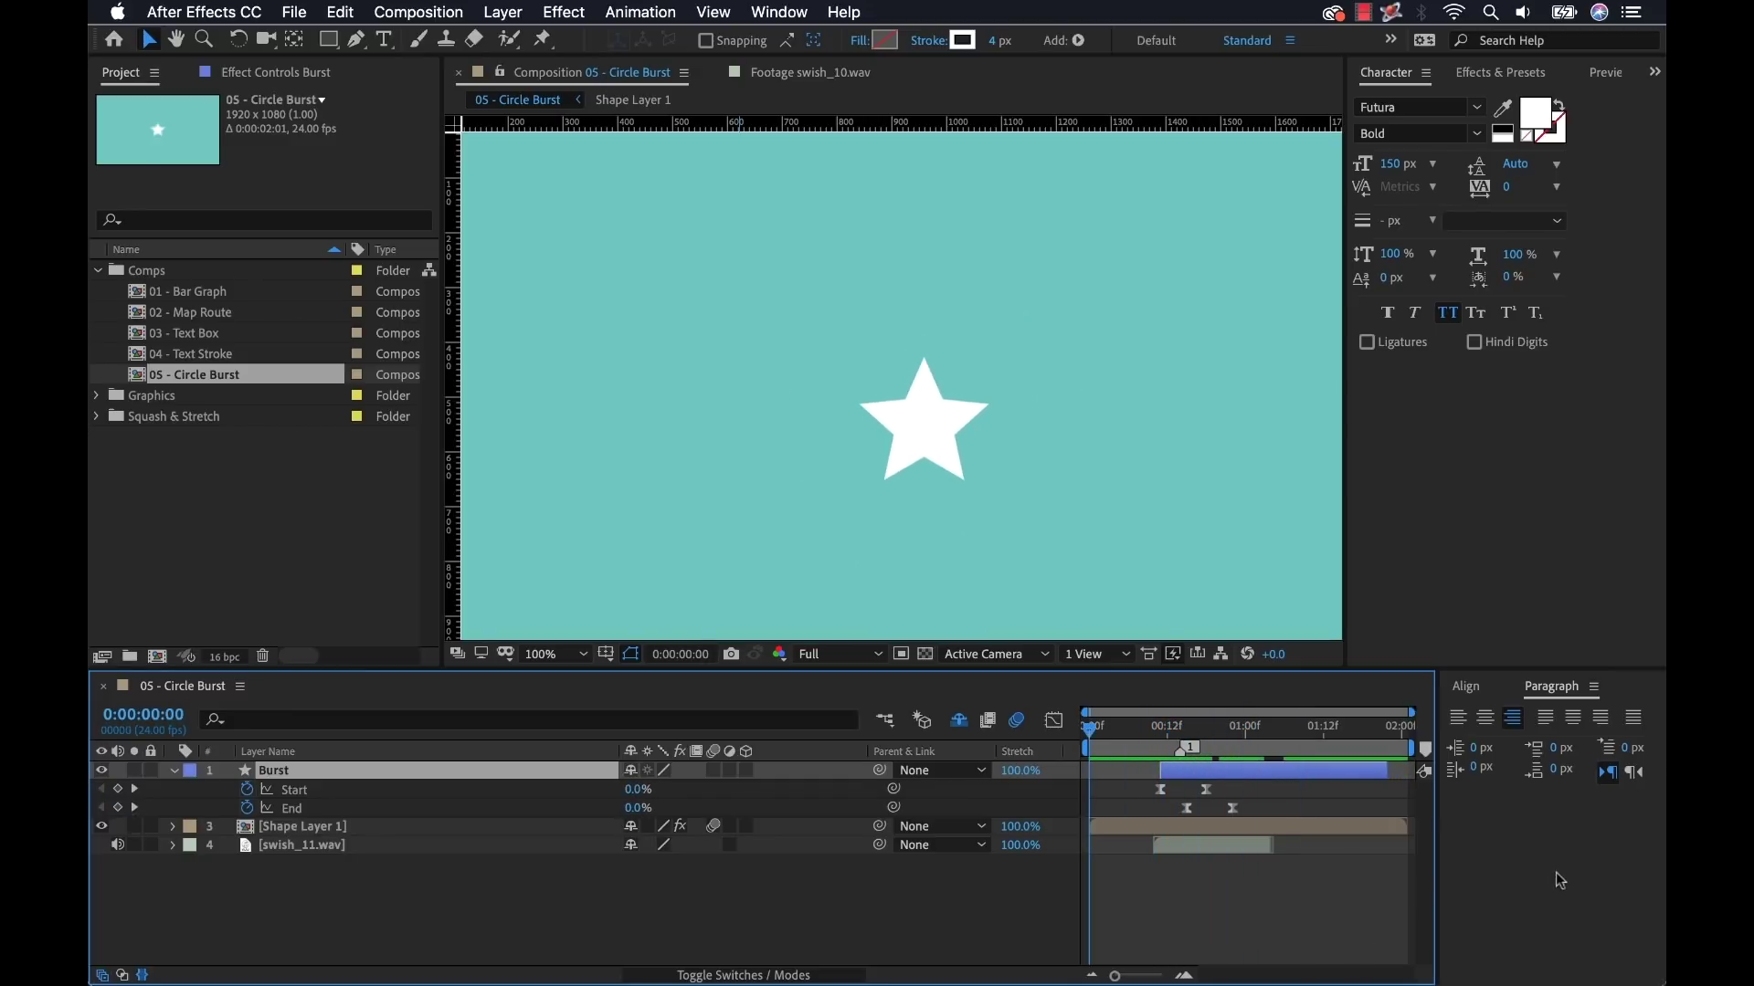
pyautogui.press('space')
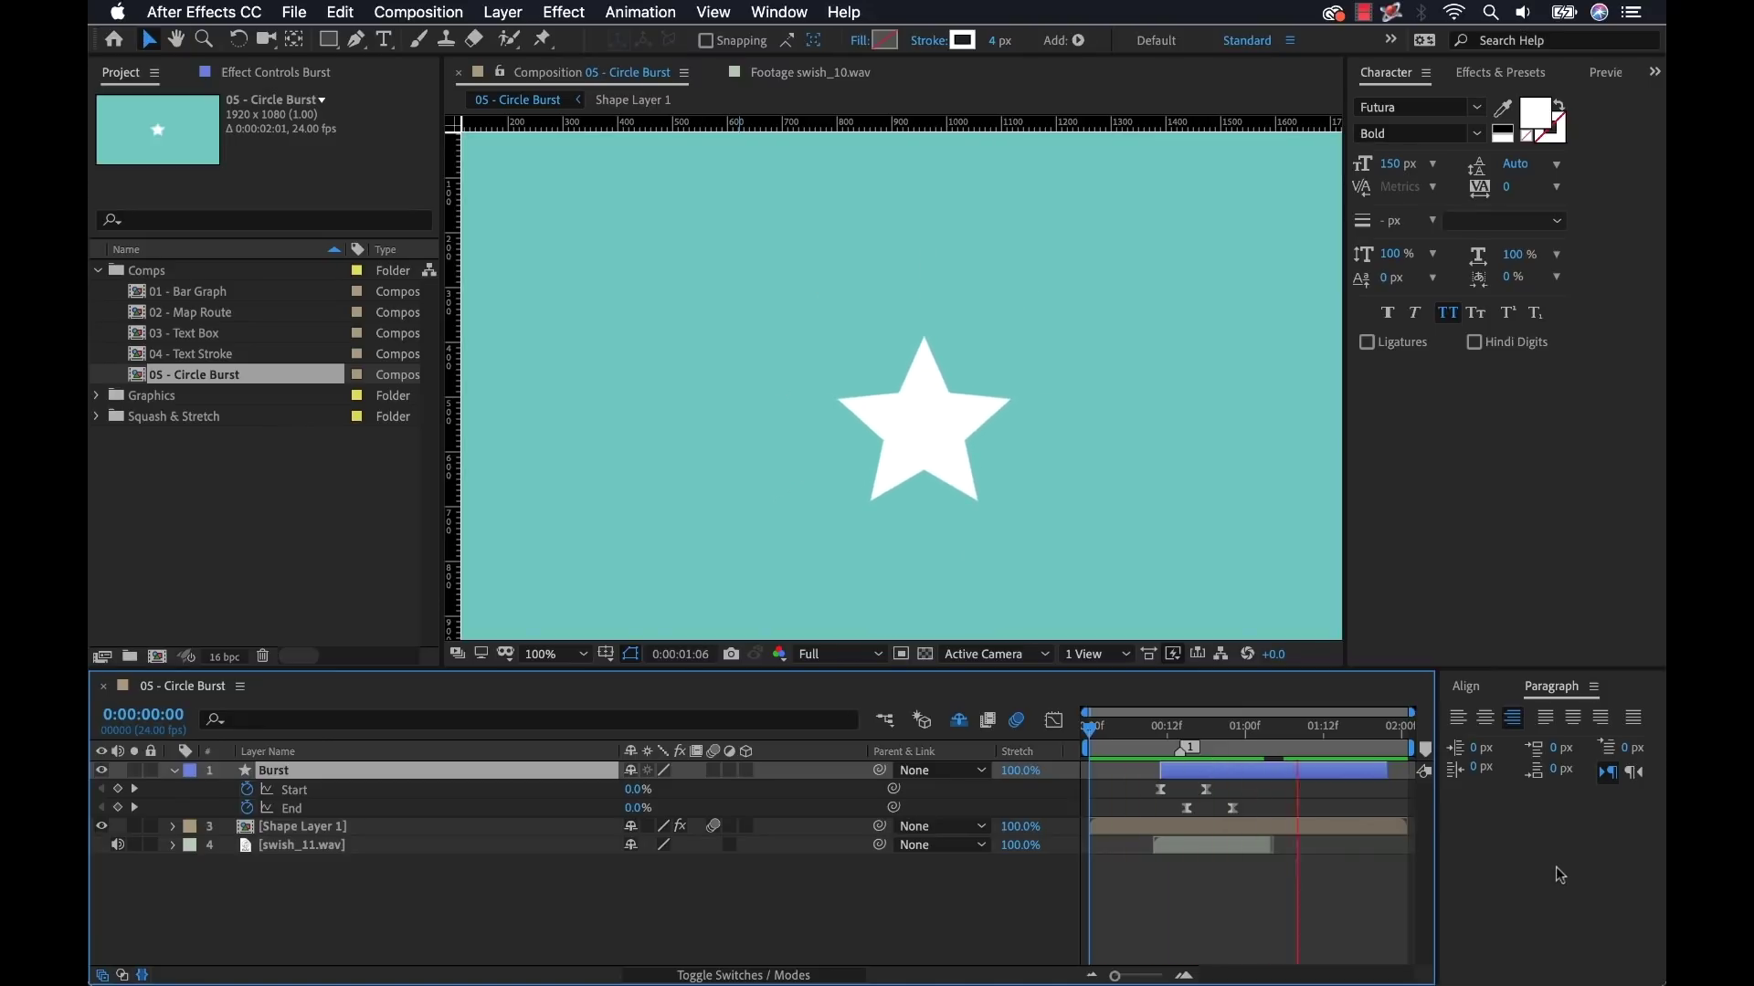
pyautogui.press('space')
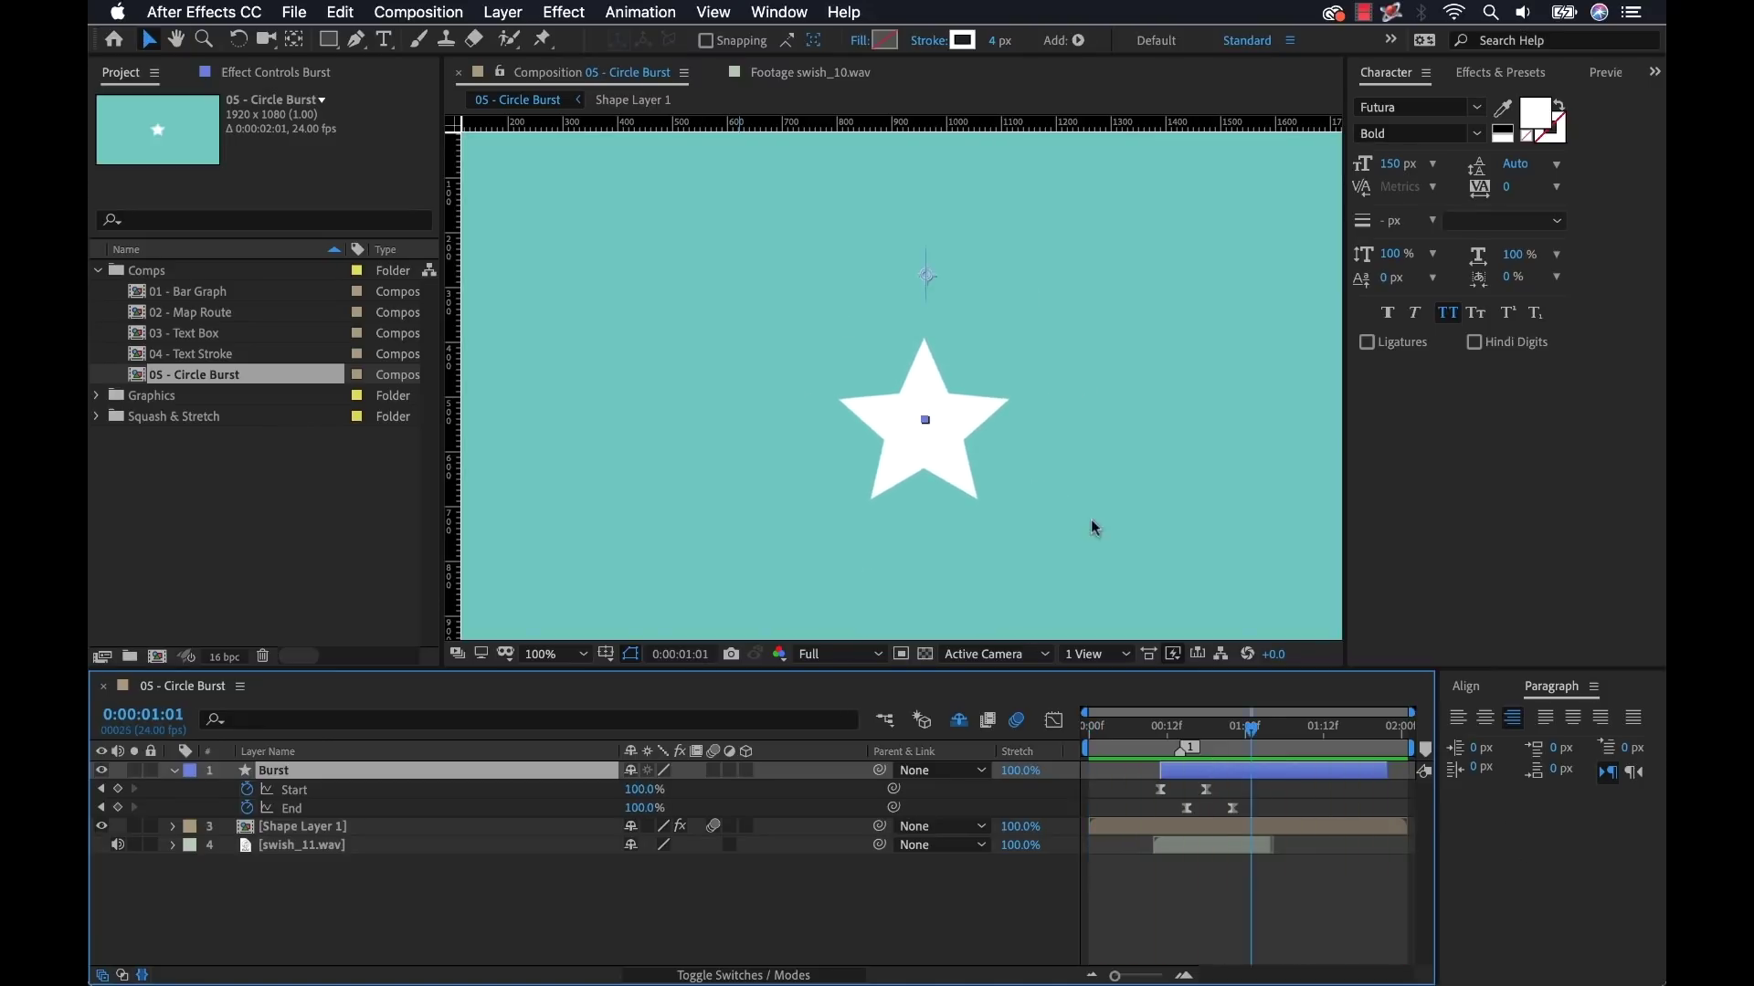
# Step: Zoom the view to 200% and select the Path property of Burst's Shape 1 > Path 1
pyautogui.press('.')
pyautogui.press('space')
pyautogui.moveTo(1164, 360); pyautogui.dragTo(1149, 518)
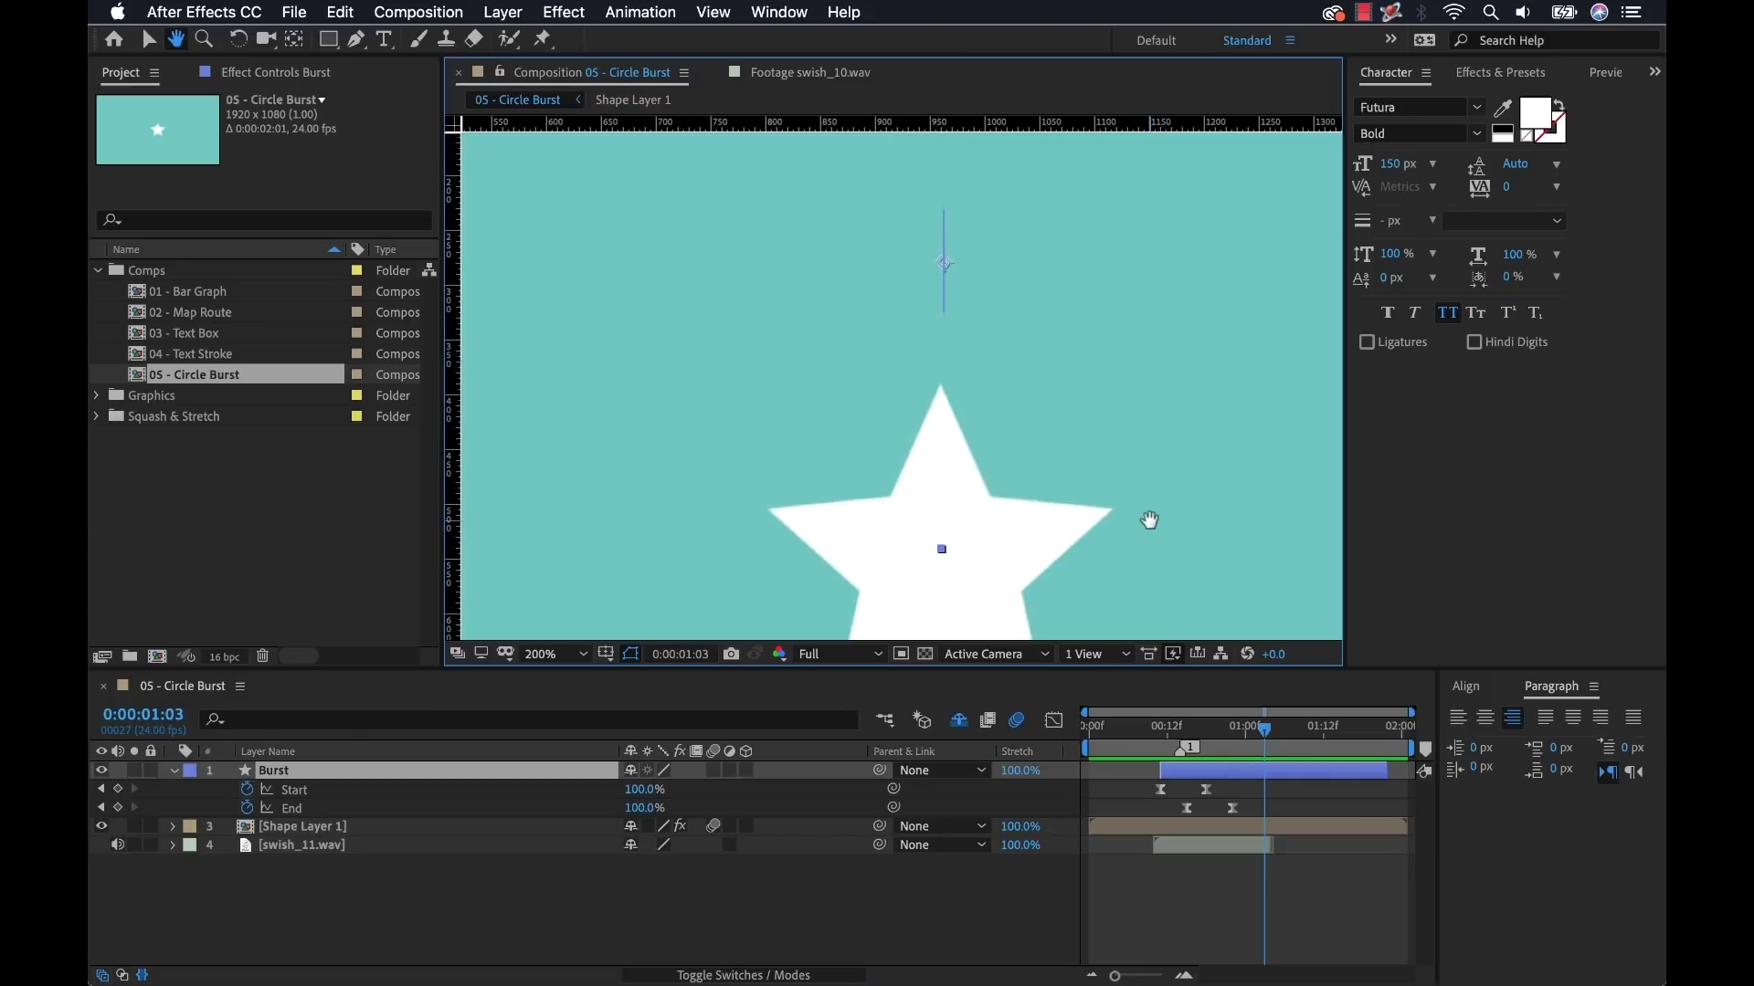
pyautogui.click(175, 771)
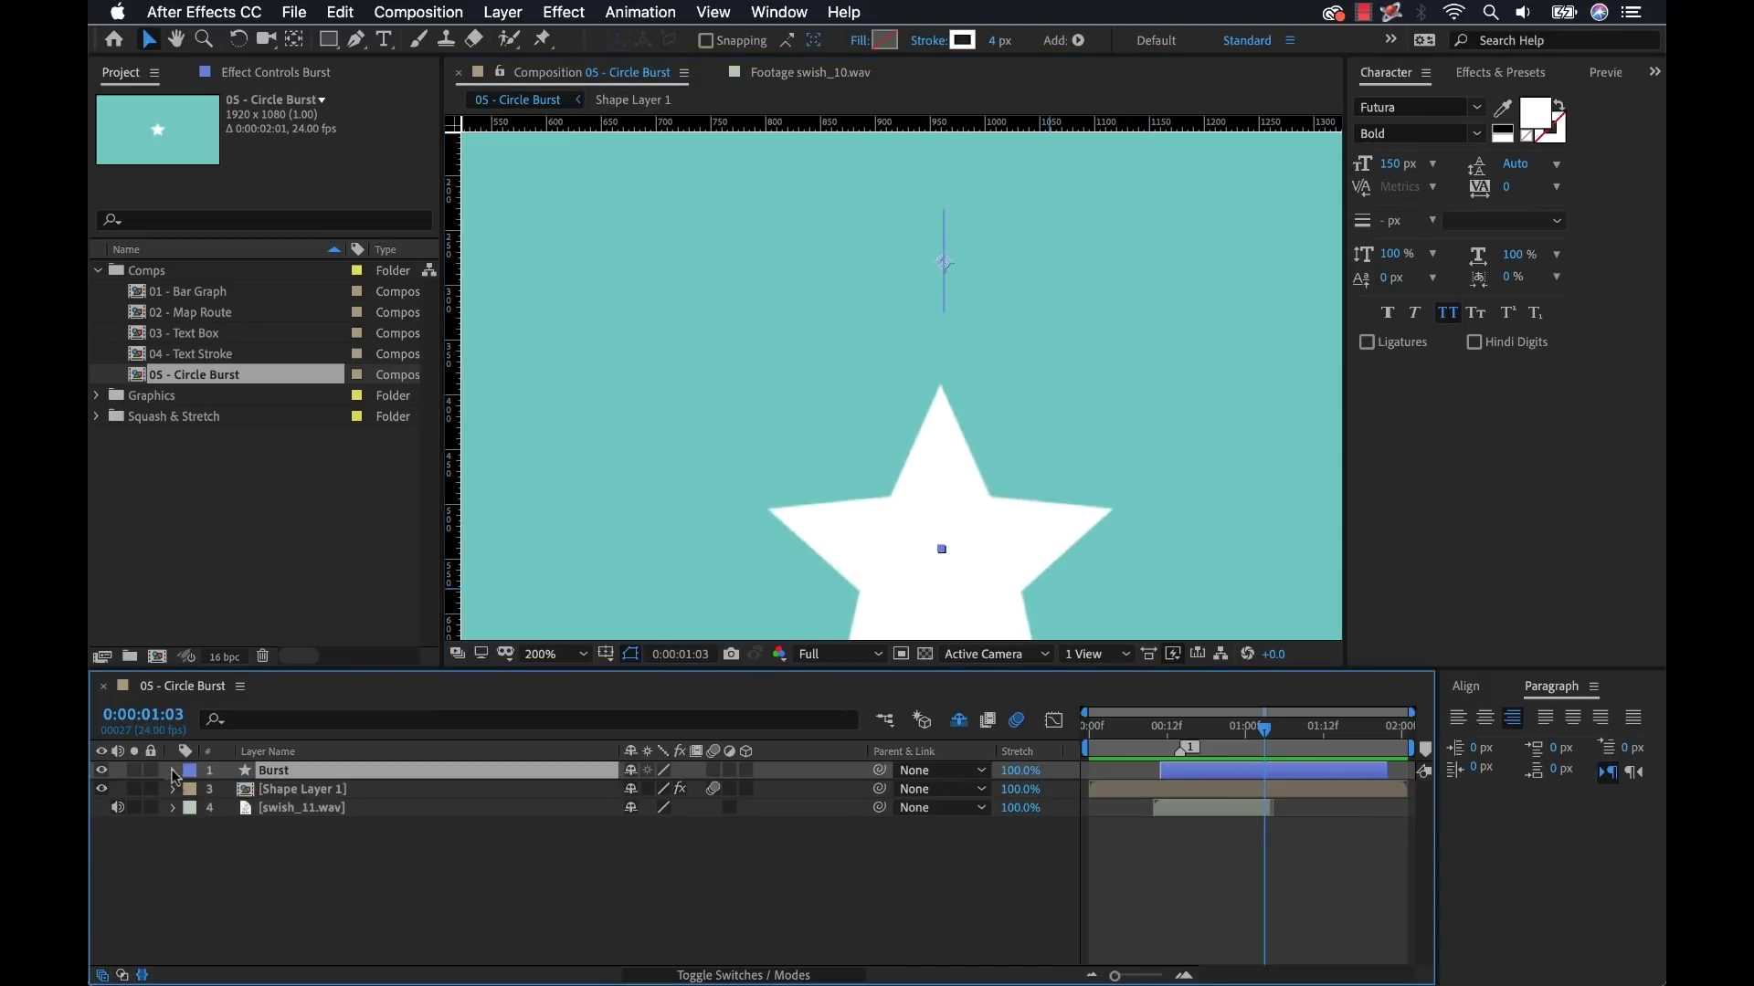
pyautogui.click(175, 771)
pyautogui.click(211, 827)
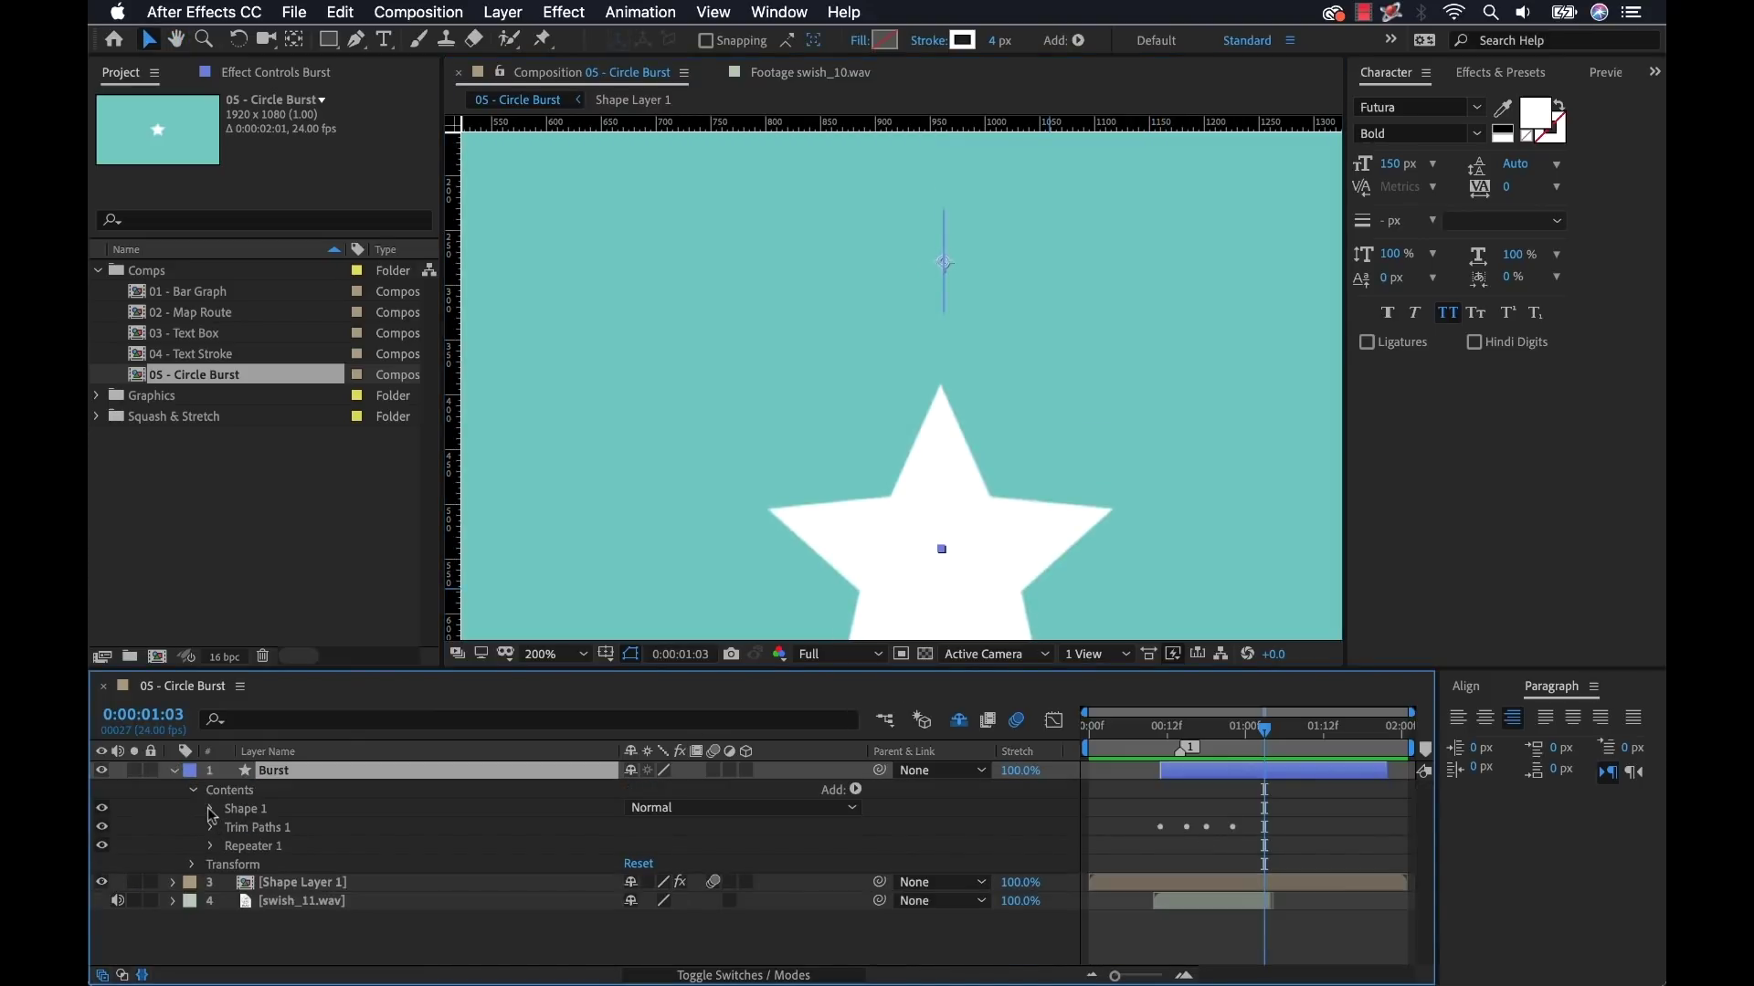
pyautogui.click(211, 809)
pyautogui.click(259, 830)
pyautogui.click(229, 827)
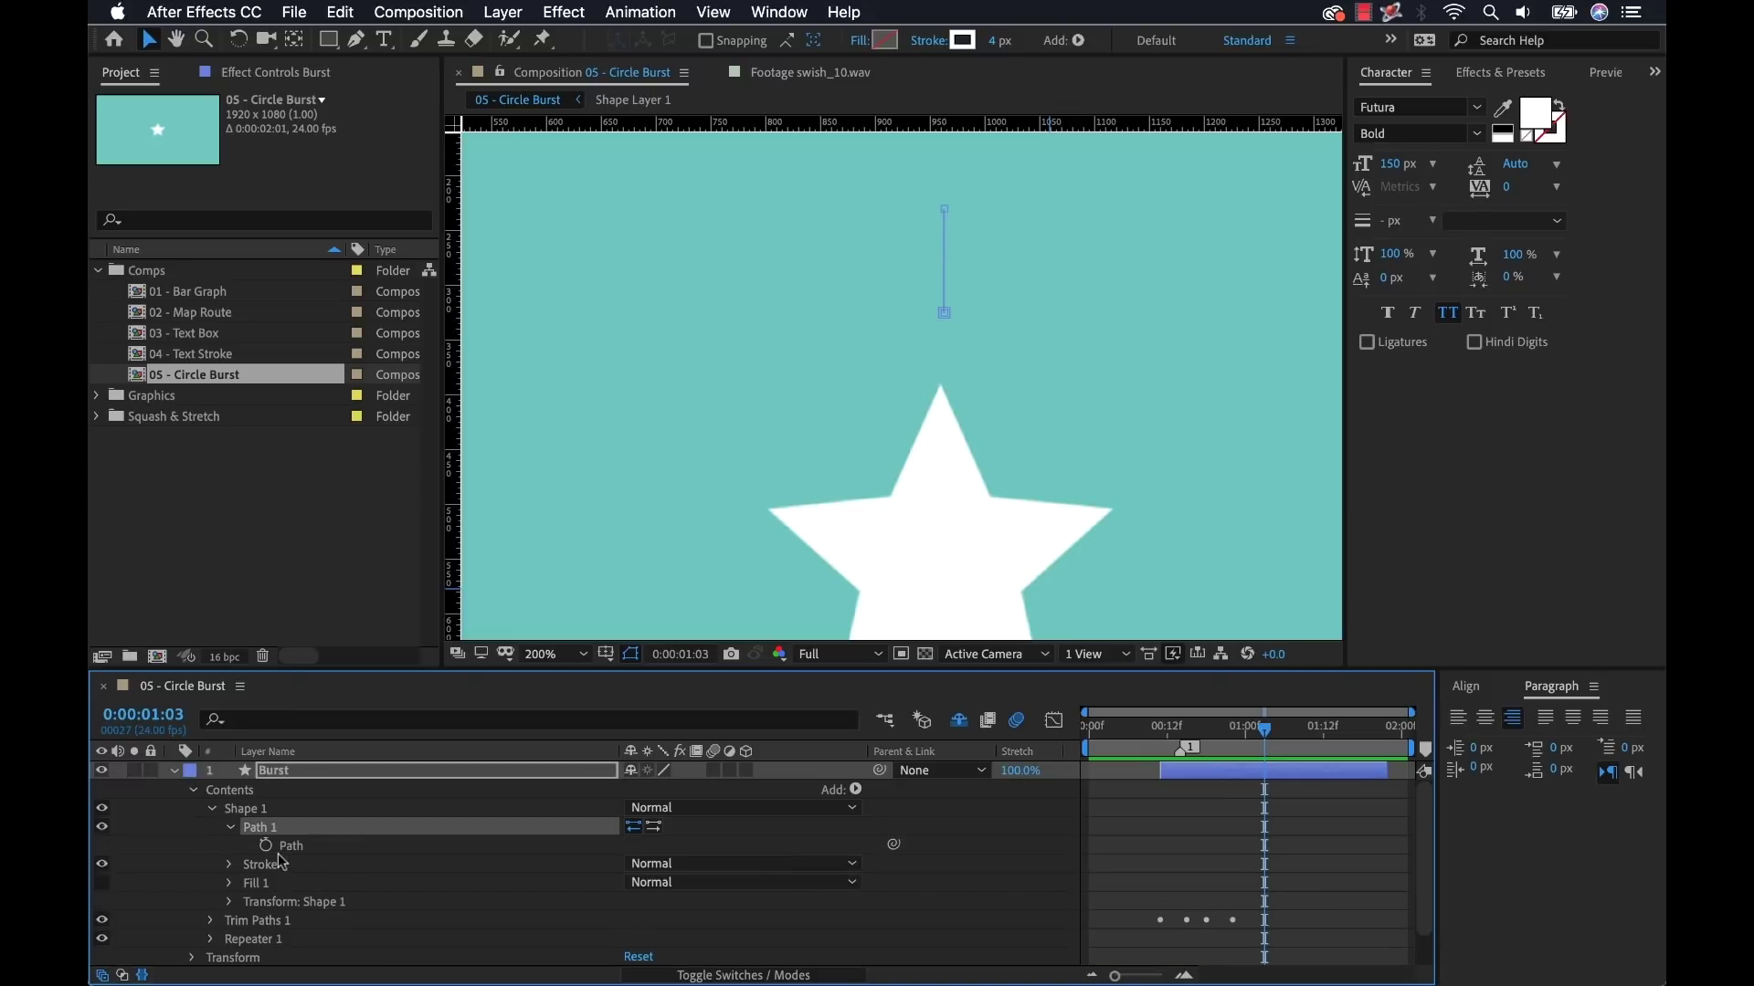
pyautogui.click(282, 847)
# Step: Drag the line's top vertex down to shorten it, then return to 100% zoom
pyautogui.click(945, 209)
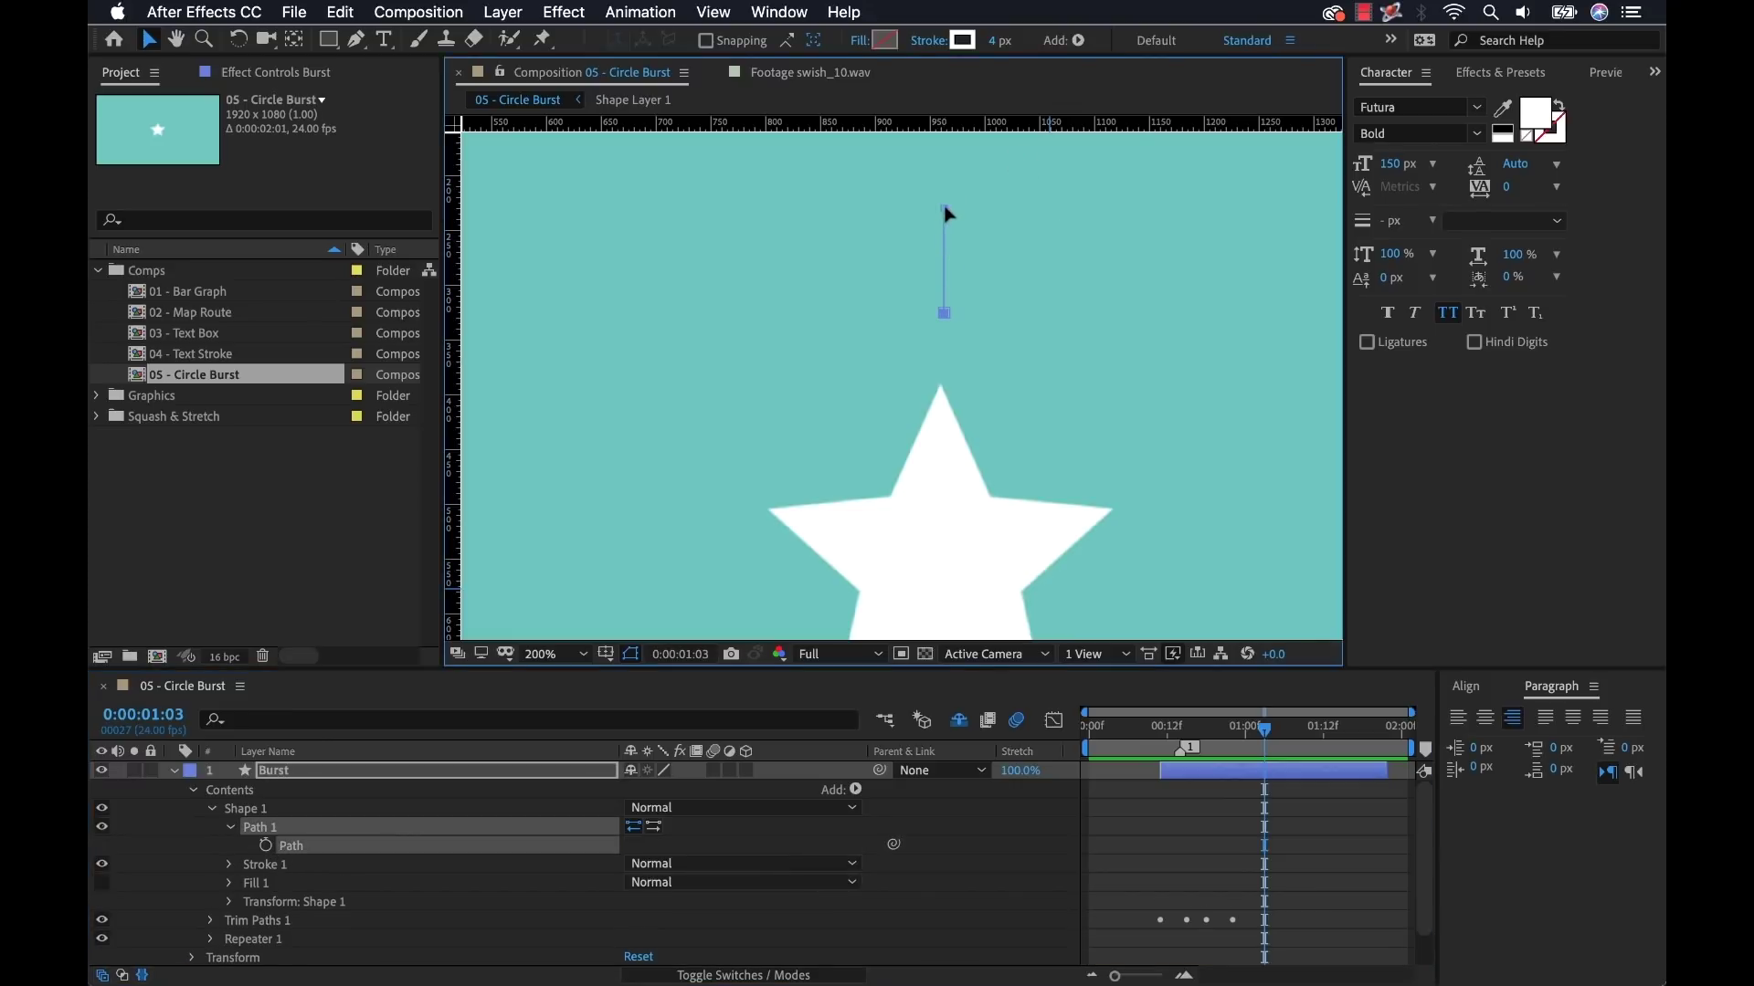
pyautogui.moveTo(945, 210); pyautogui.dragTo(945, 238)
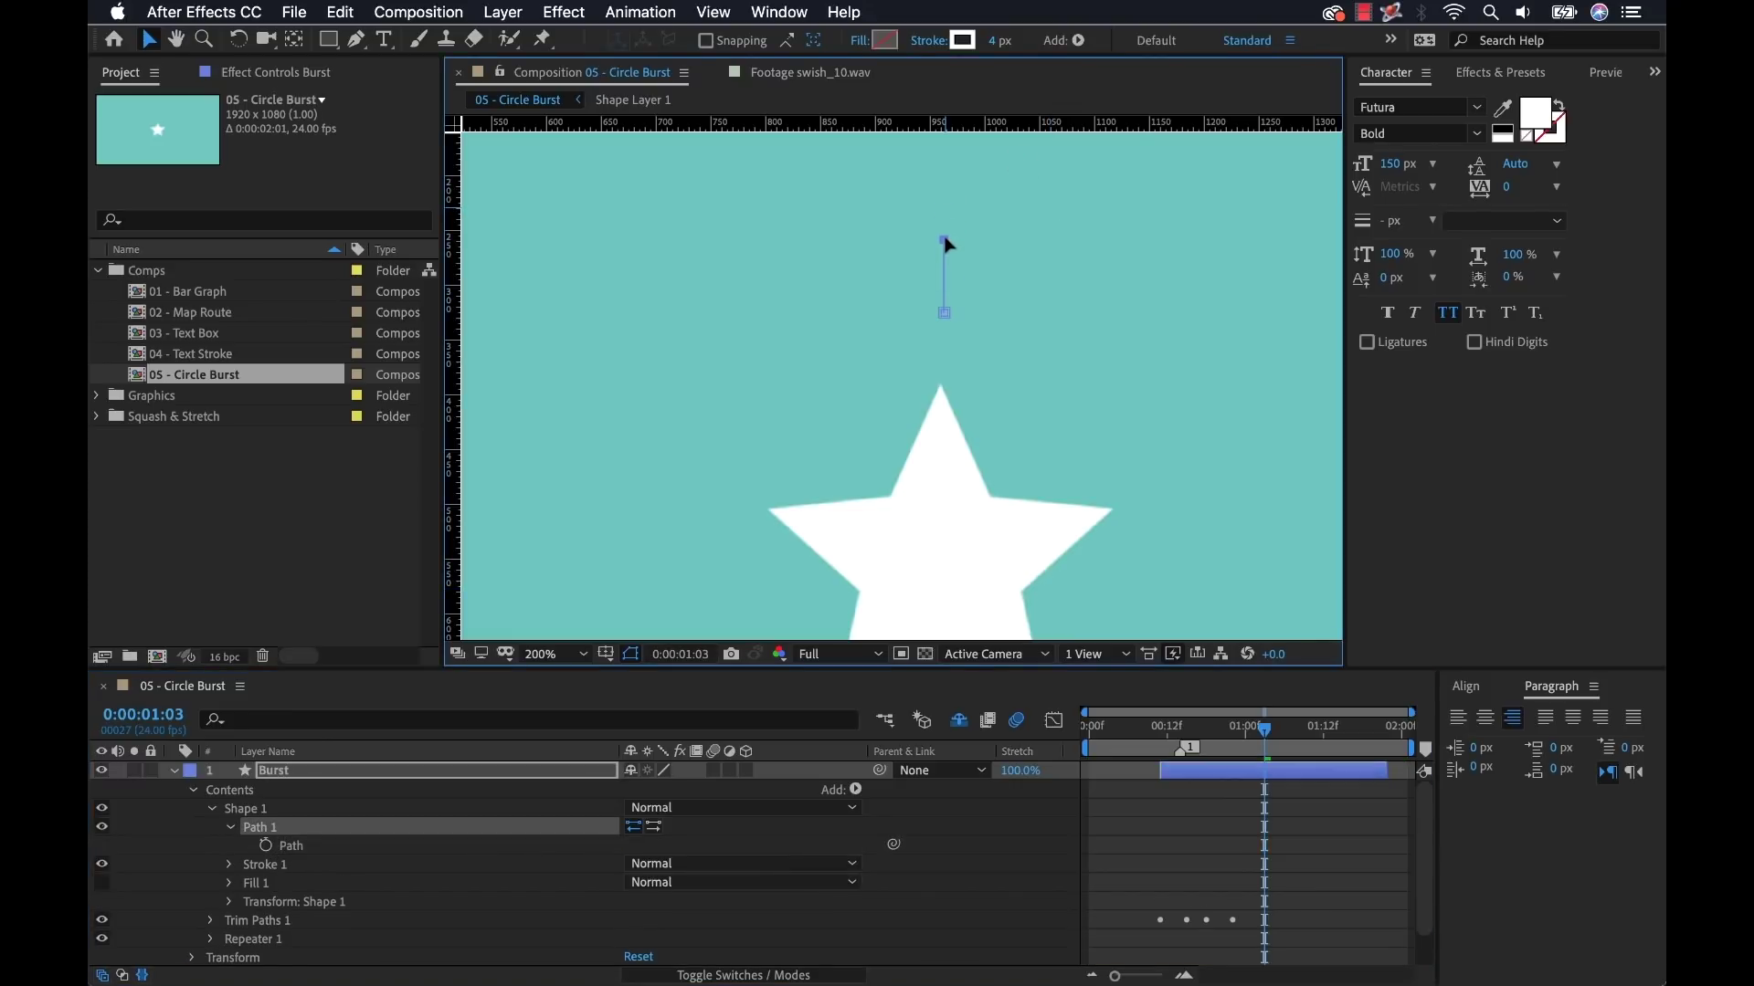
pyautogui.click(1338, 832)
pyautogui.press('Home')
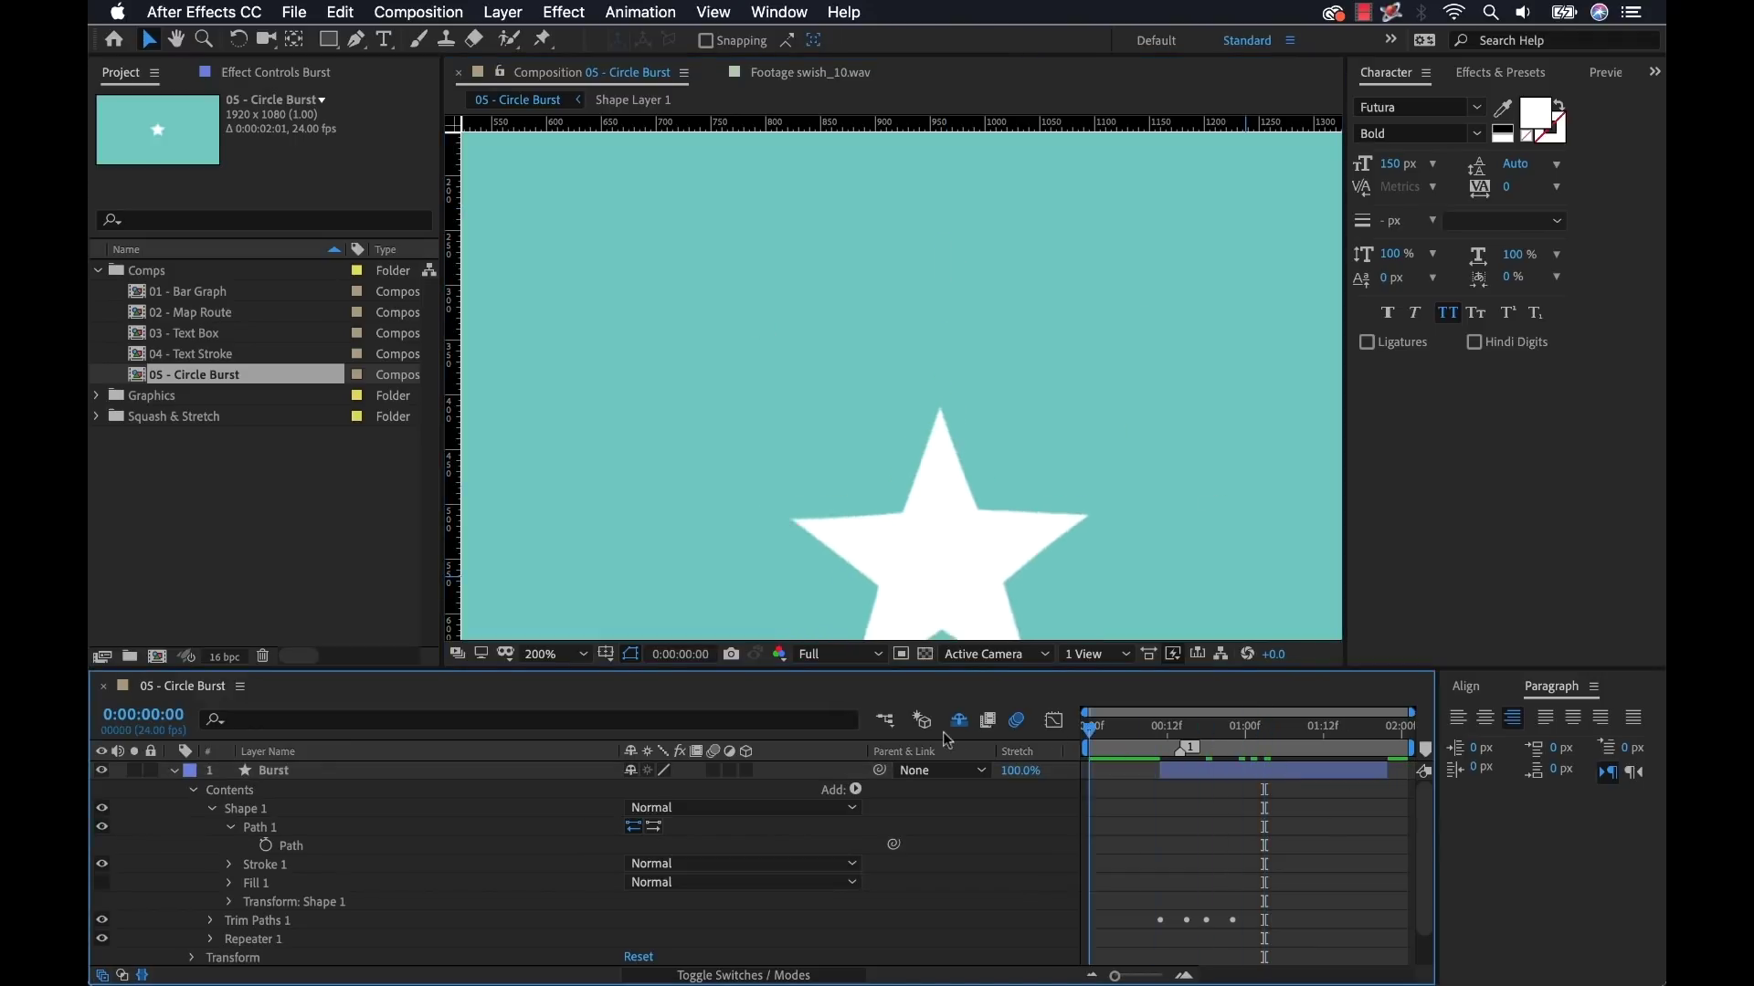
pyautogui.press(',')
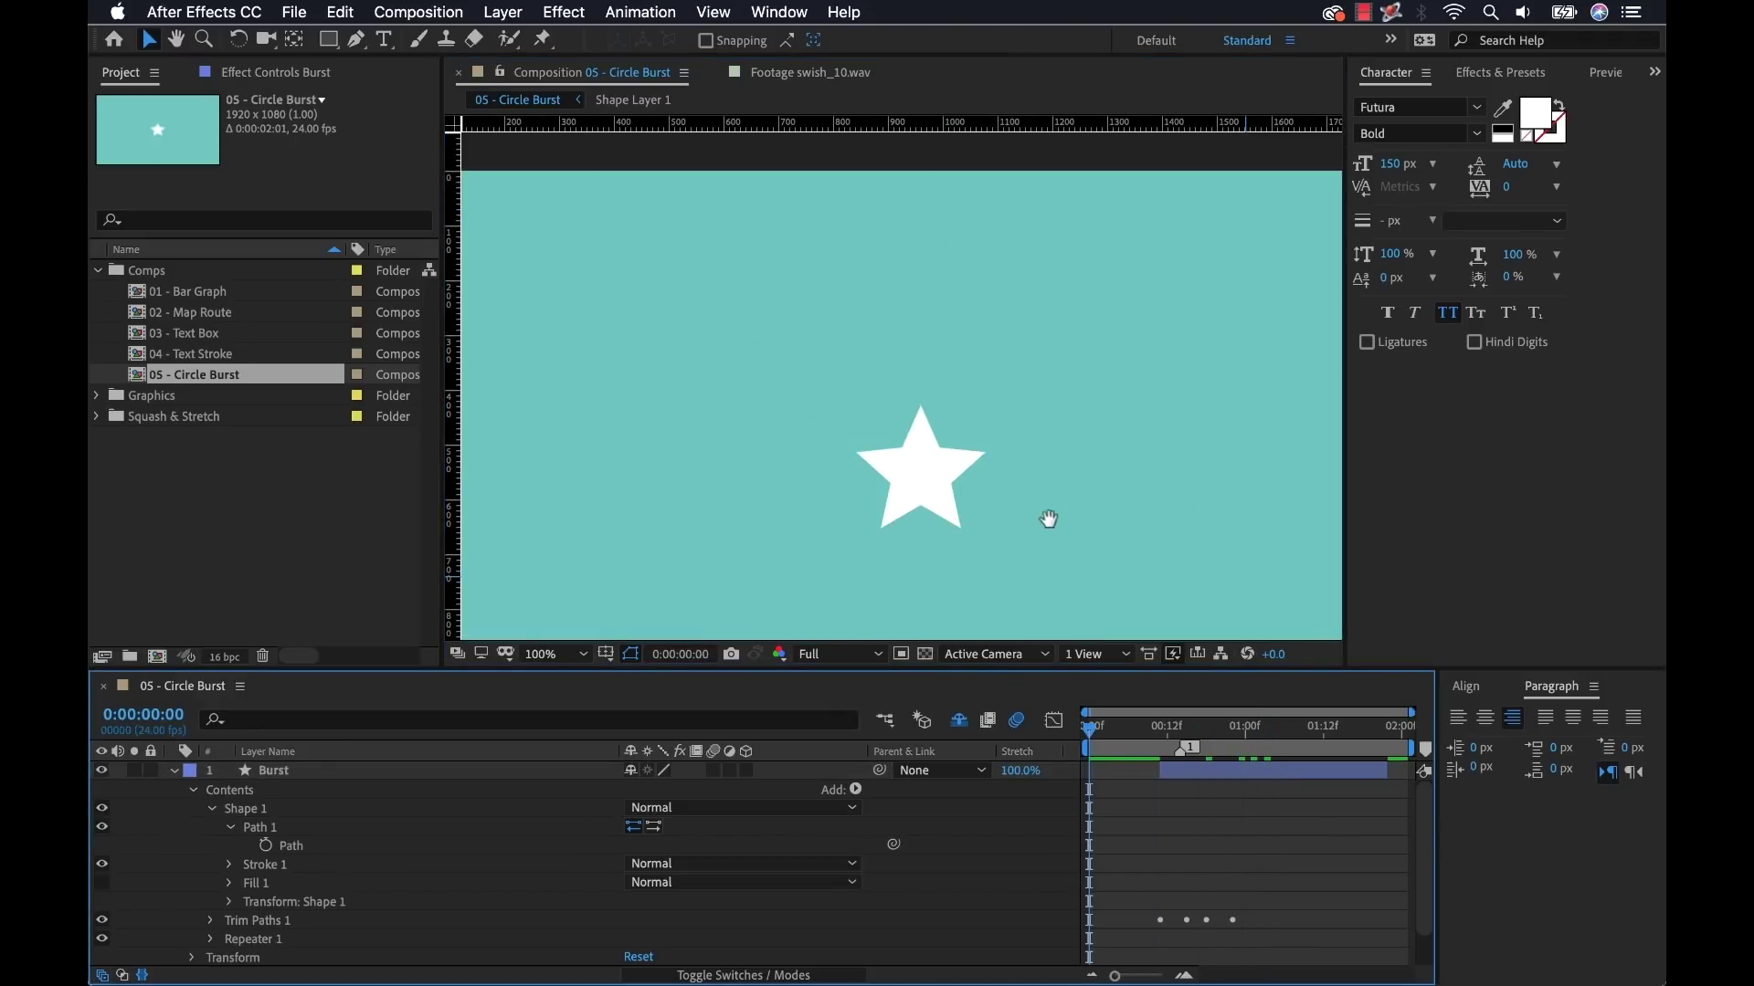
pyautogui.moveTo(1048, 519); pyautogui.dragTo(1053, 435)
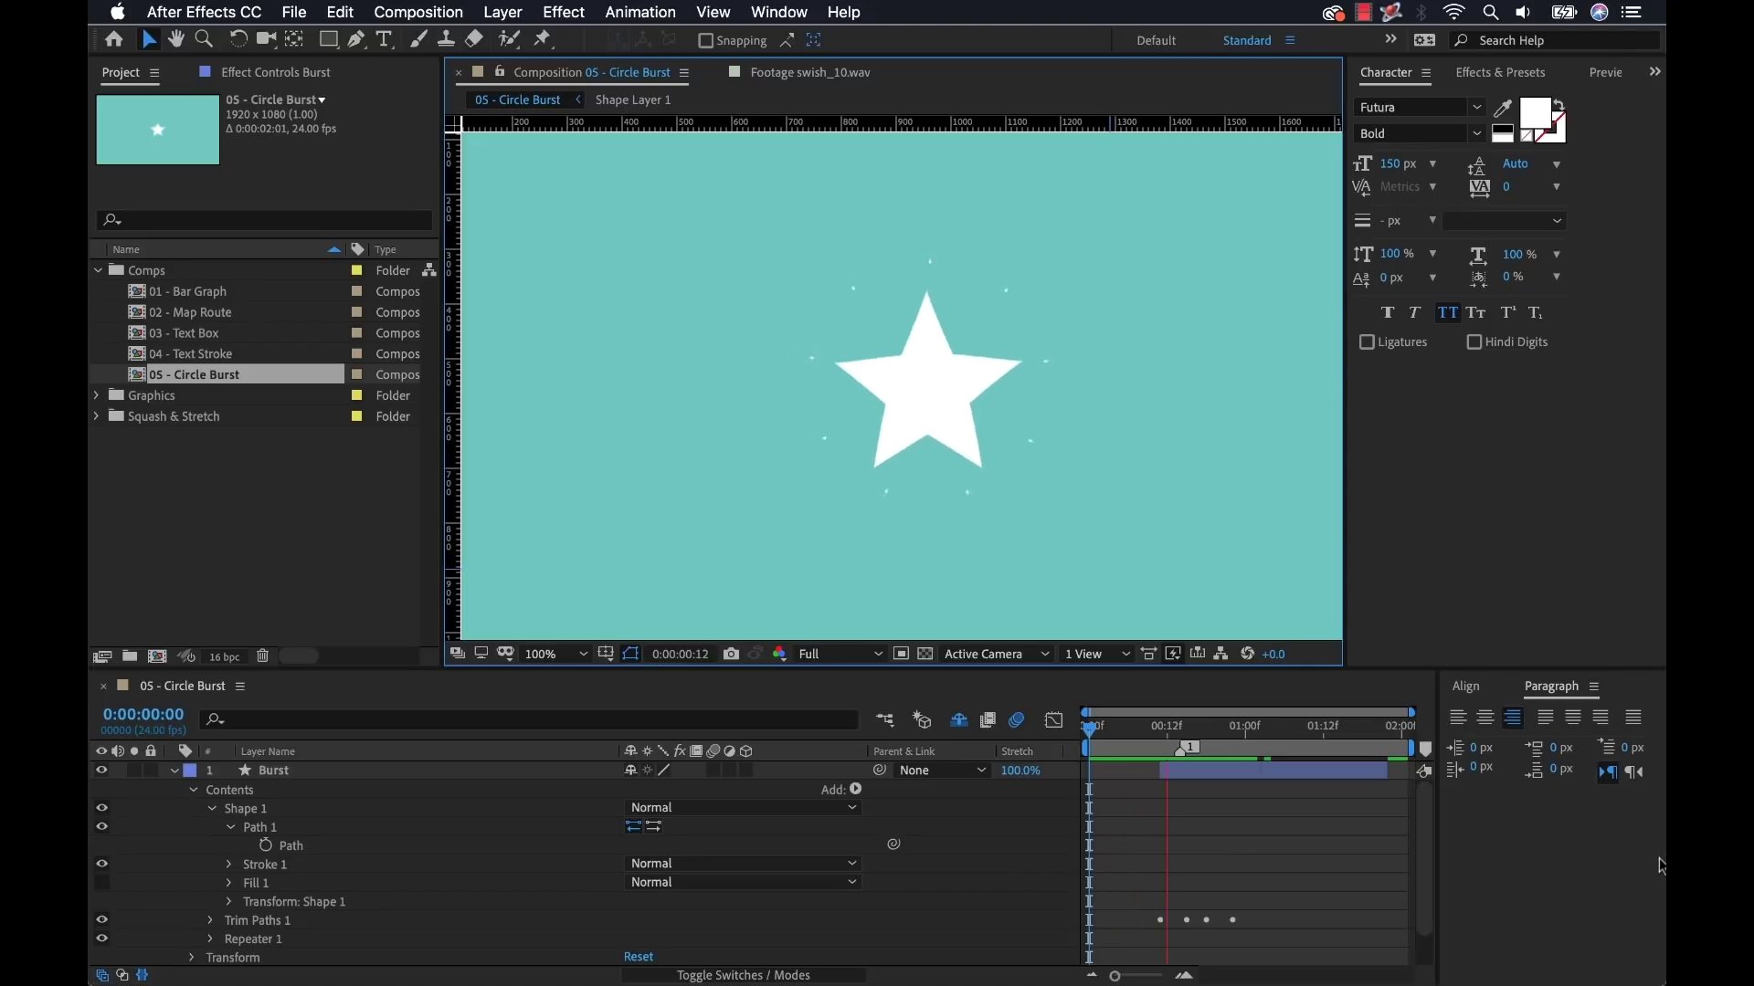